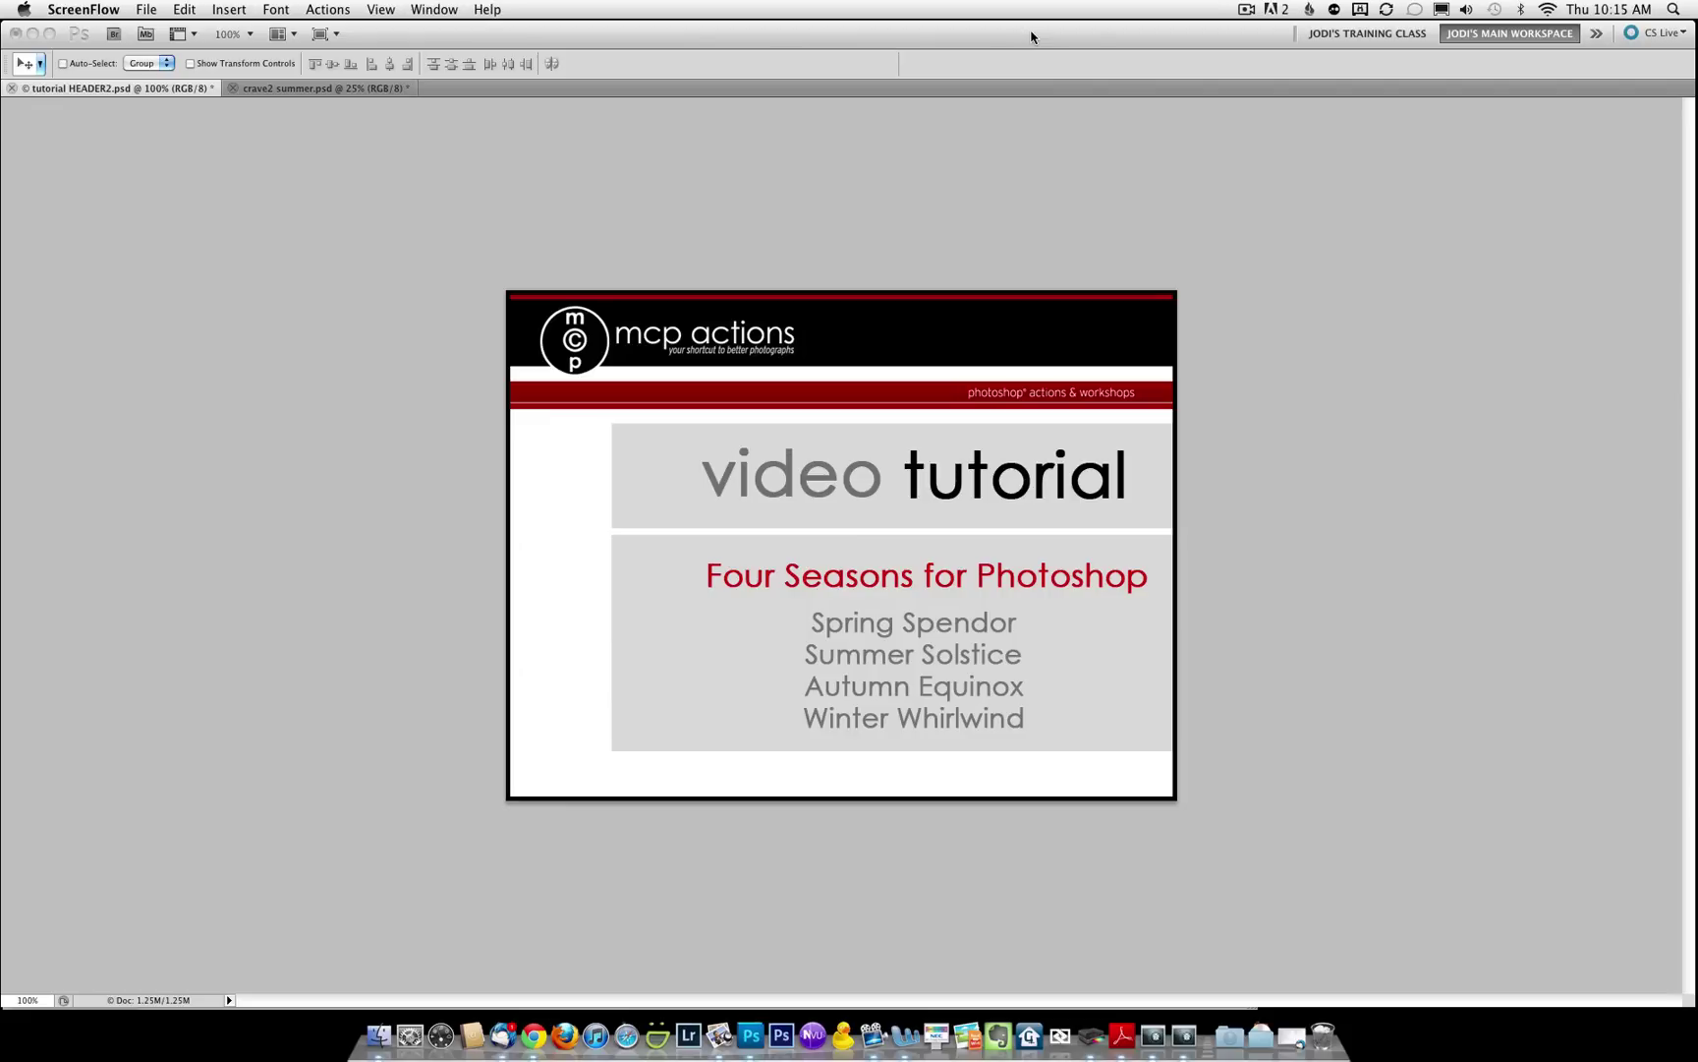
Bring Photoshop forward and collapse the MCP Spring Splendor action set.
left_click(1041, 114)
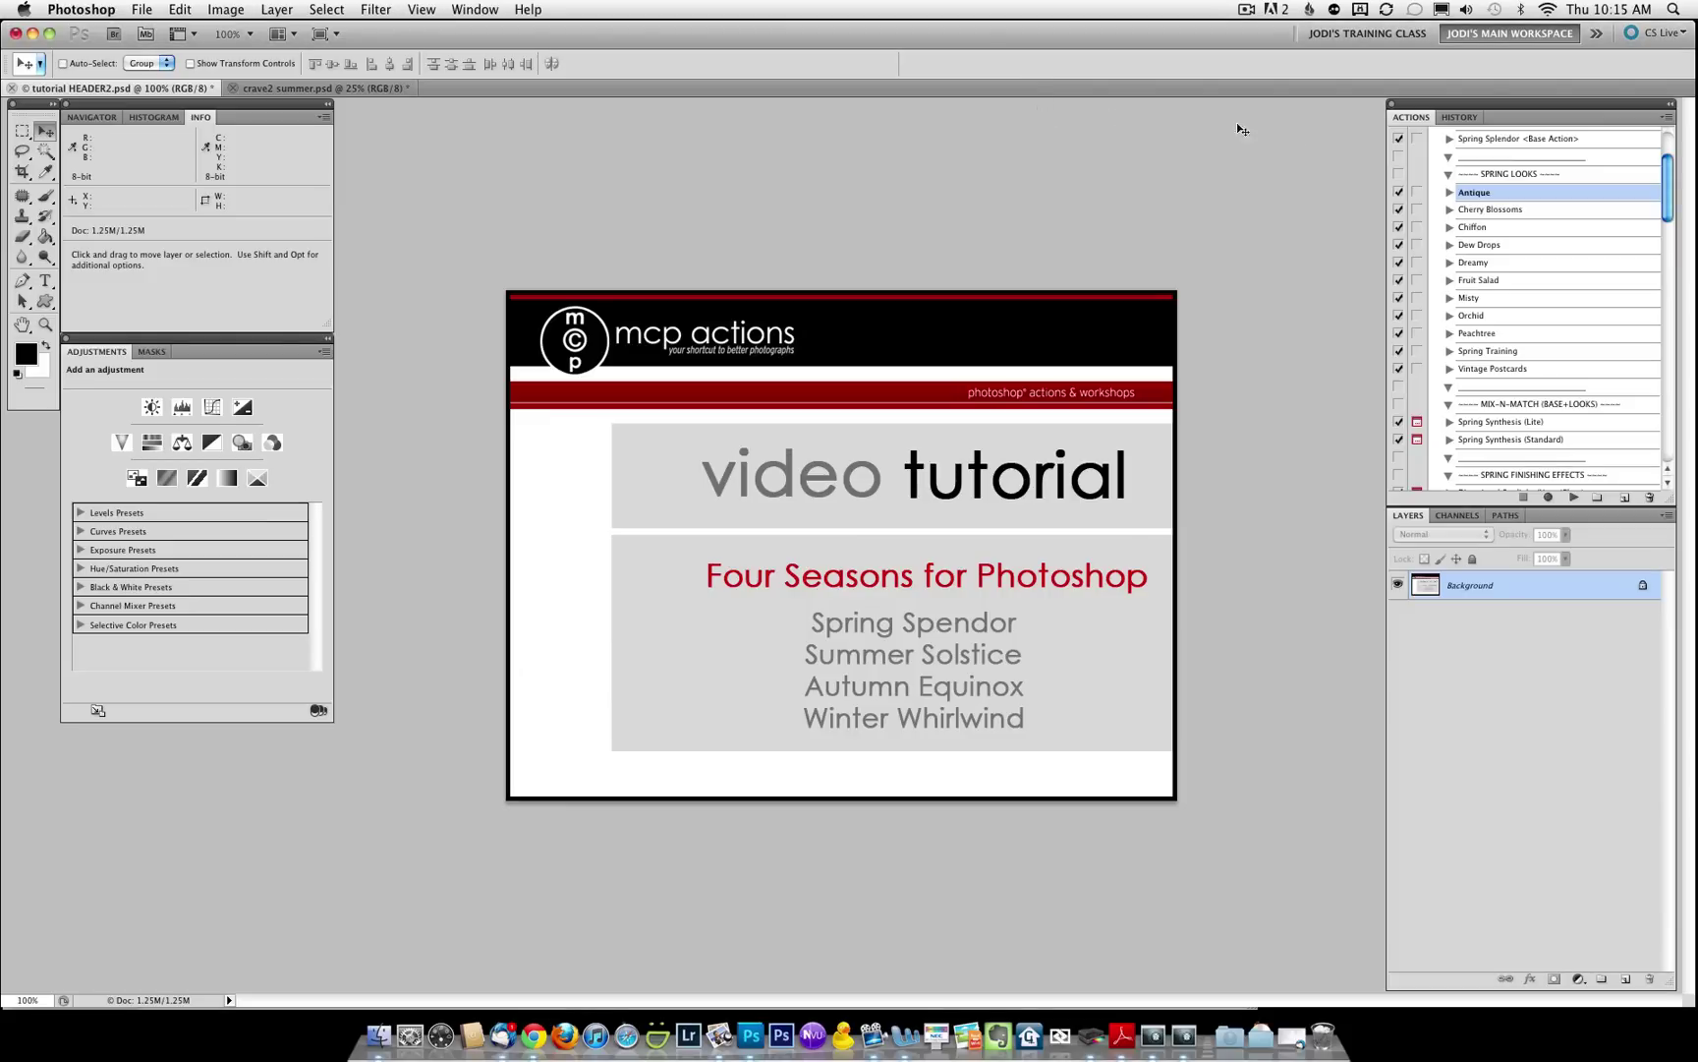
scroll(1524, 187, "up", 3)
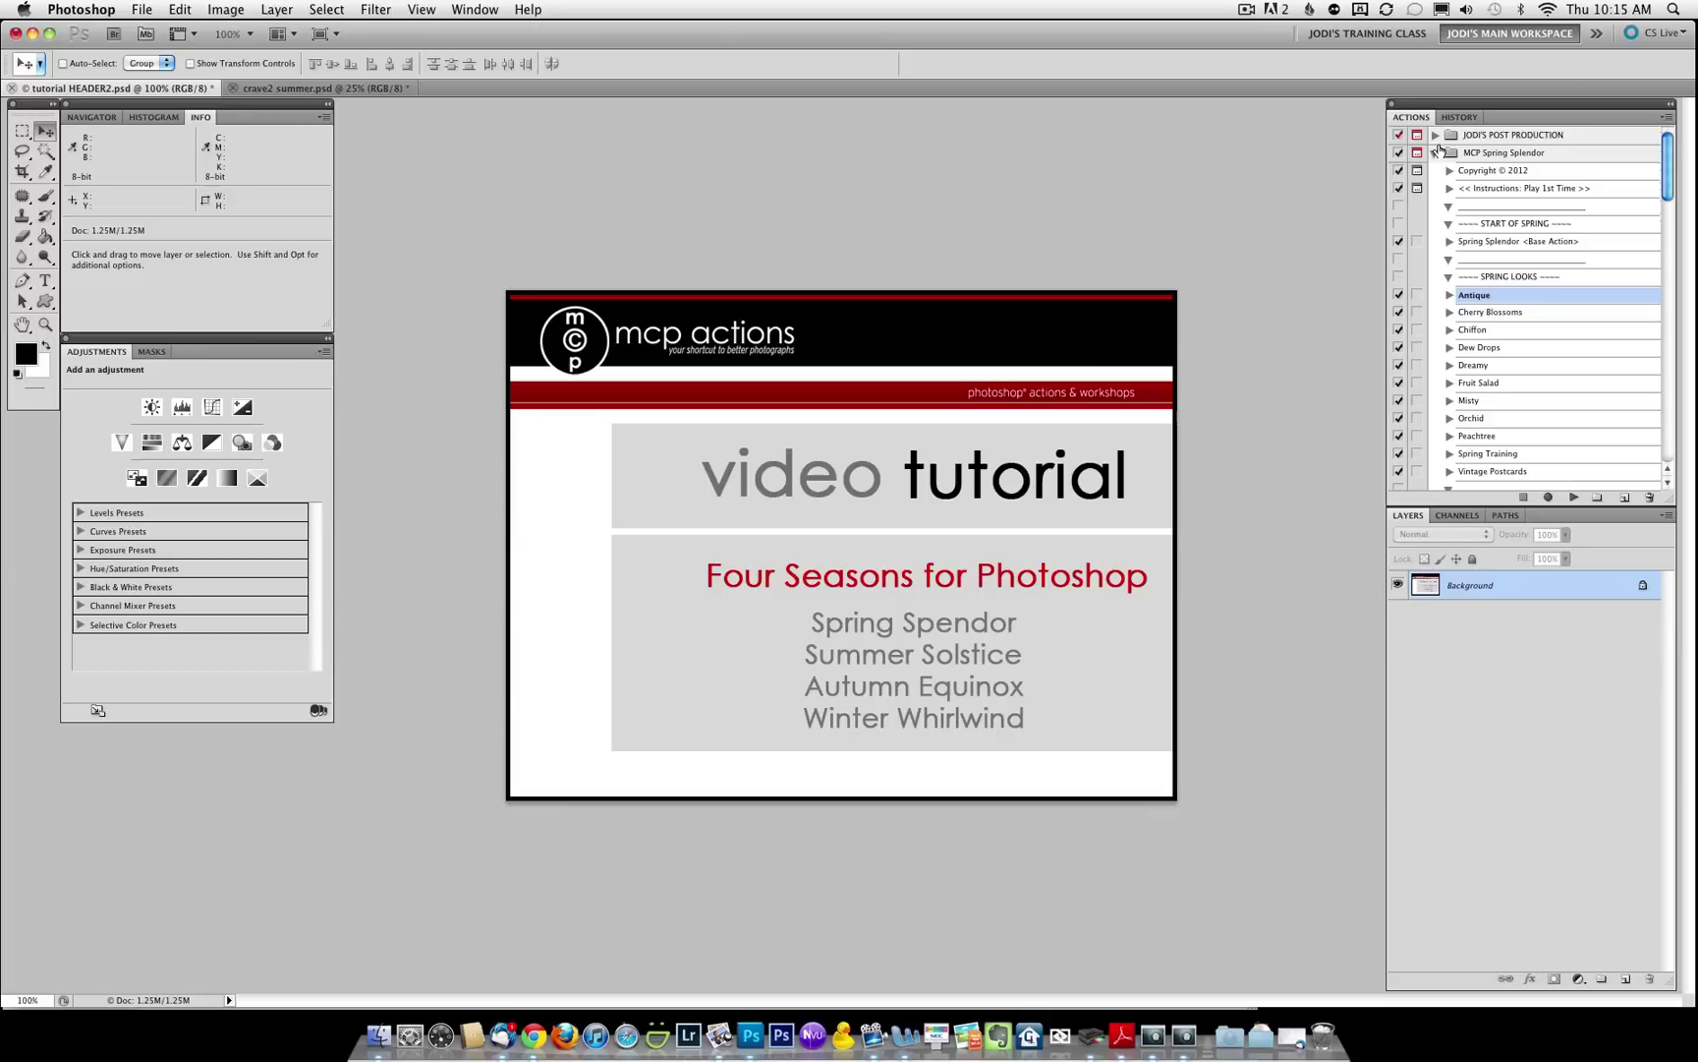
left_click(1436, 153)
left_click(1468, 156)
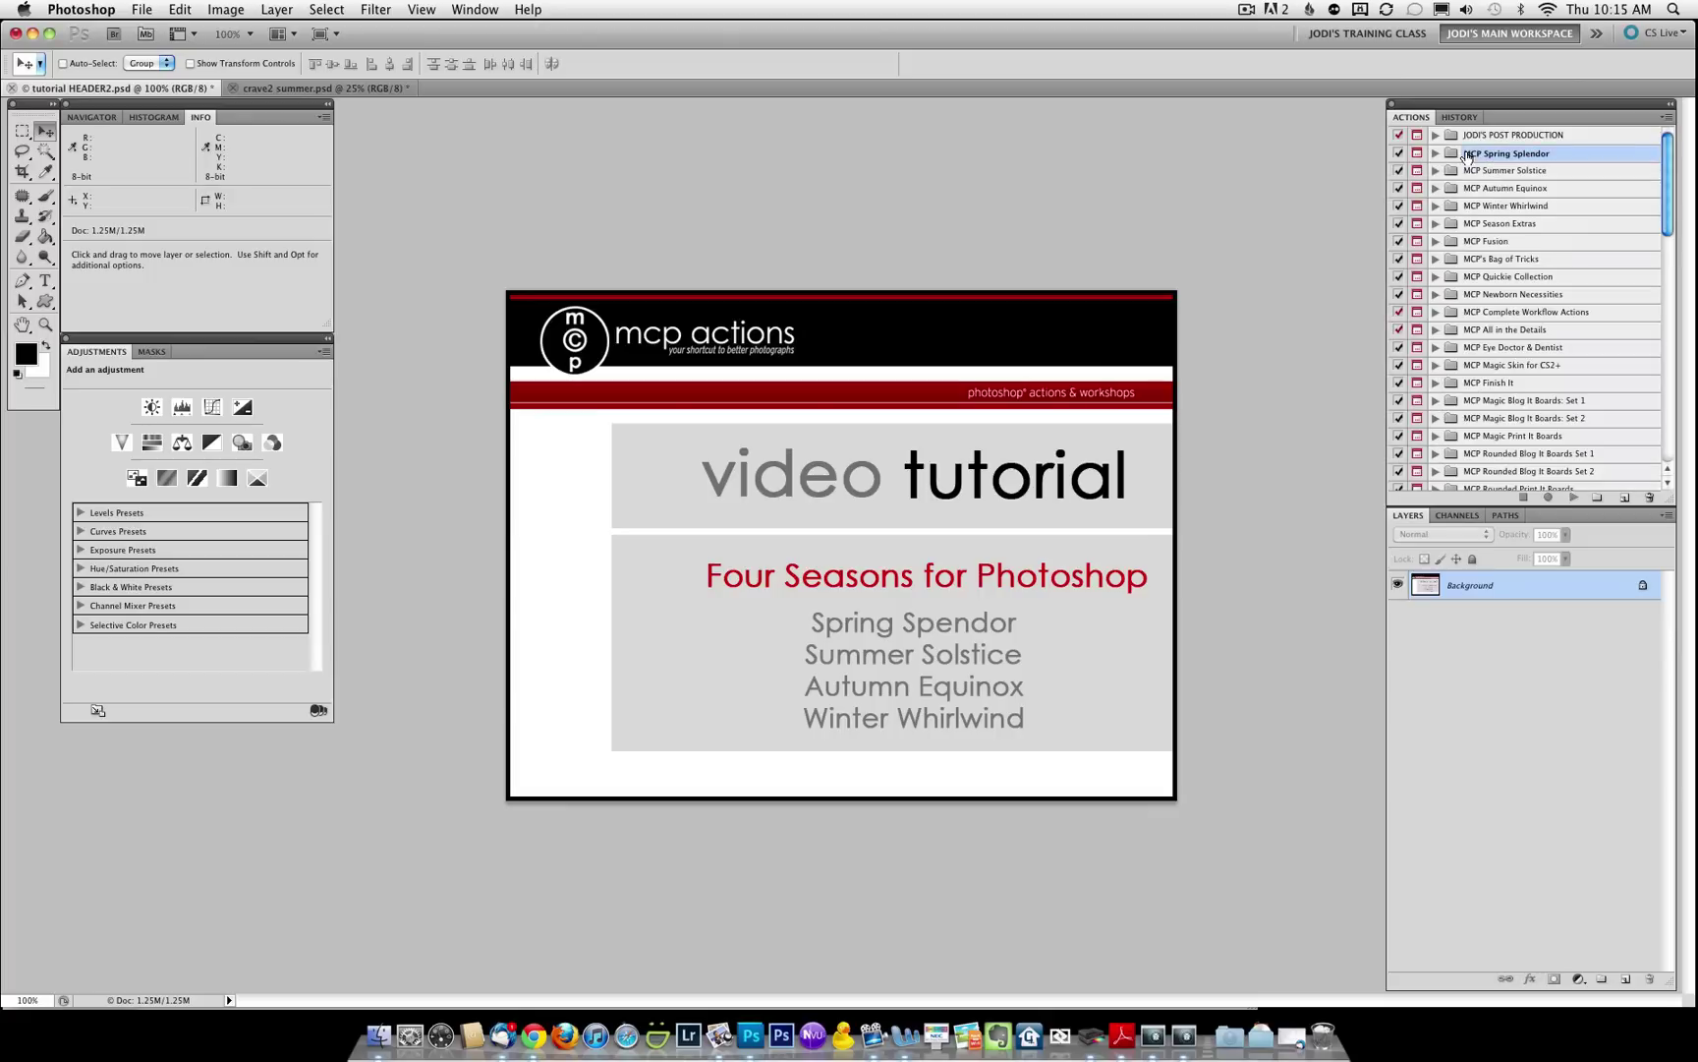
Browse the Summer Solstice, Autumn Equinox, Winter Whirlwind and Season Extras sets, then re-expand Spring Splendor.
left_click(1544, 173)
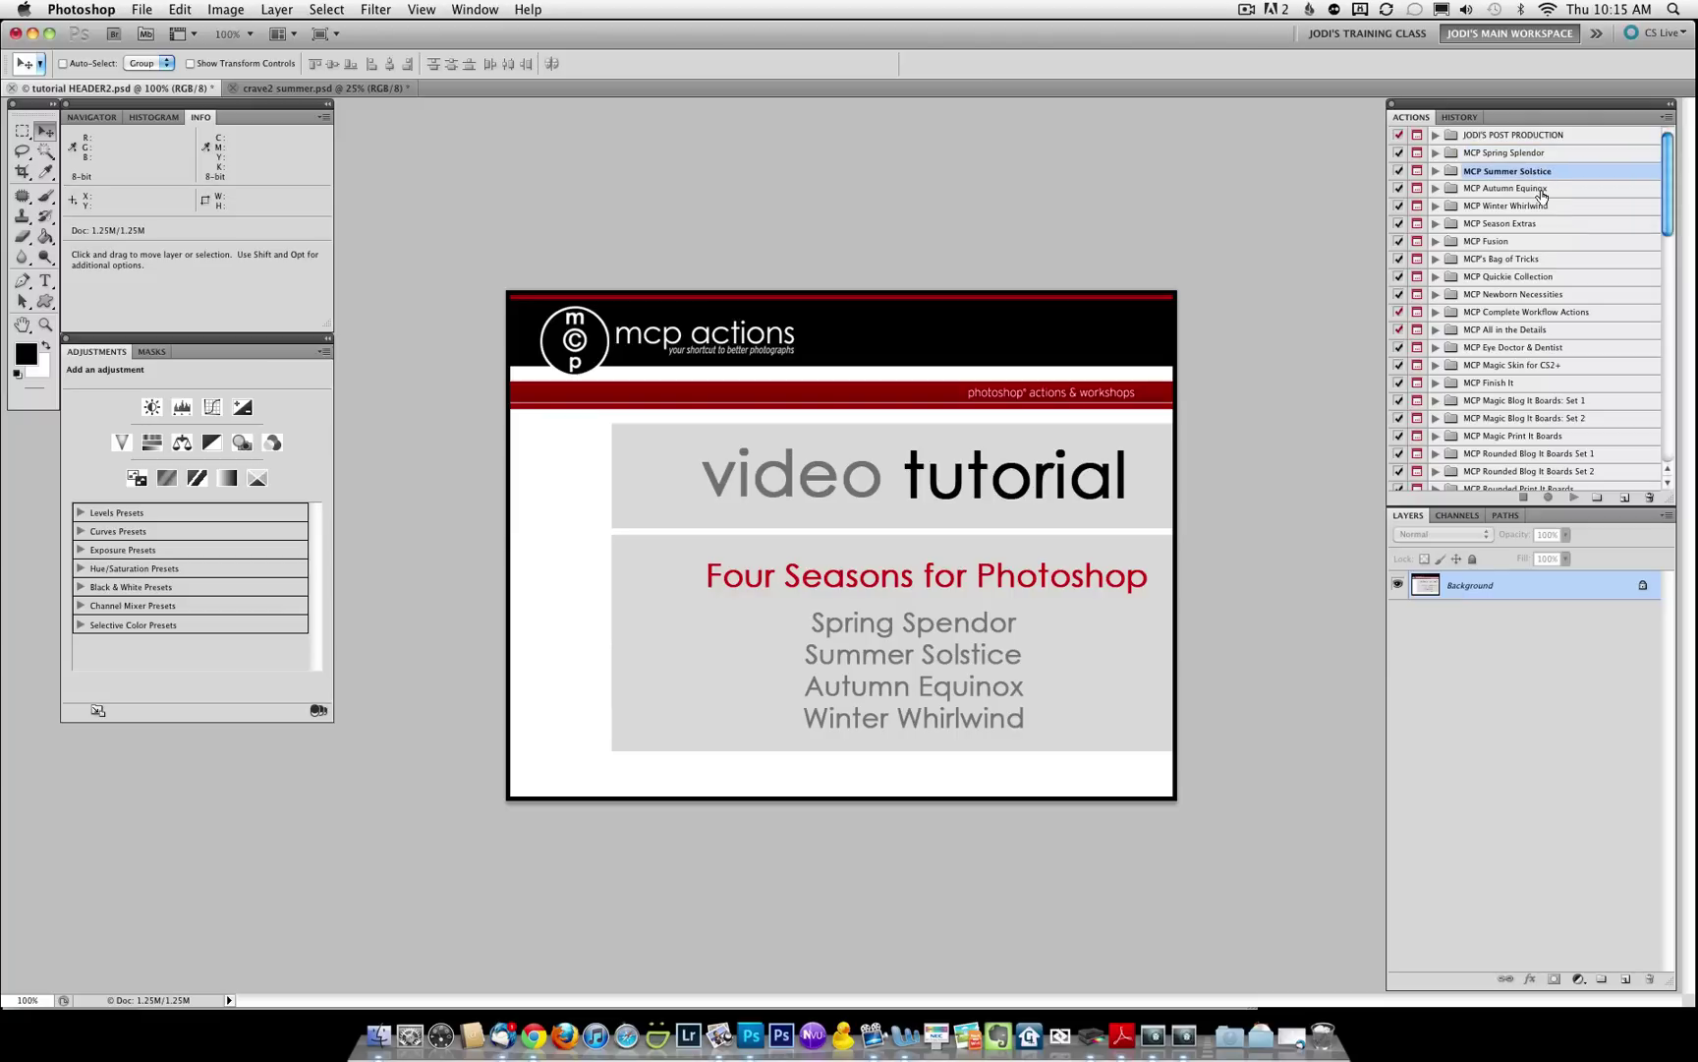
left_click(1545, 191)
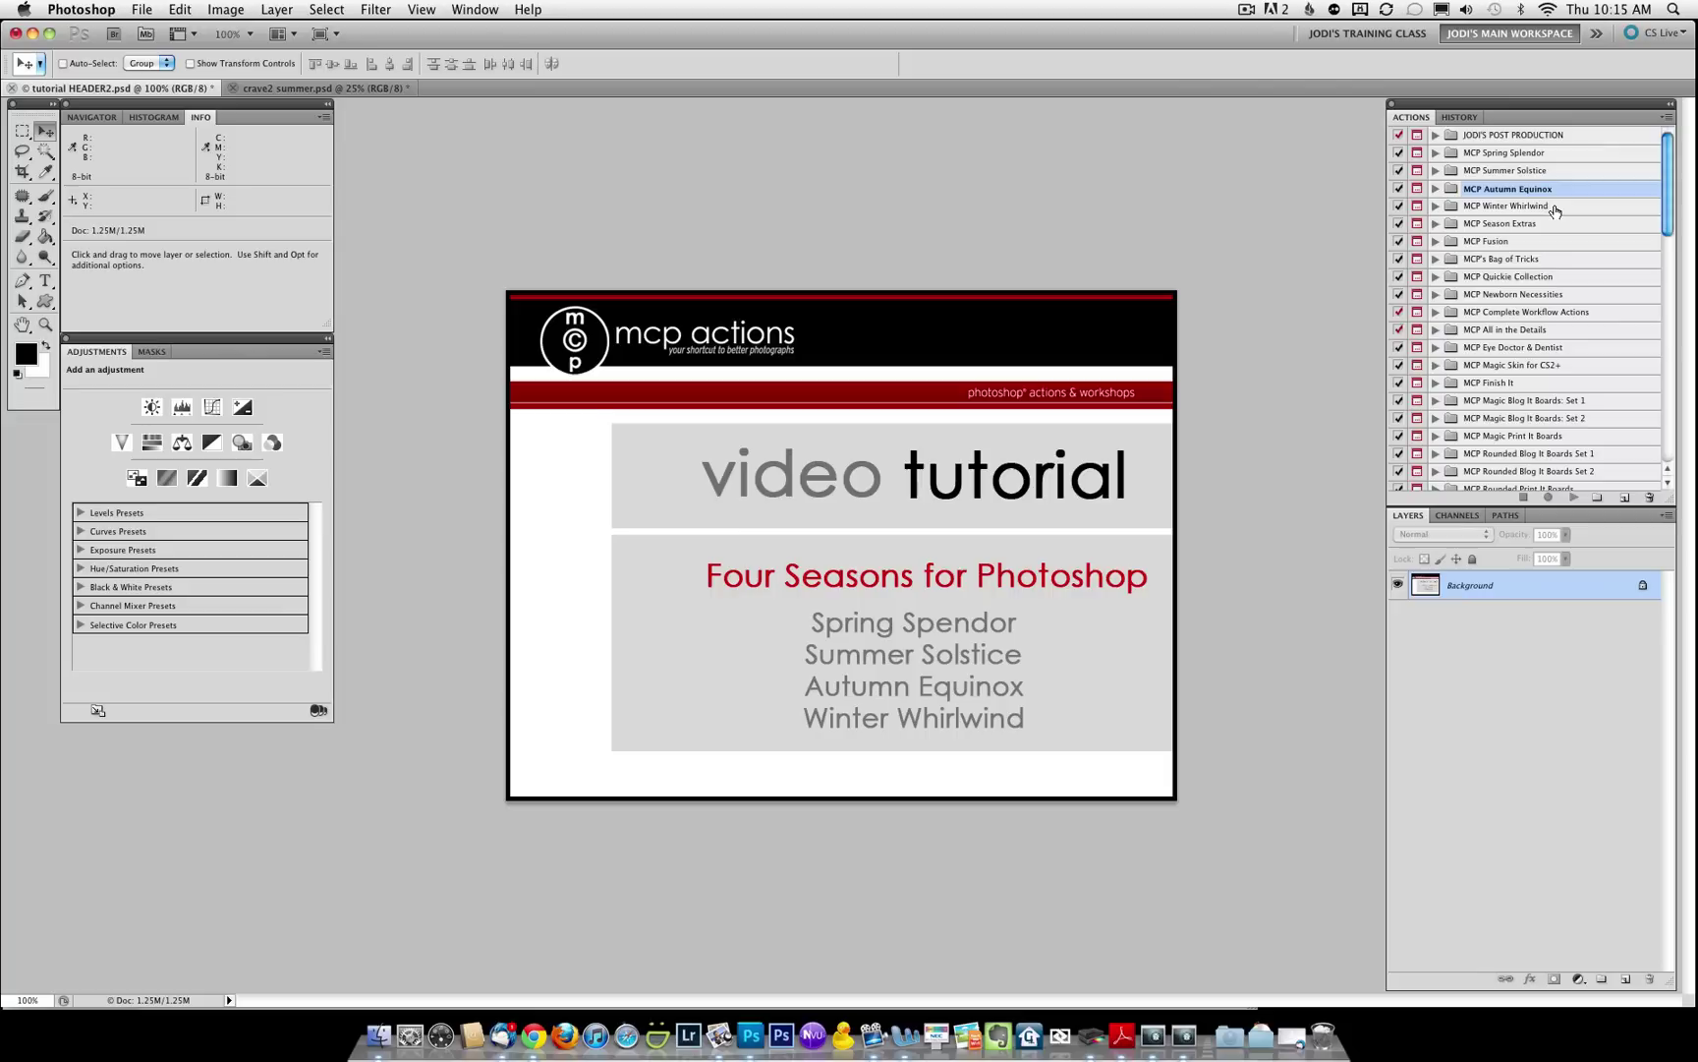
left_click(1555, 207)
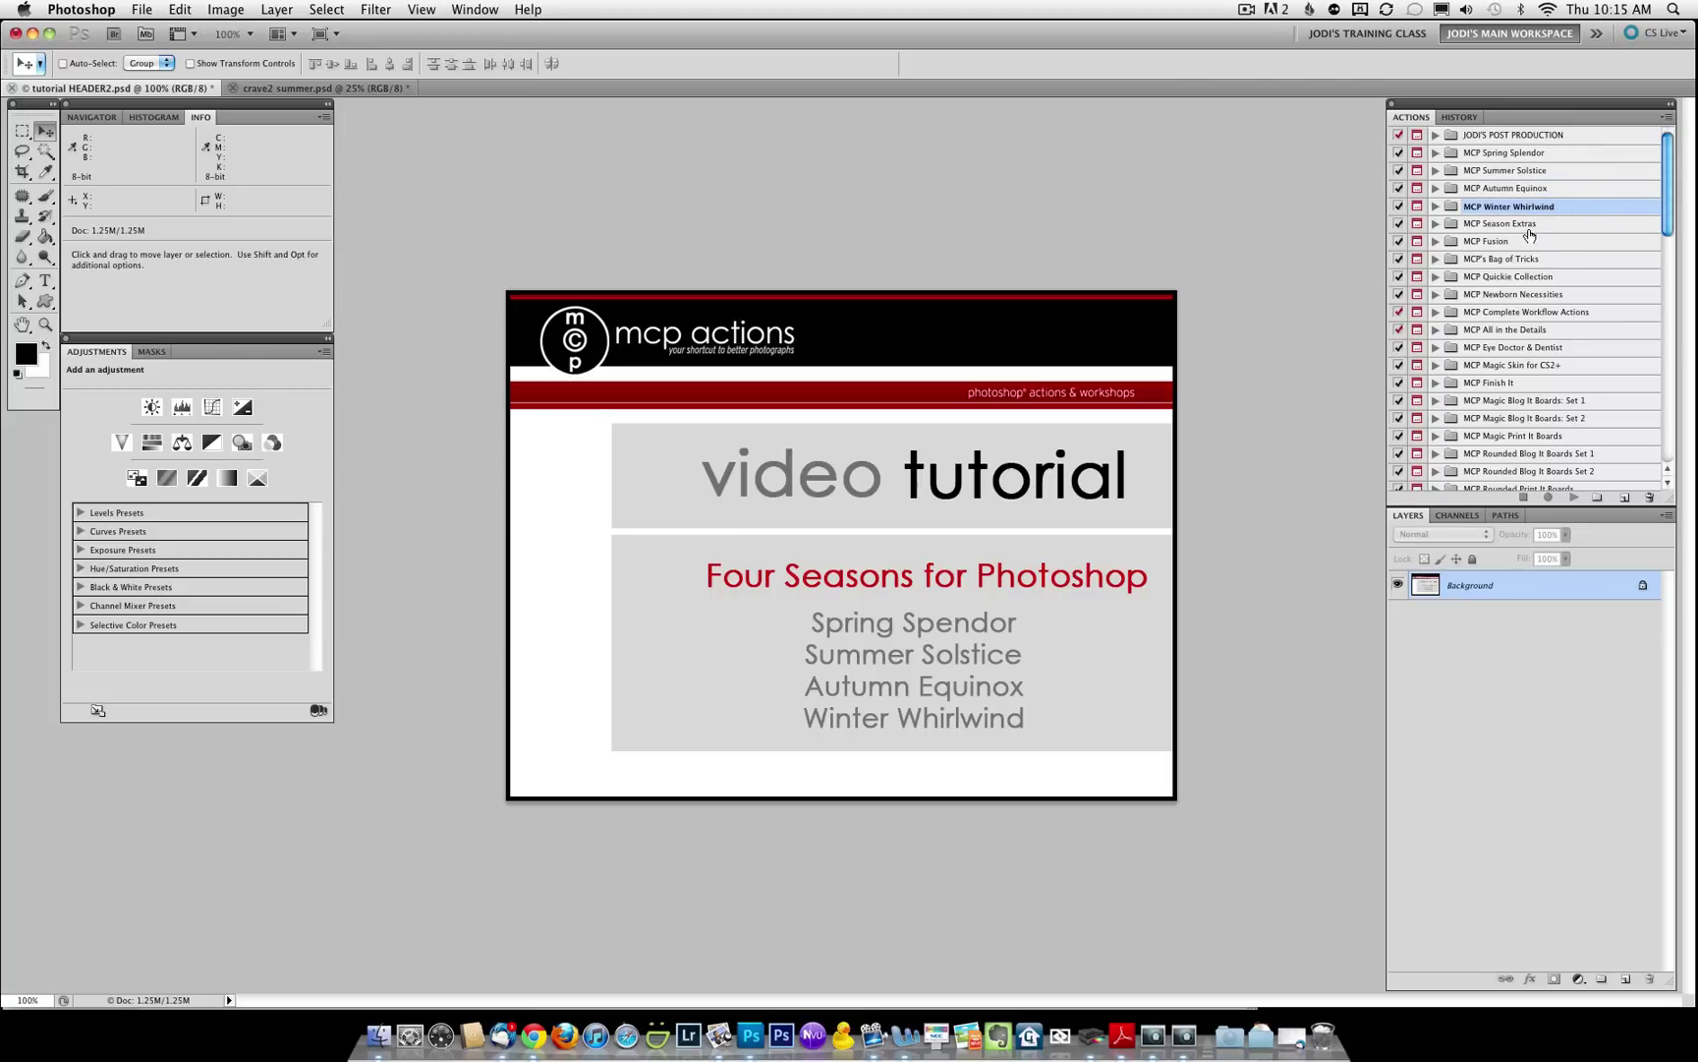
left_click(1530, 225)
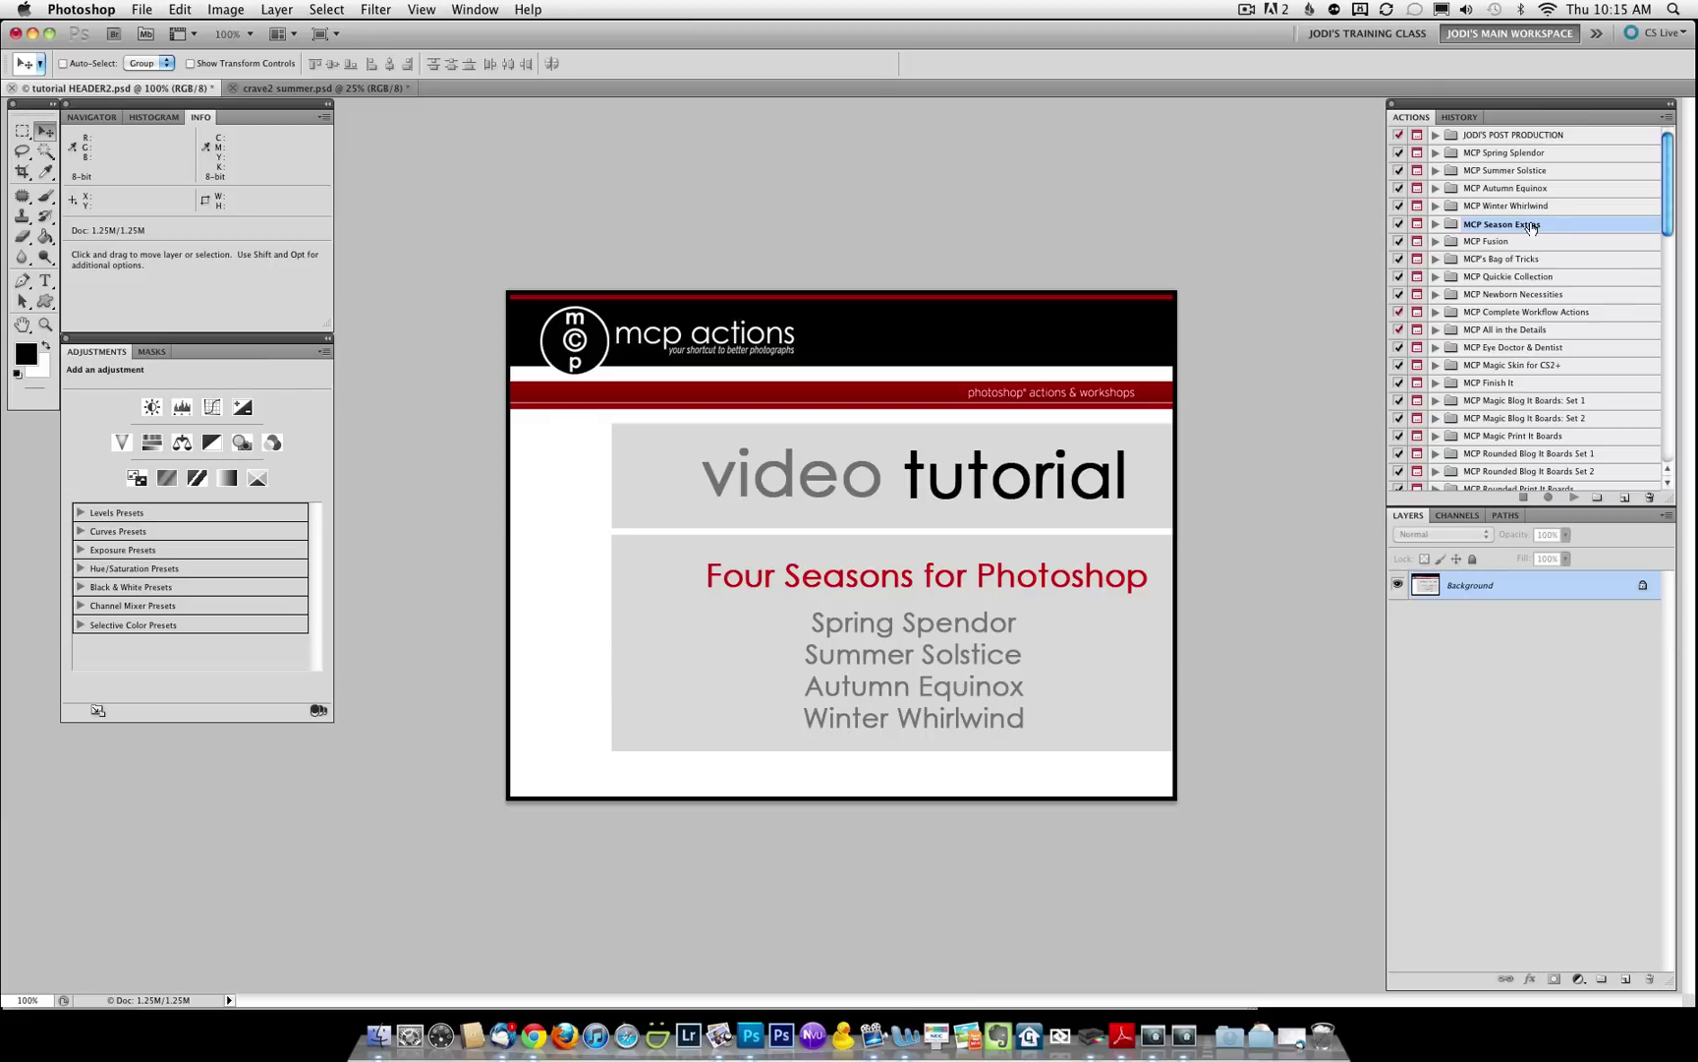
left_click(1513, 154)
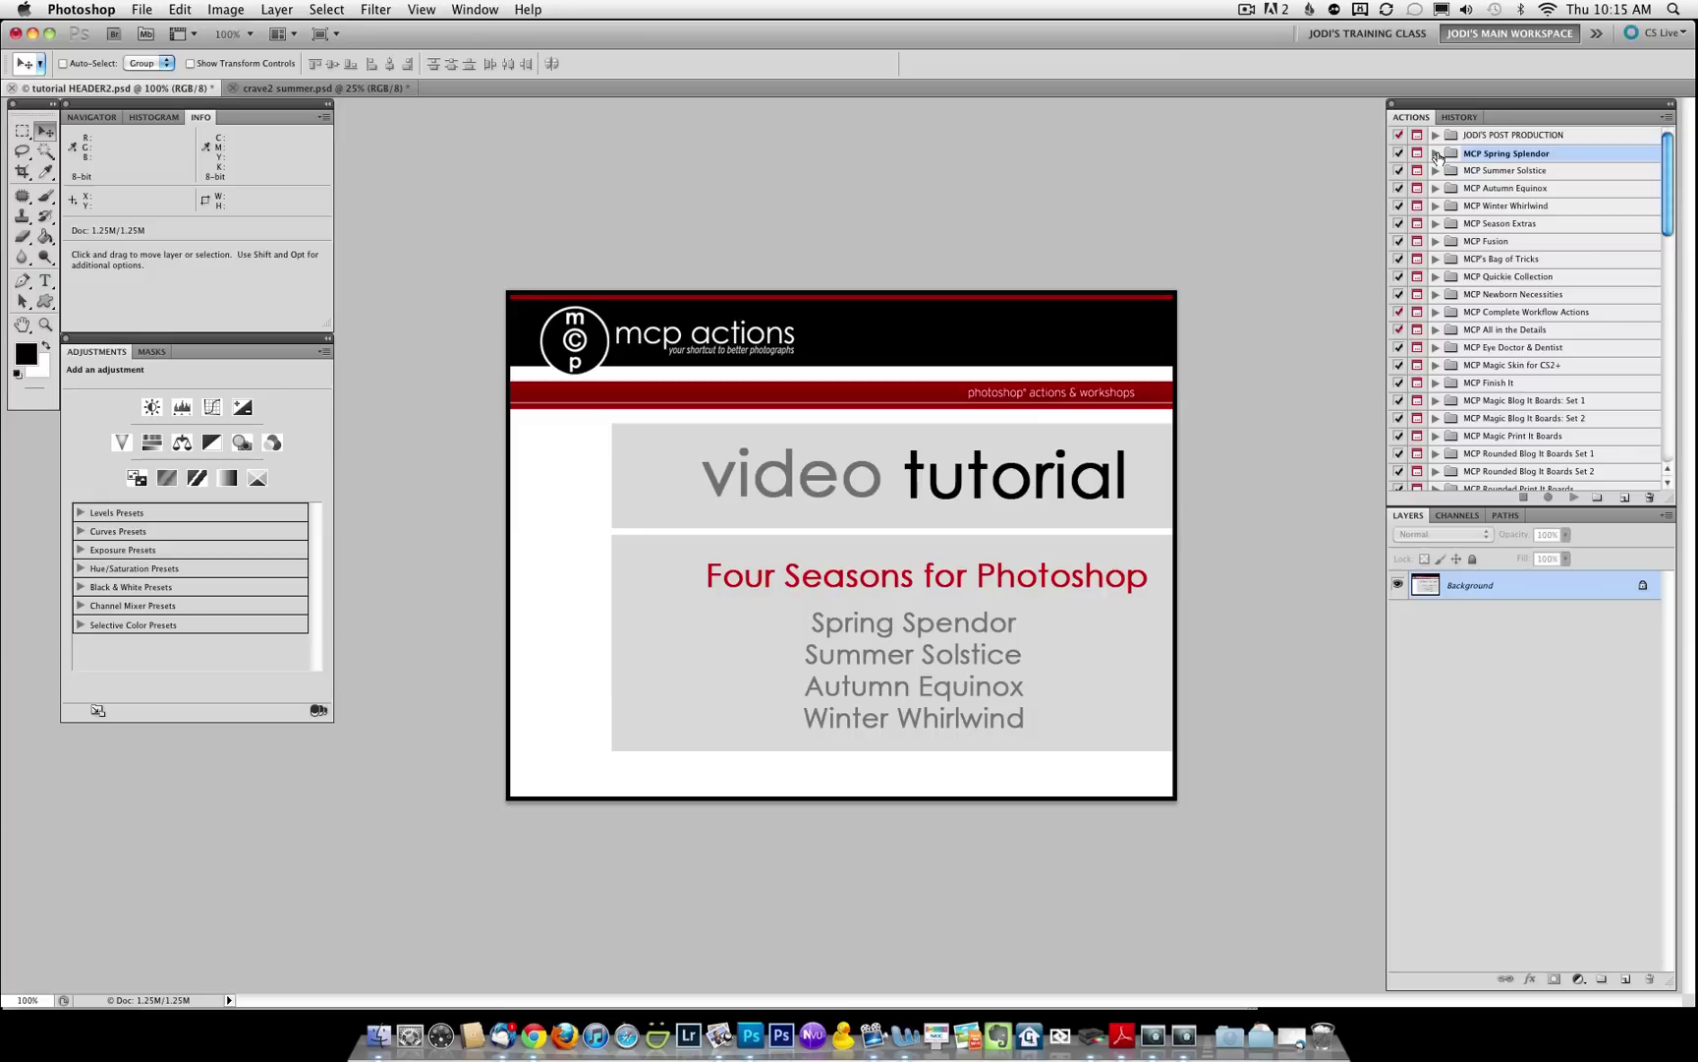
left_click(1435, 154)
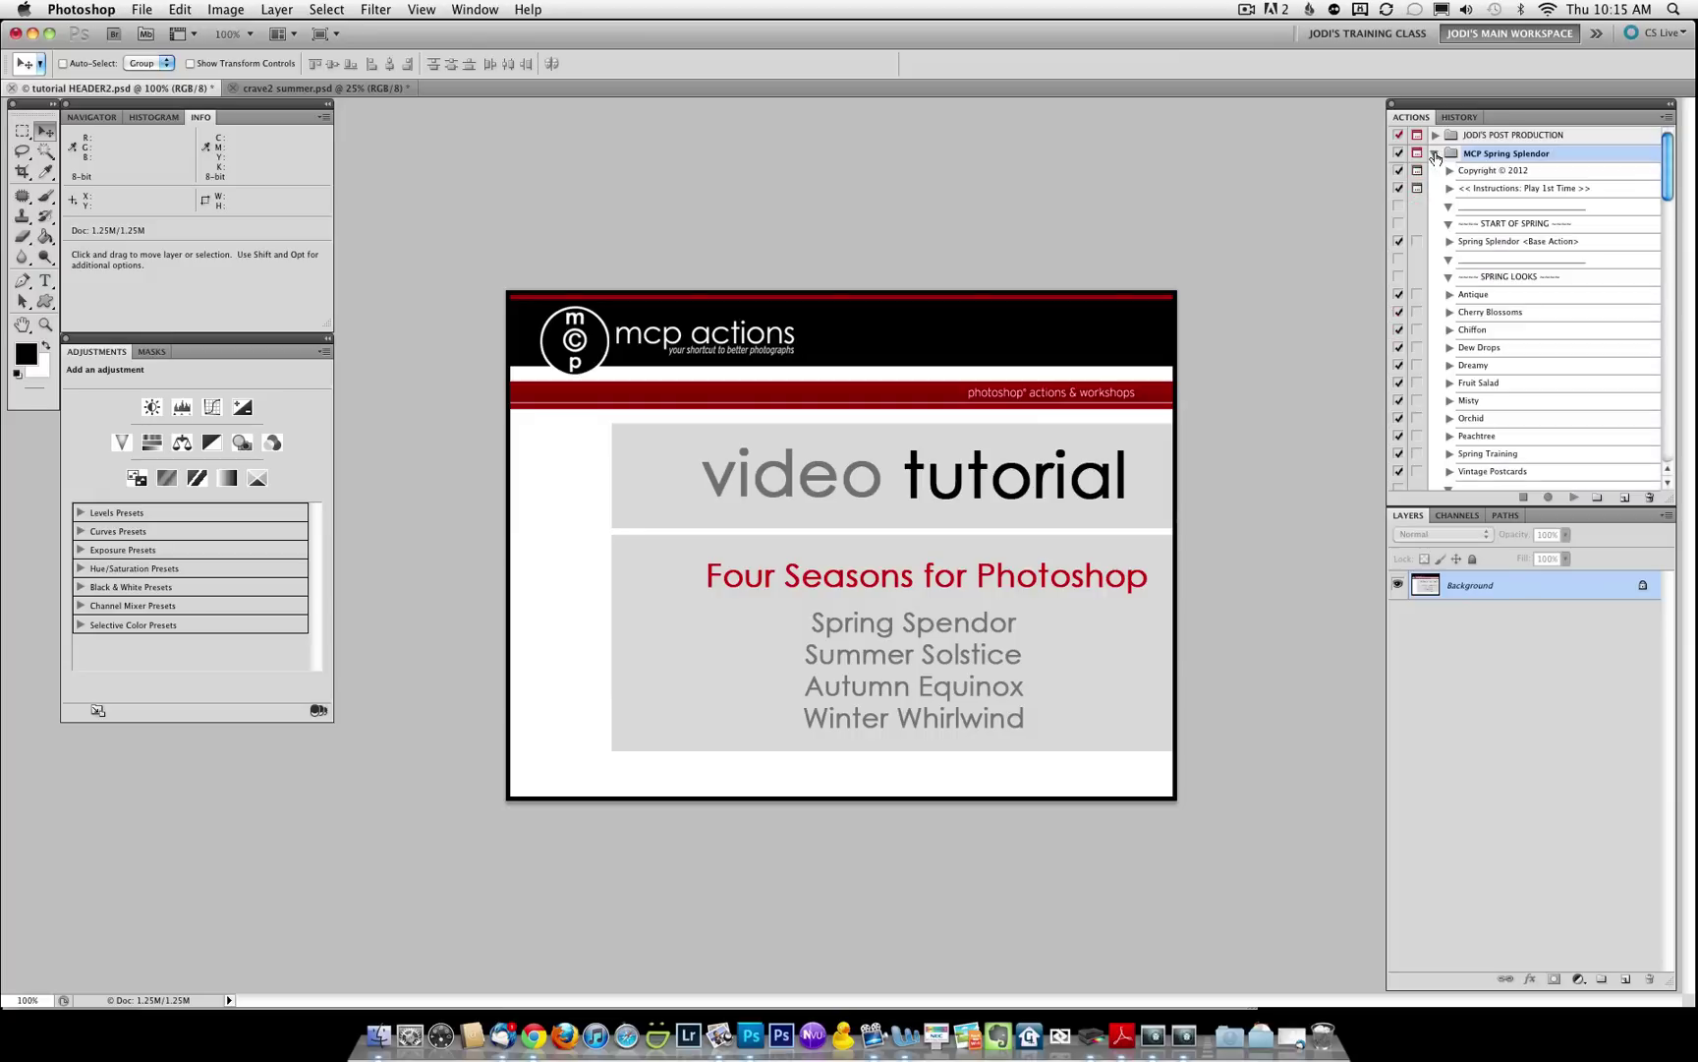
Run the Spring Splendor <Base Action> on the crave2 summer.psd photo.
left_click(393, 89)
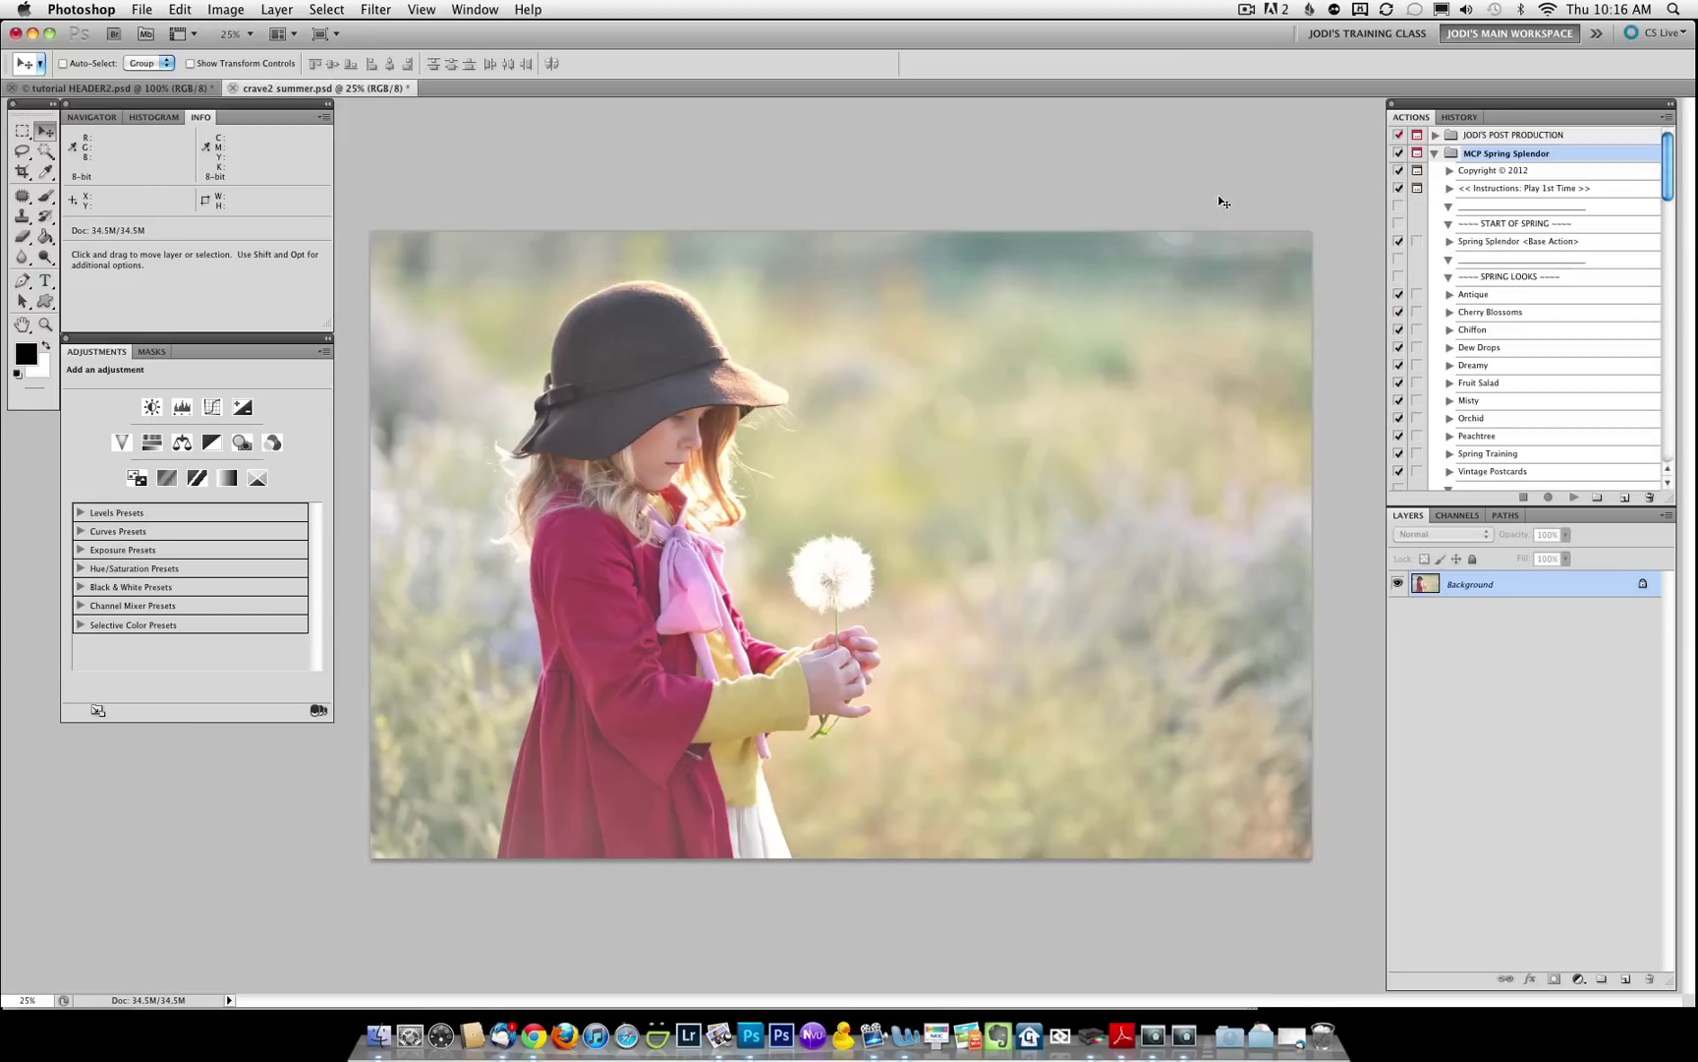
left_click(1524, 243)
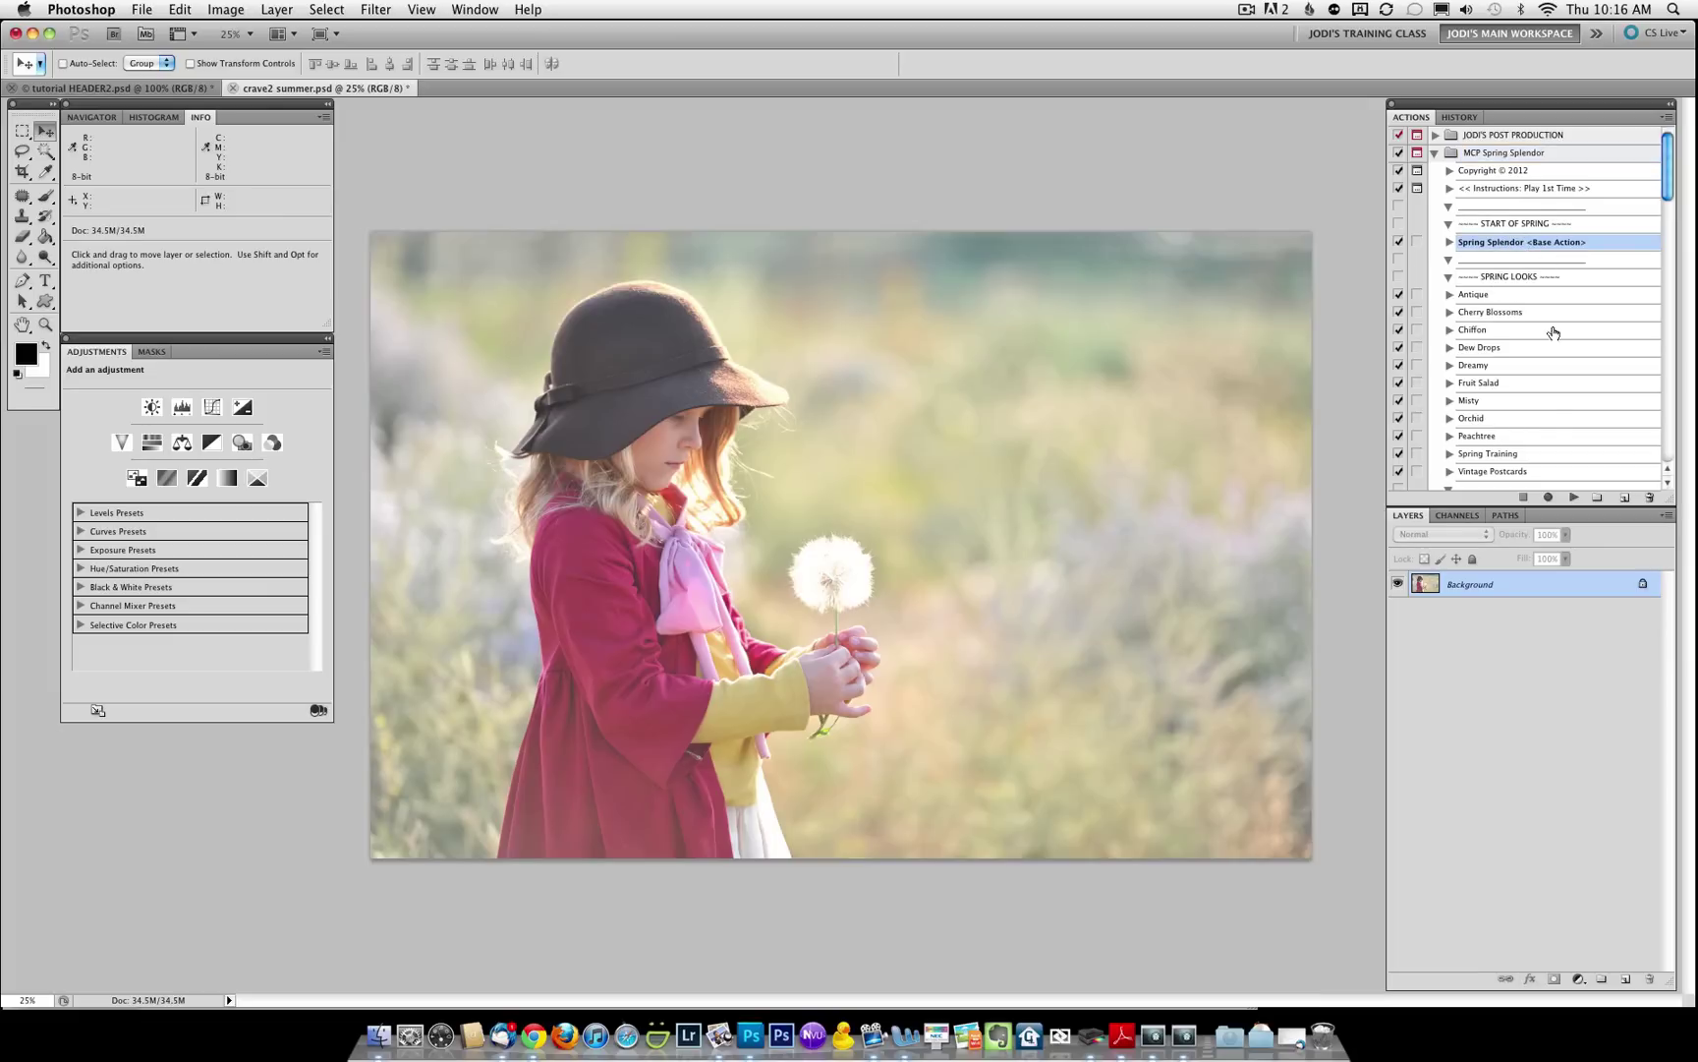
left_click(1571, 499)
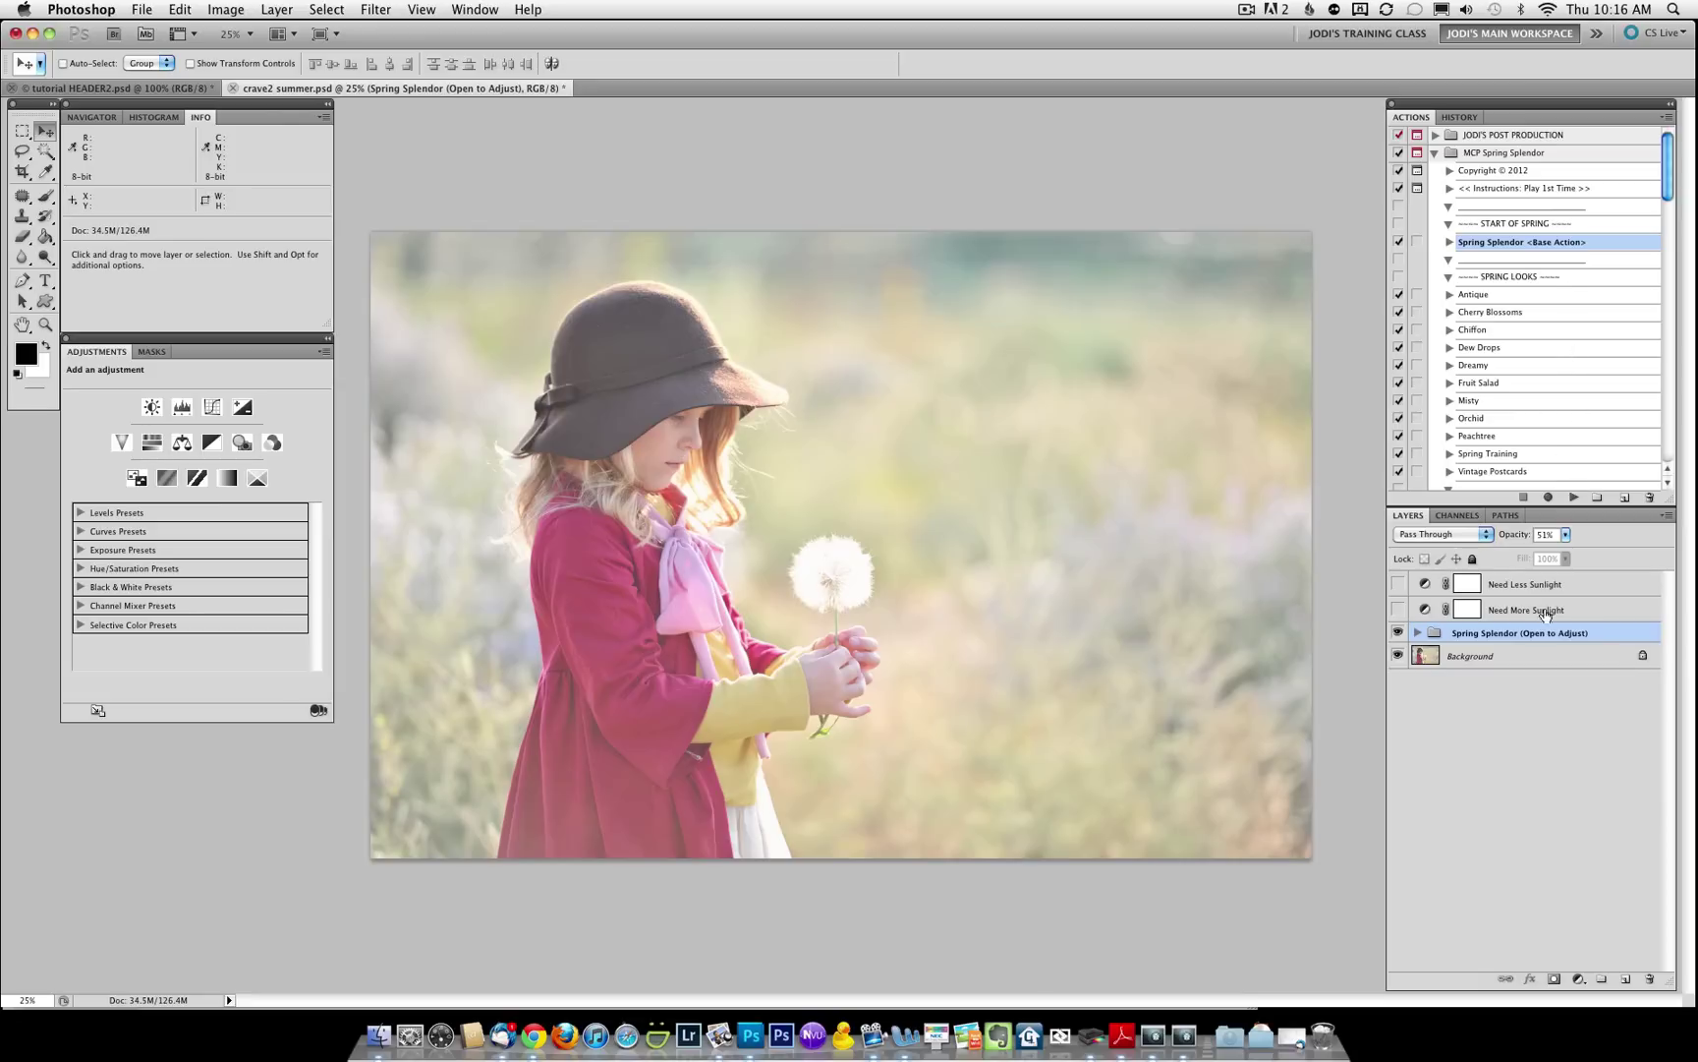
Set the resulting Spring Splendor group to 52% opacity.
left_click(1417, 634)
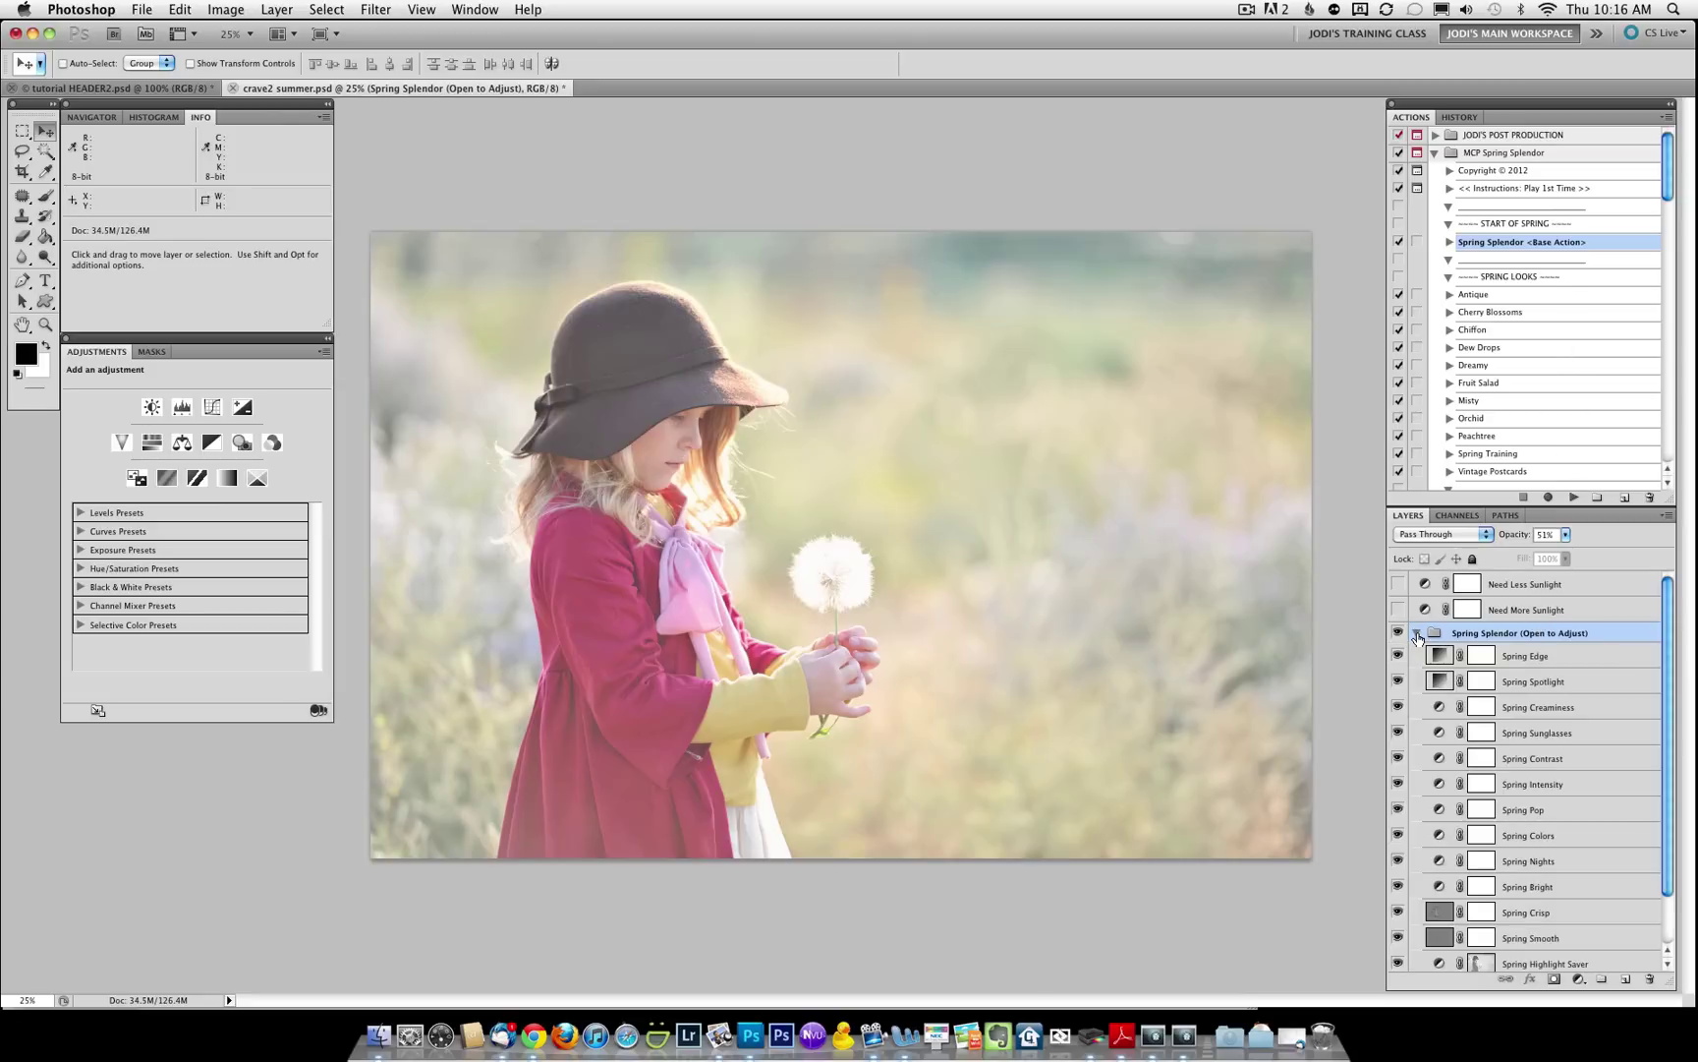
left_click(1418, 635)
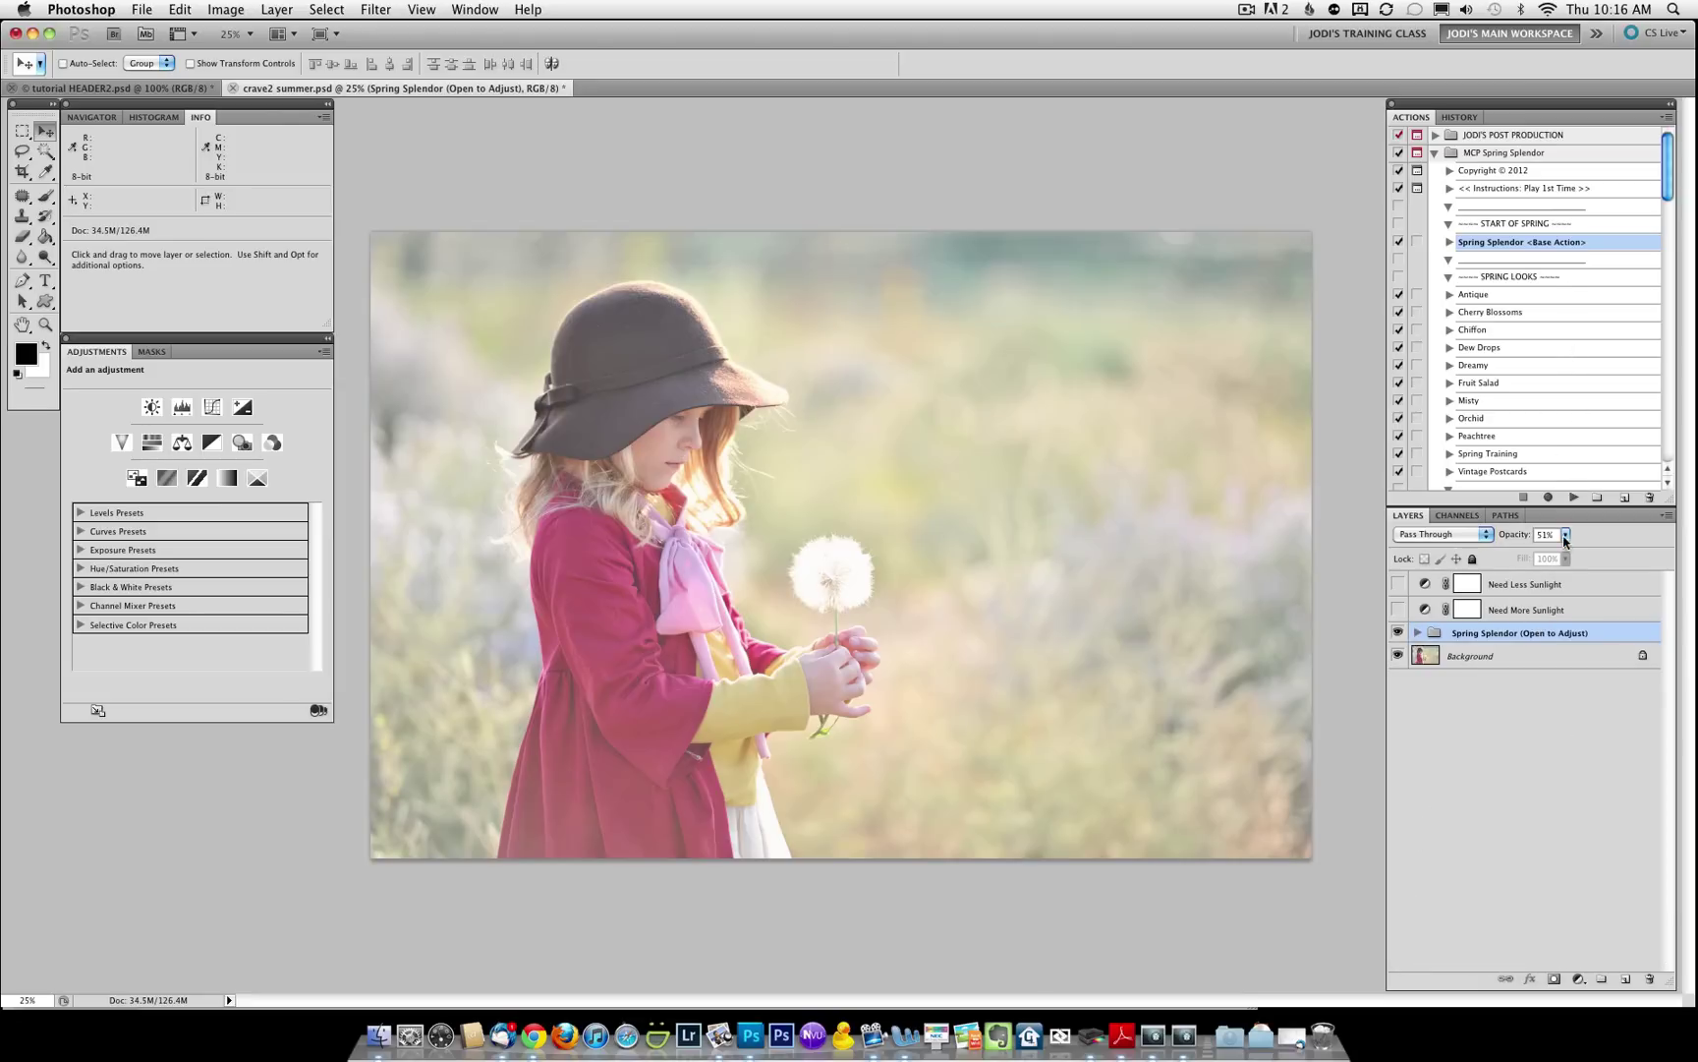
mouse_move(1566, 534)
left_mouse_down()
mouse_move(1554, 556)
mouse_move(1572, 556)
left_mouse_up()
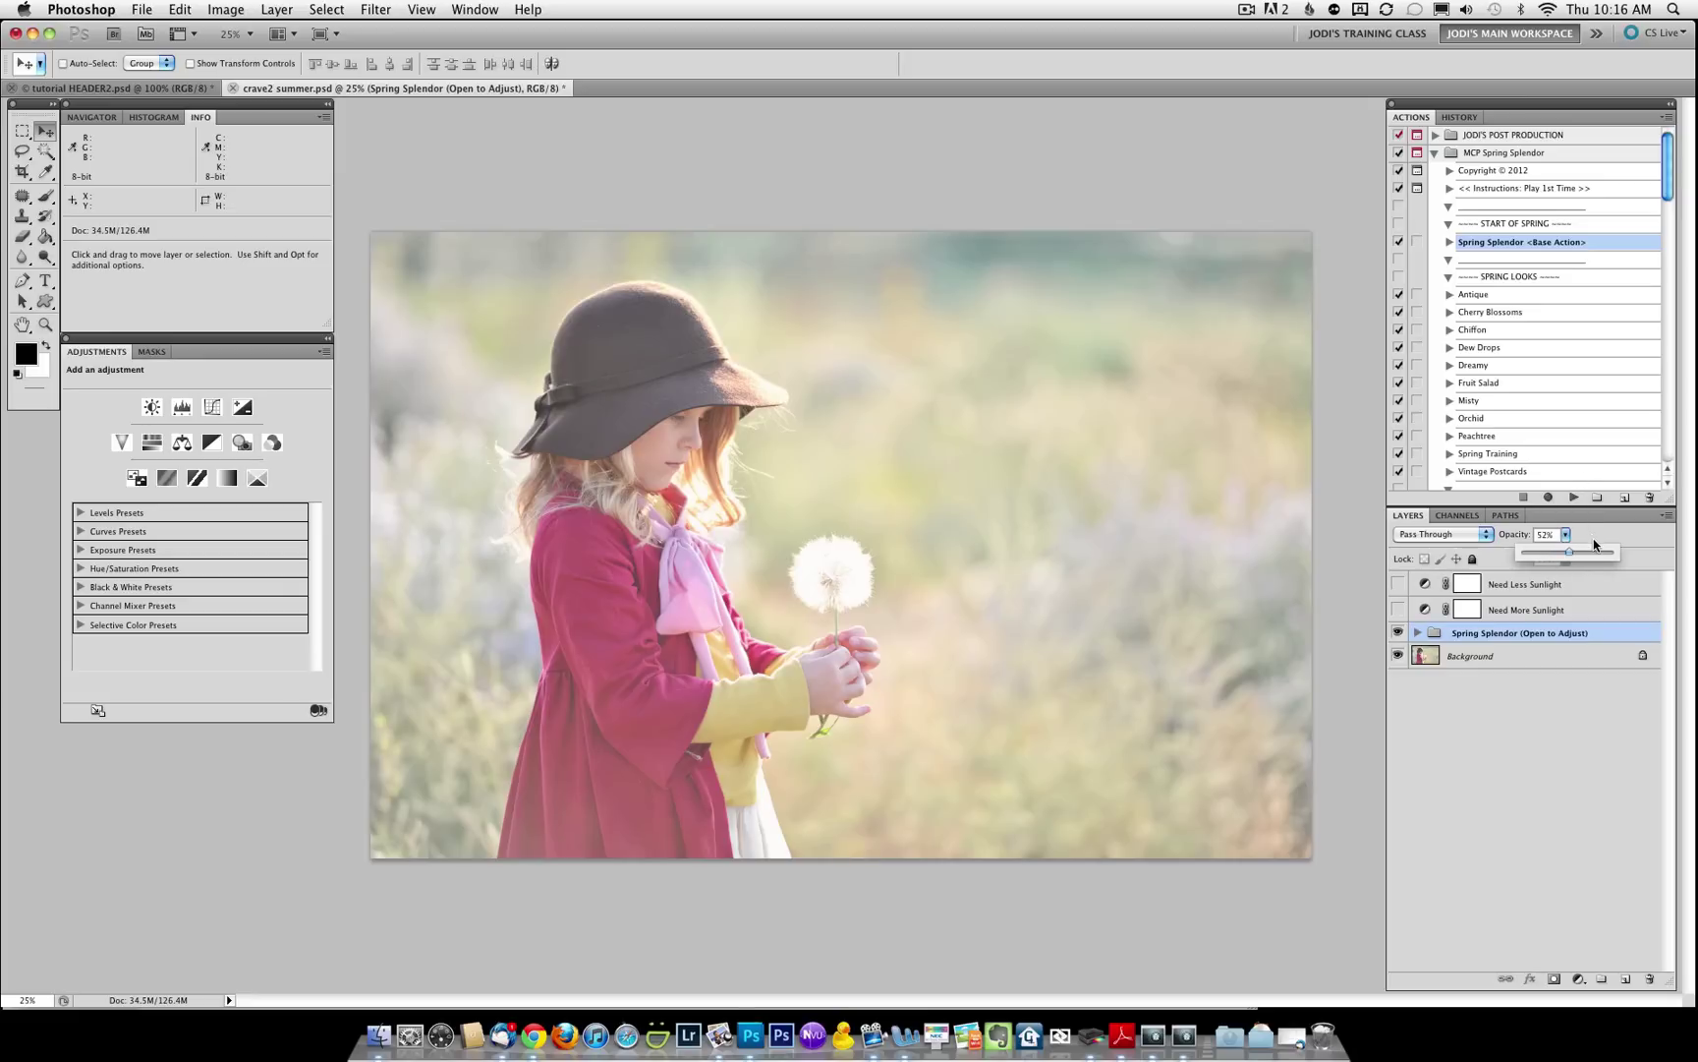
left_click(1596, 543)
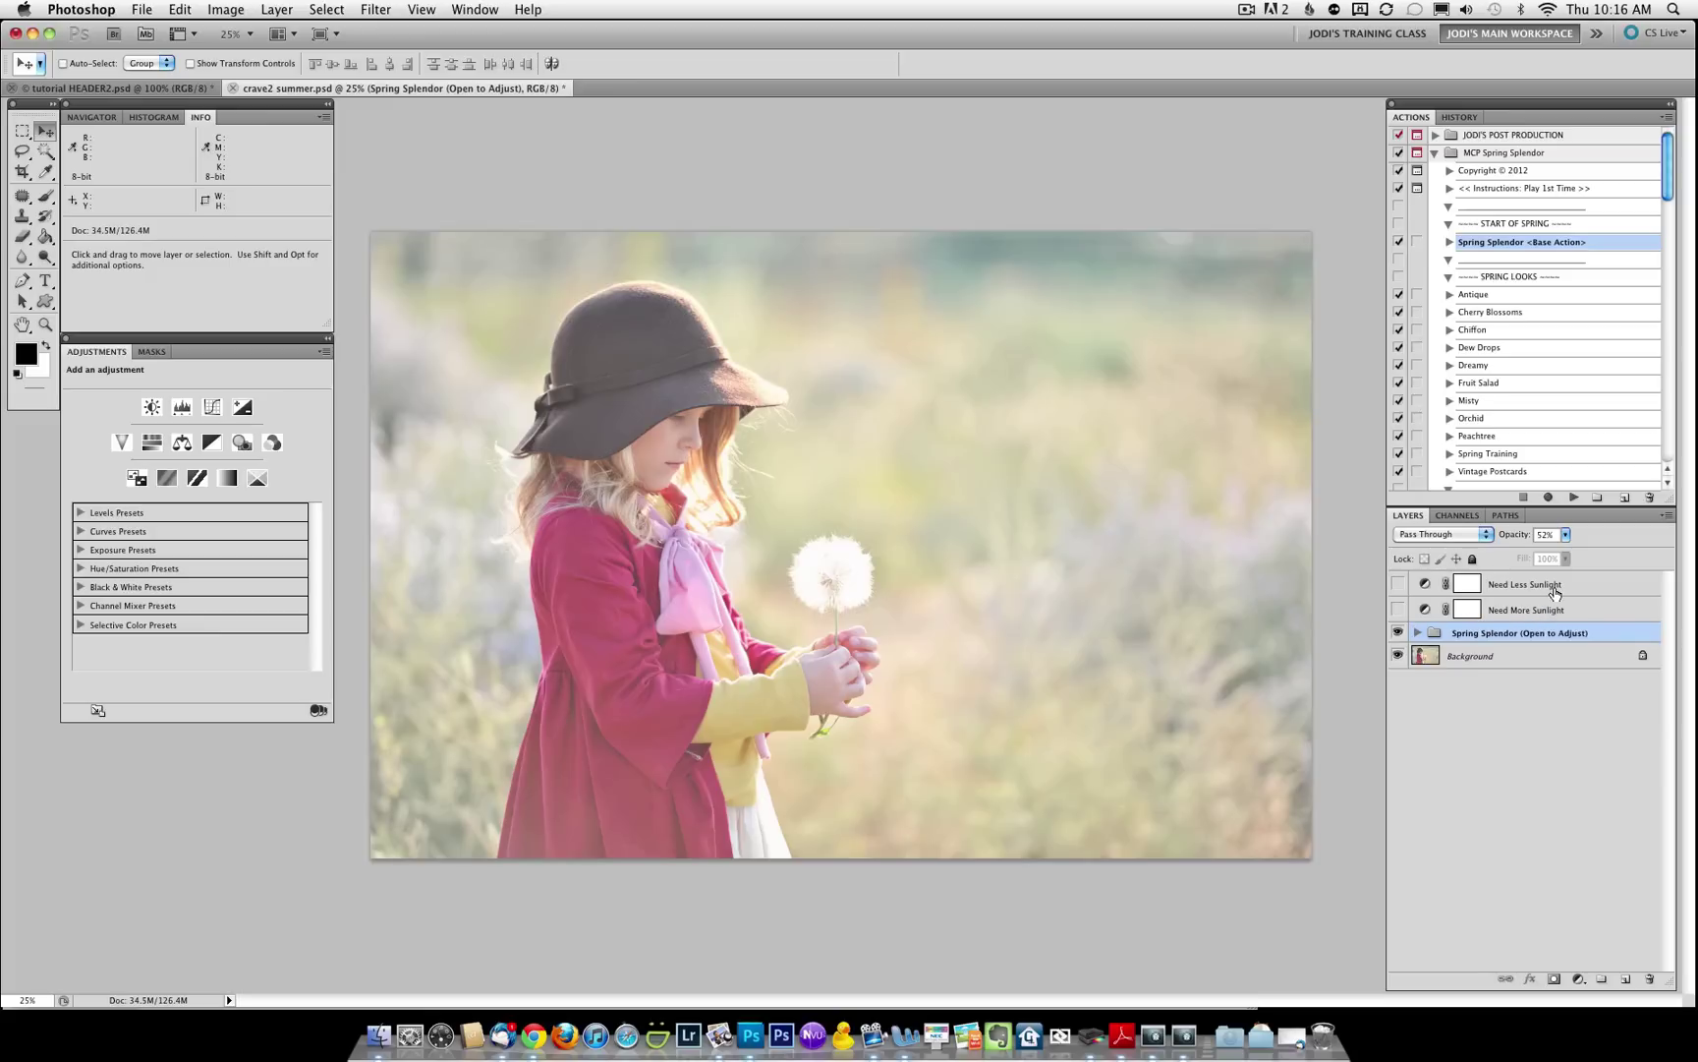
Turn on the Need Less Sunlight layer and set its opacity to 22%.
left_click(1398, 584)
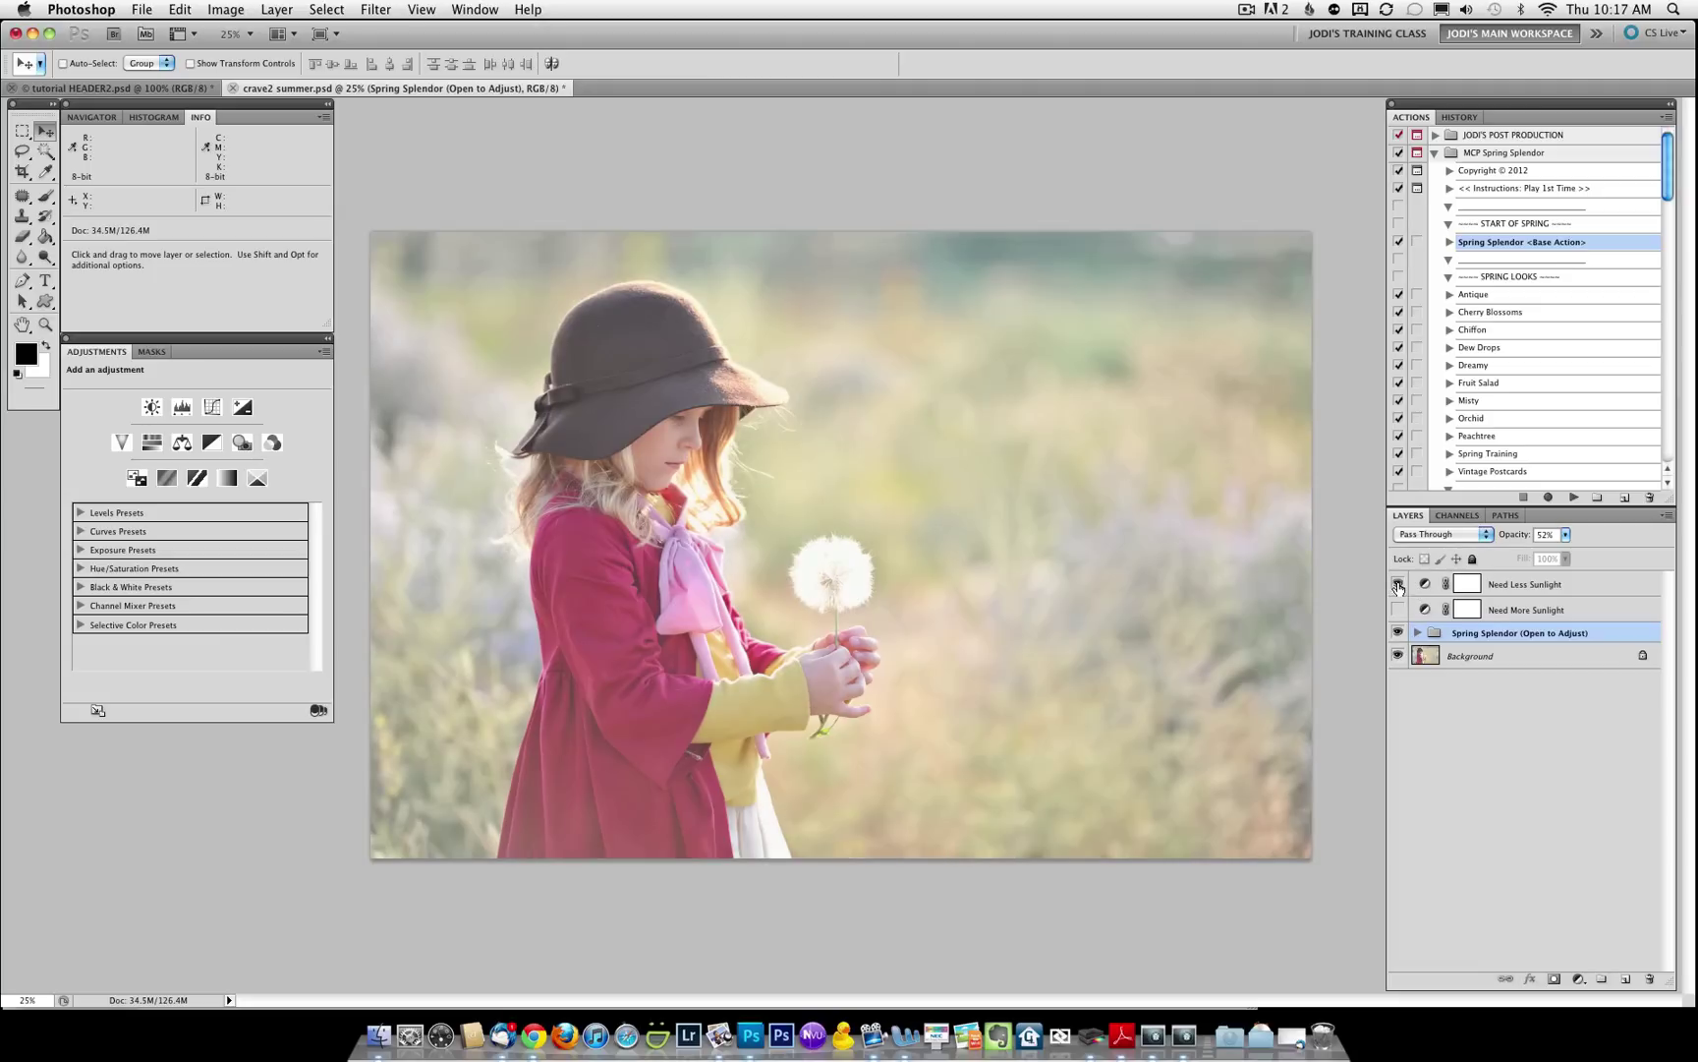
left_click(1519, 584)
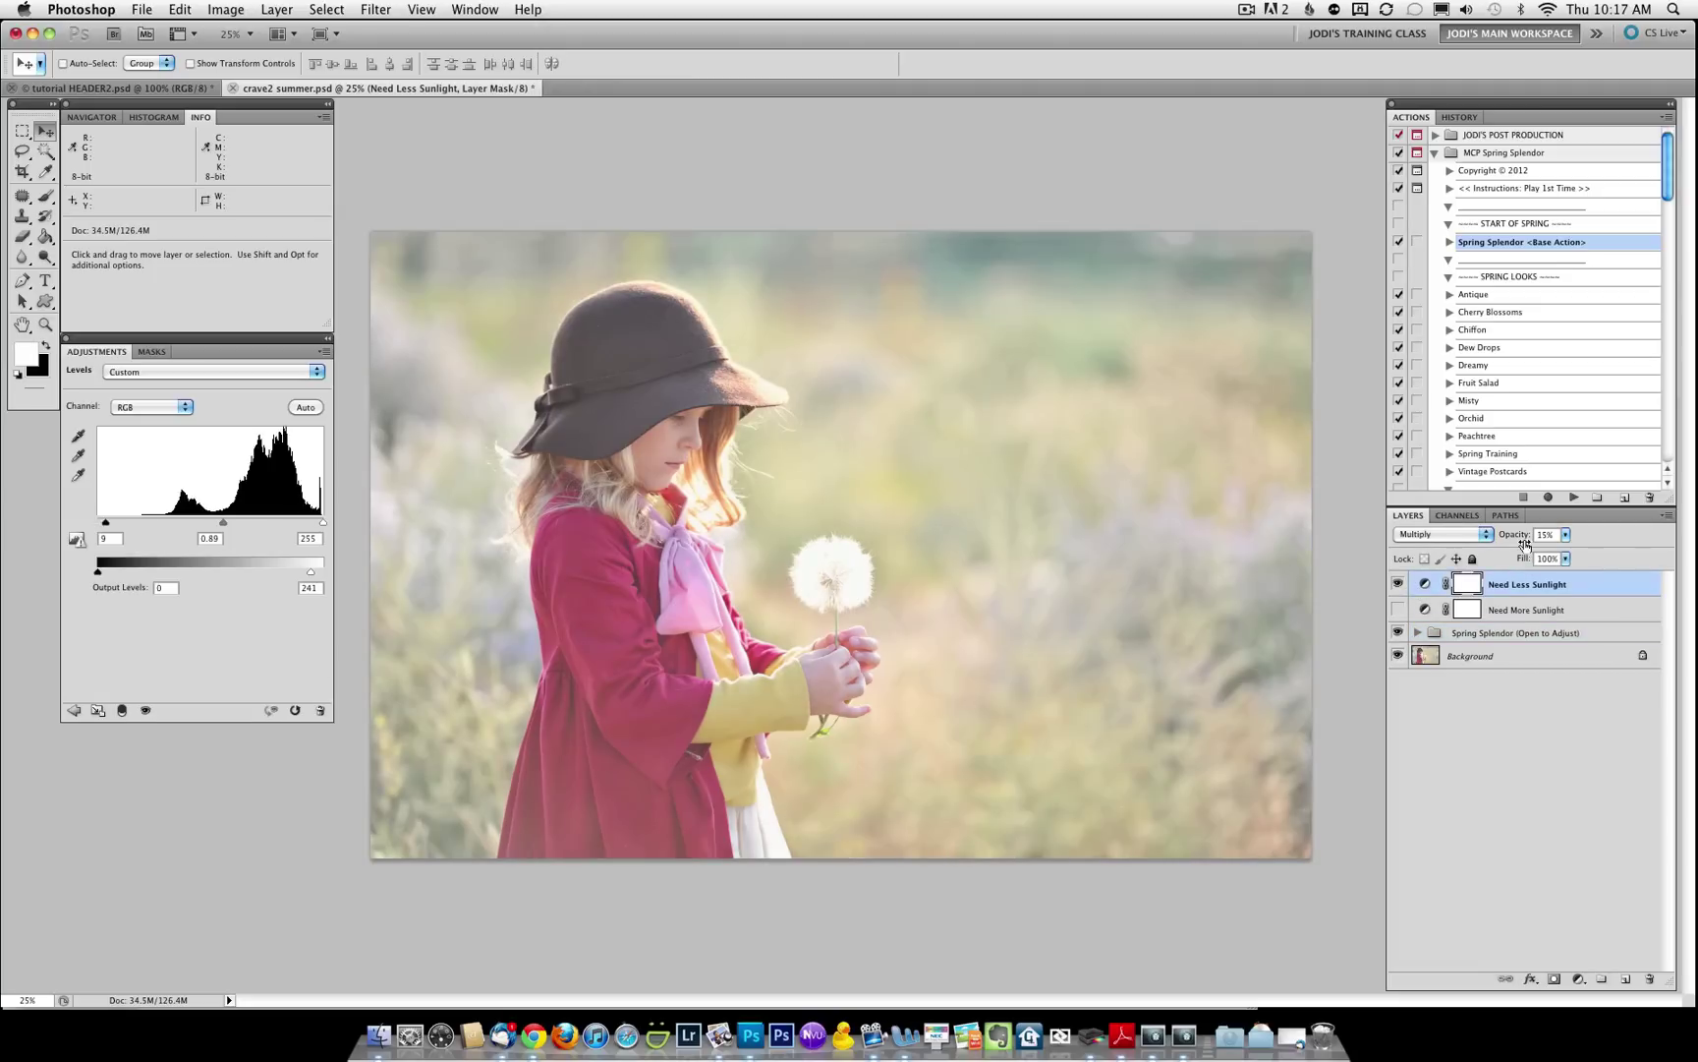
left_click_drag(1519, 546, 1526, 541)
Play the Vintage Postcards action and lower its group to 22% opacity.
left_click(1495, 297)
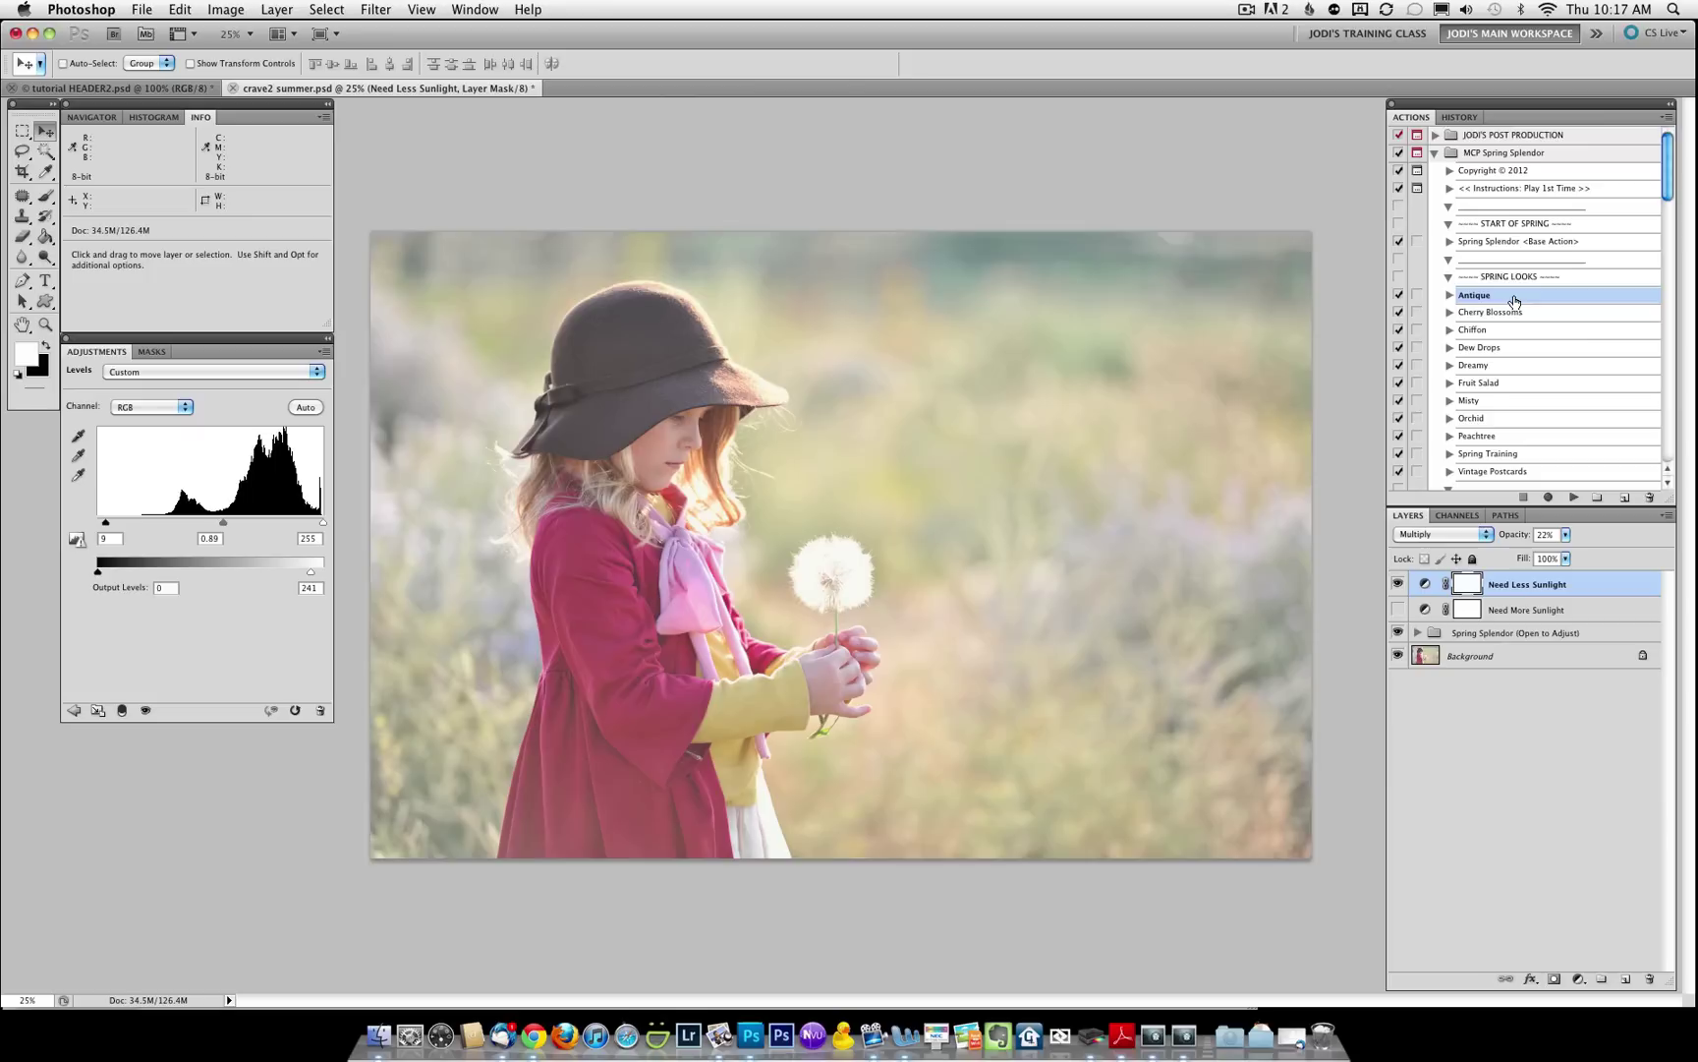
scroll(1516, 373, "down", 3)
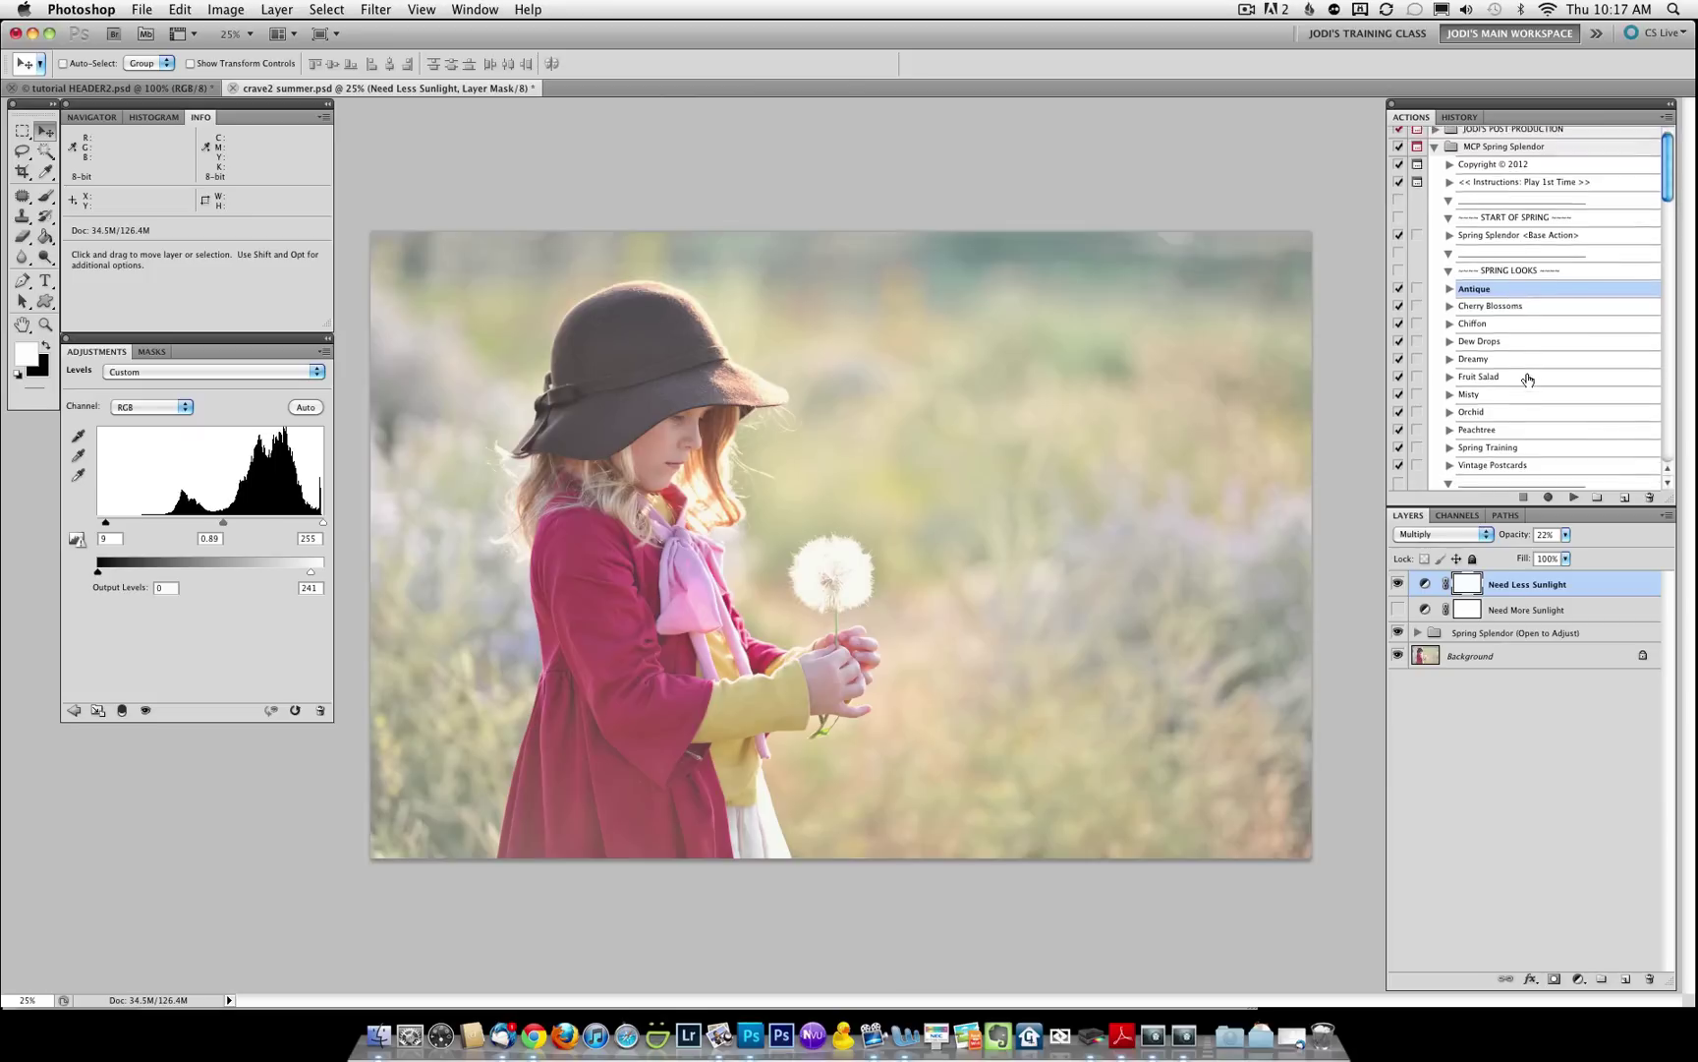
left_click(1495, 411)
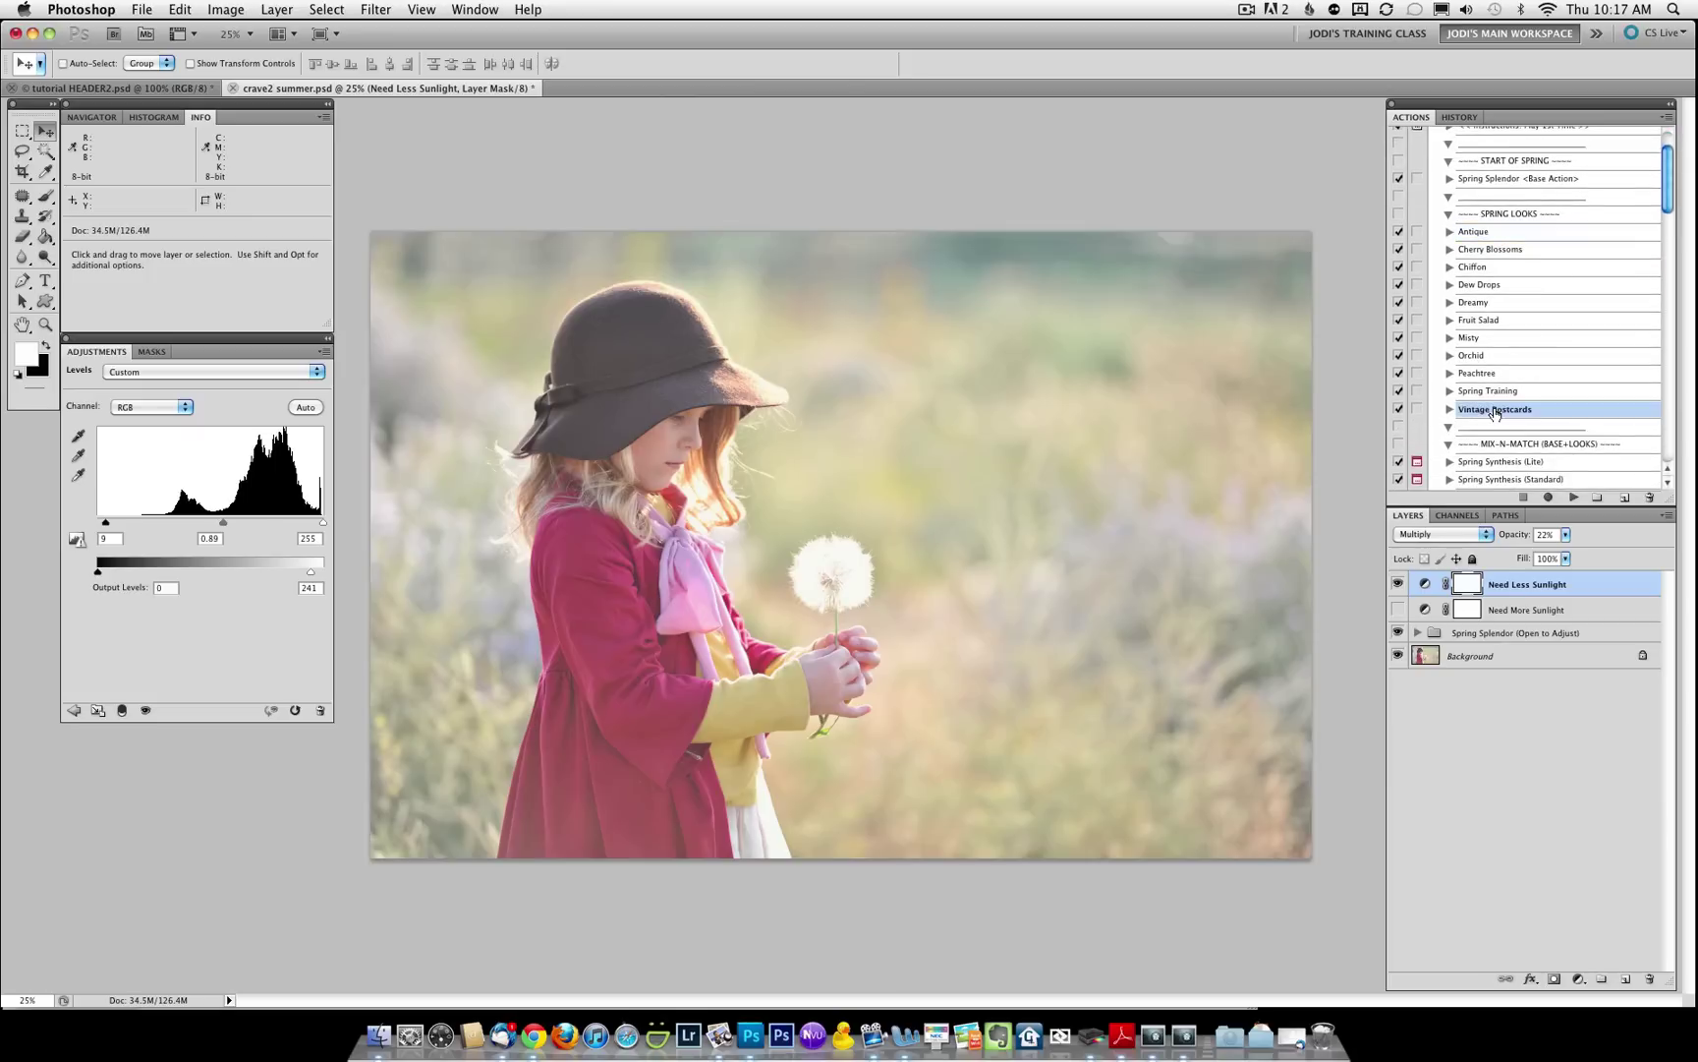
left_click(1573, 498)
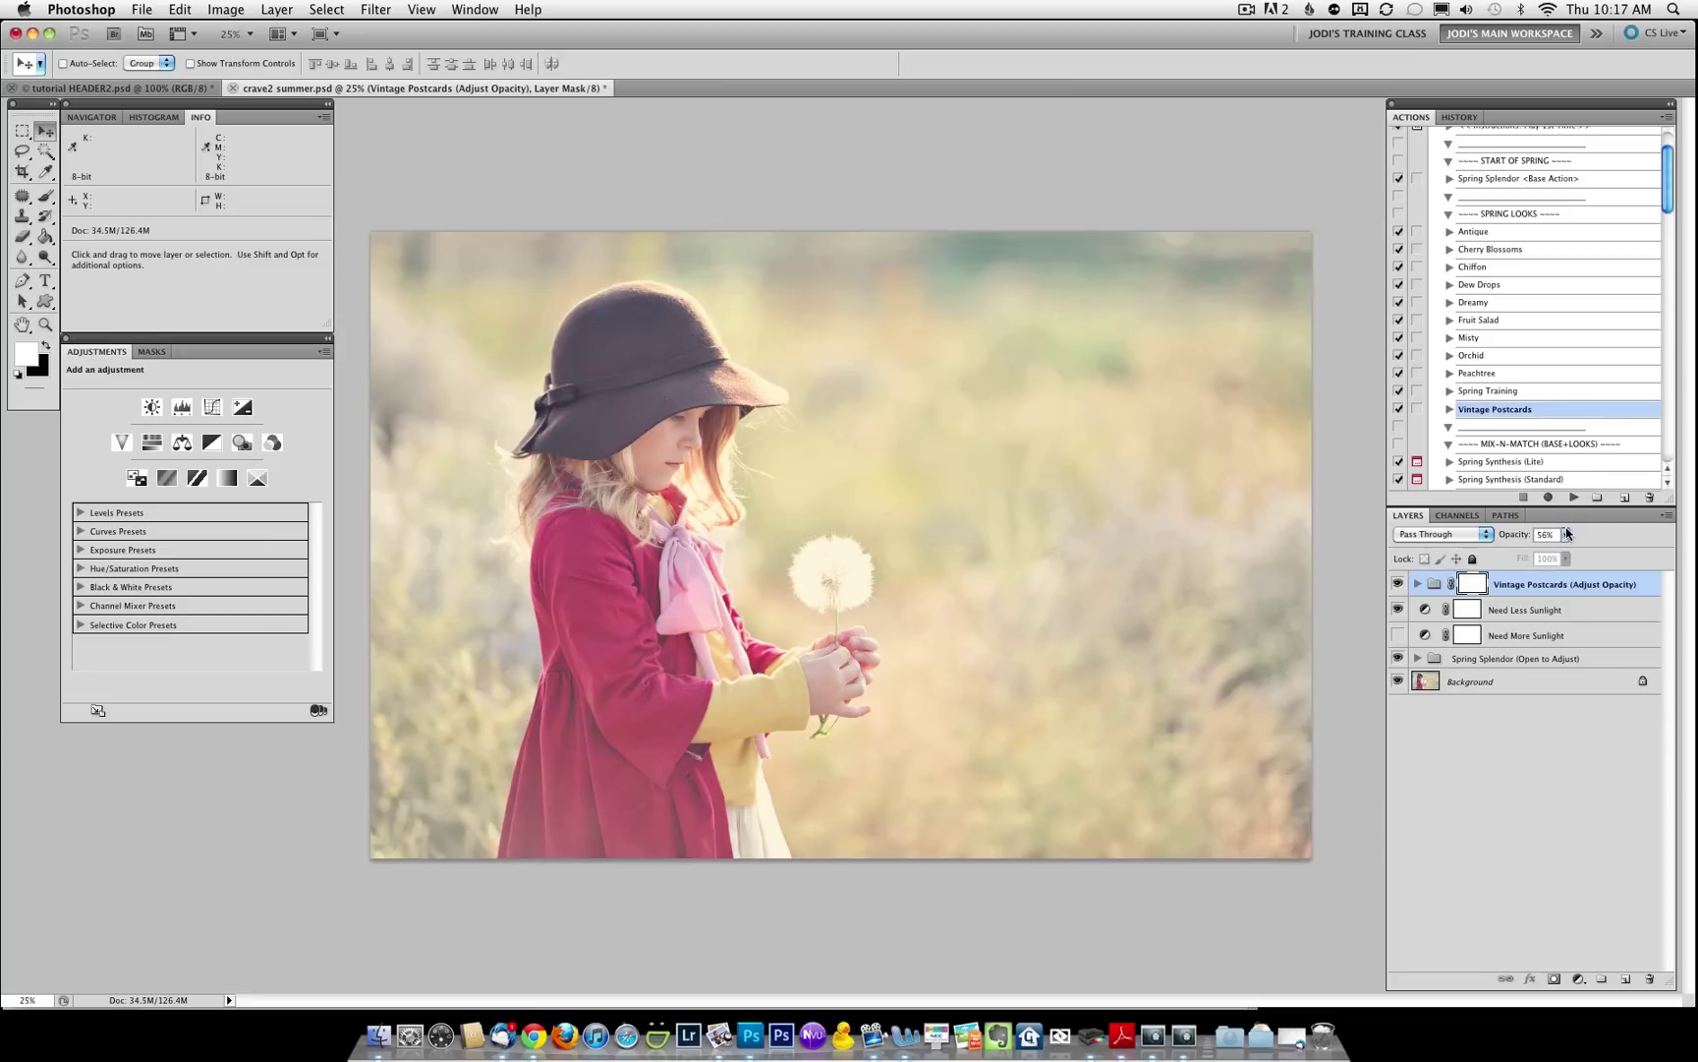
left_click_drag(1567, 534, 1541, 560)
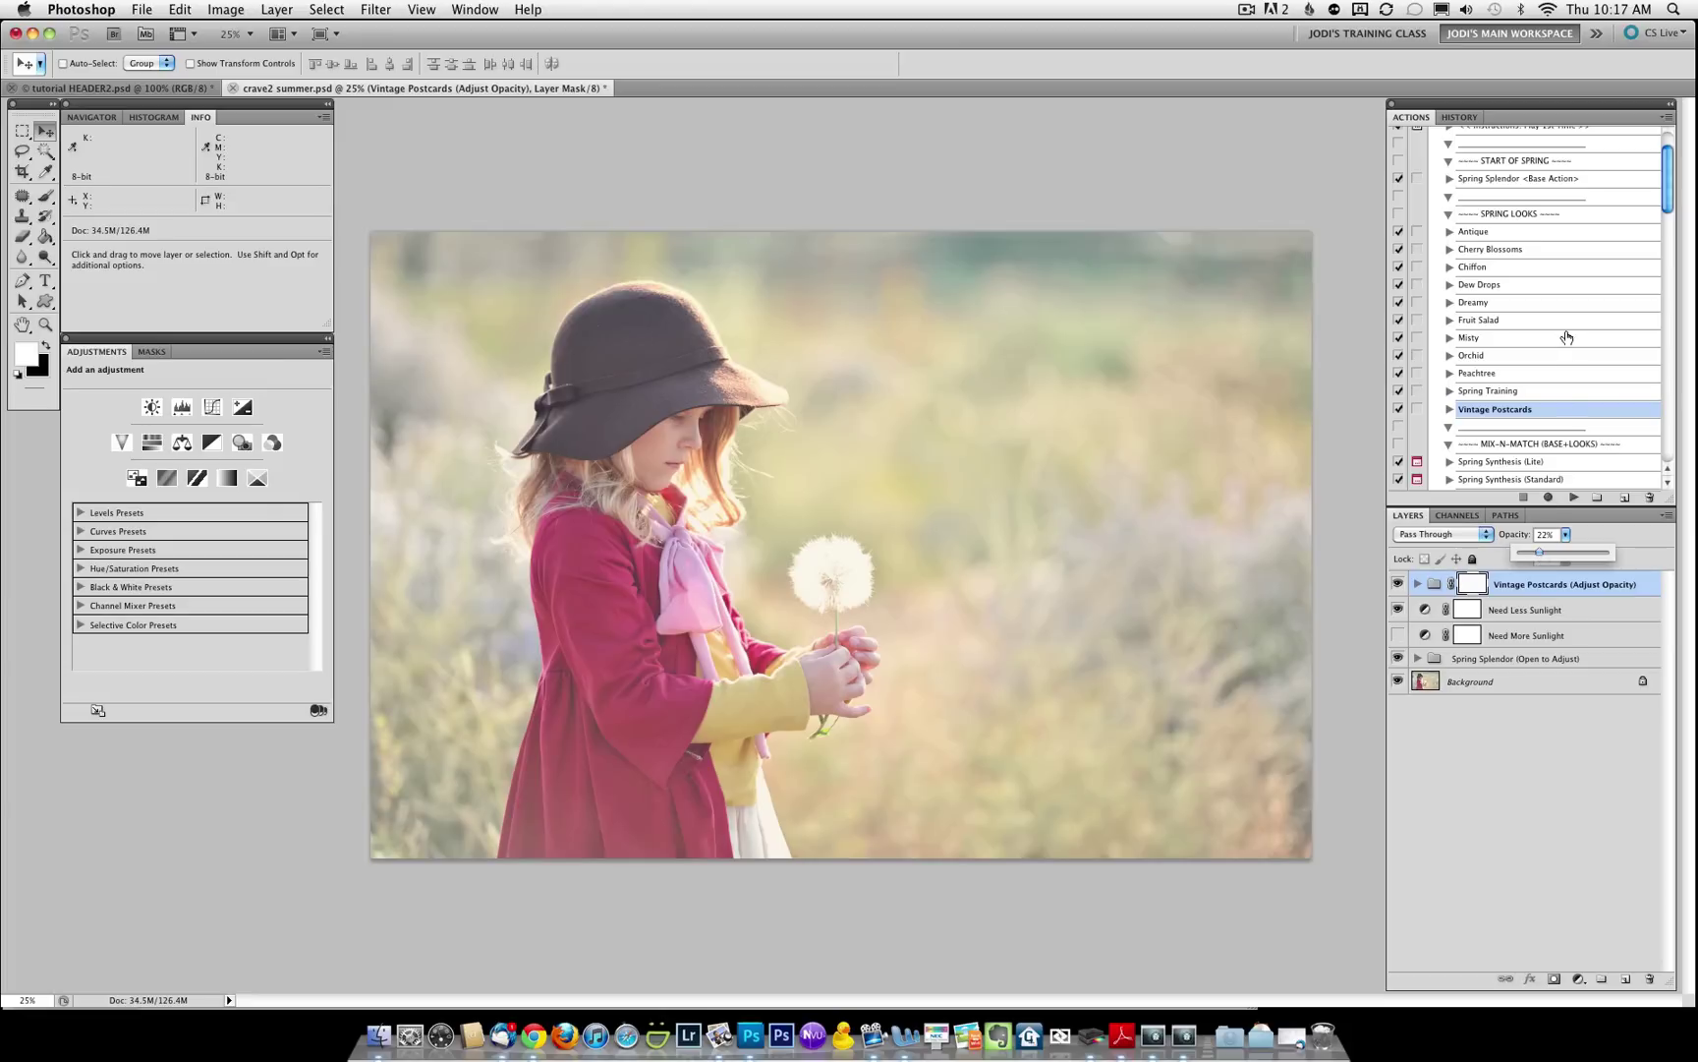
Play the Antique action and set its group to 21% opacity.
left_click(1513, 234)
left_click(1574, 499)
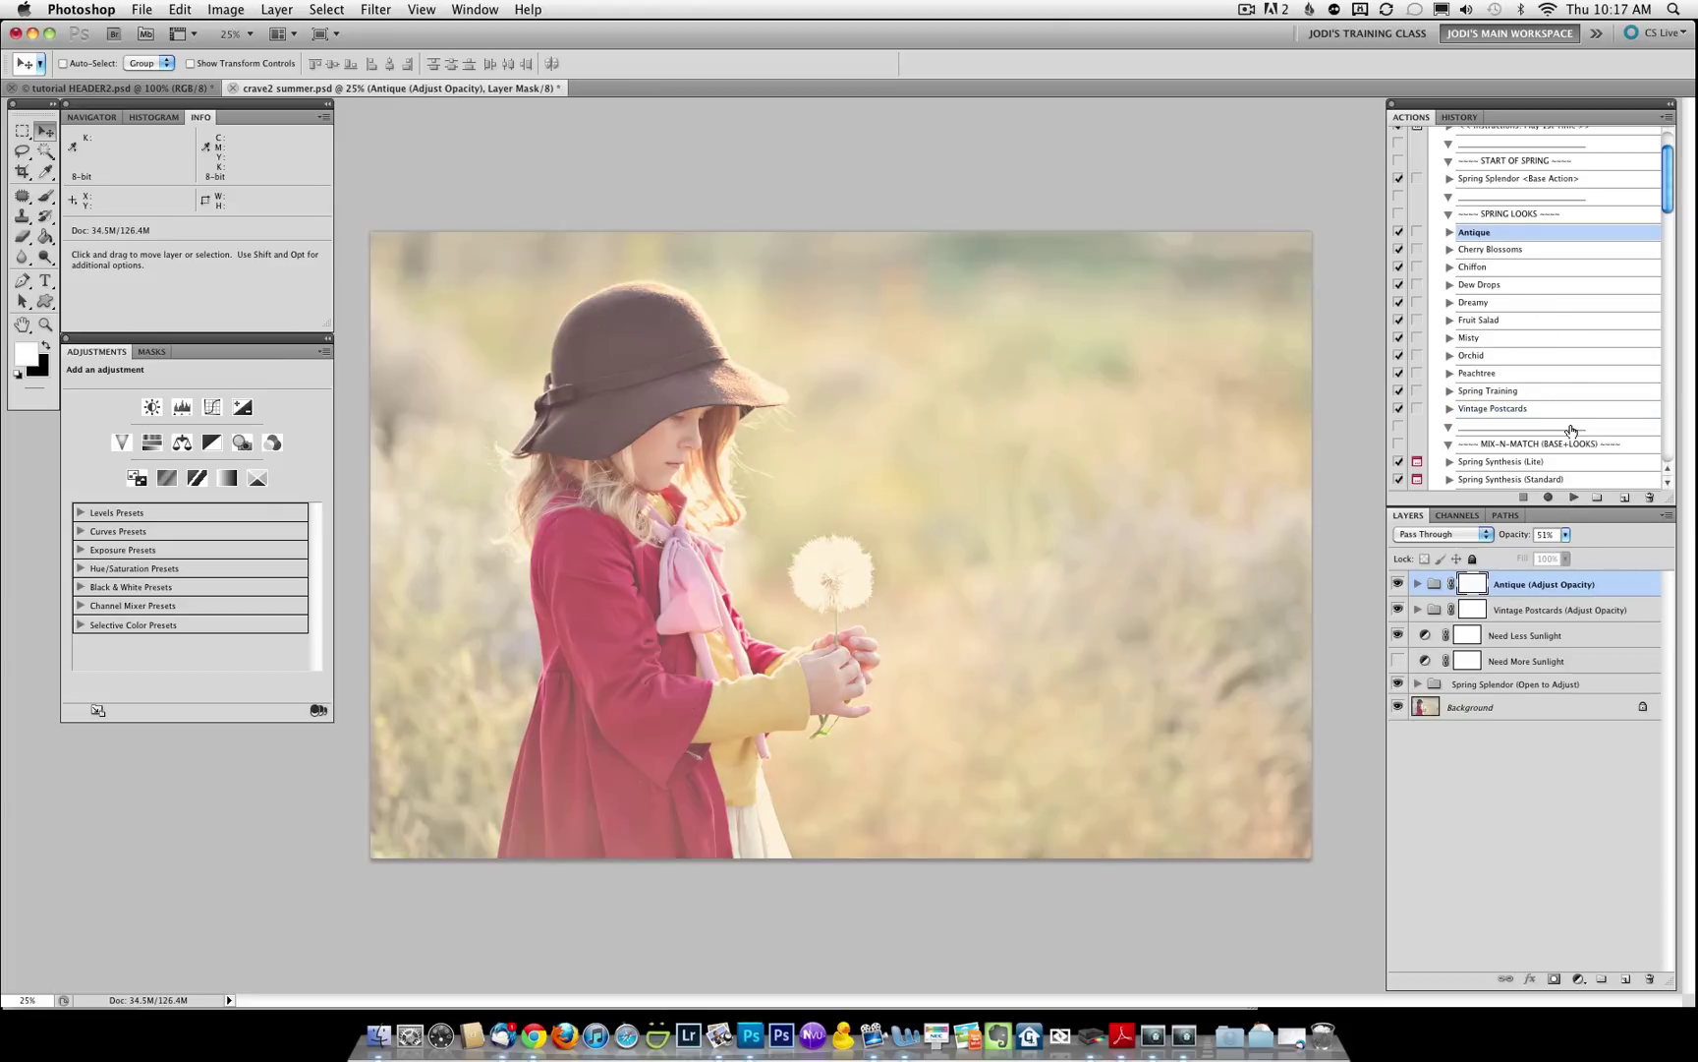
left_click(1566, 535)
left_click_drag(1564, 551, 1543, 557)
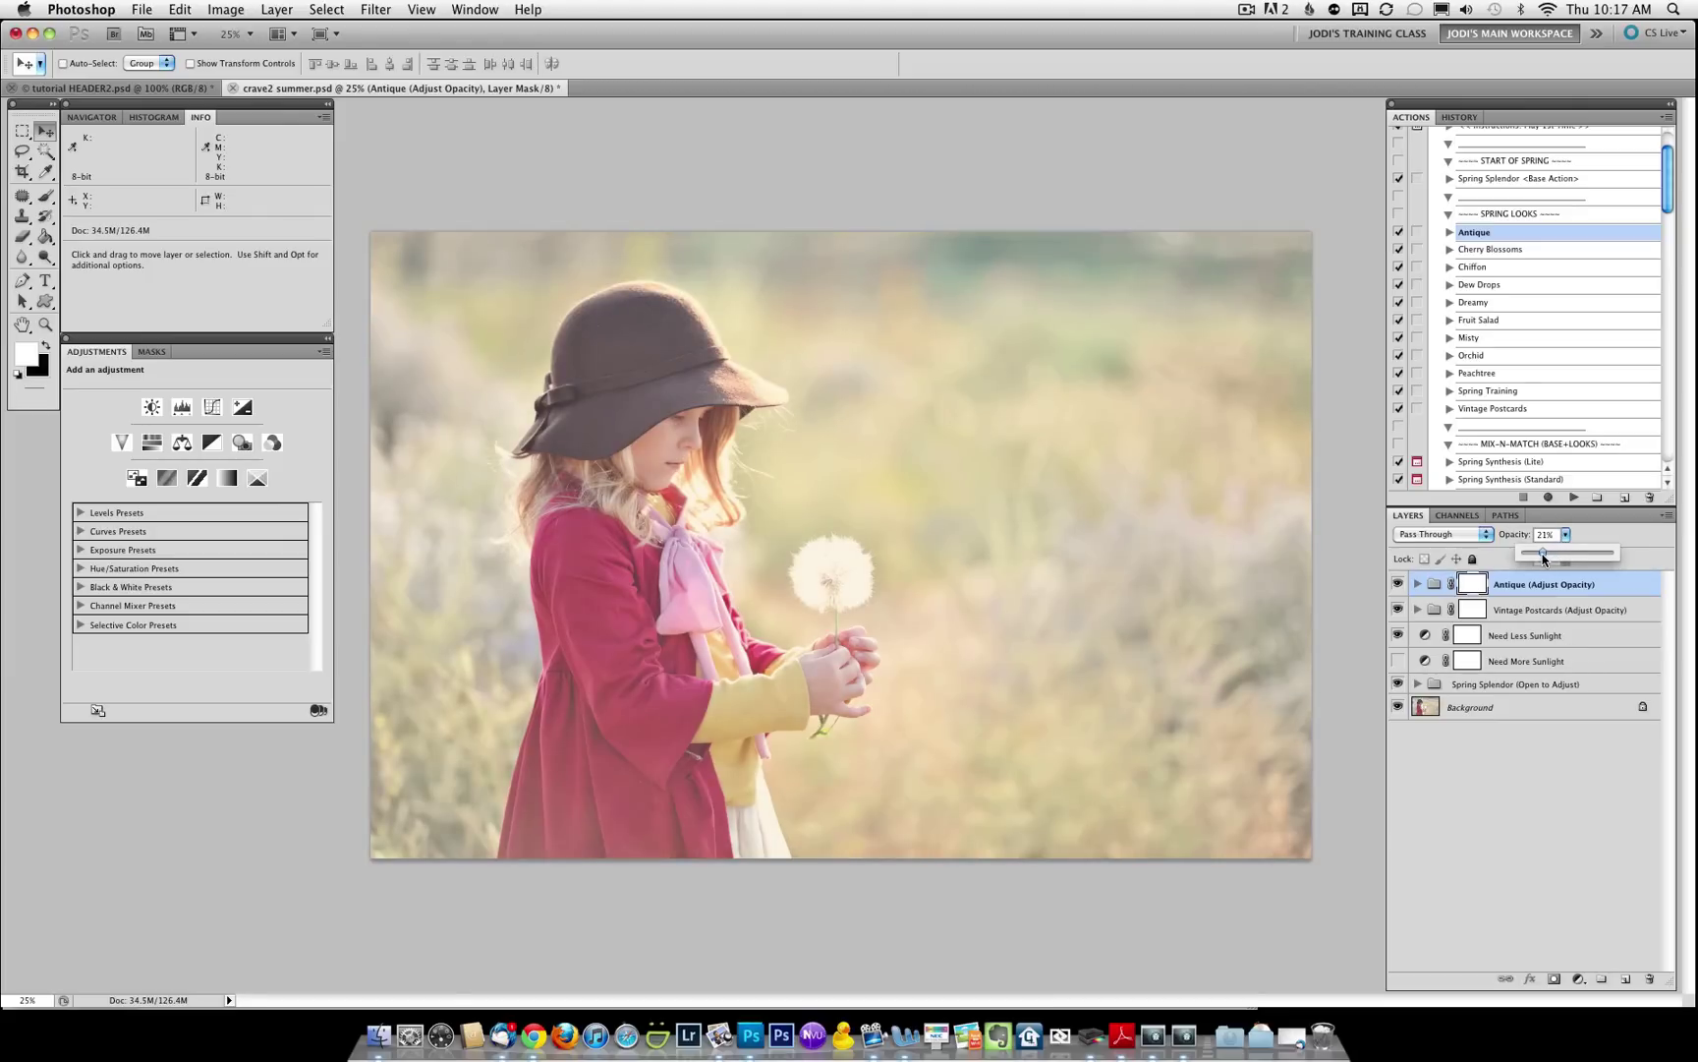
left_click(1608, 541)
Run the Directional Sunlight (Haze/Flare) action and dismiss its instructions prompt.
scroll(1531, 354, "down", 5)
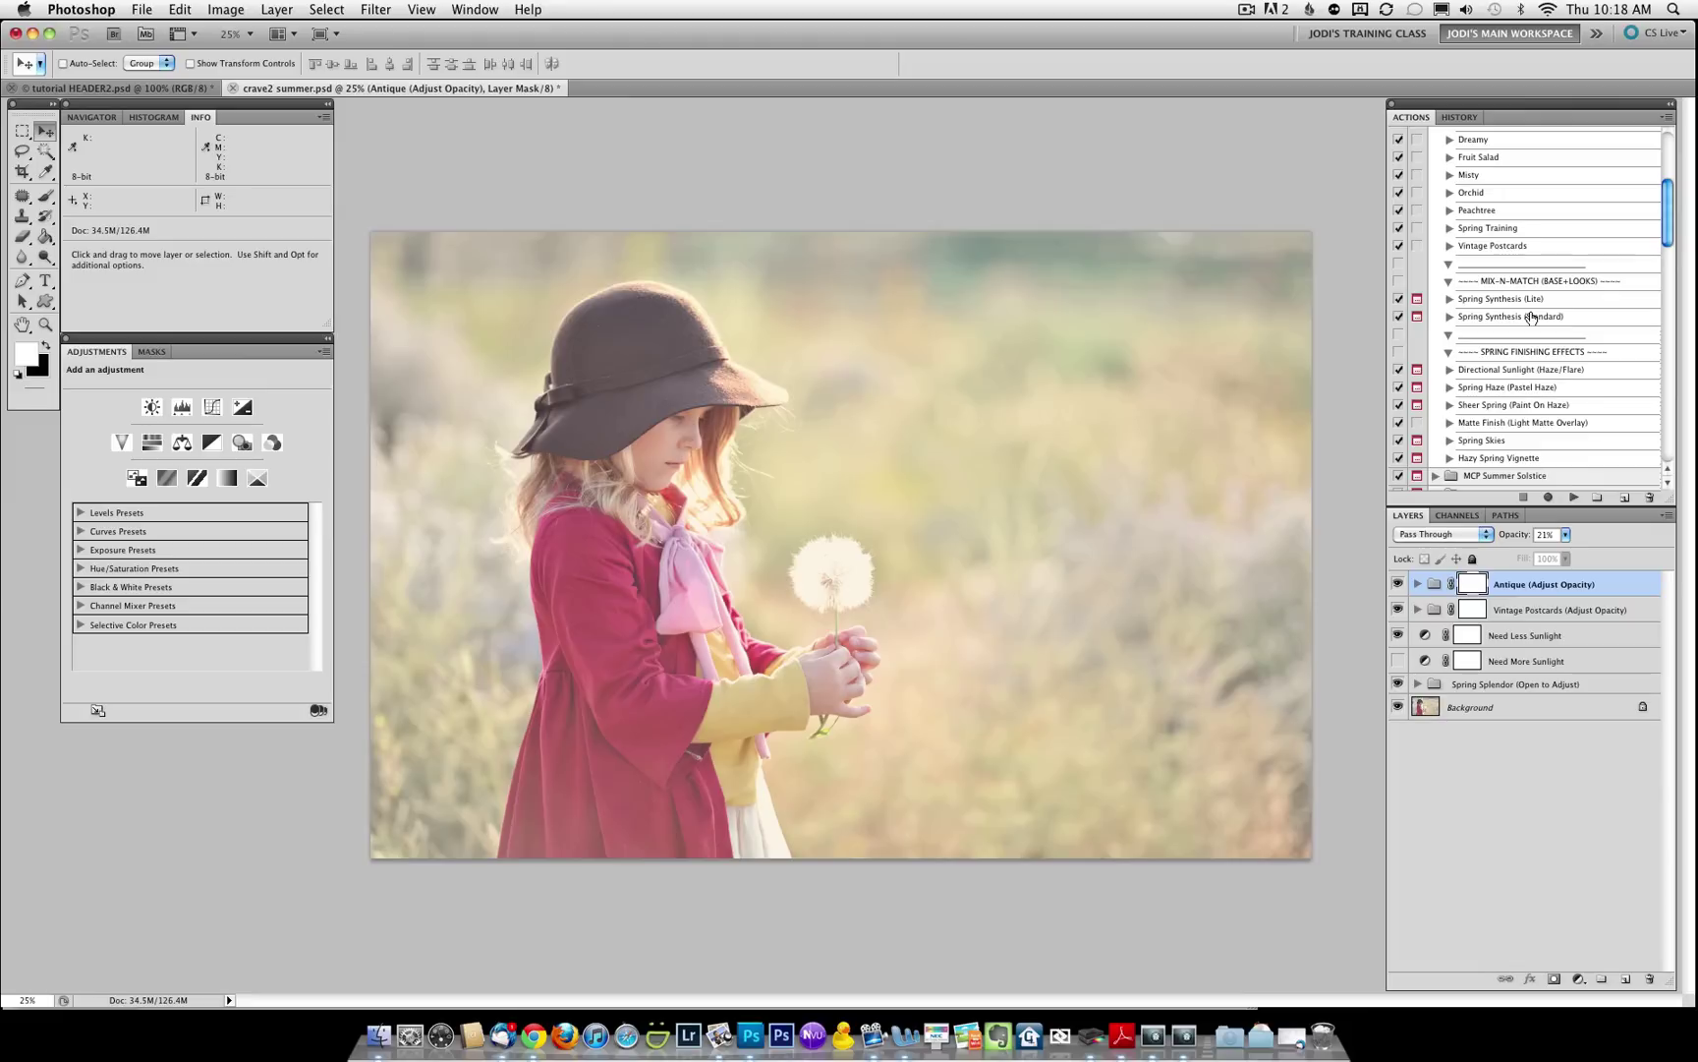
scroll(1533, 315, "down", 4)
left_click(1563, 288)
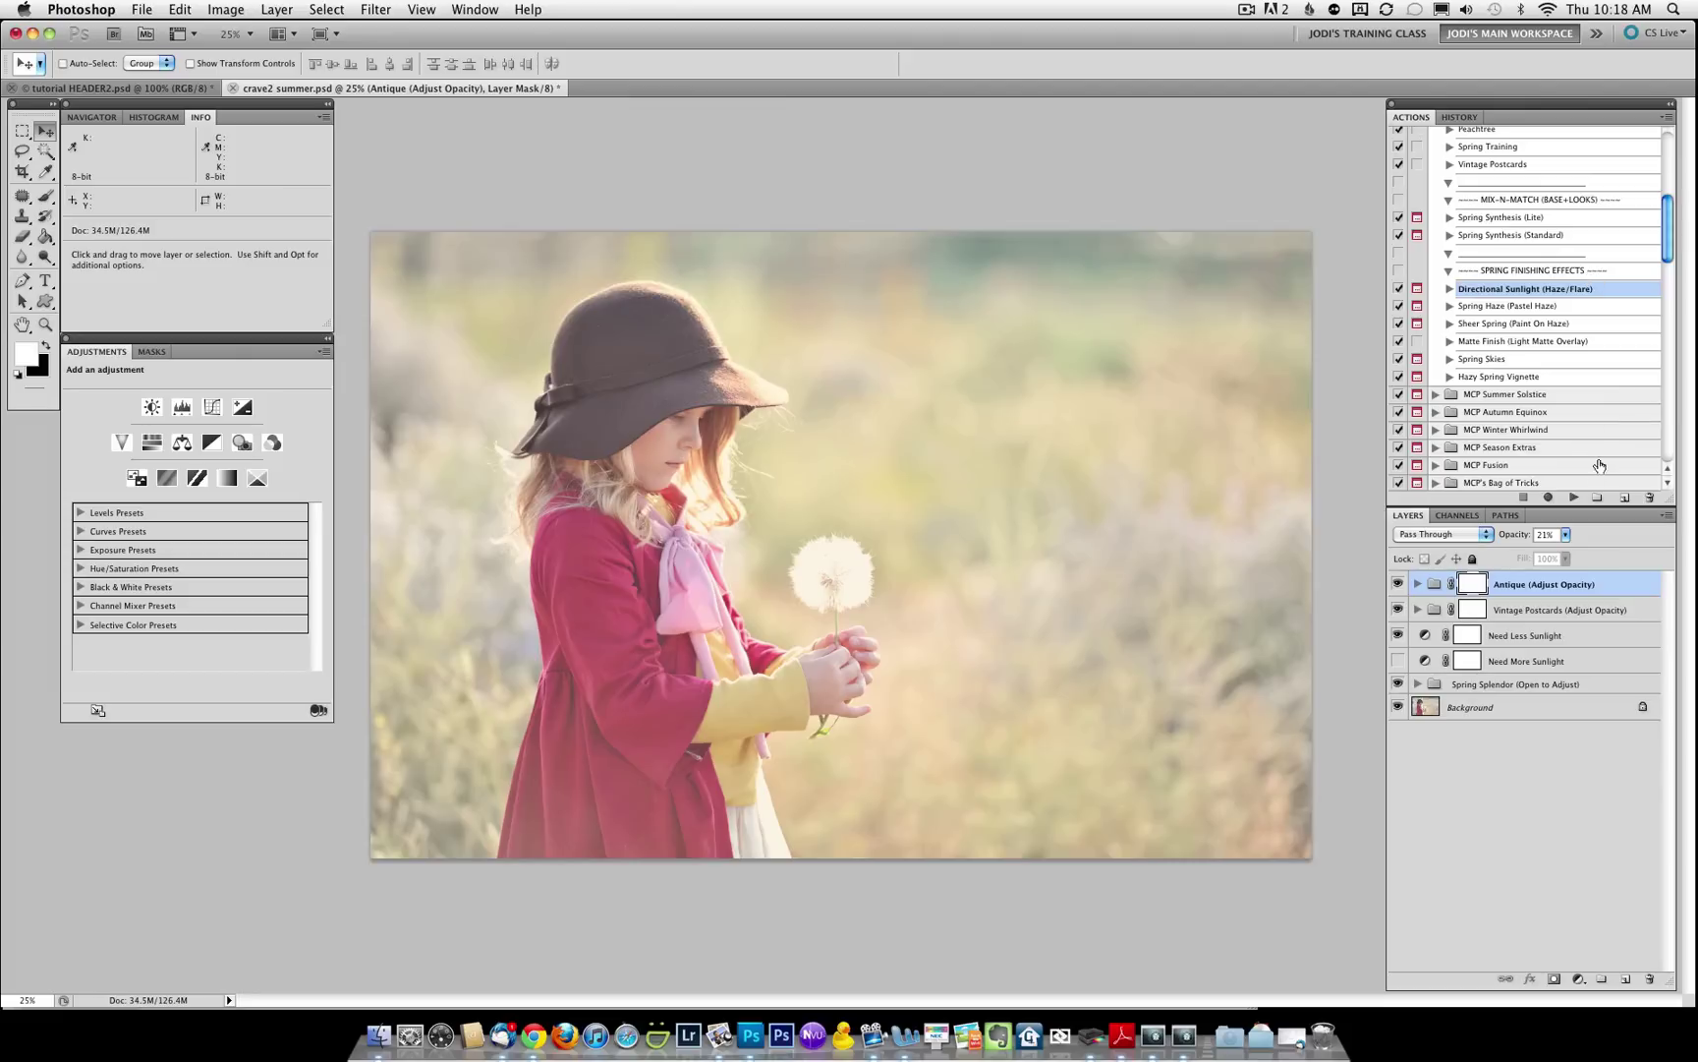
left_click(1572, 498)
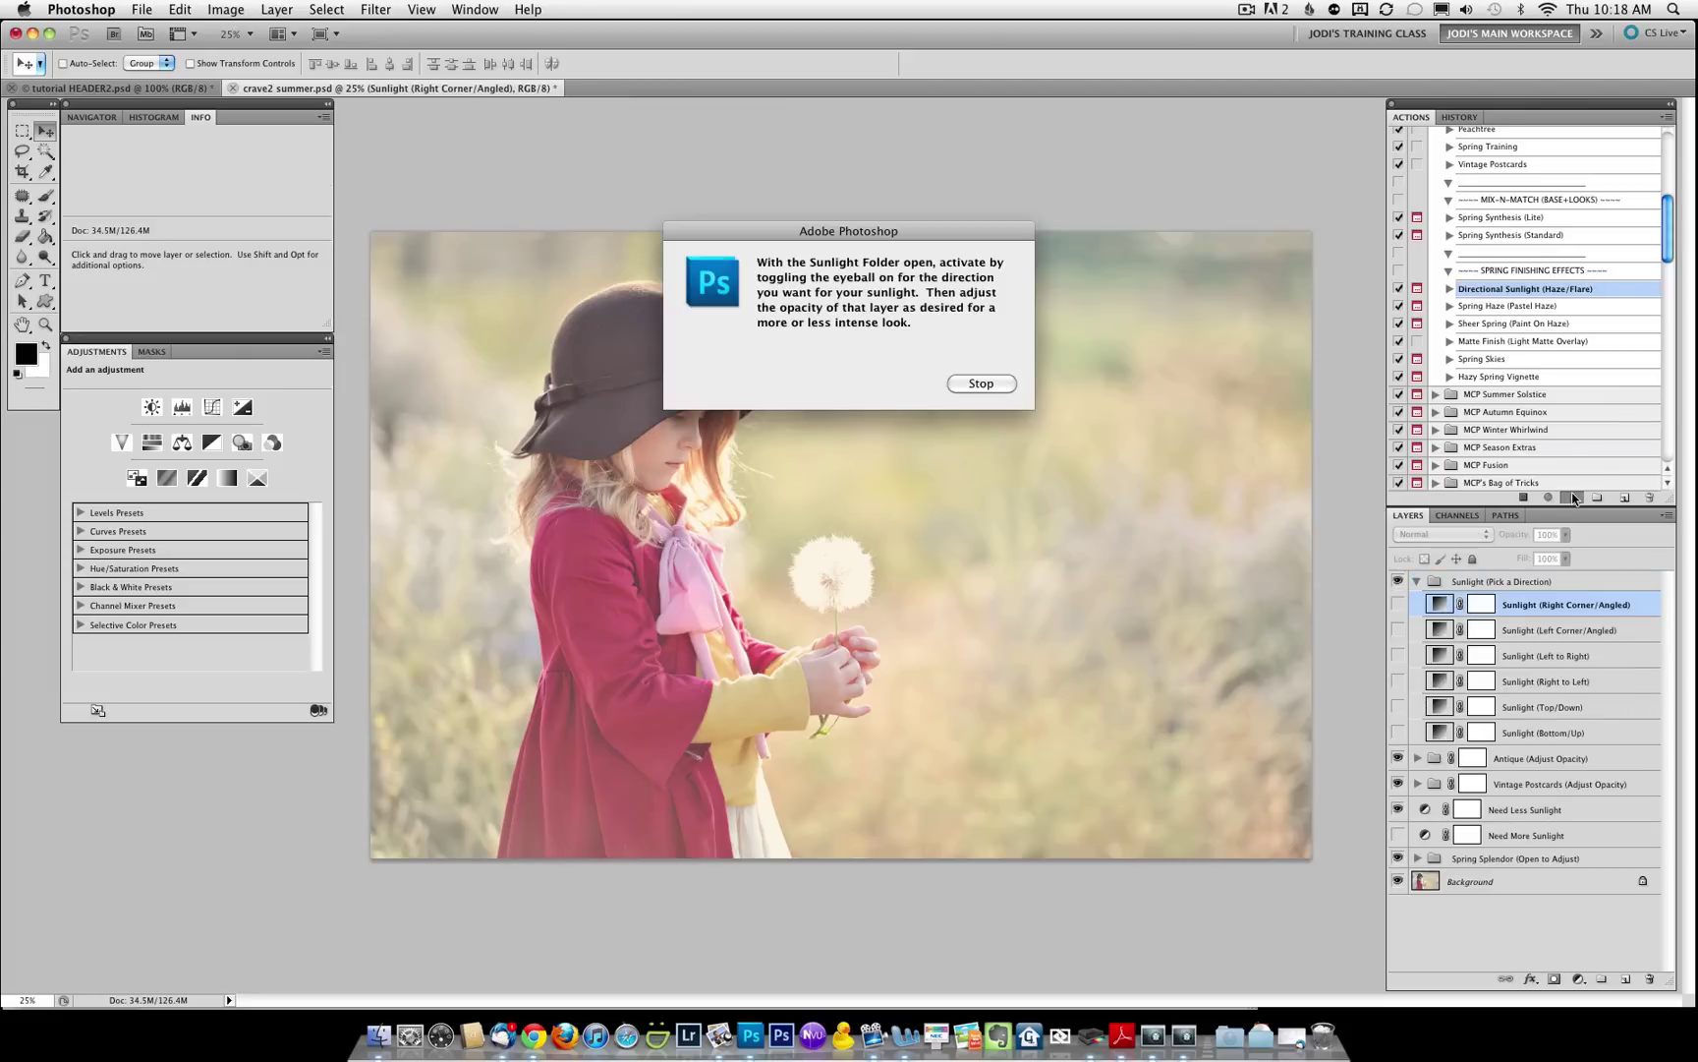
left_click(970, 383)
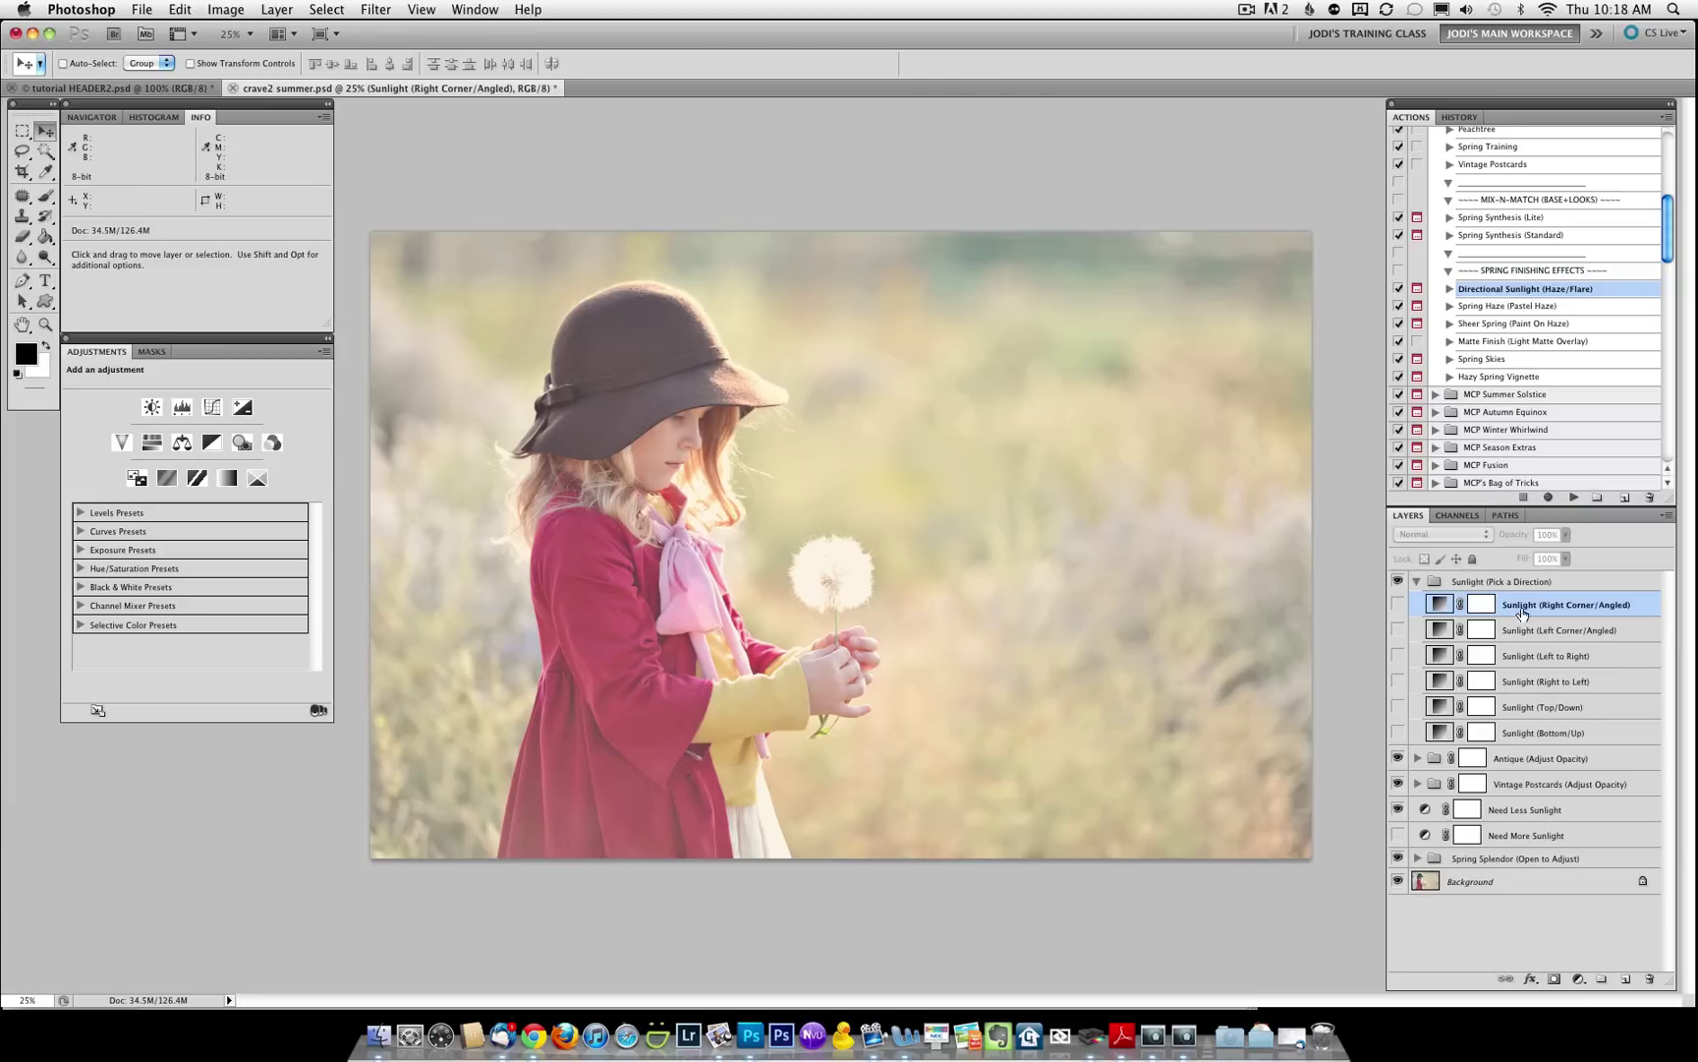
Switch on the Sunlight (Right Corner/Angled) layer, comparing it hidden and shown.
left_click(1398, 605)
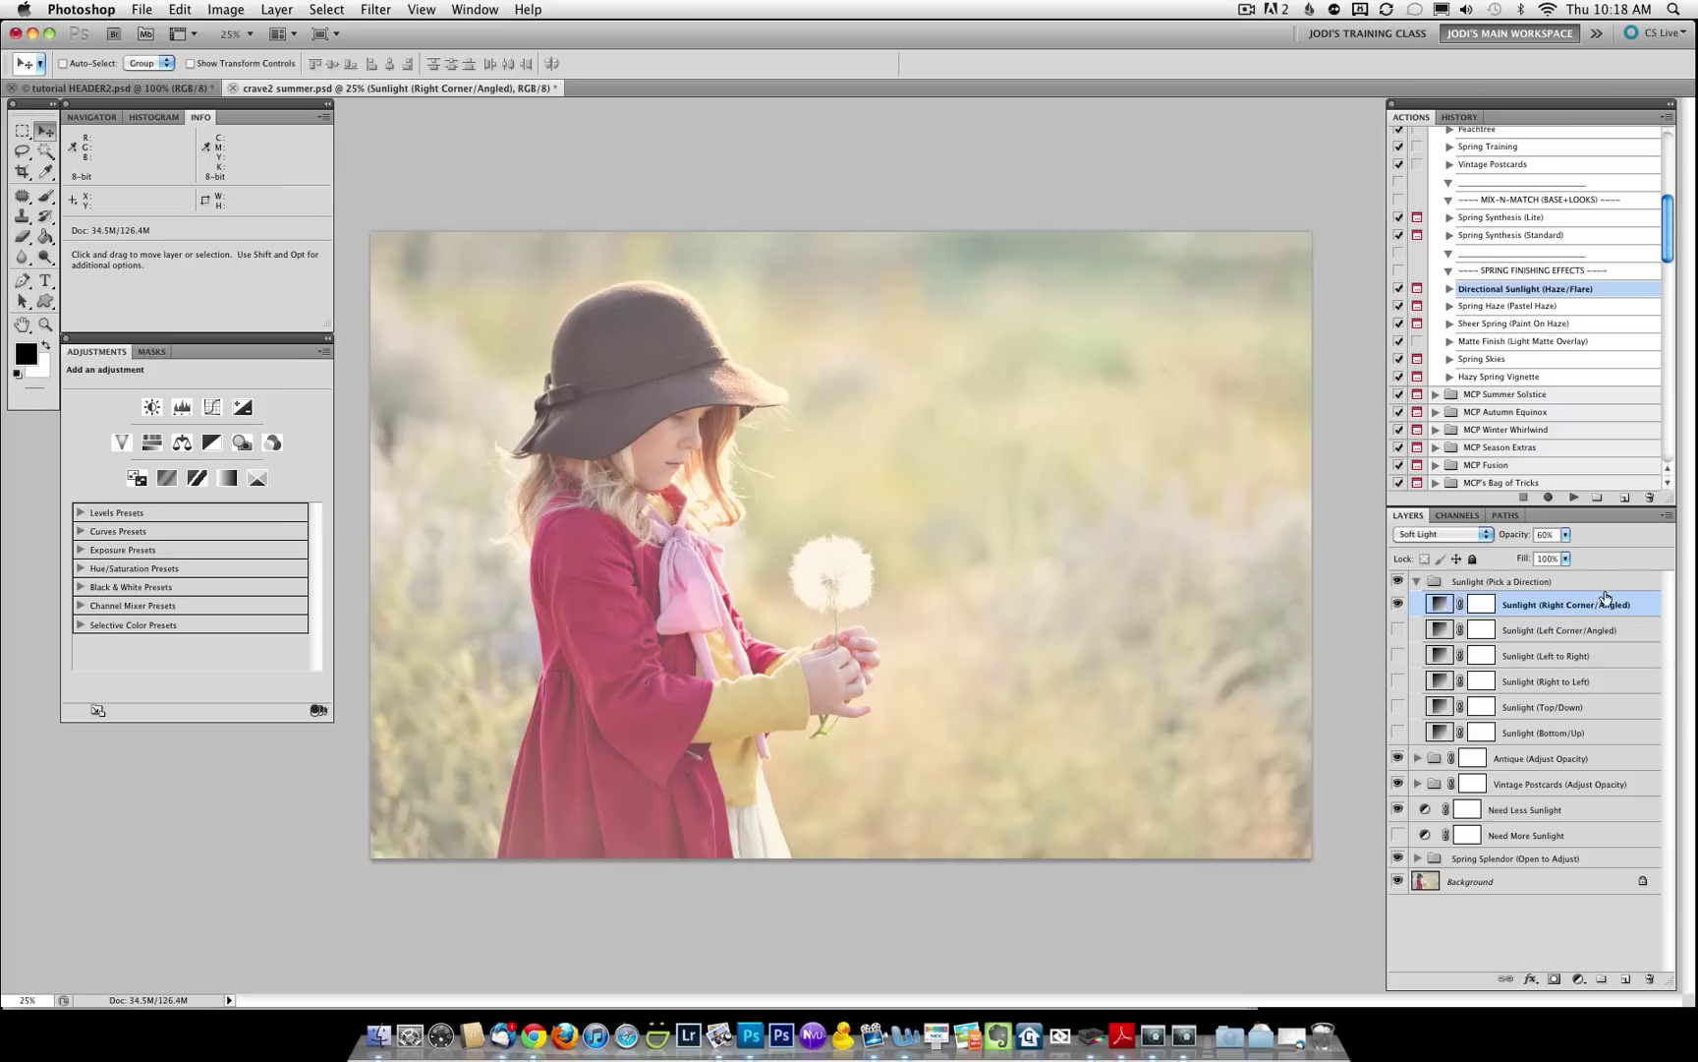
left_click(1399, 605)
left_click(1398, 604)
From MCP Season Extras, play Hemispheres (Contrast) to add a 37% contrast group.
left_click(1435, 448)
scroll(1530, 376, "down", 5)
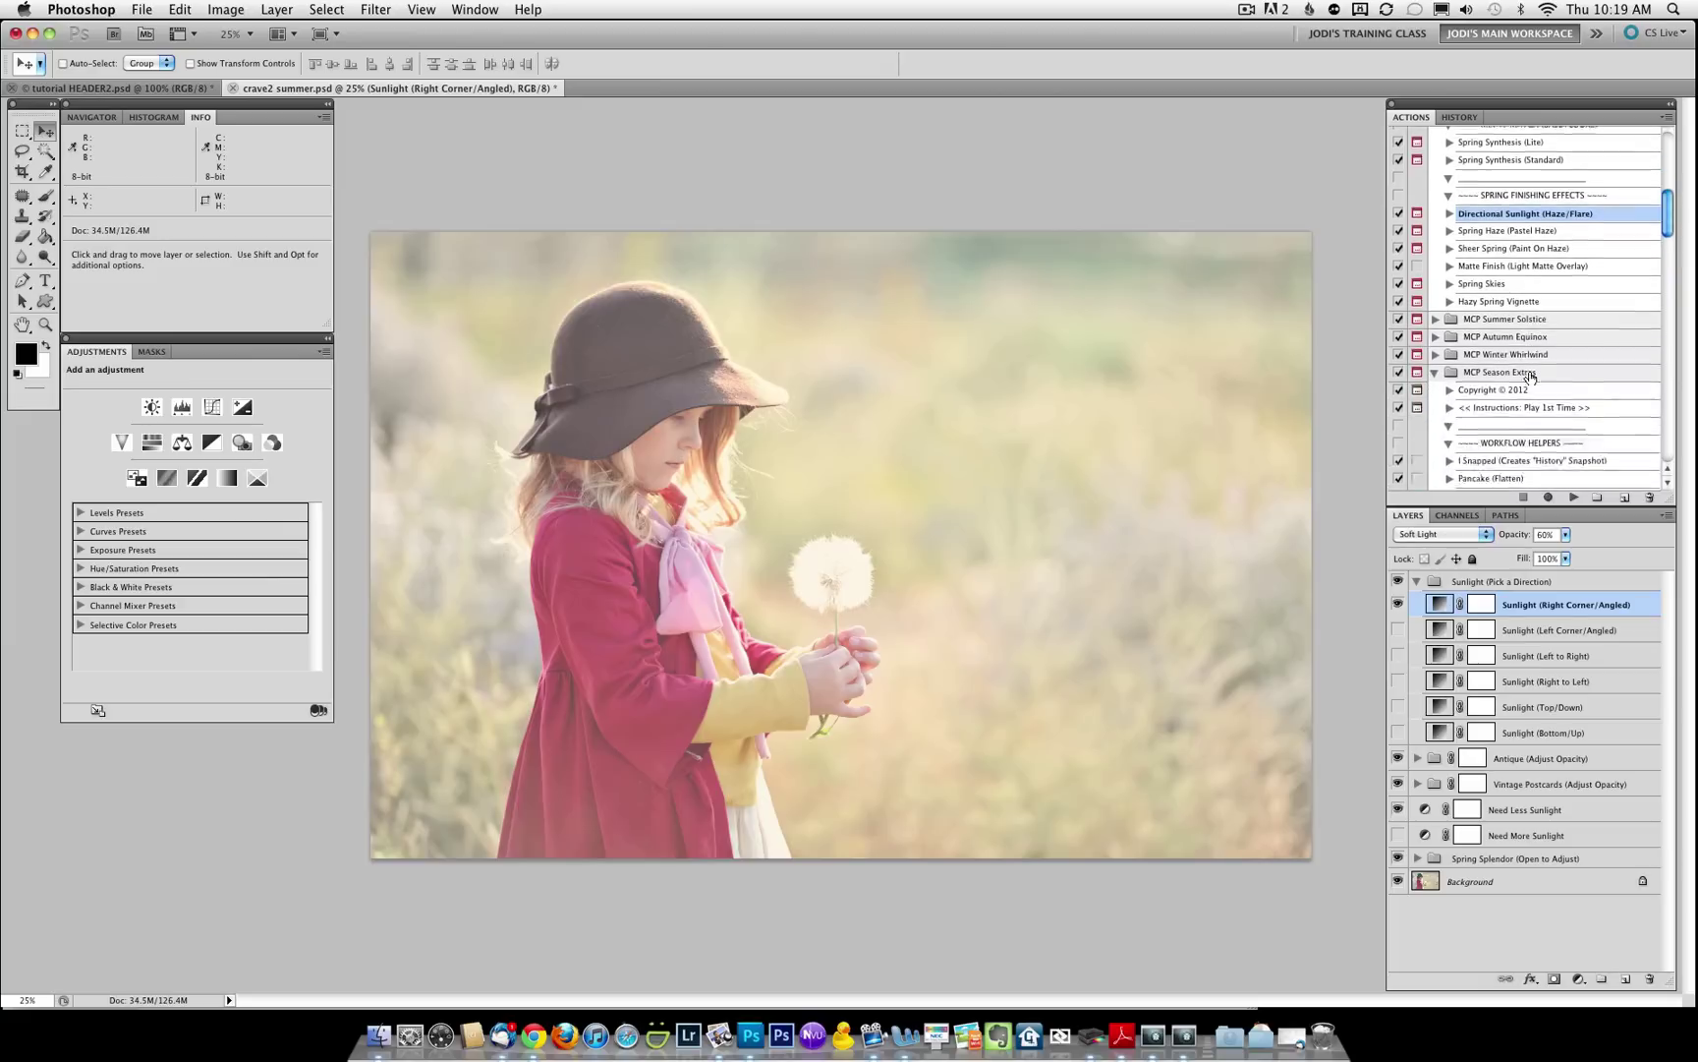
scroll(1531, 376, "down", 3)
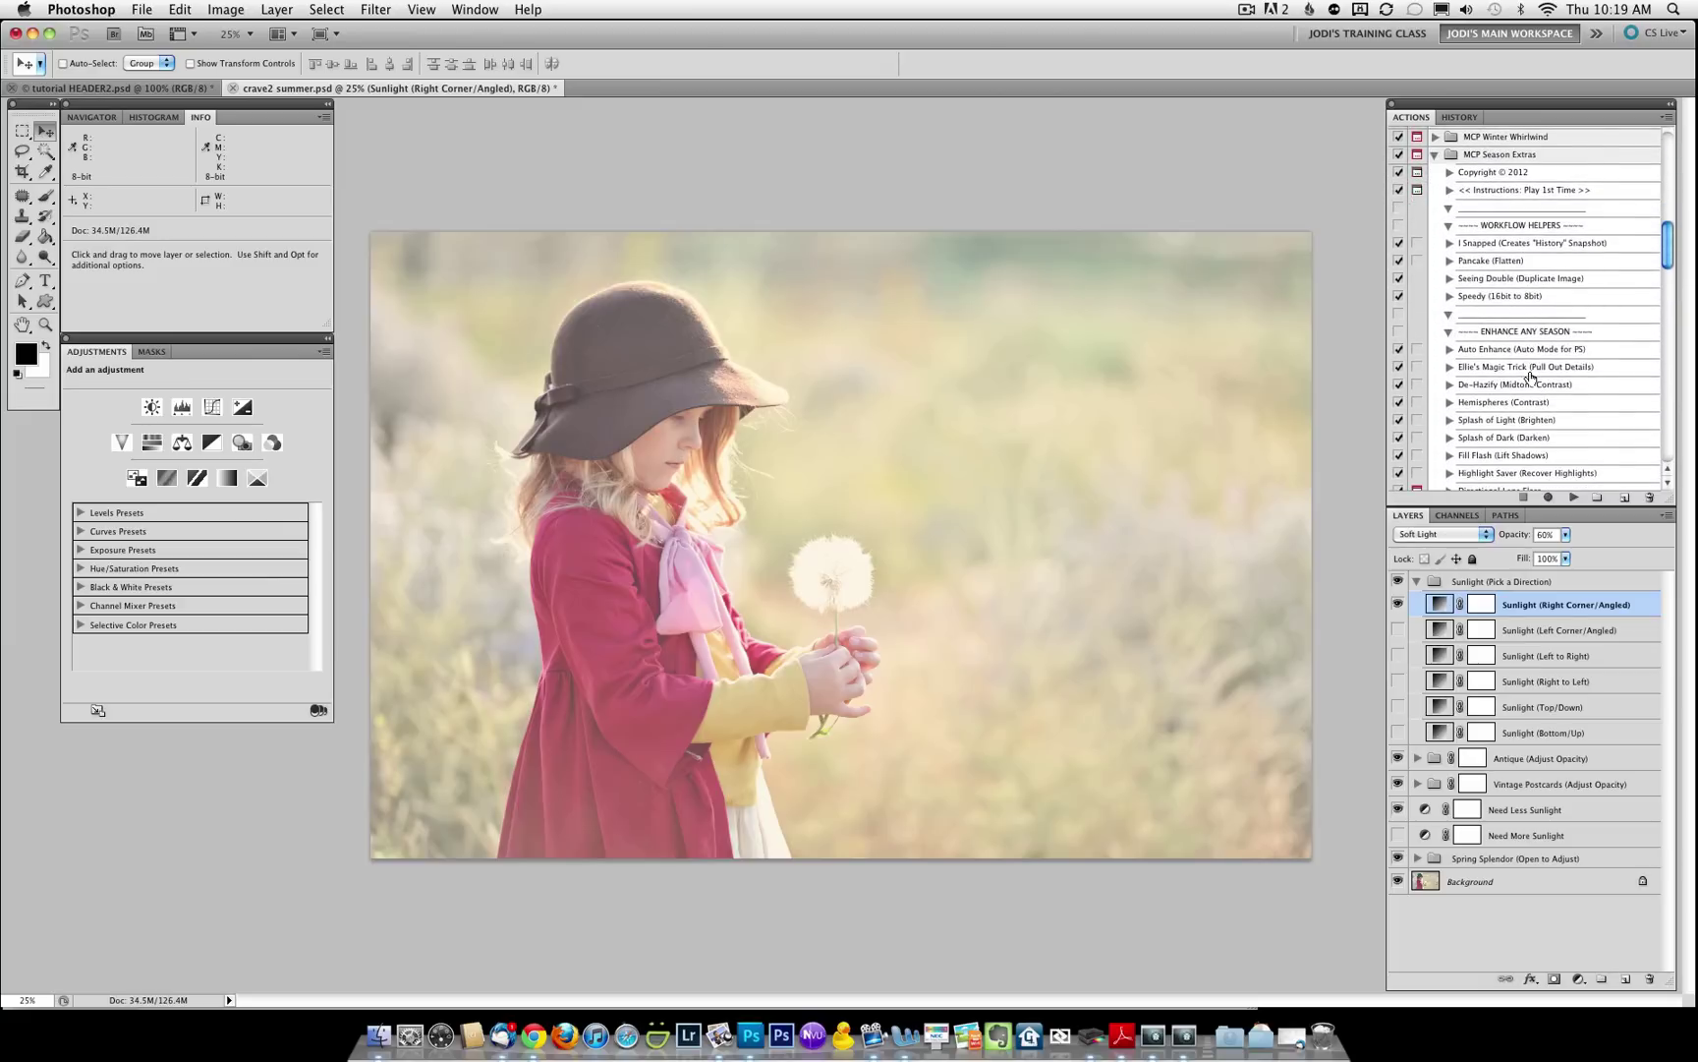
left_click(1525, 382)
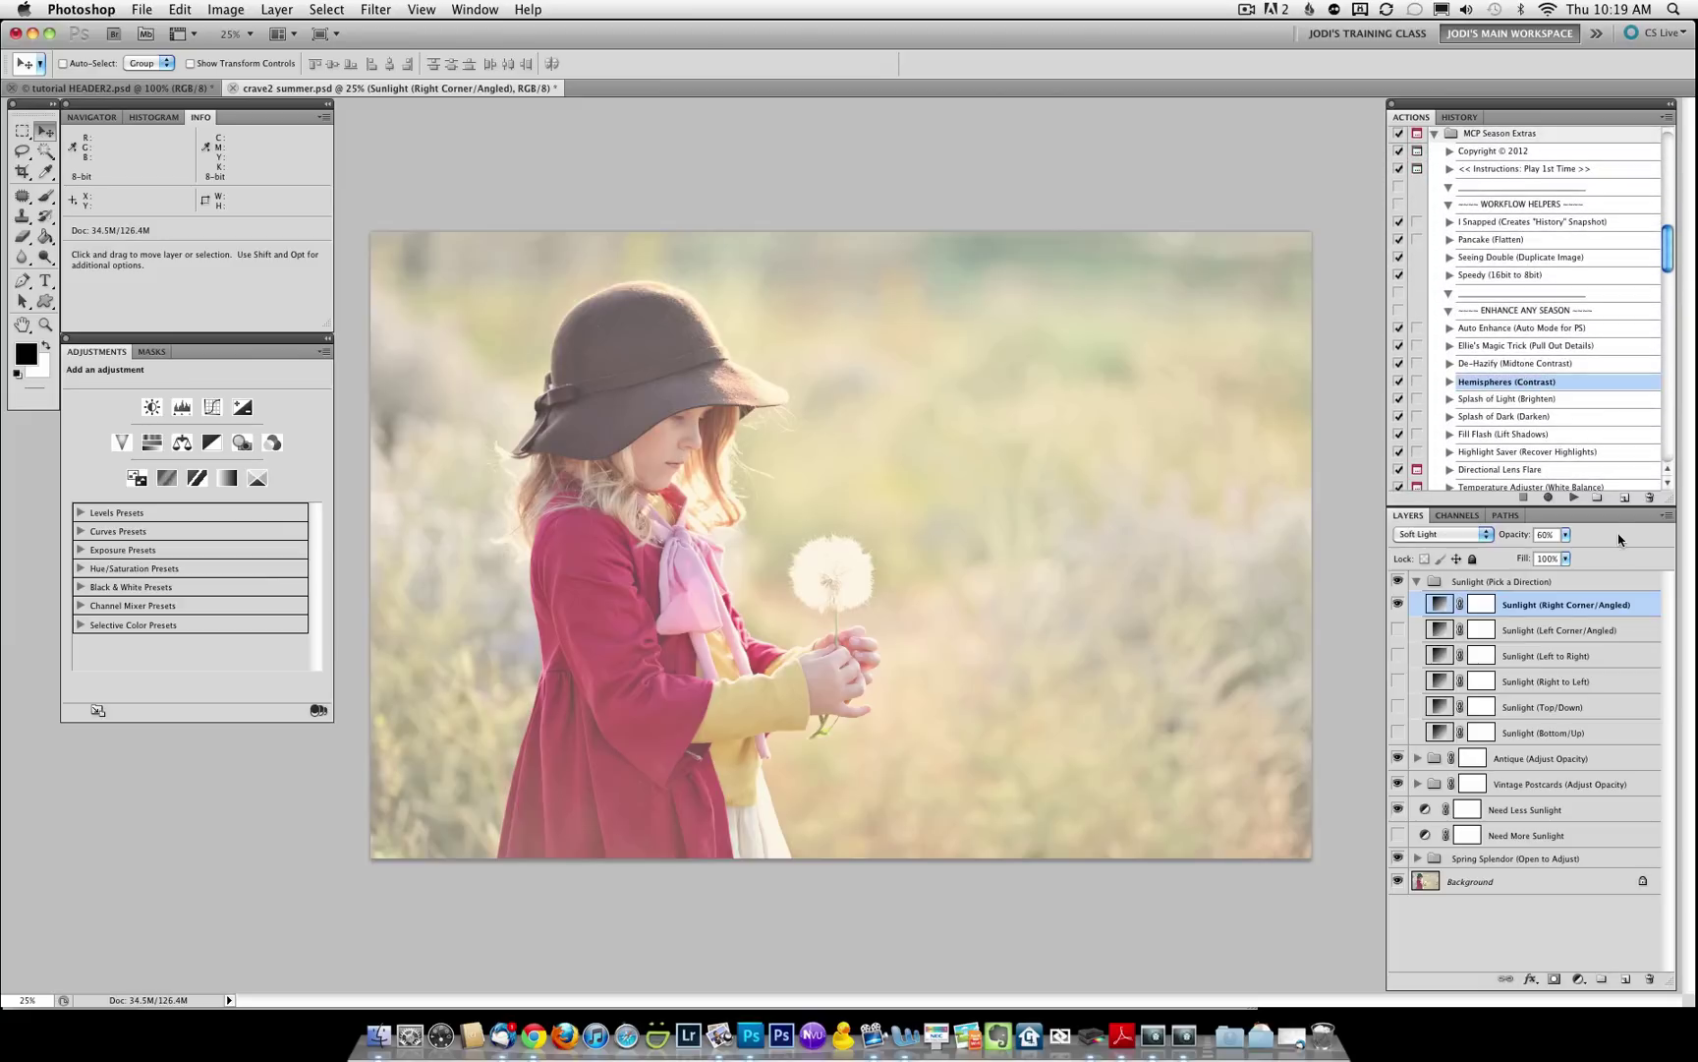
left_click(1574, 499)
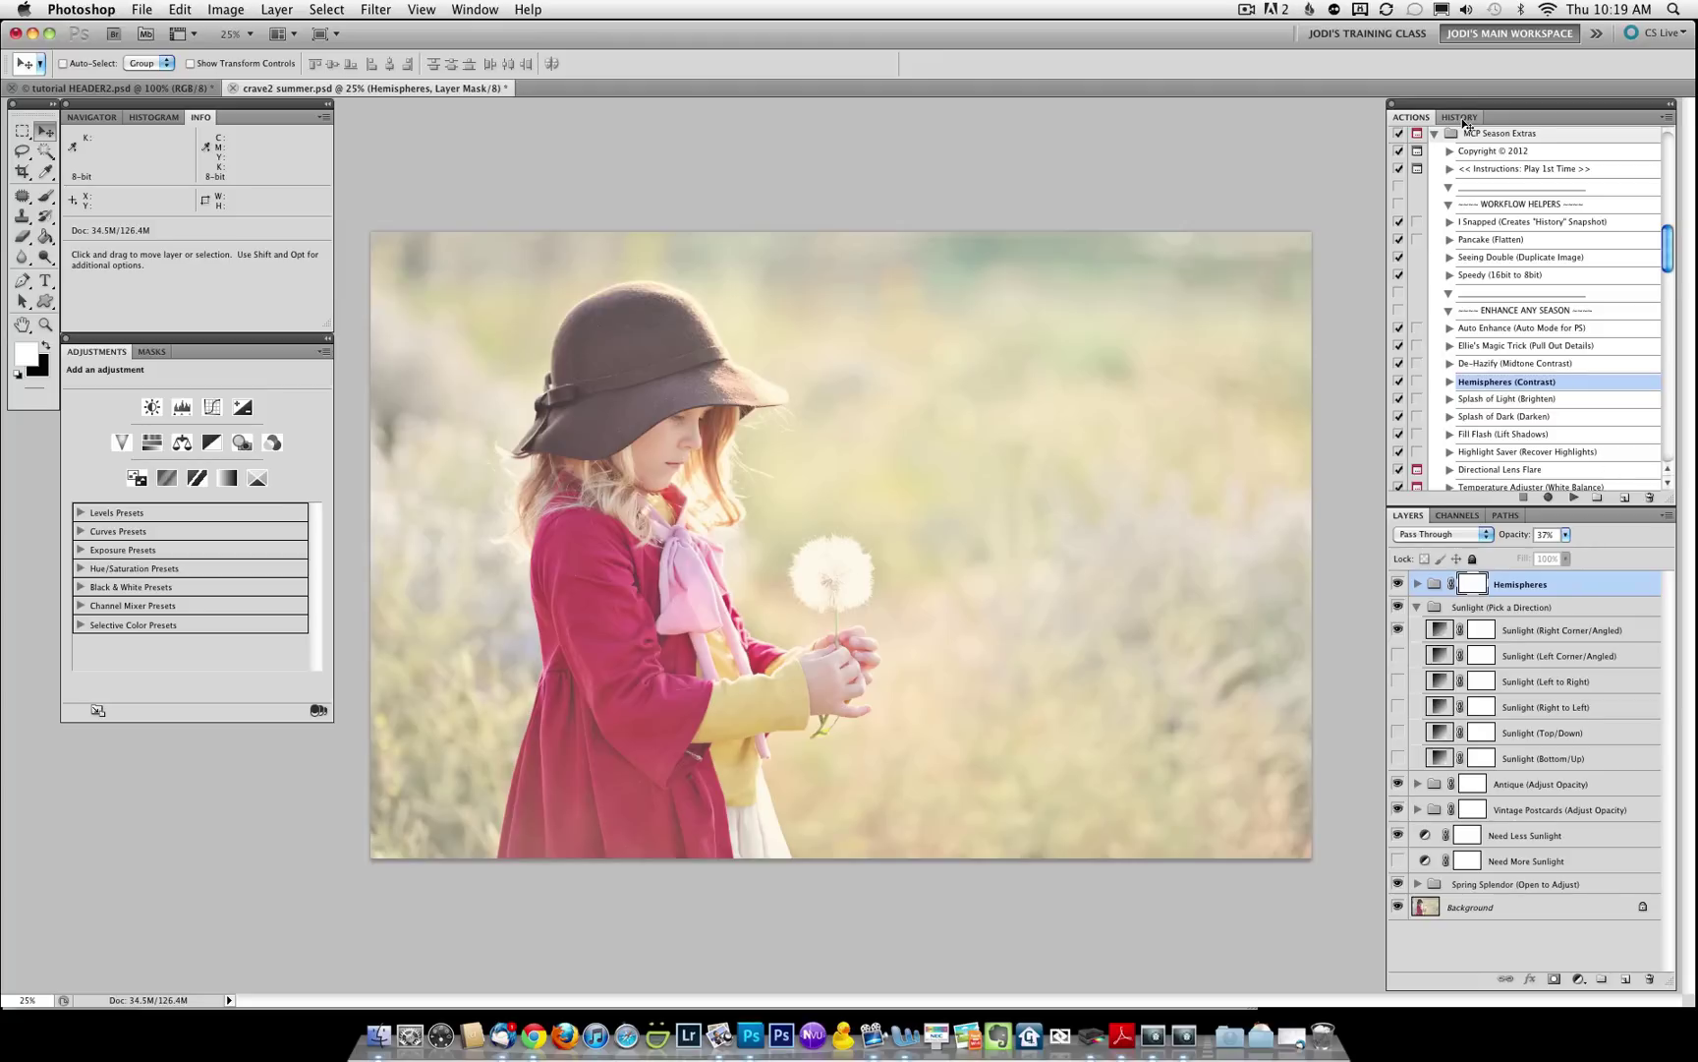
Save the spring edit as Snapshot 1 with the I Snapped action.
scroll(1541, 378, "down", 1)
scroll(1542, 379, "up", 2)
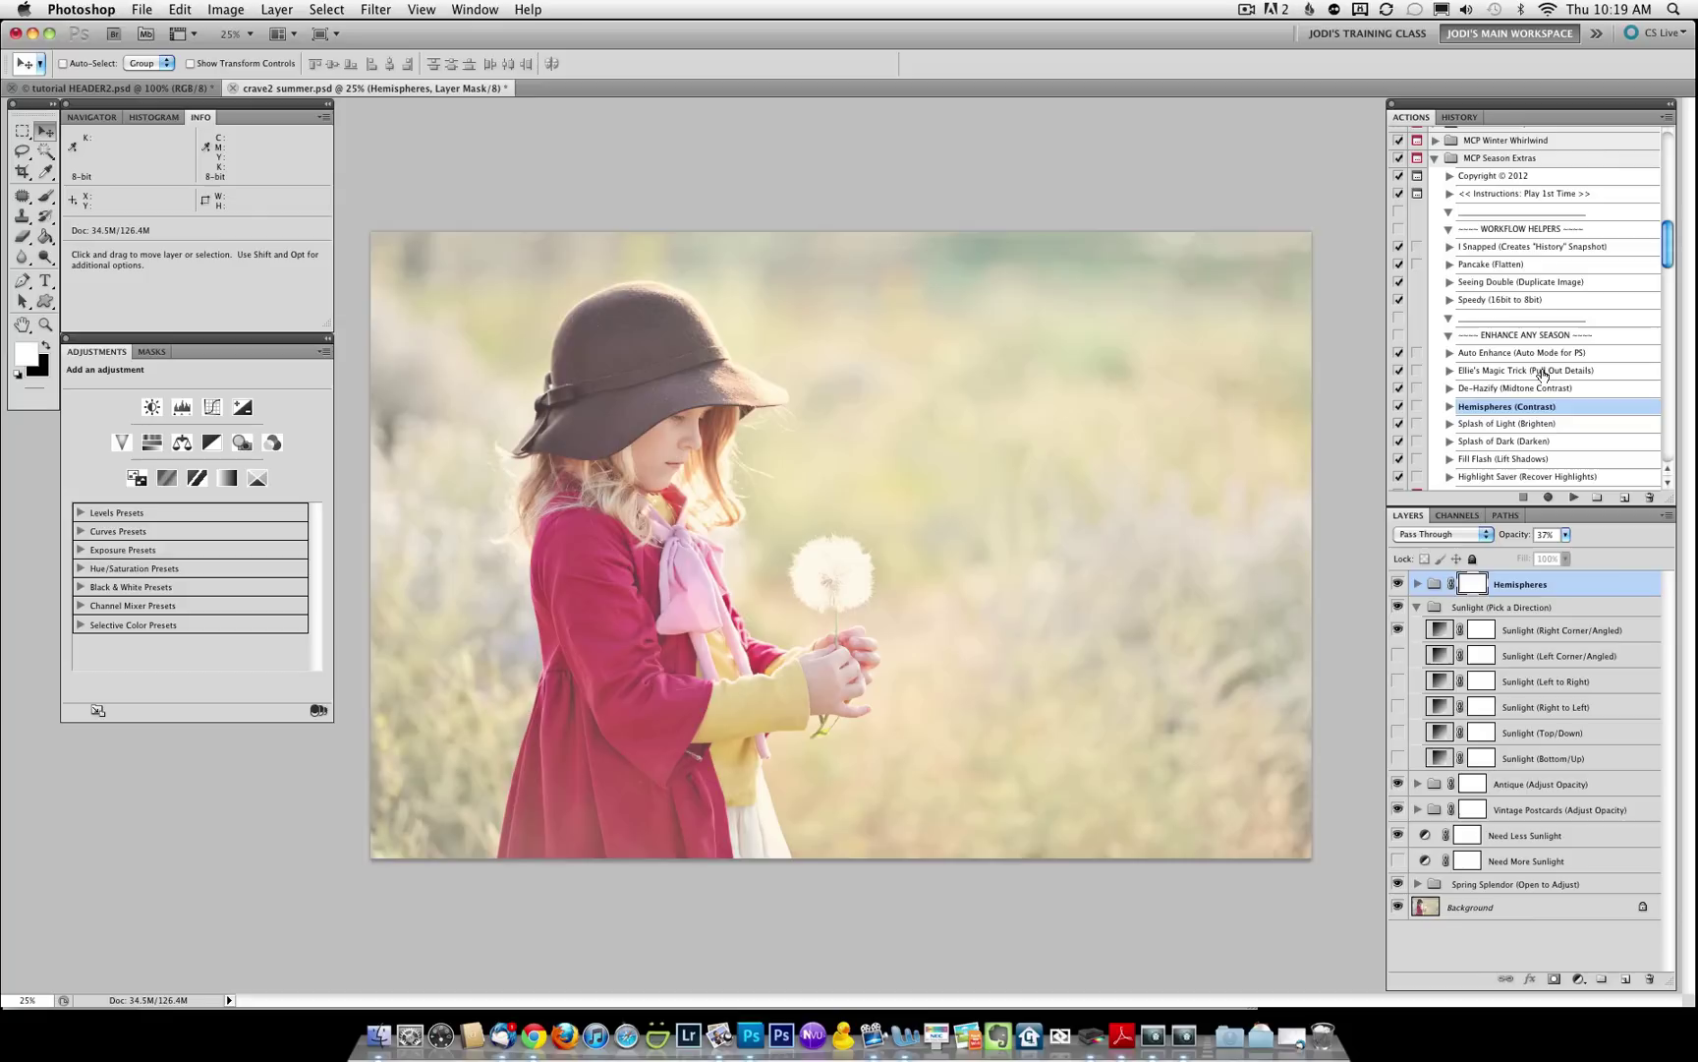
left_click(1485, 249)
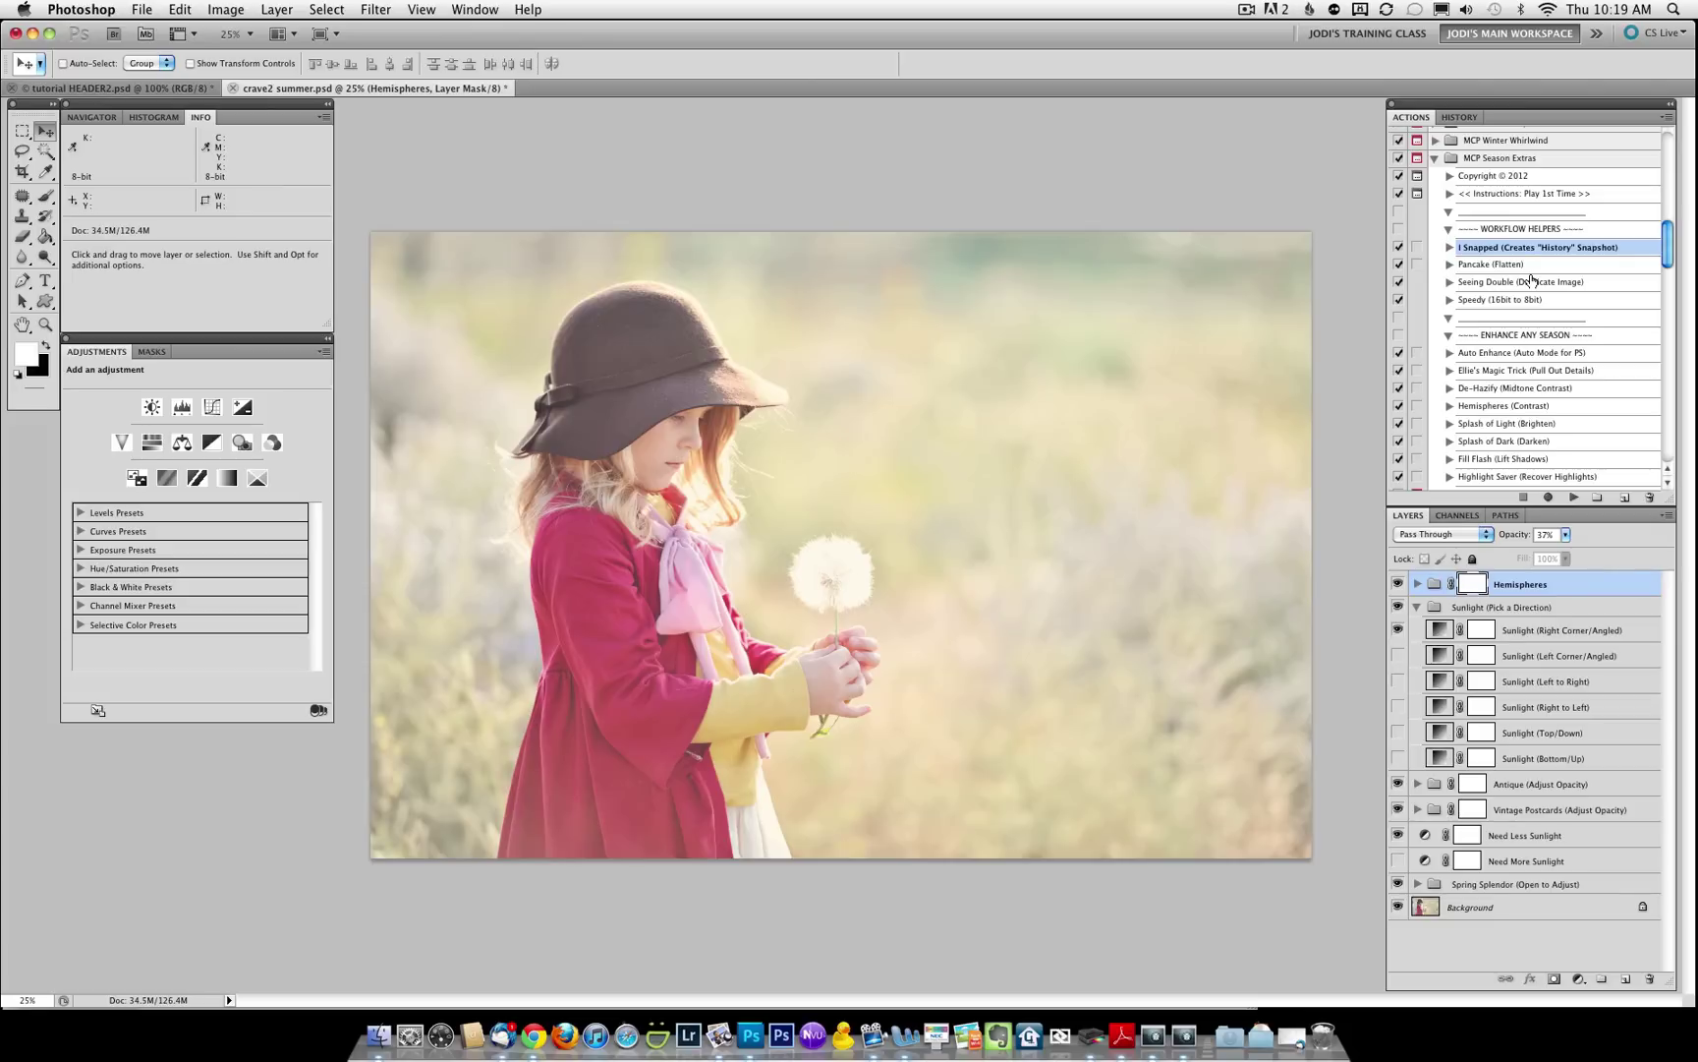
left_click(1455, 119)
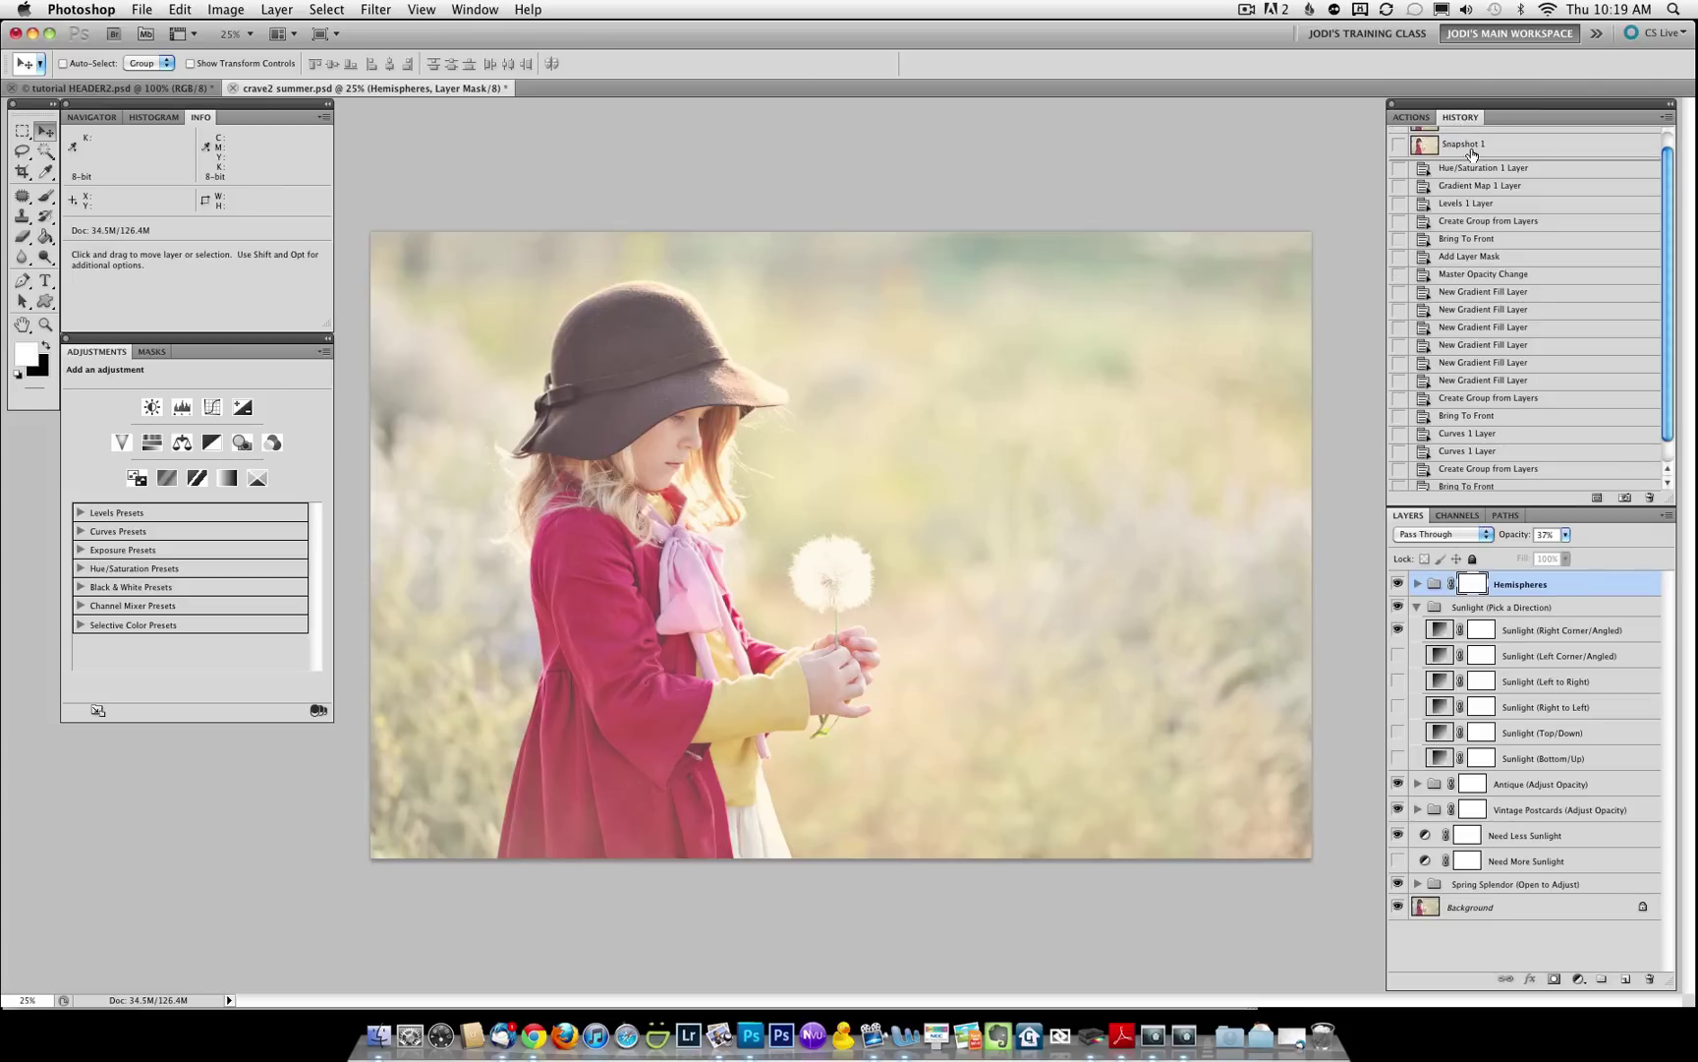
Revert the photo to the 'original' snapshot, leaving only the Background layer.
left_click(1412, 118)
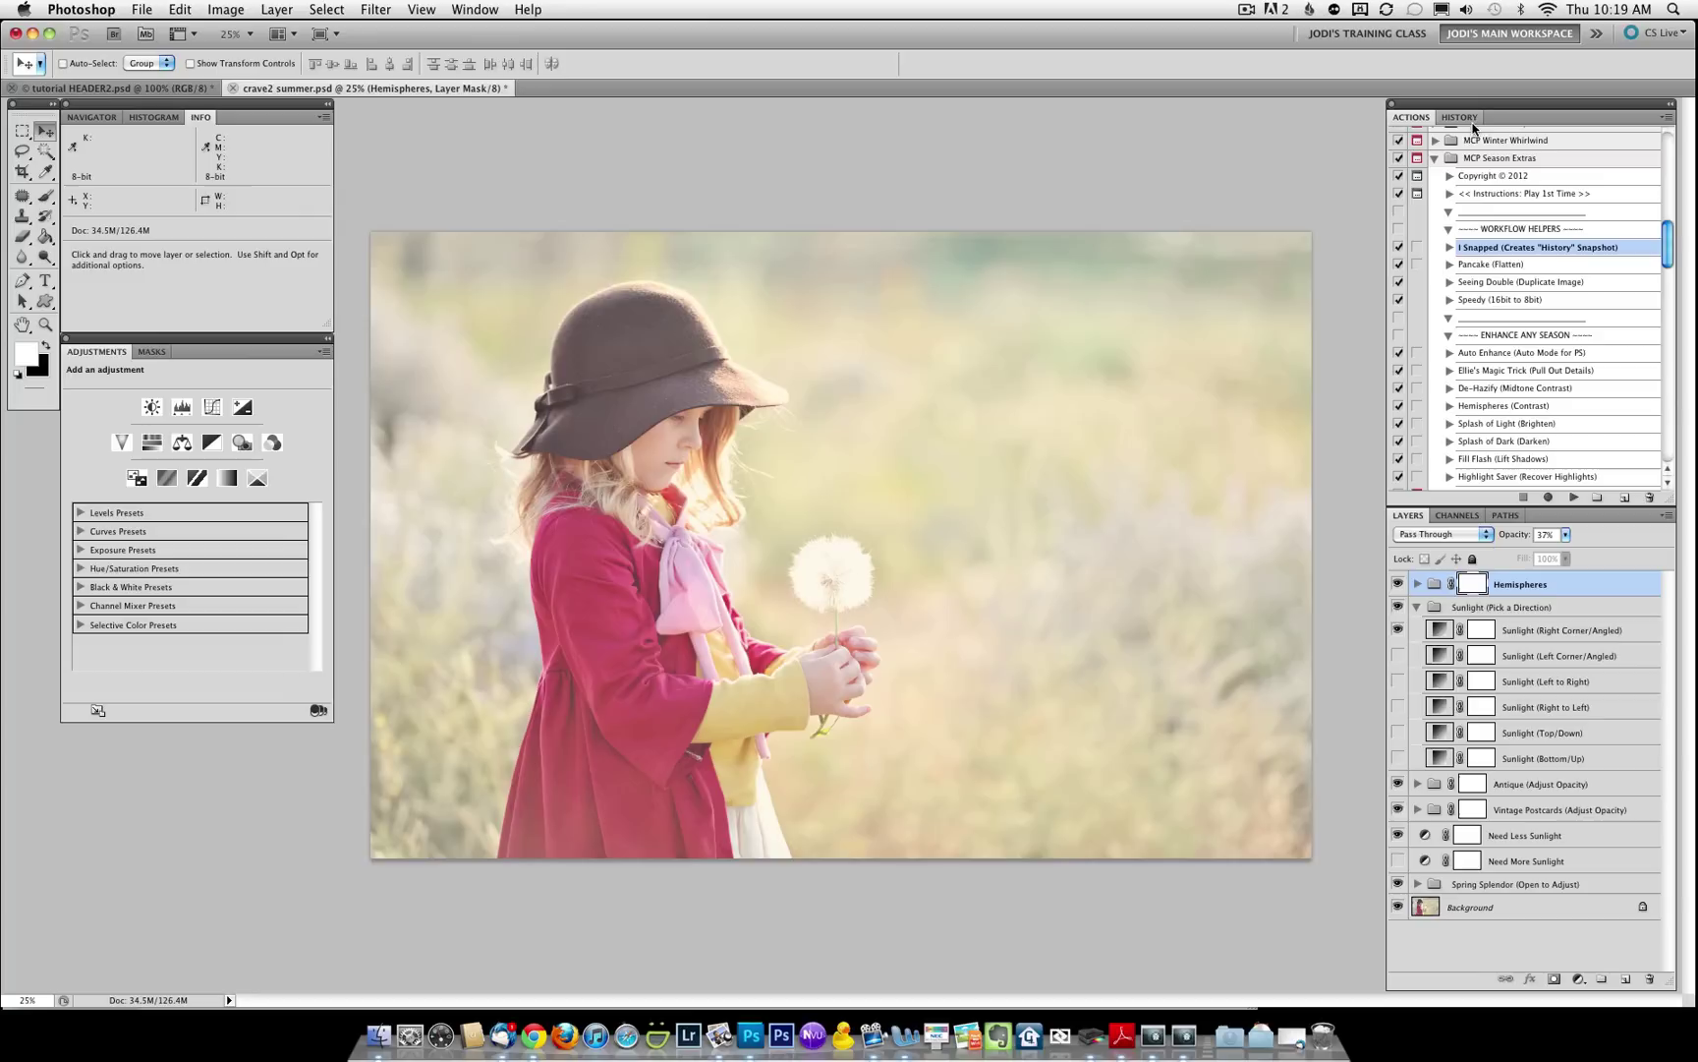
left_click(1471, 125)
scroll(1503, 152, "up", 1)
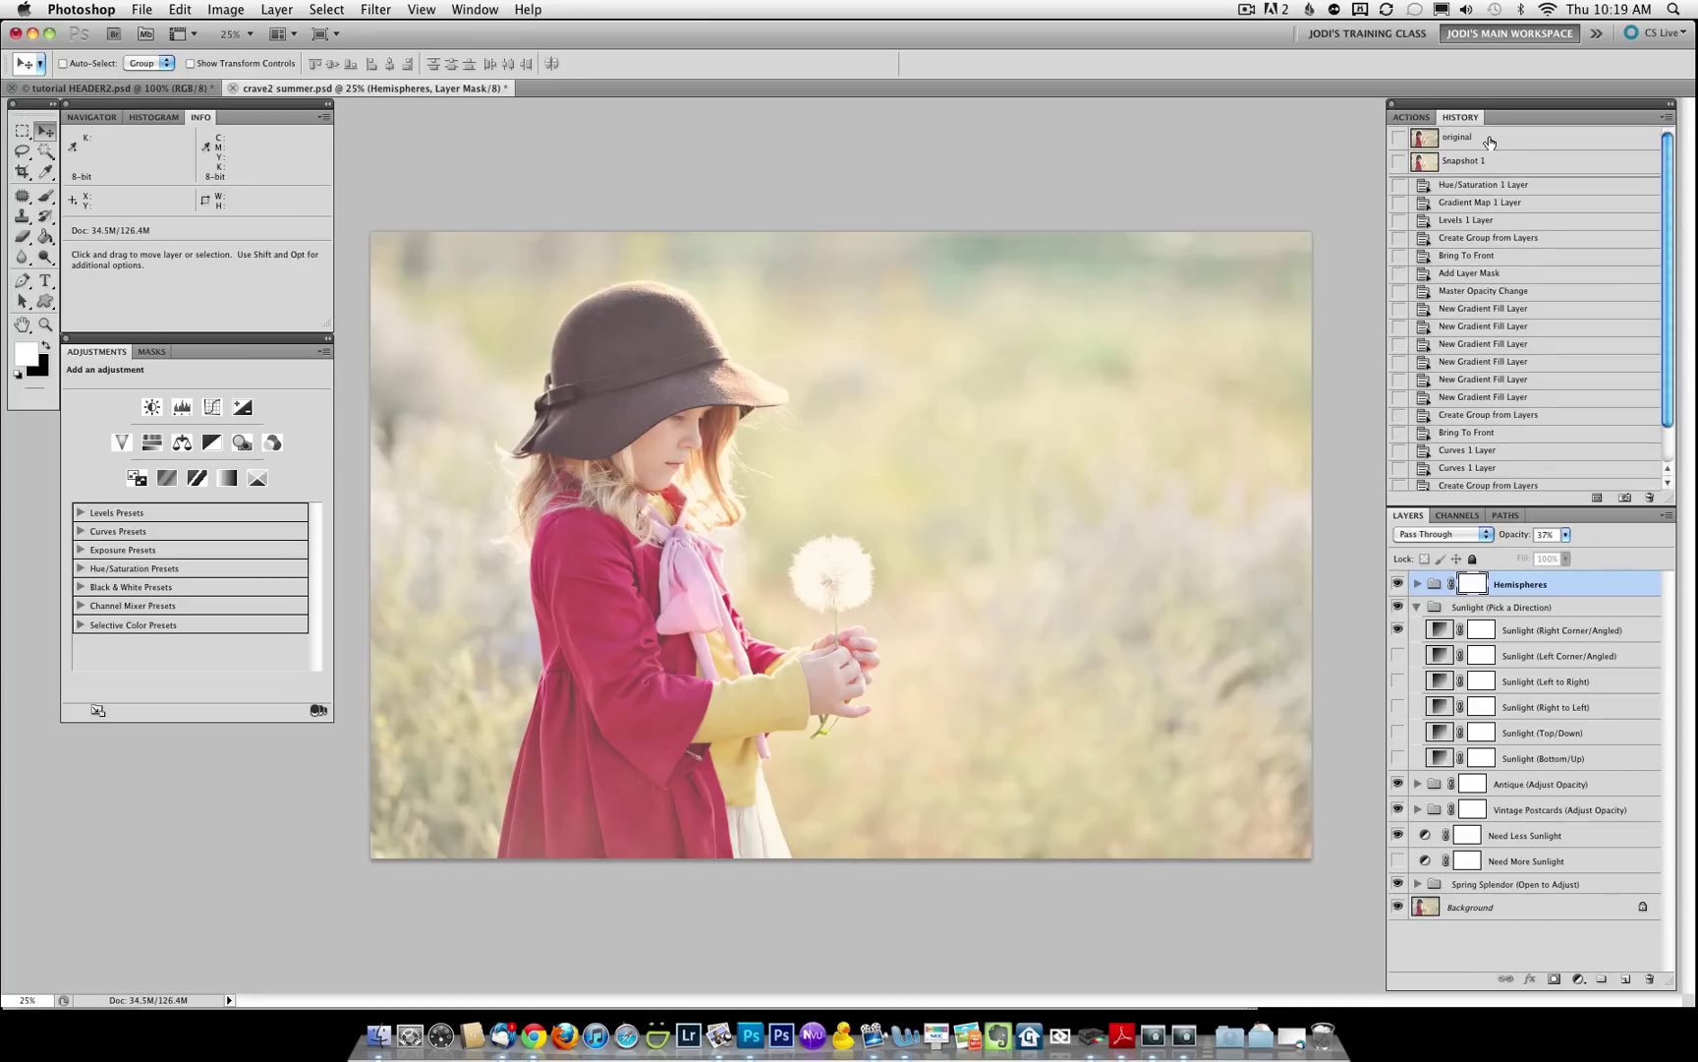
left_click(1455, 138)
Collapse MCP Season Extras, expand MCP Summer Solstice, and select Summer Blend (Light).
left_click(1413, 118)
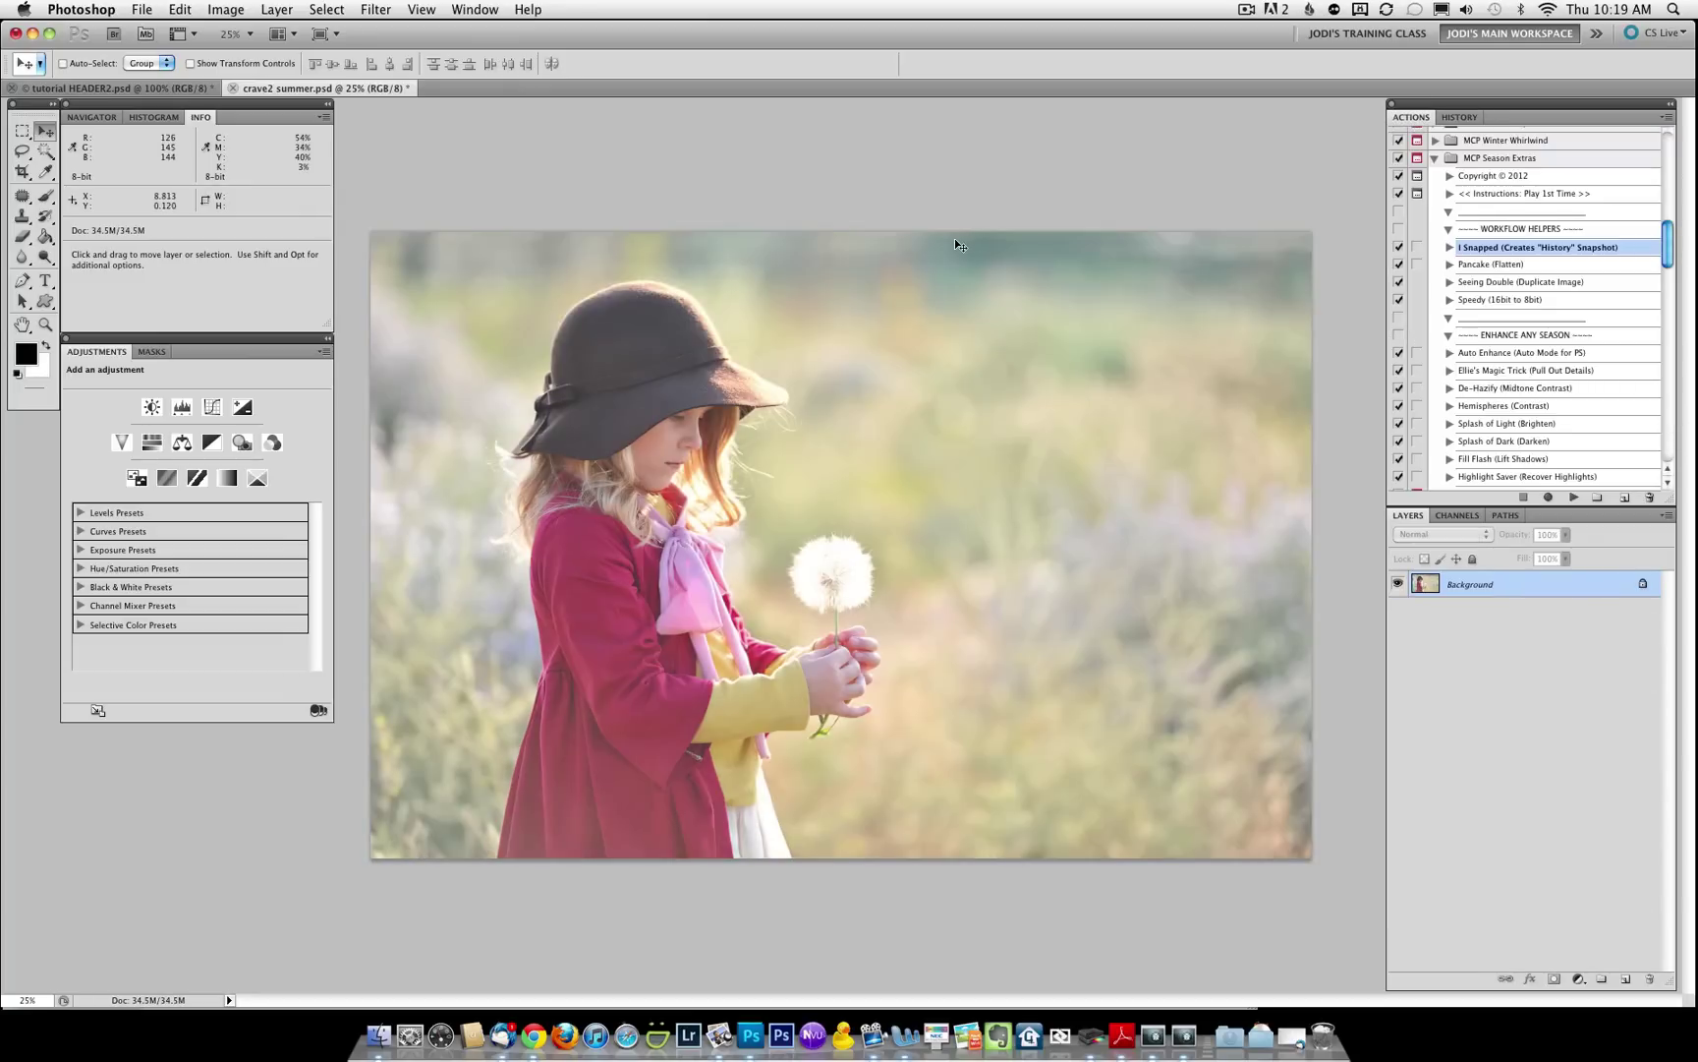
left_click(1436, 159)
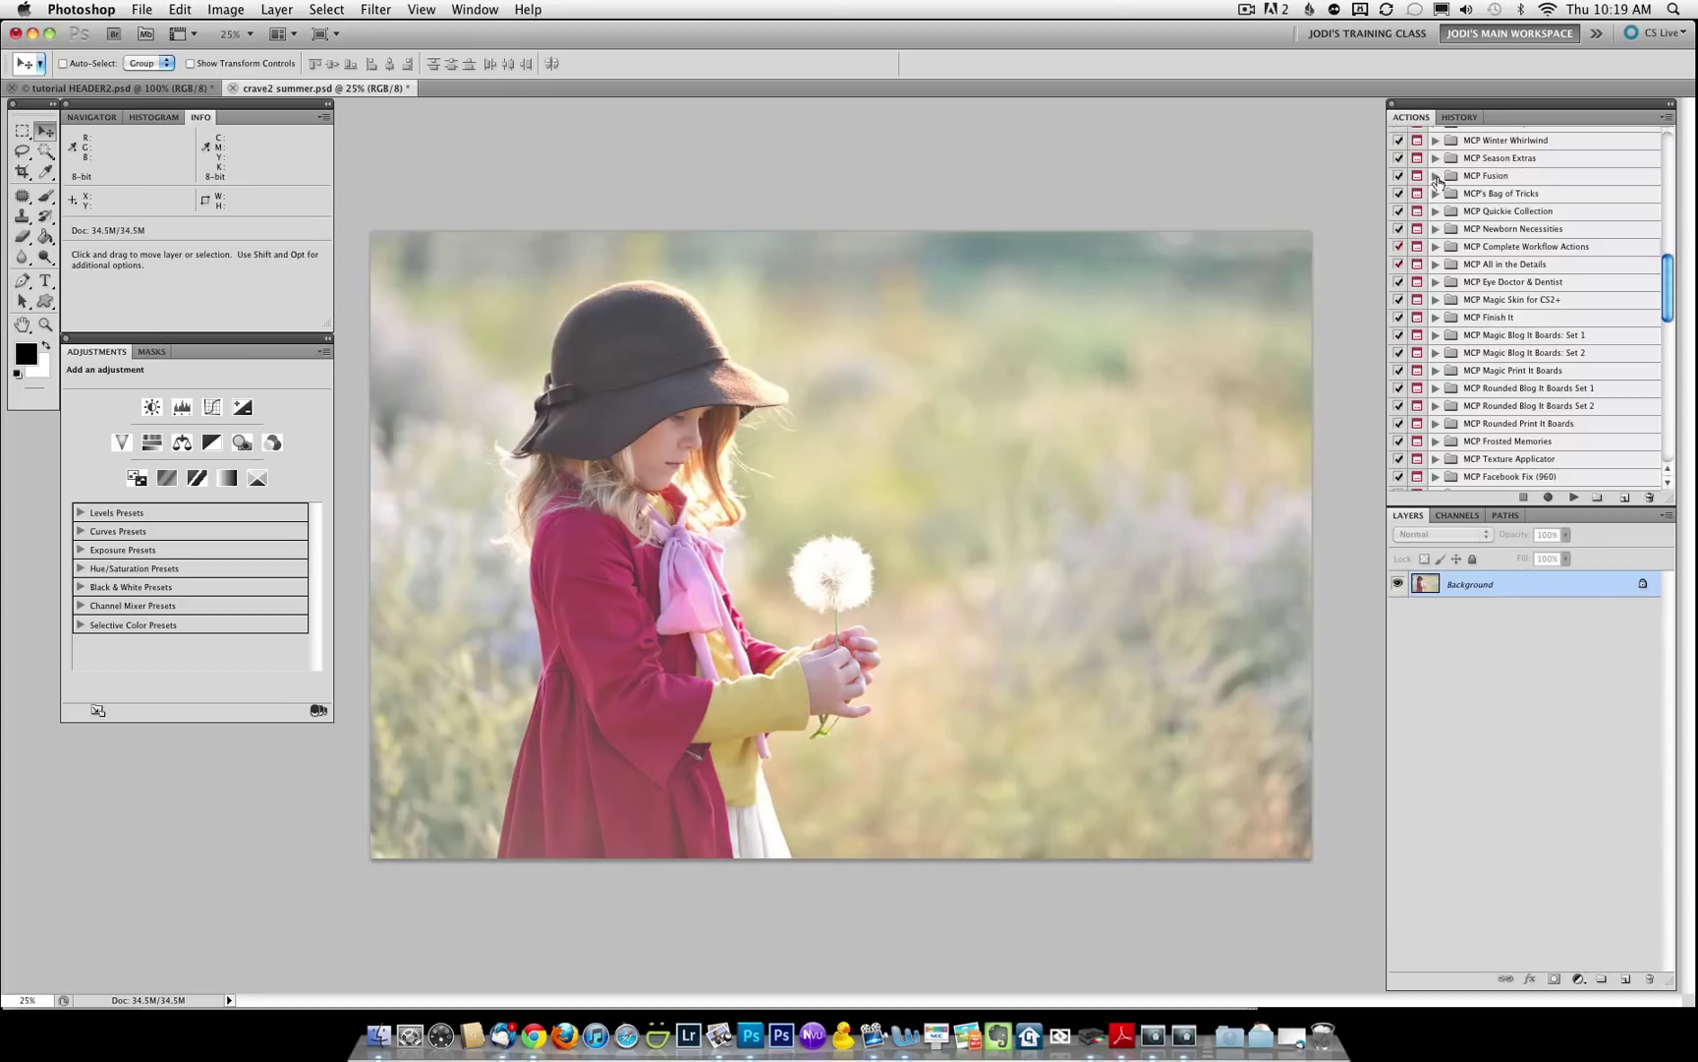
scroll(1440, 177, "up", 2)
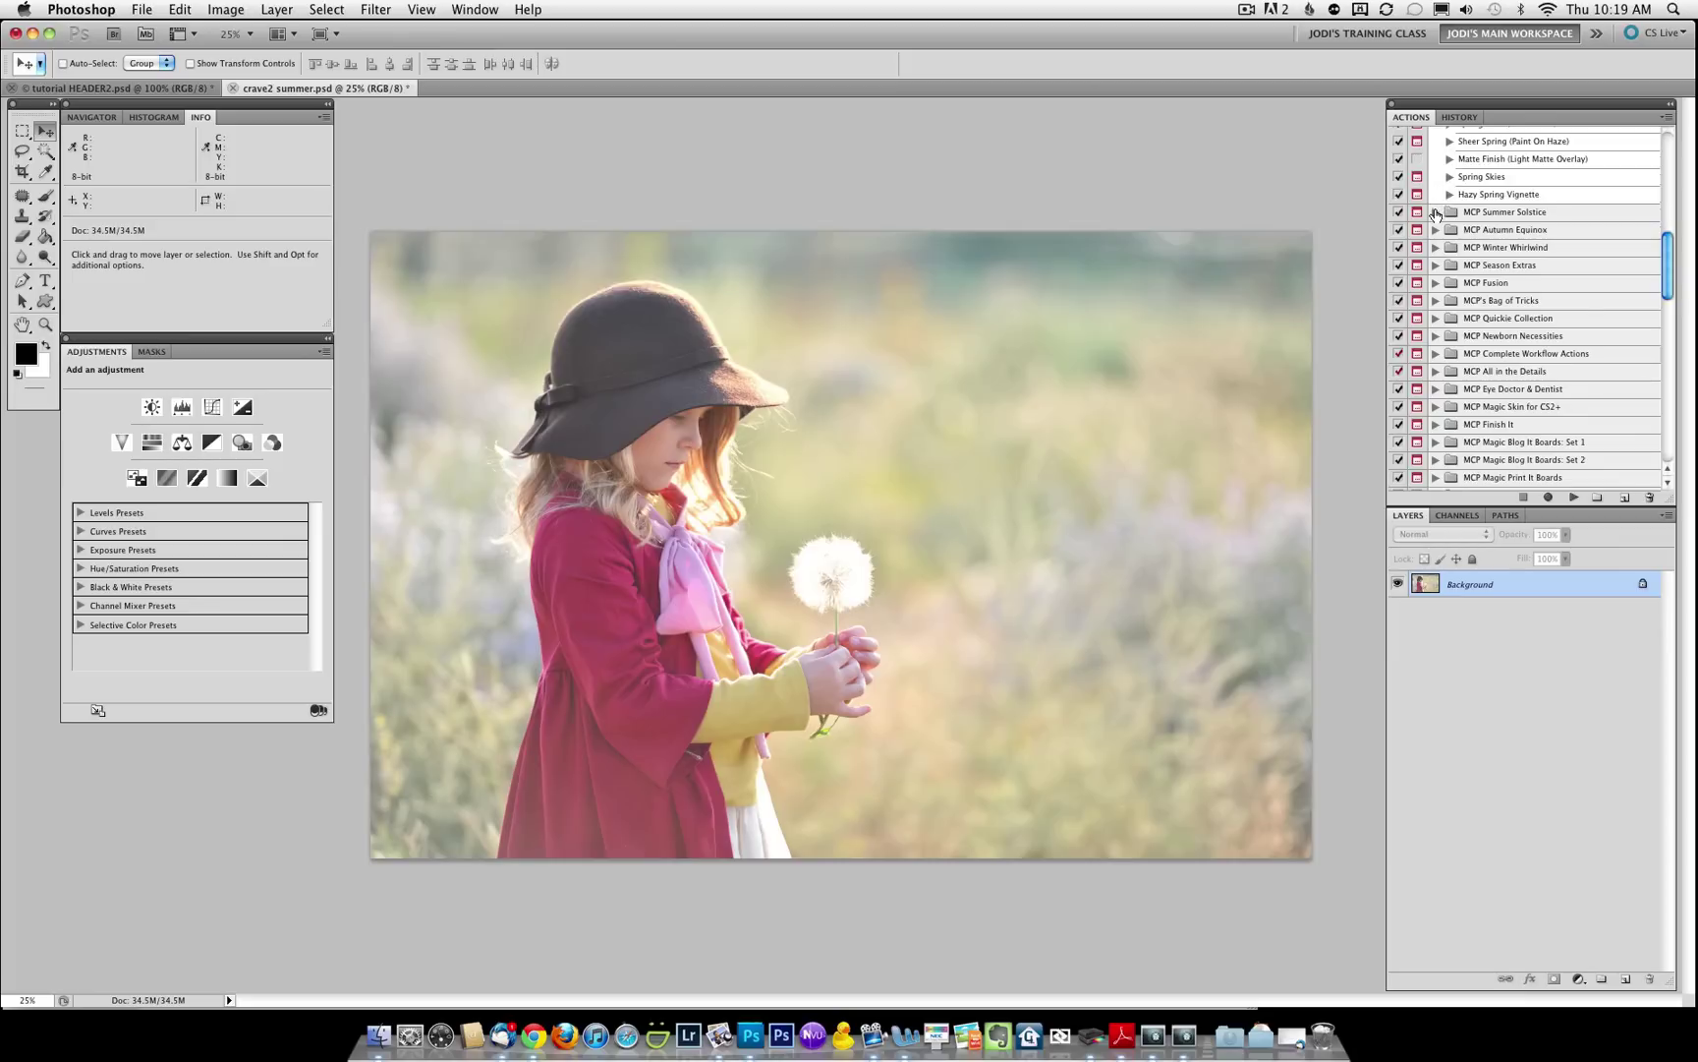
left_click(1436, 214)
scroll(1464, 223, "down", 5)
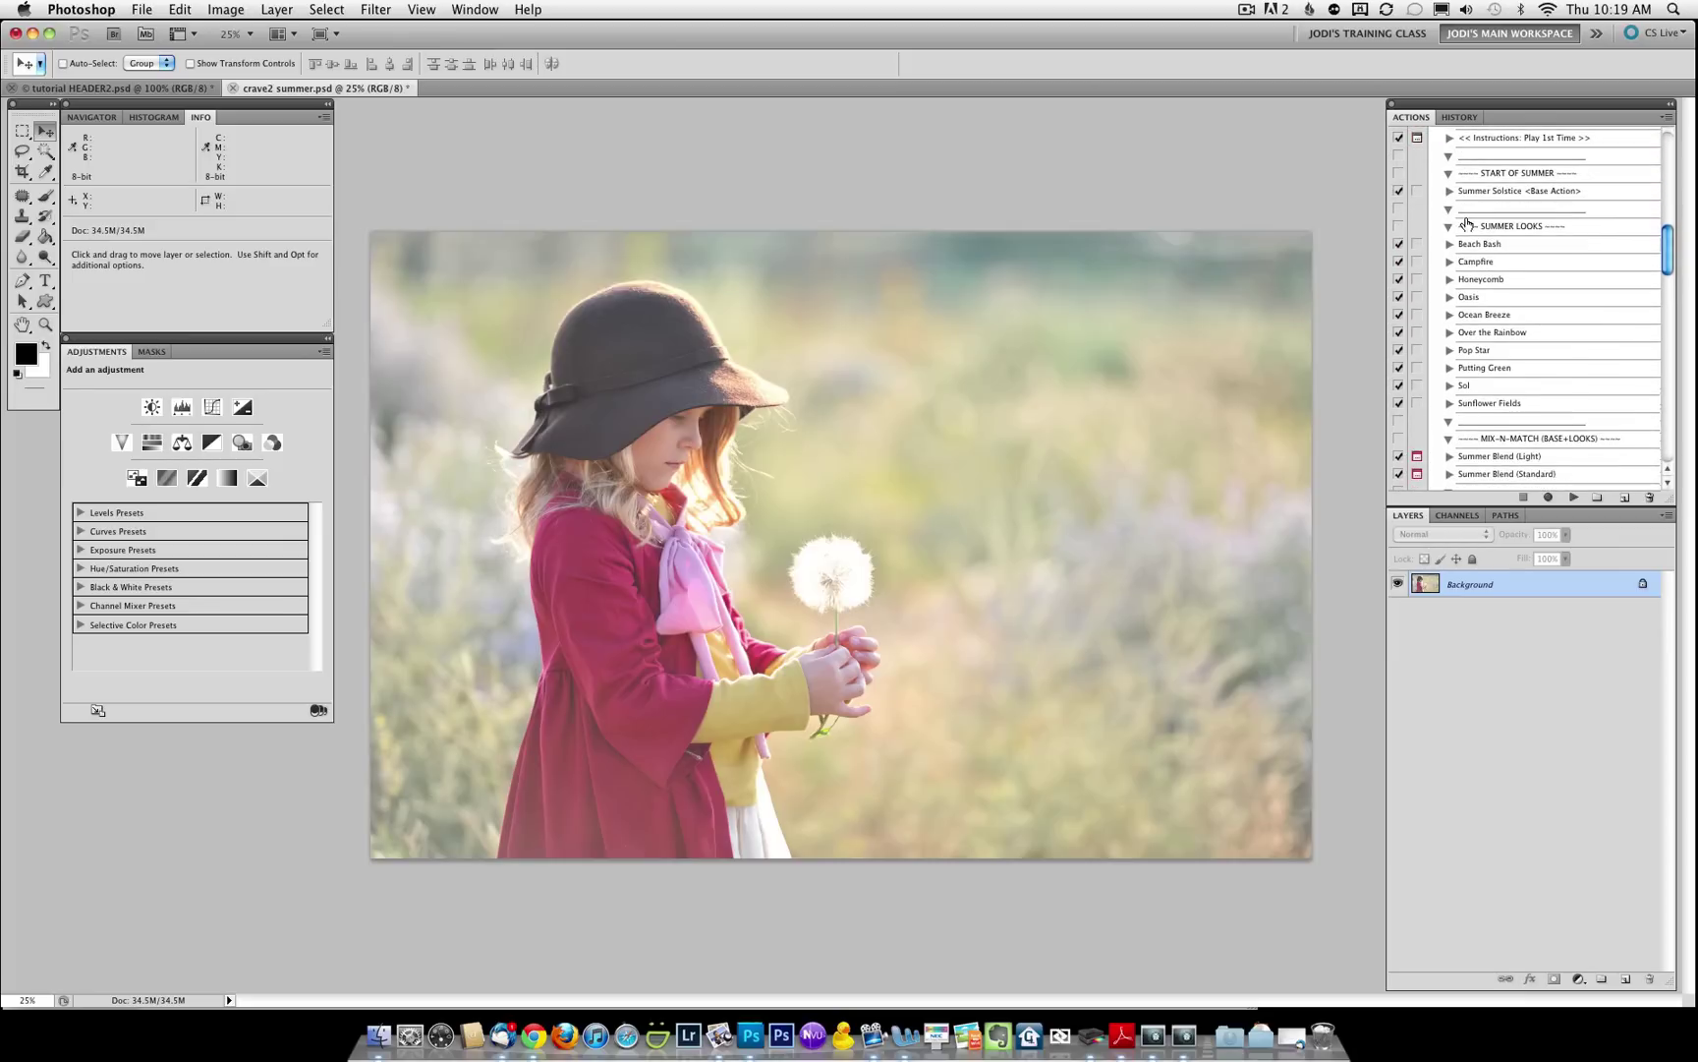
scroll(1507, 327, "down", 2)
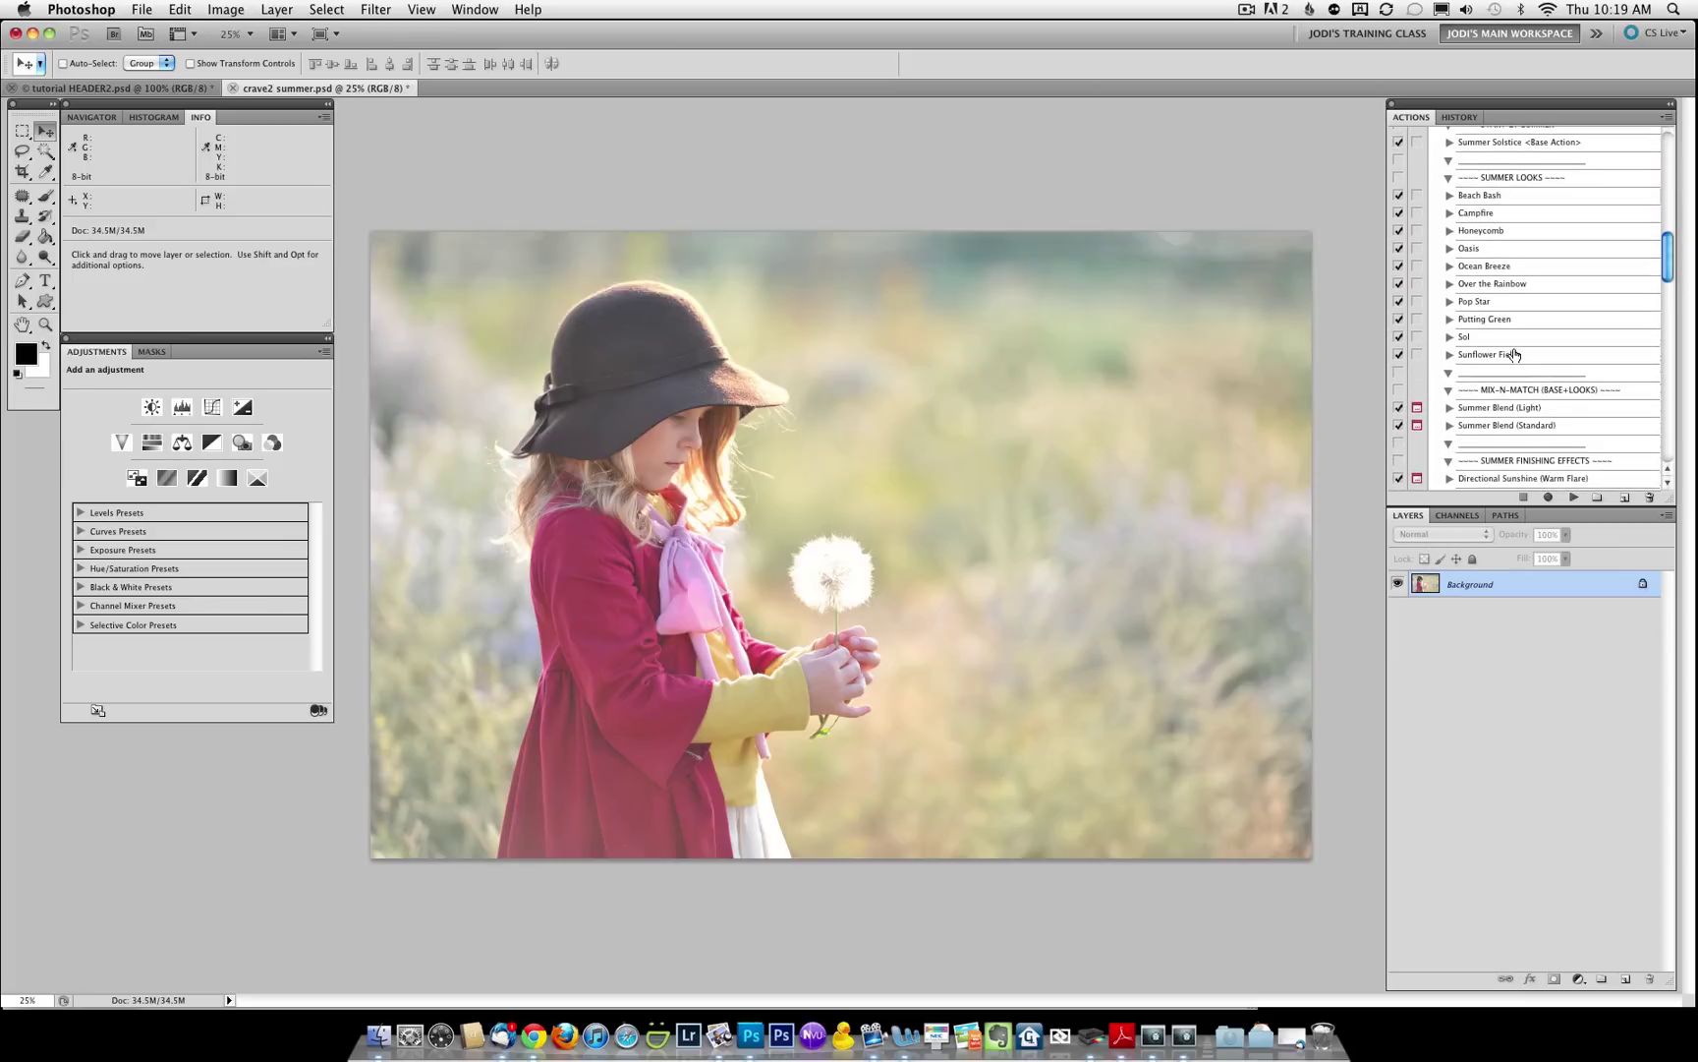
scroll(1515, 356, "down", 1)
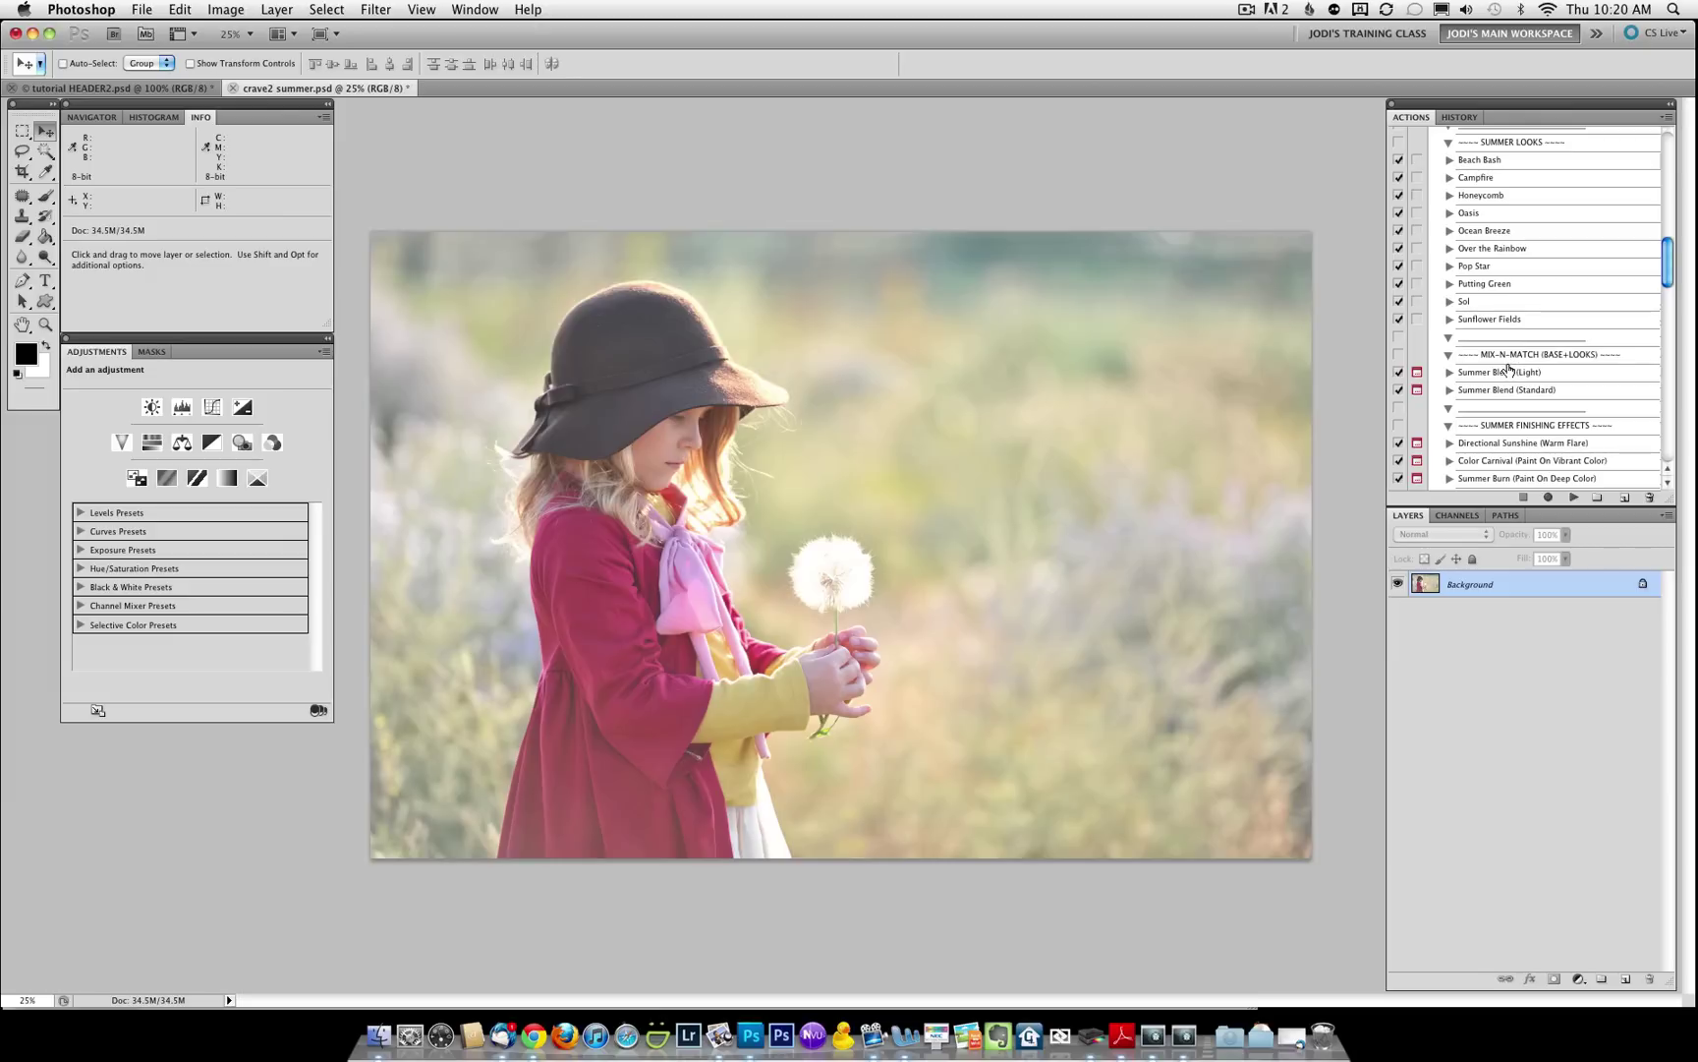
left_click(1507, 373)
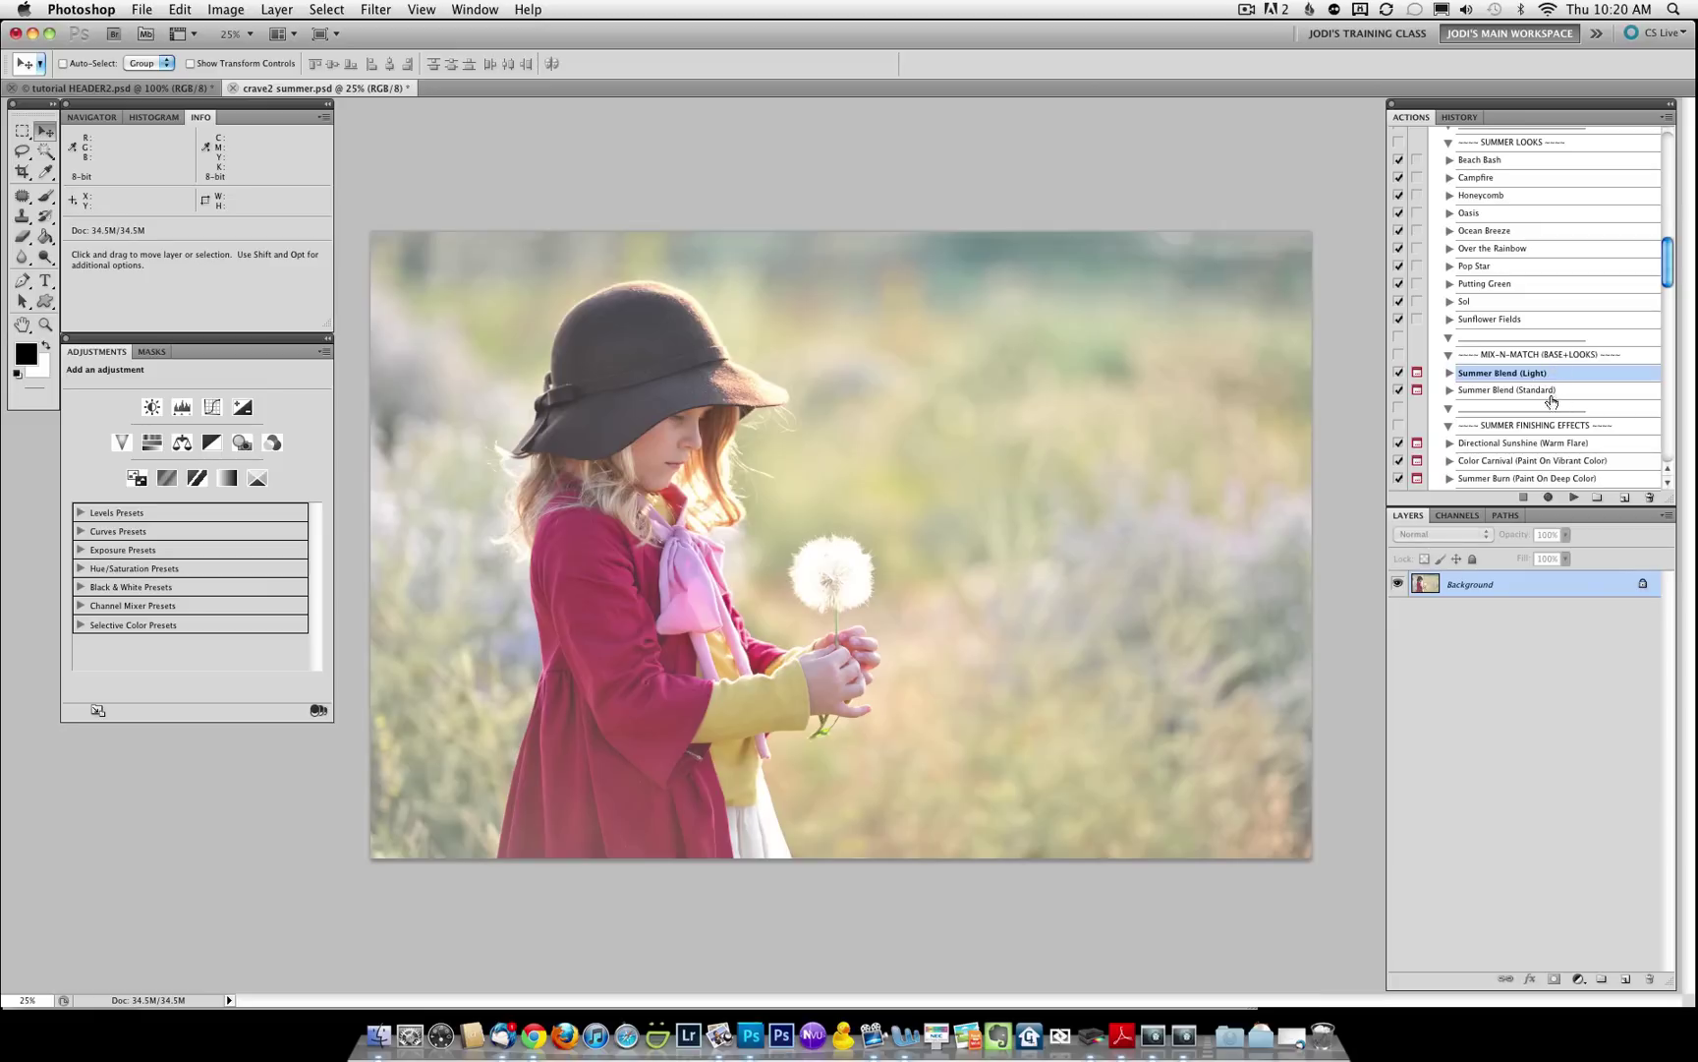
Play Summer Blend (Light) and turn on the Sunflower Fields and Putting Green looks.
left_click(1571, 498)
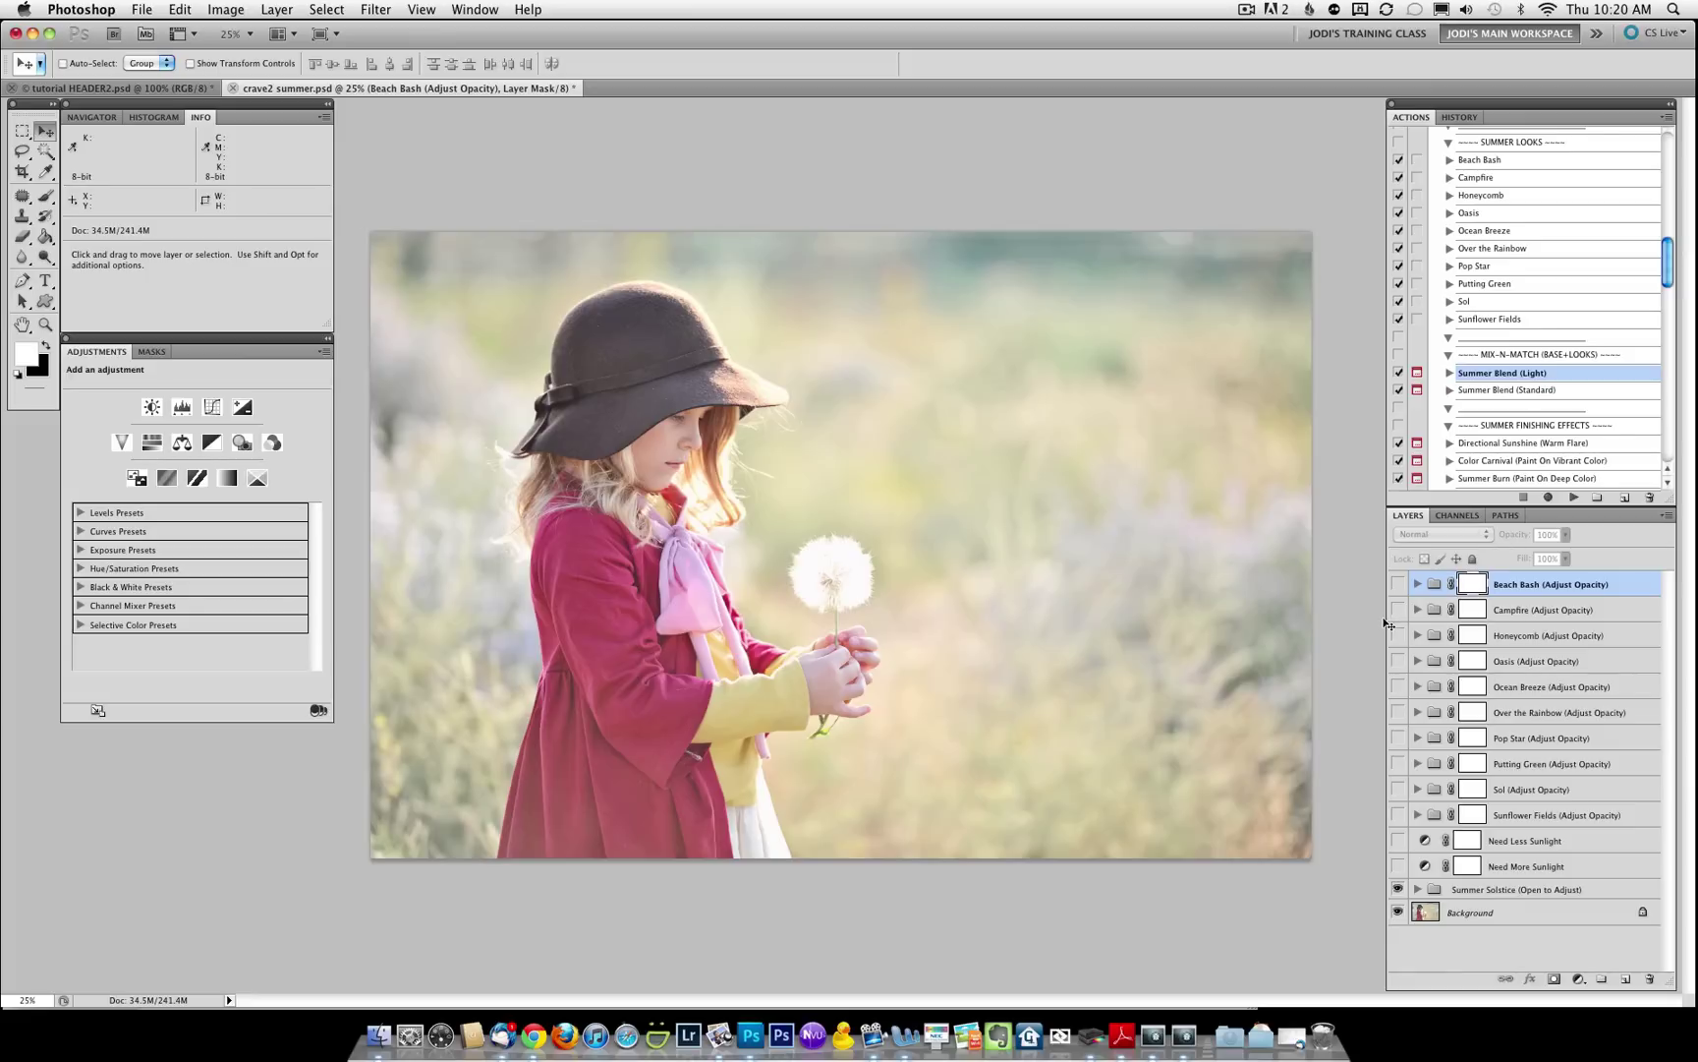
left_click(1398, 816)
left_click(1472, 815)
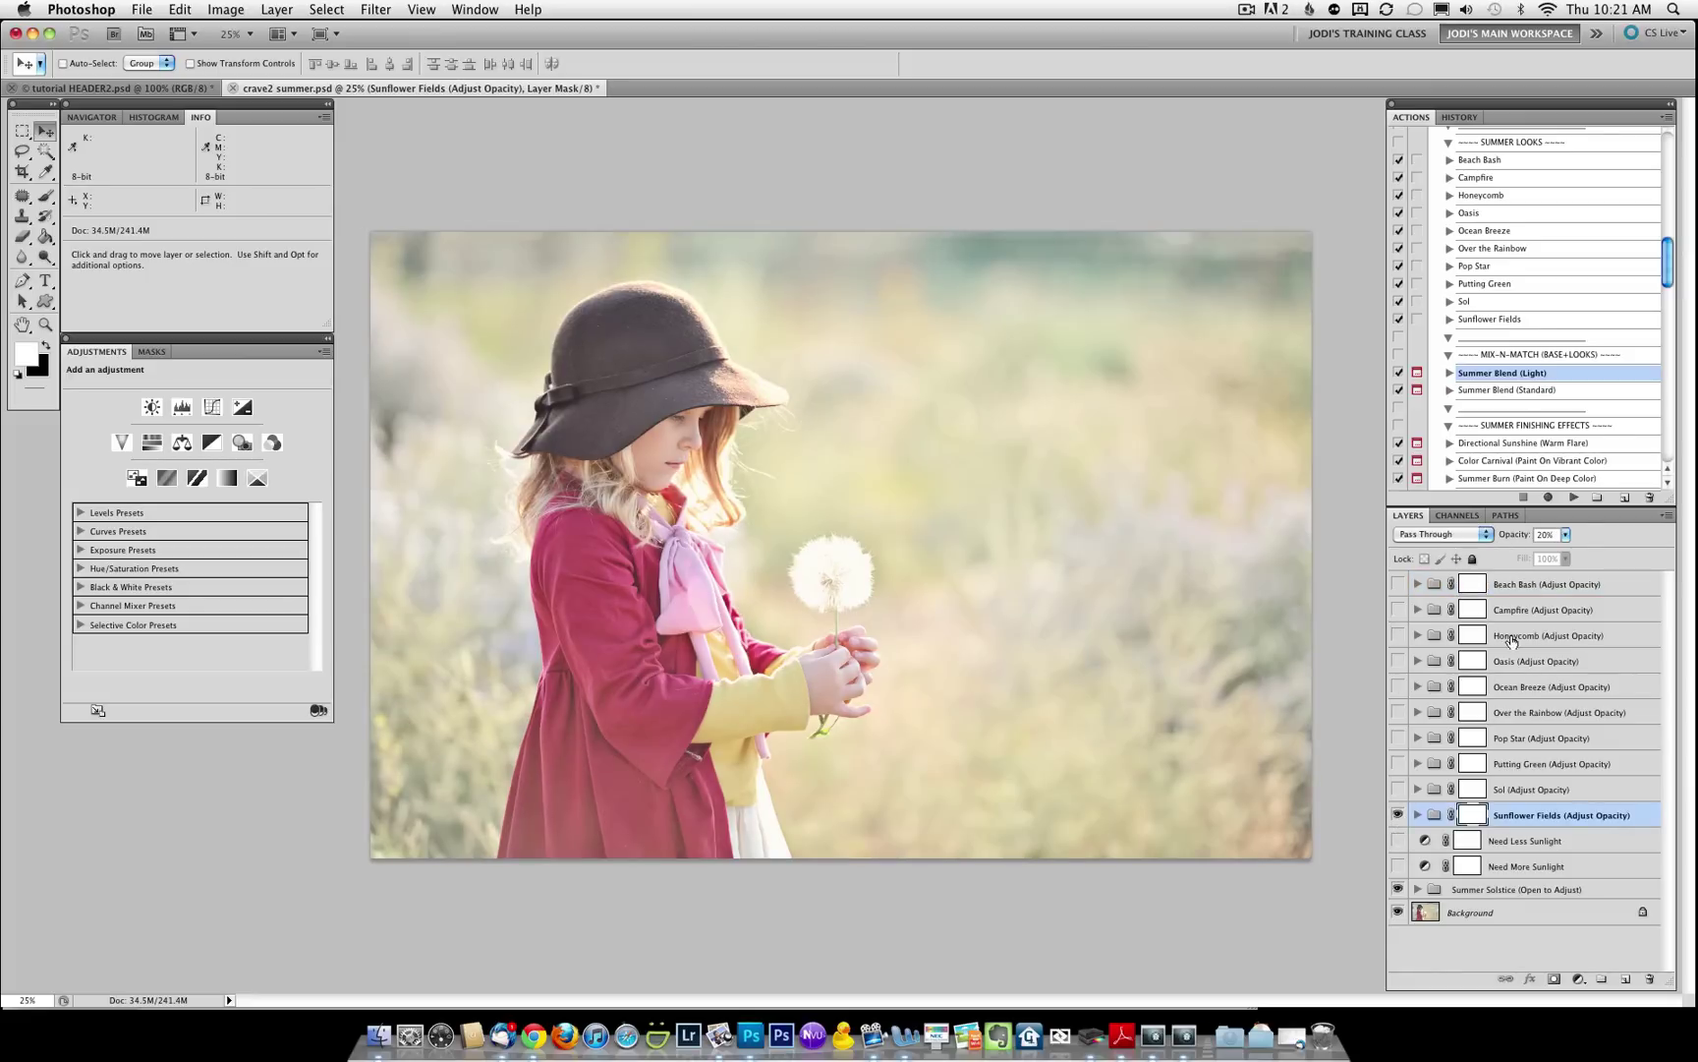
left_click(1397, 764)
Select the Summer Burn (Paint On Deep Color) action.
scroll(1587, 369, "down", 3)
scroll(1592, 372, "down", 2)
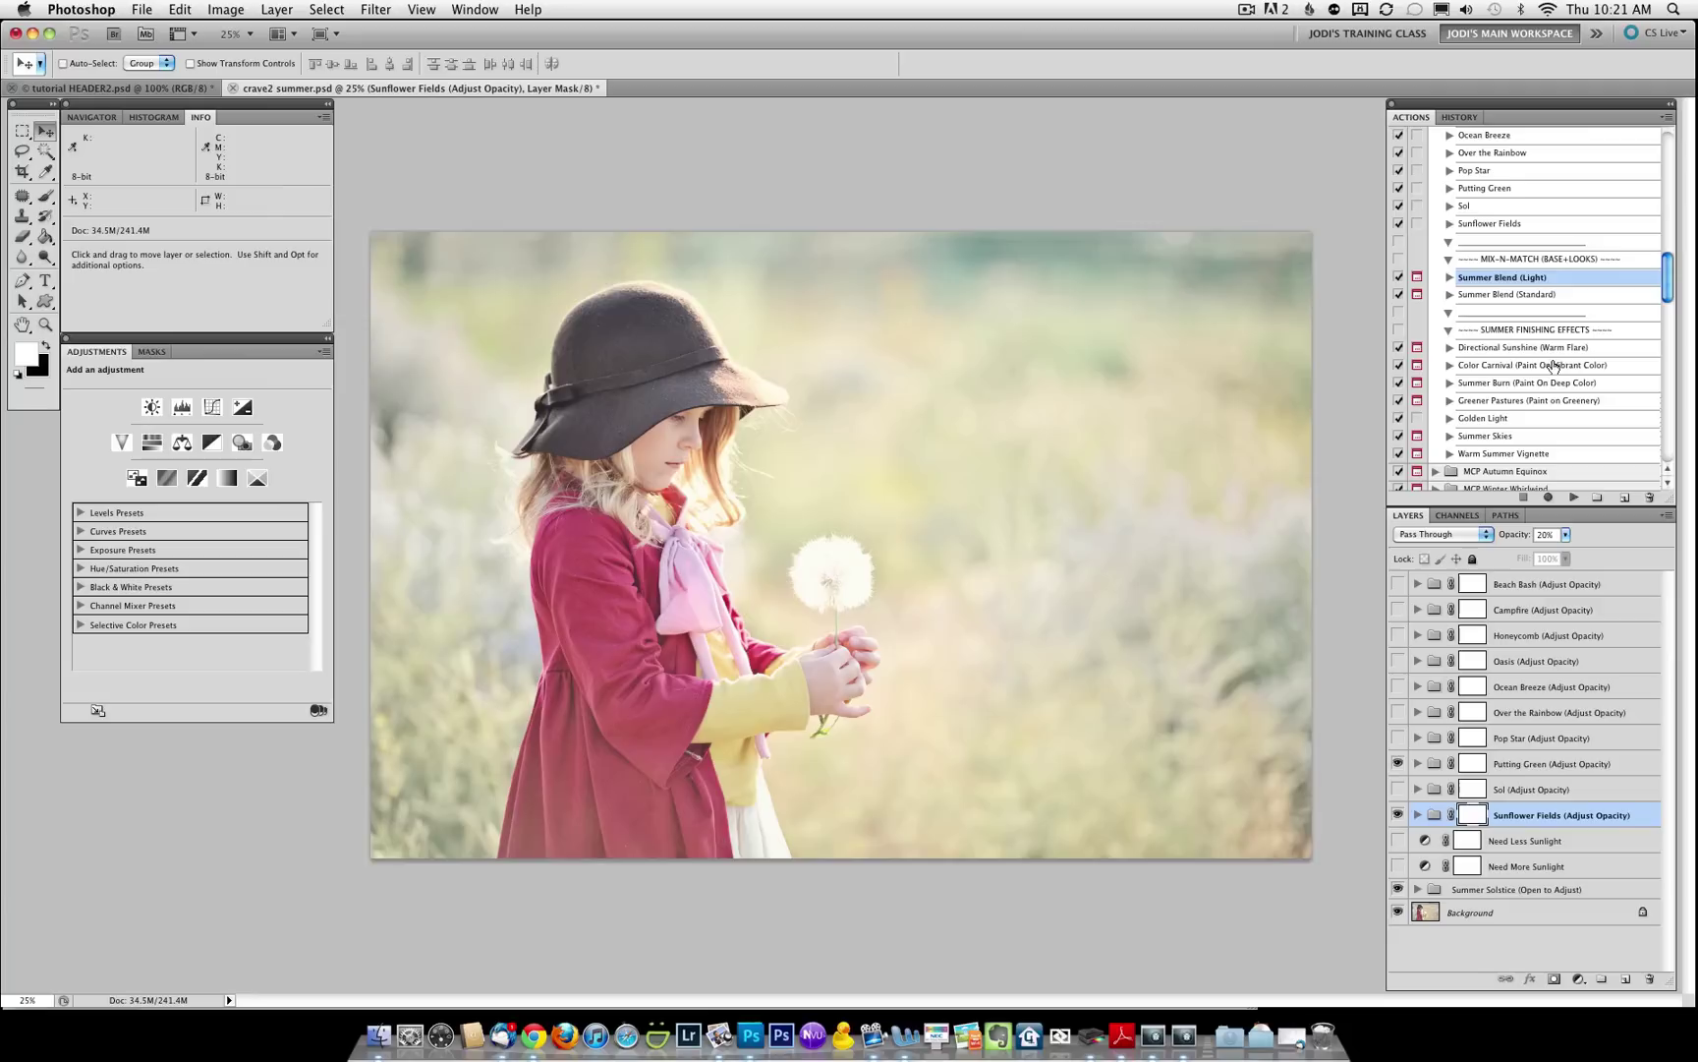
left_click(1518, 383)
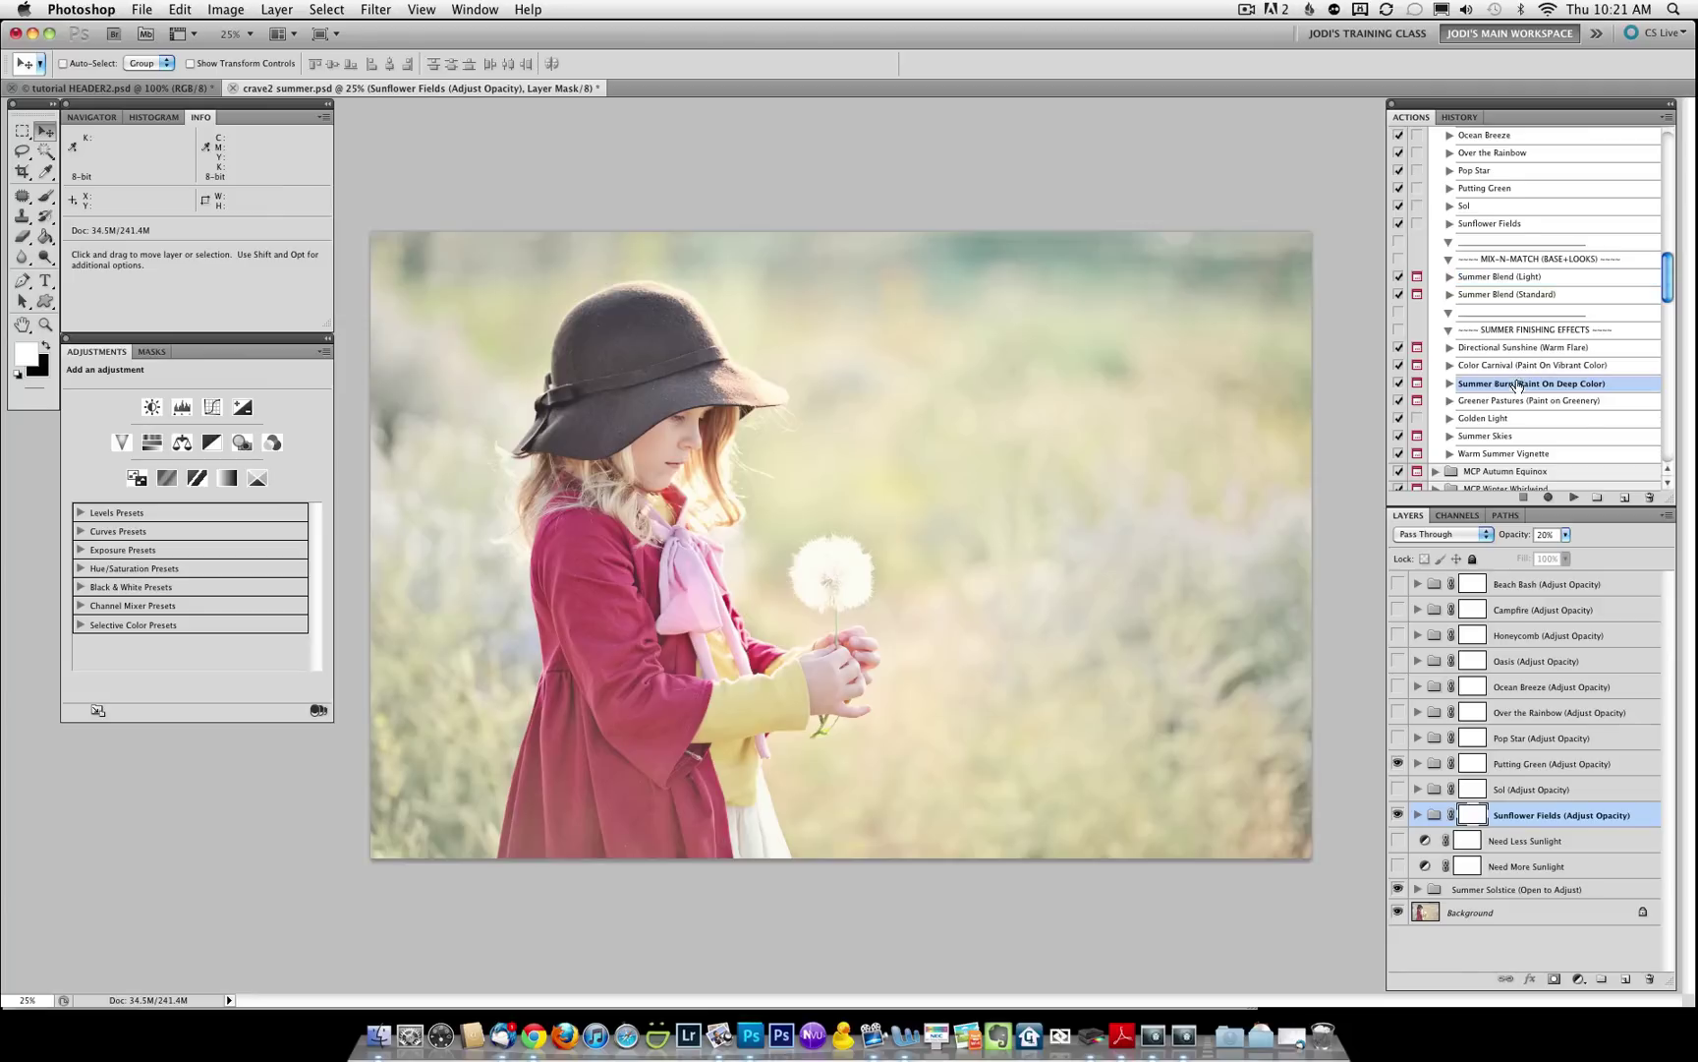
Play Summer Burn (Paint On Deep Color) and paint deep colour over the photo's right side with a 1300 brush.
left_click(1569, 498)
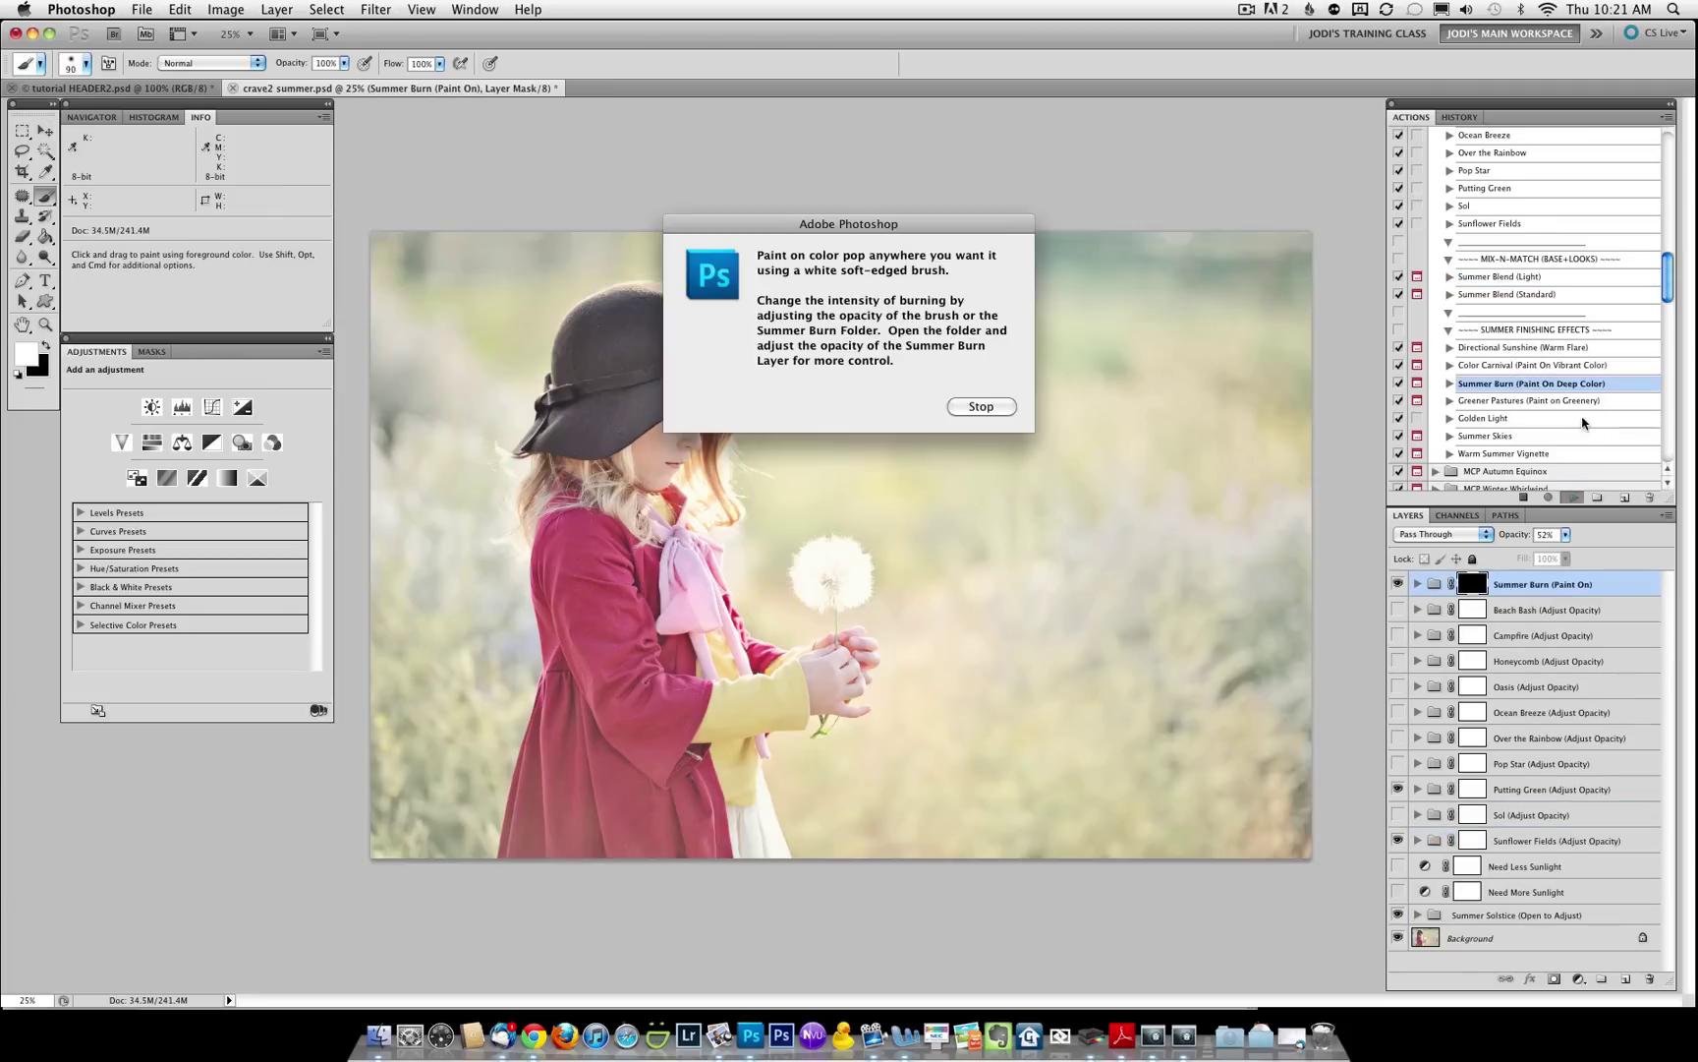
left_click(980, 407)
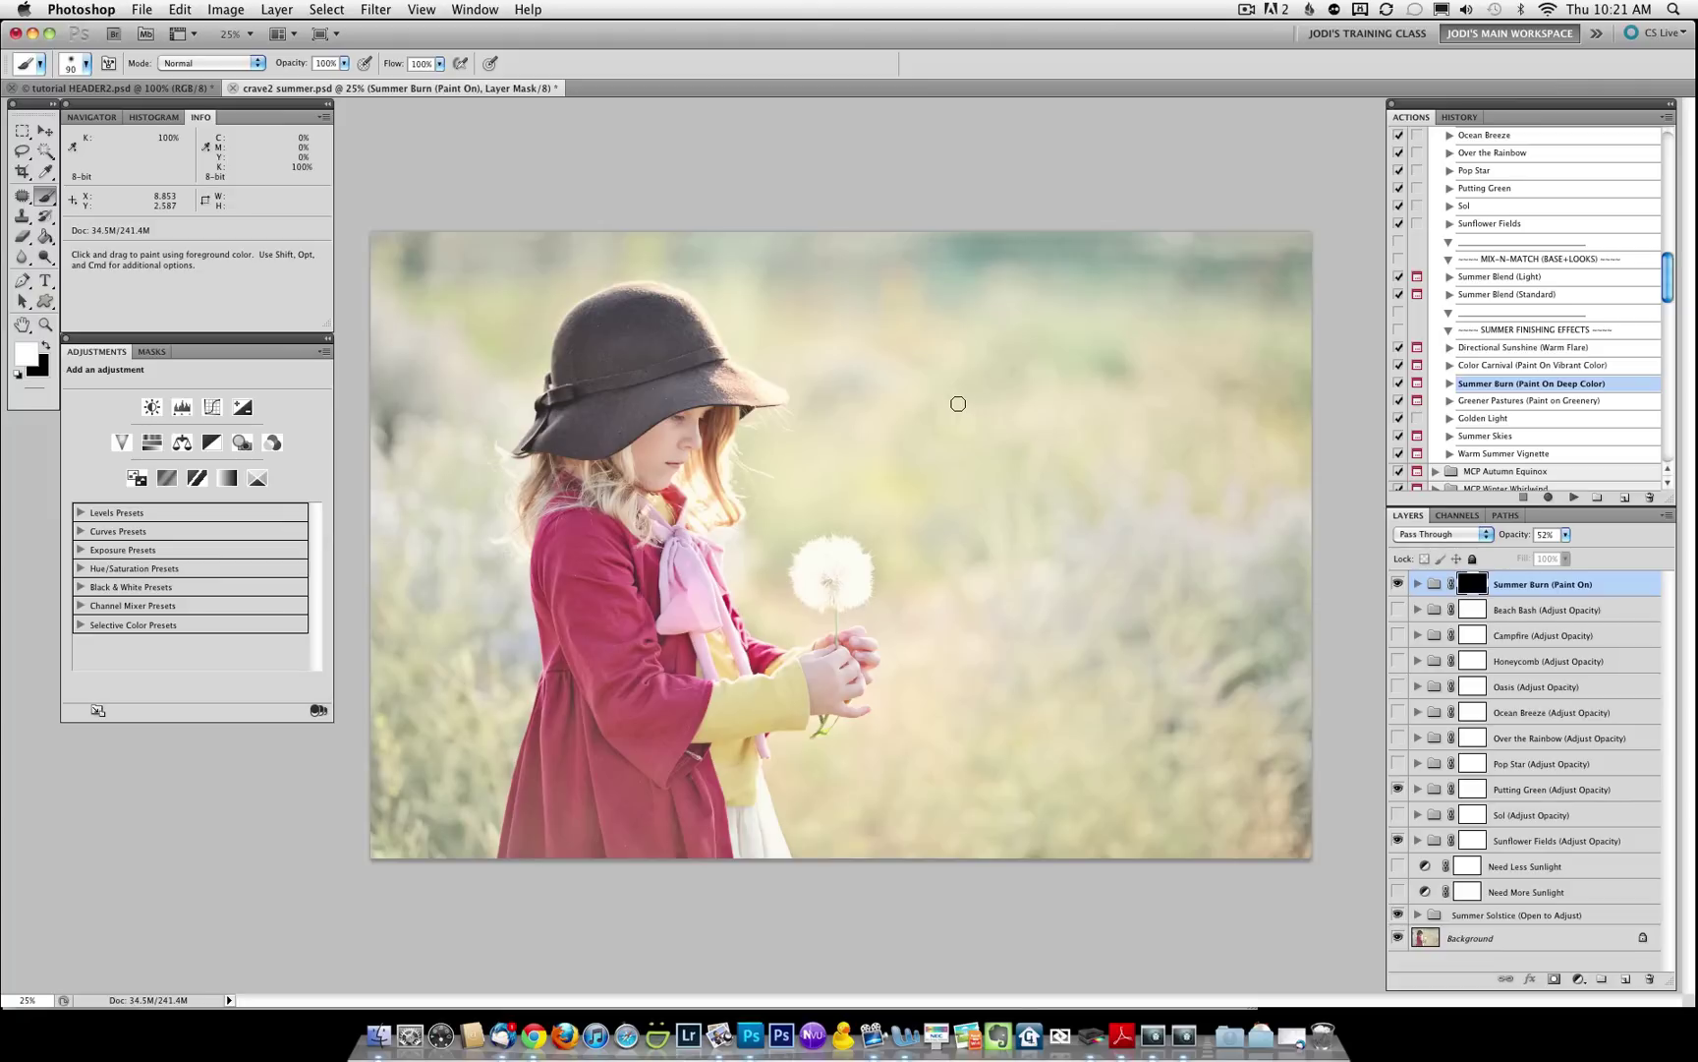
key("bracketright")
key("bracketright")
key("bracketright")
key("bracketright")
key("bracketright")
key("bracketright")
key("bracketright")
key("bracketright")
key("bracketright")
key("bracketright")
key("bracketright")
key("bracketright")
mouse_move(1160, 296)
left_mouse_down()
mouse_move(1248, 704)
mouse_move(1250, 848)
mouse_move(1229, 306)
mouse_move(1094, 242)
mouse_move(1118, 874)
mouse_move(921, 205)
mouse_move(1002, 329)
mouse_move(1069, 770)
mouse_move(935, 822)
mouse_move(987, 804)
mouse_move(876, 212)
left_mouse_up()
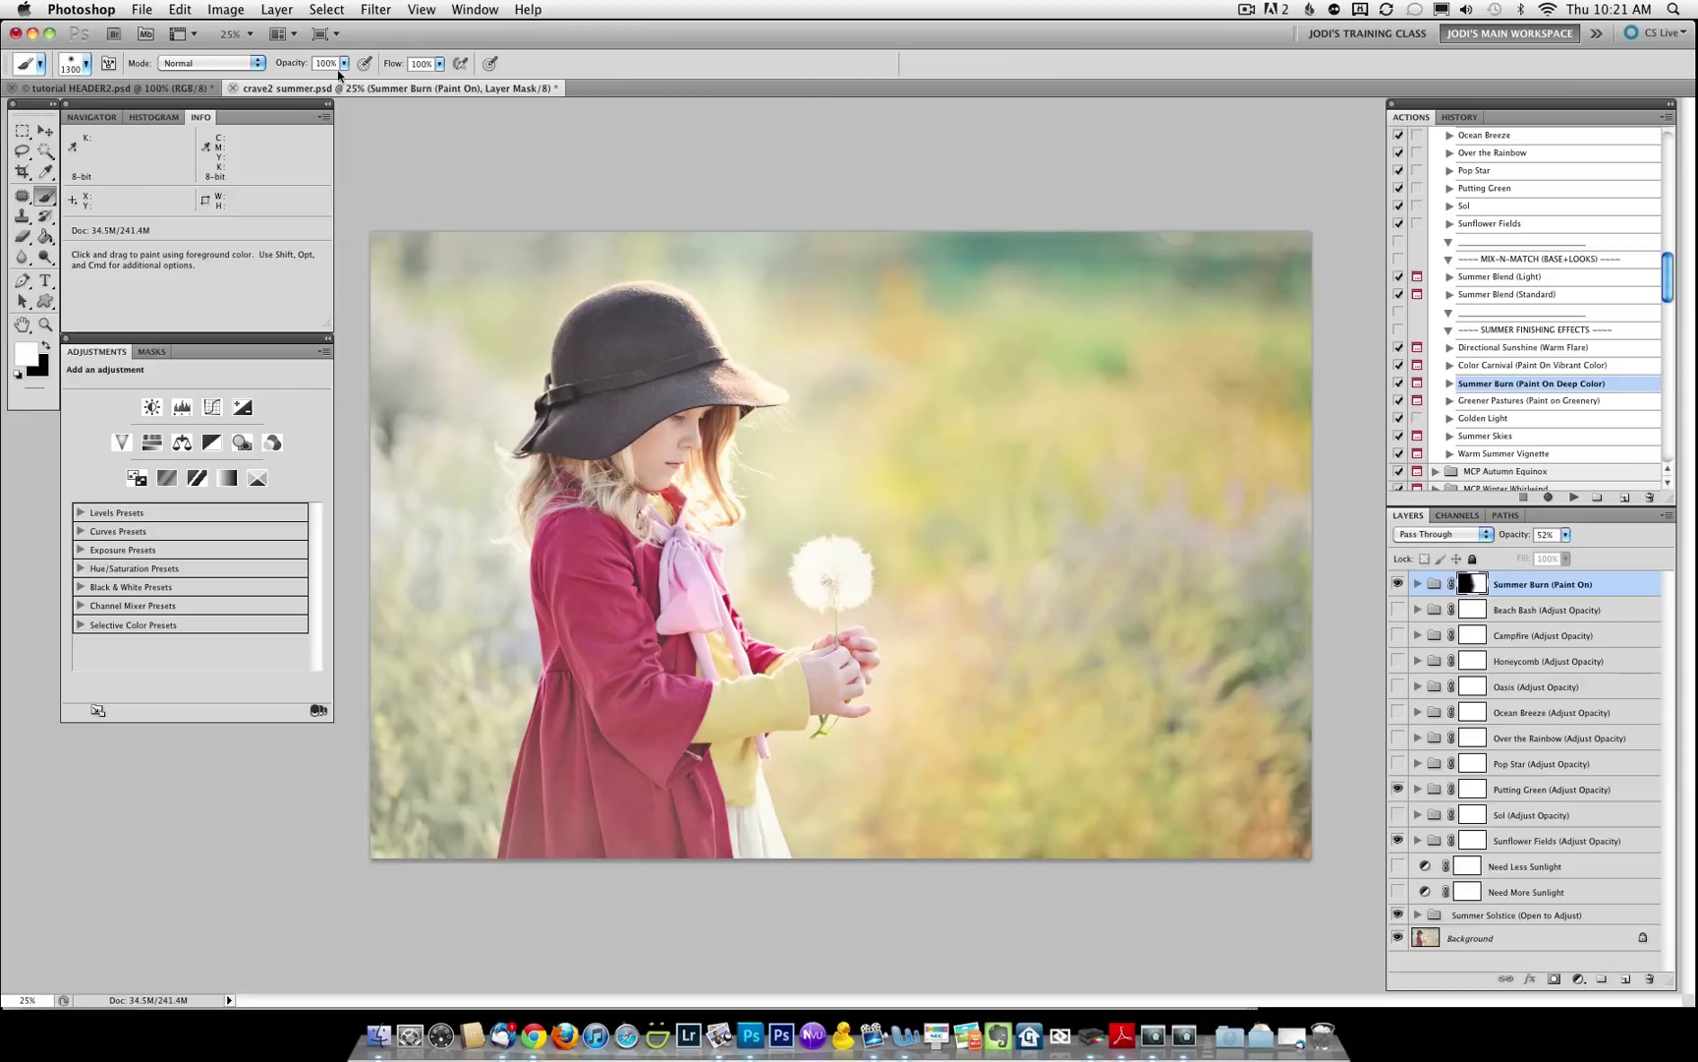
At 81% brush opacity, paint deeper colour onto the red coat and shoulder with smaller brushes.
left_click(291, 65)
left_click(344, 65)
left_click_drag(346, 71, 325, 87)
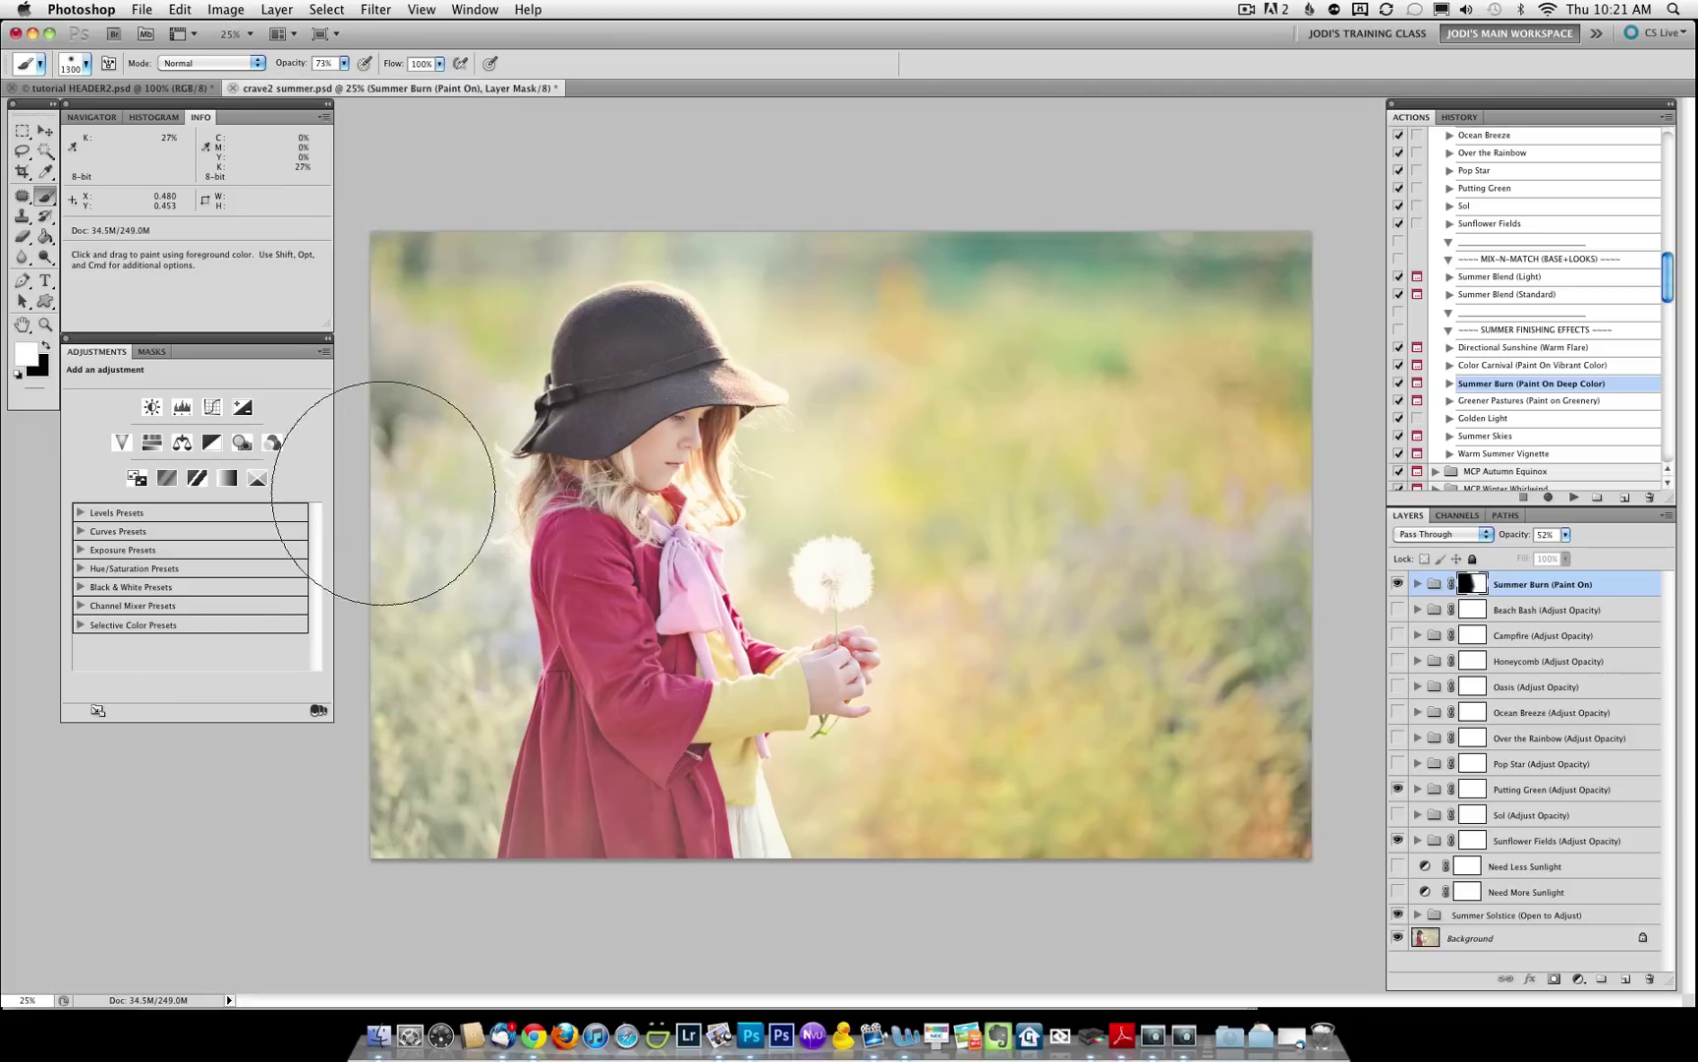
key("bracketleft")
mouse_move(448, 690)
left_mouse_down()
mouse_move(531, 804)
mouse_move(560, 890)
left_mouse_up()
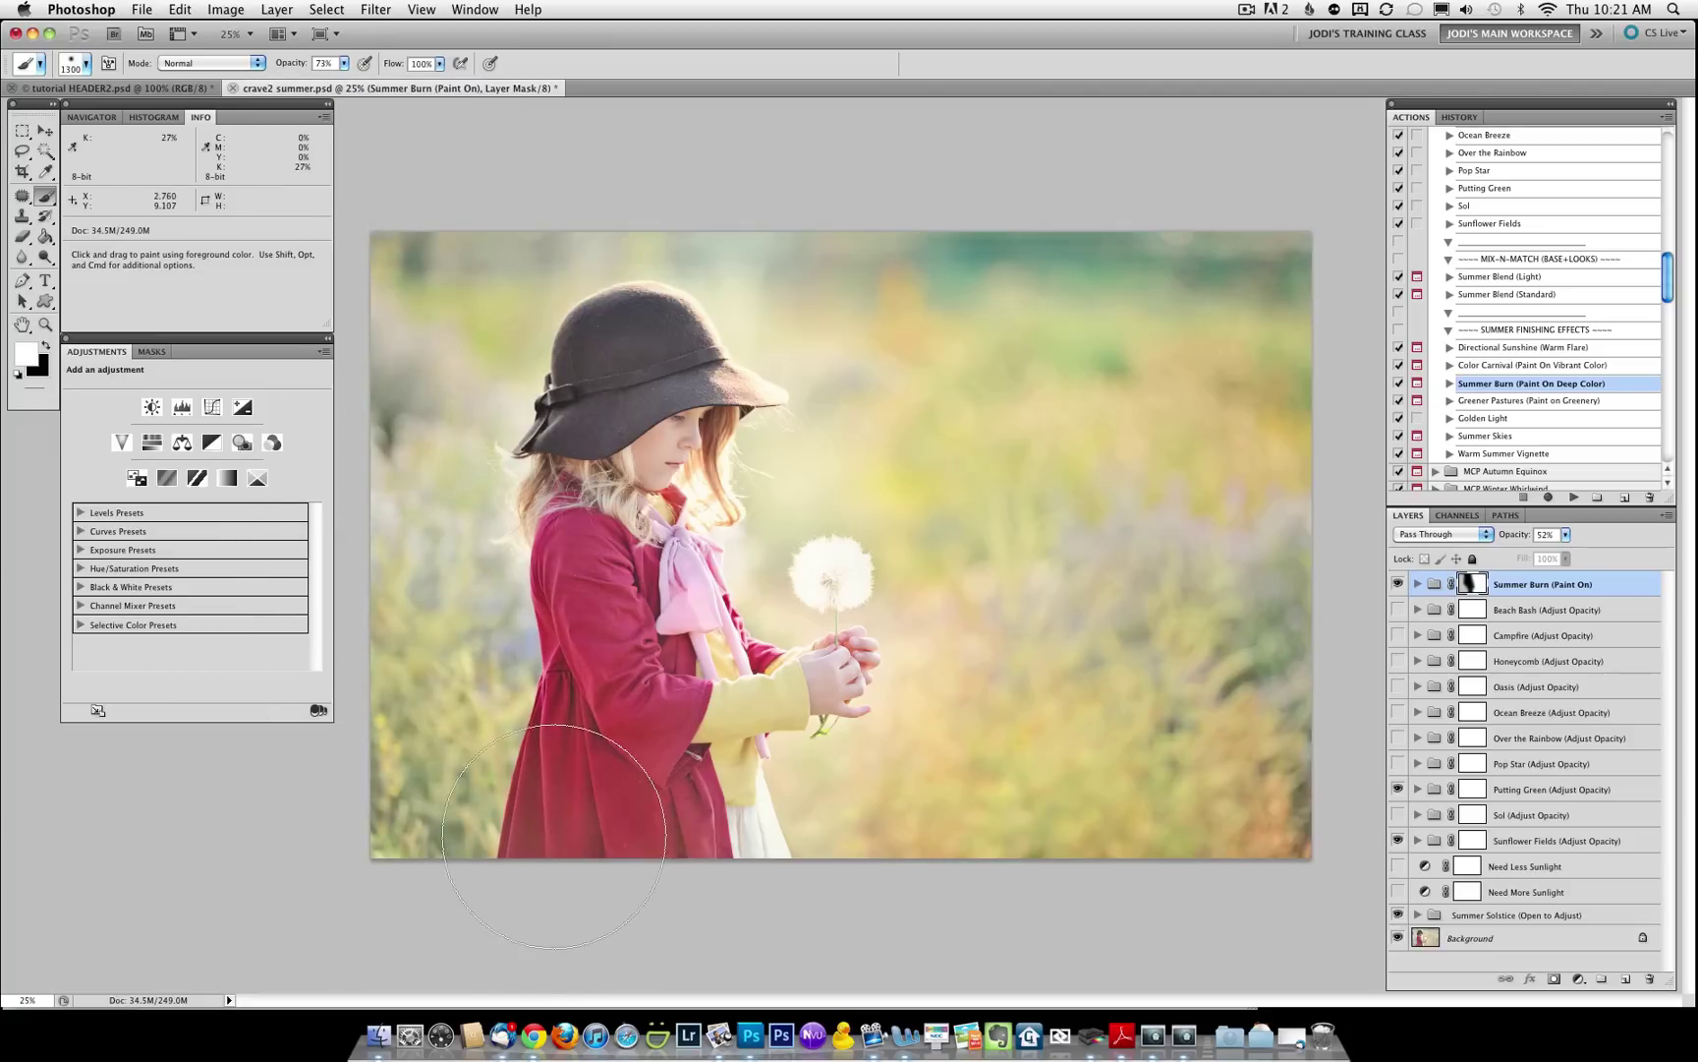
key("bracketleft")
key("bracketleft")
key("bracketleft")
key("bracketleft")
mouse_move(576, 747)
left_mouse_down()
mouse_move(671, 880)
mouse_move(618, 571)
mouse_move(557, 567)
mouse_move(666, 606)
mouse_move(636, 616)
mouse_move(691, 709)
mouse_move(730, 689)
mouse_move(694, 812)
mouse_move(713, 836)
mouse_move(798, 836)
left_mouse_up()
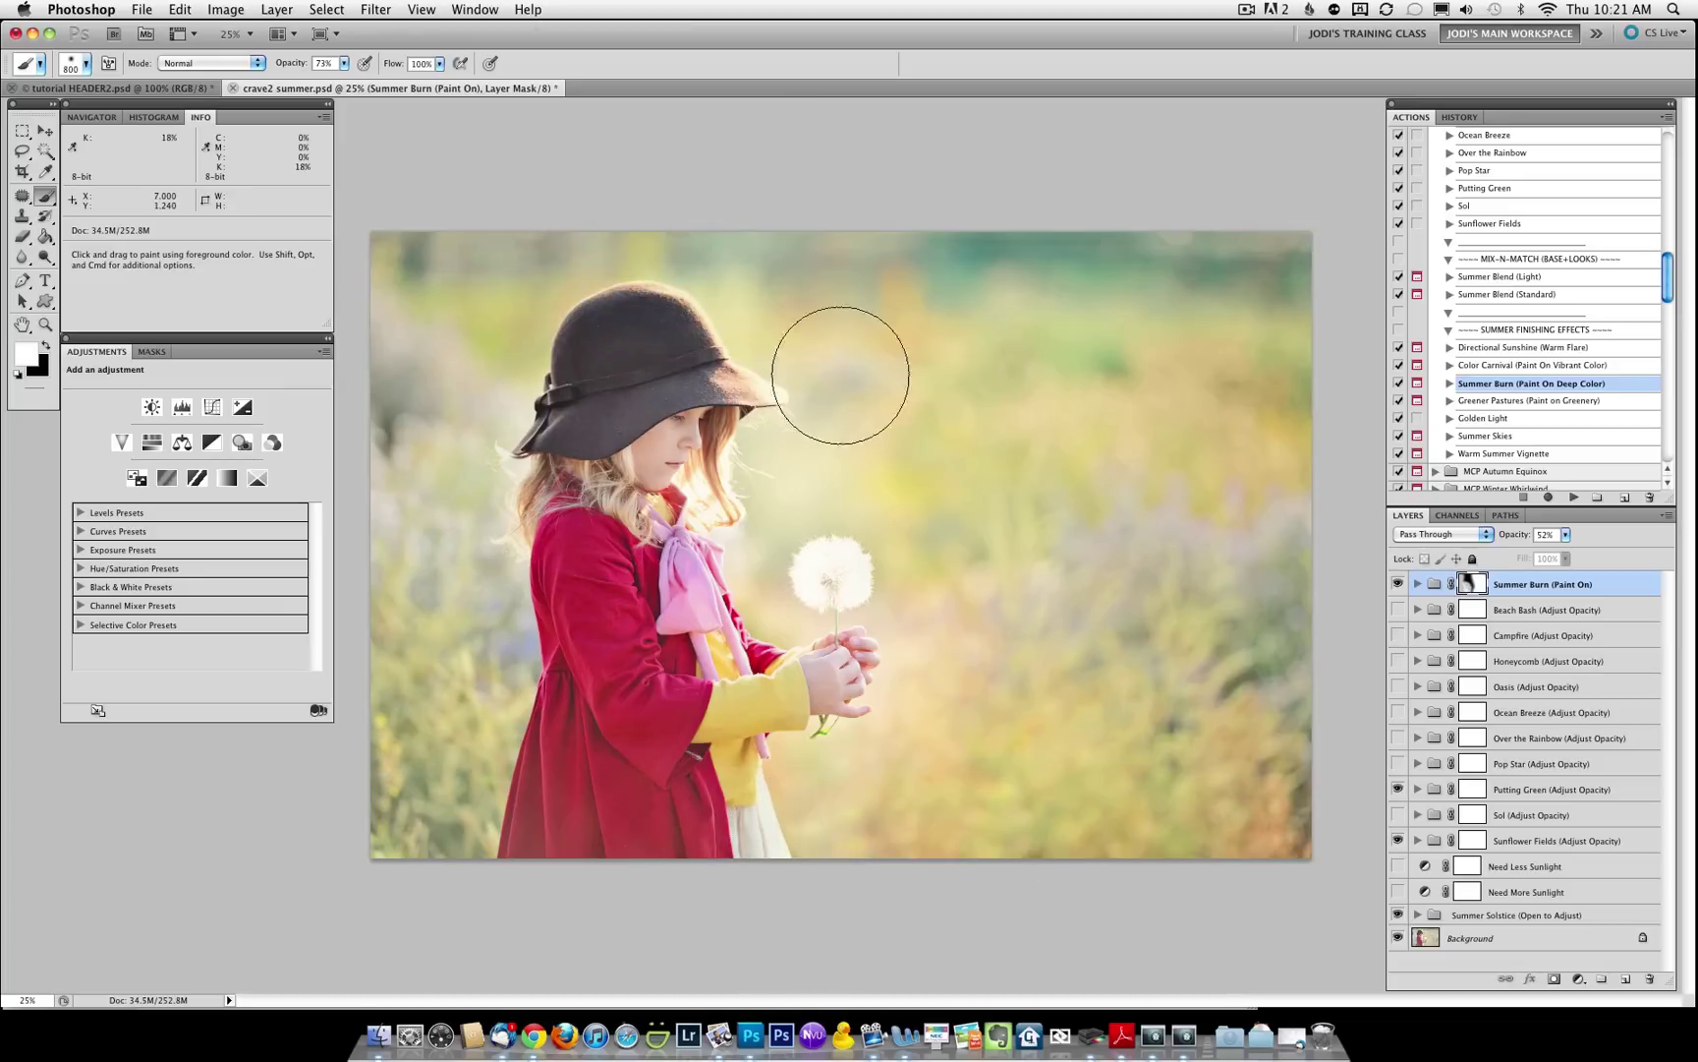
key("bracketleft")
key("bracketleft")
key("bracketleft")
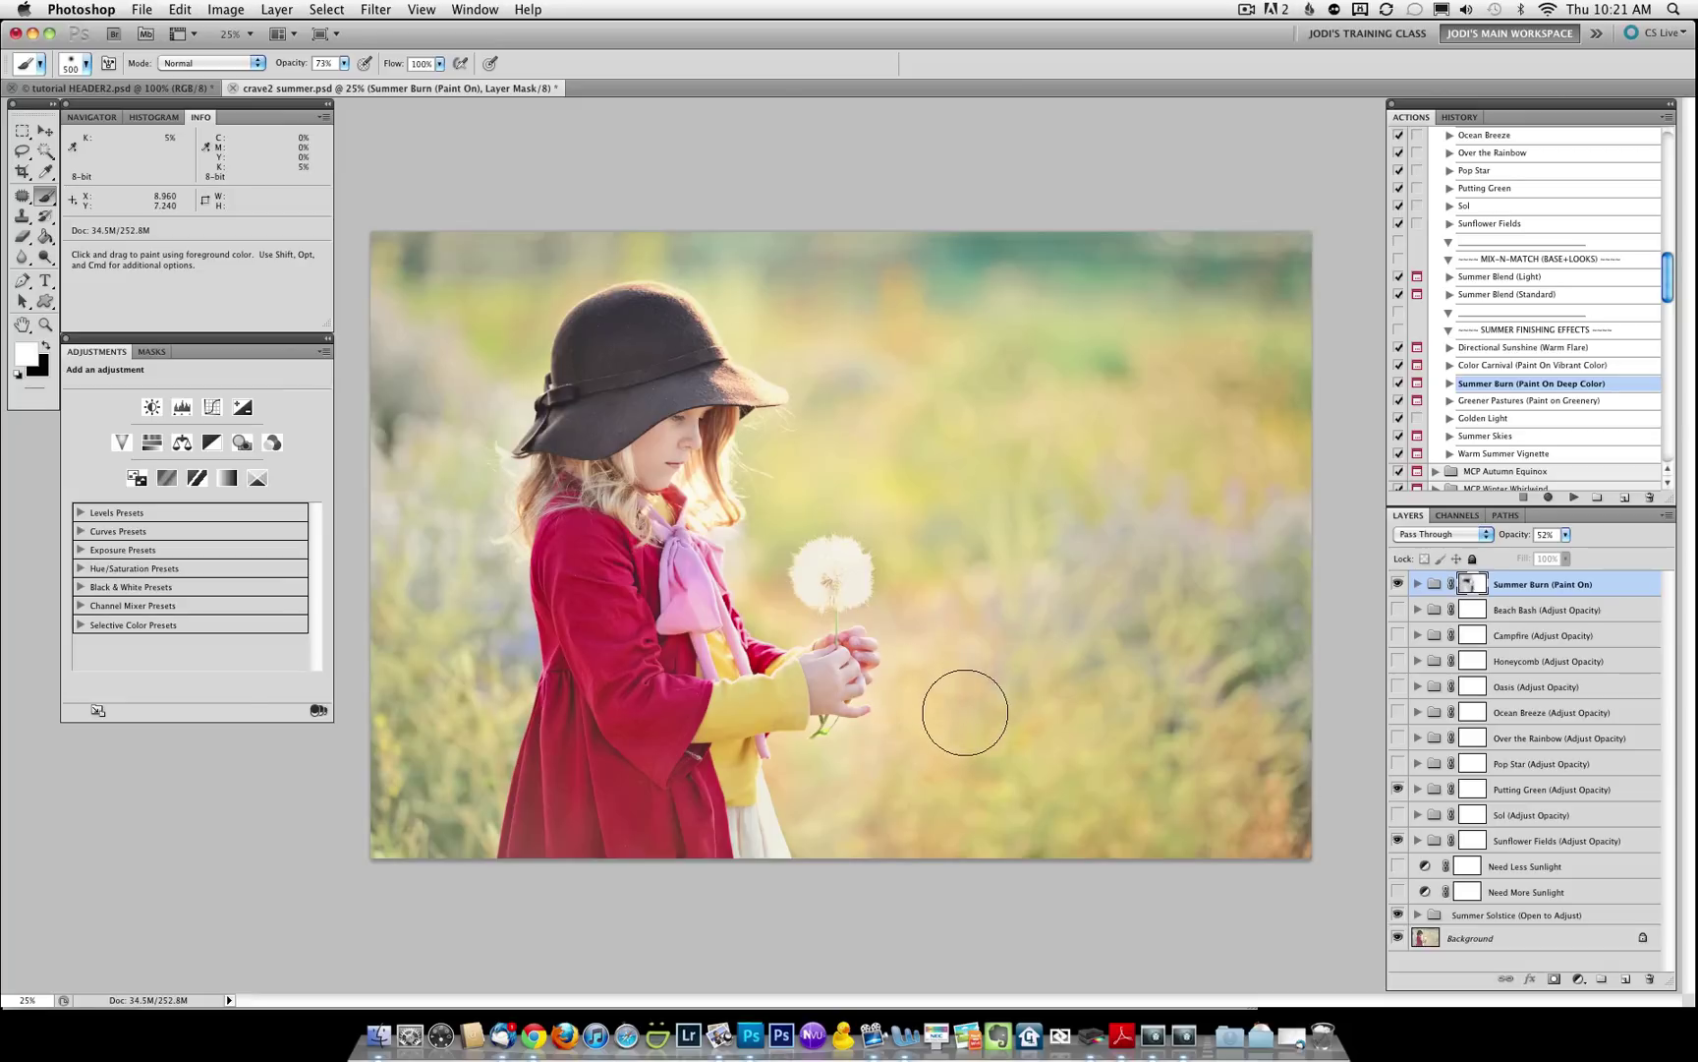
key("bracketleft")
key("bracketleft")
key("bracketleft")
key("bracketleft")
key("bracketleft")
key("bracketleft")
key("bracketleft")
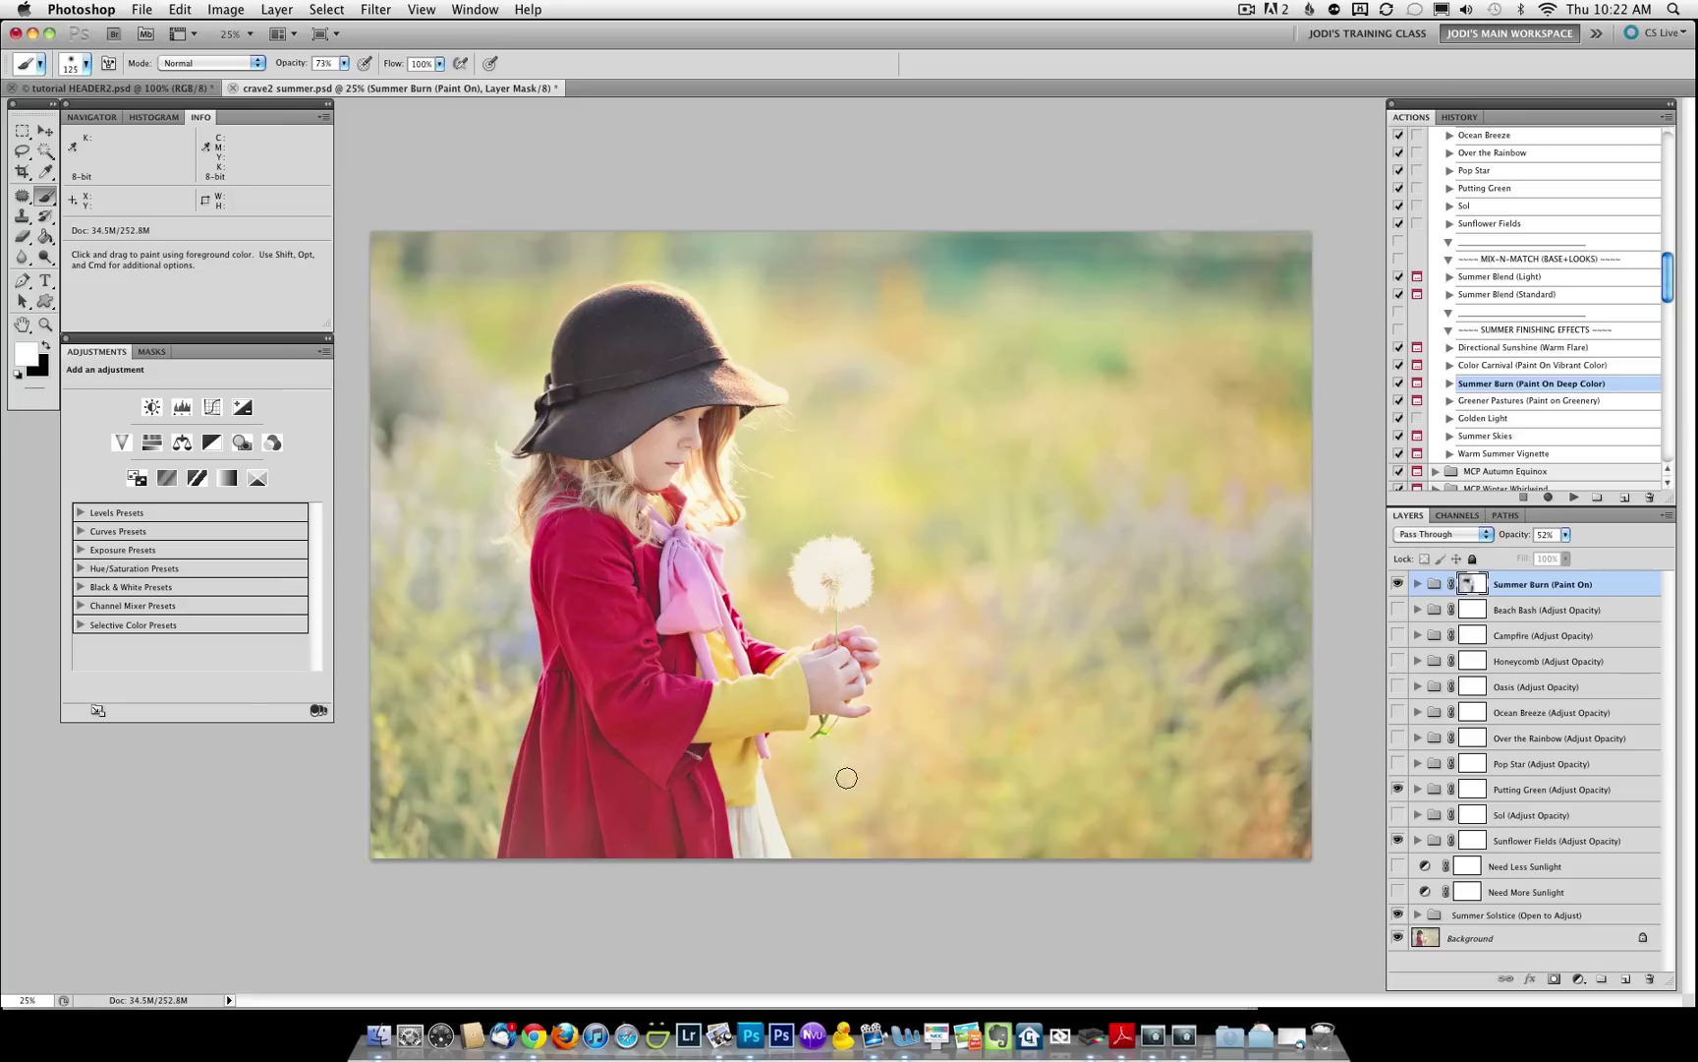
key("bracketright")
key("bracketright")
key("bracketright")
key("bracketright")
key("bracketright")
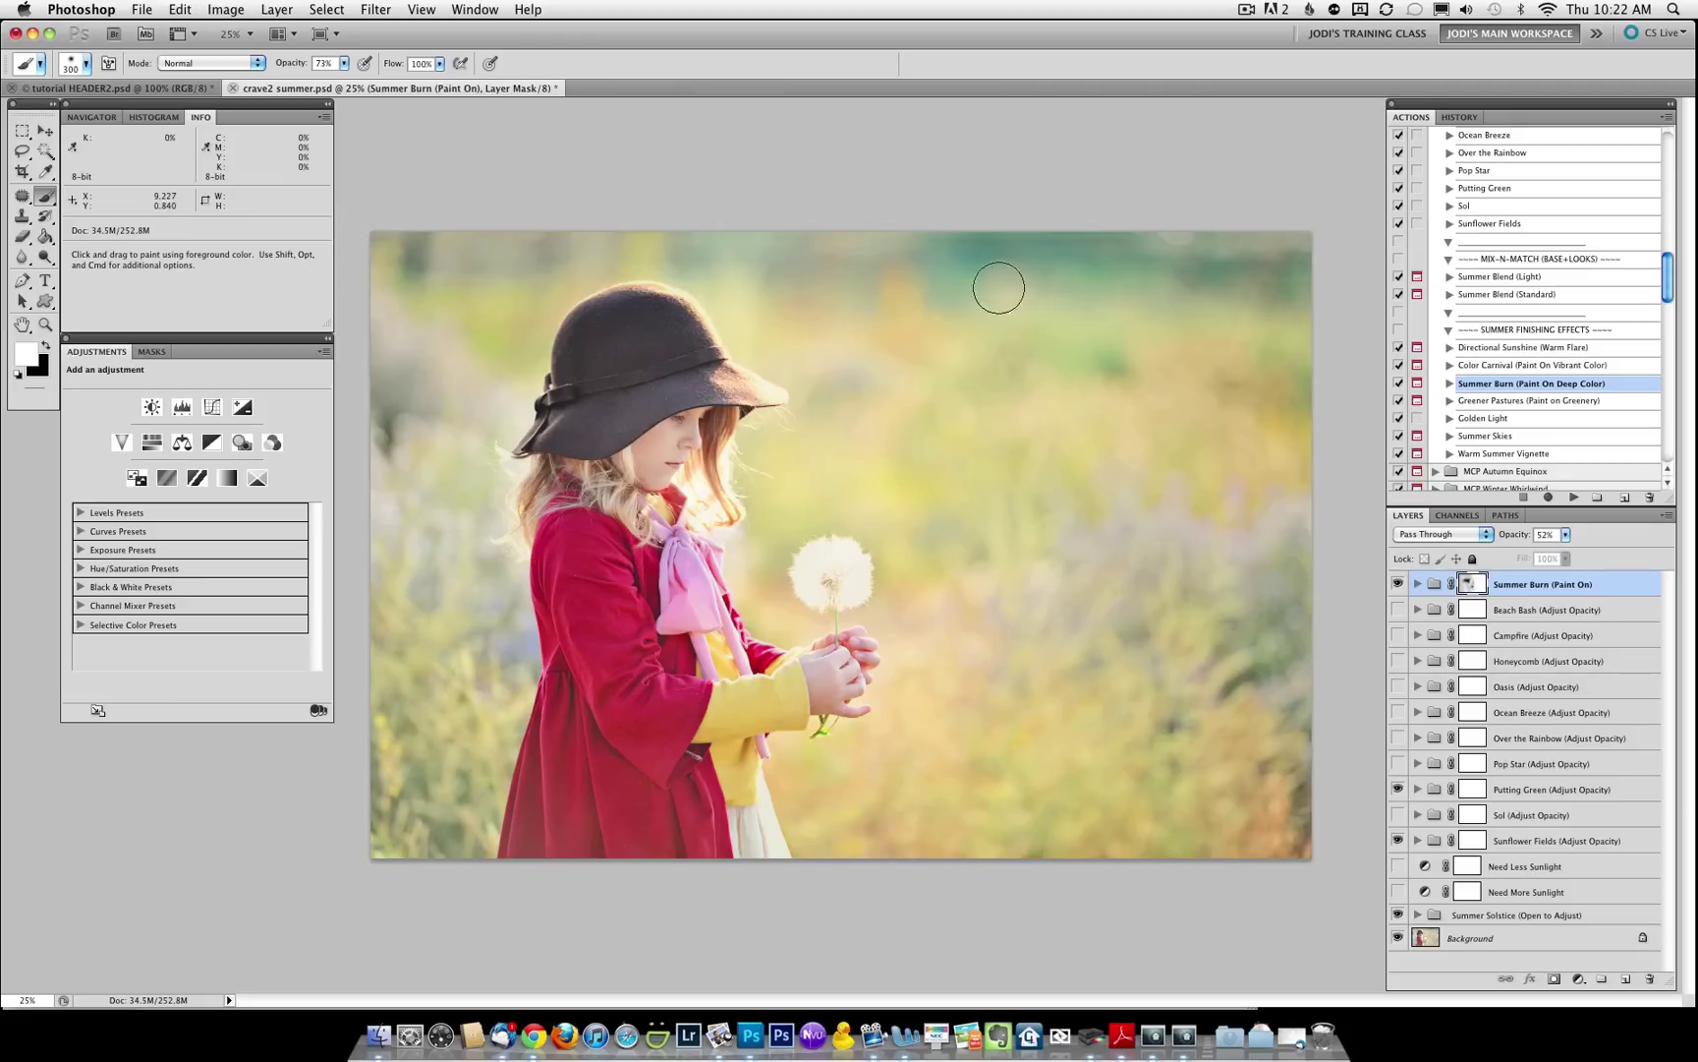
Play Hemispheres (Contrast) from the MCP Season Extras action set.
scroll(1563, 370, "down", 3)
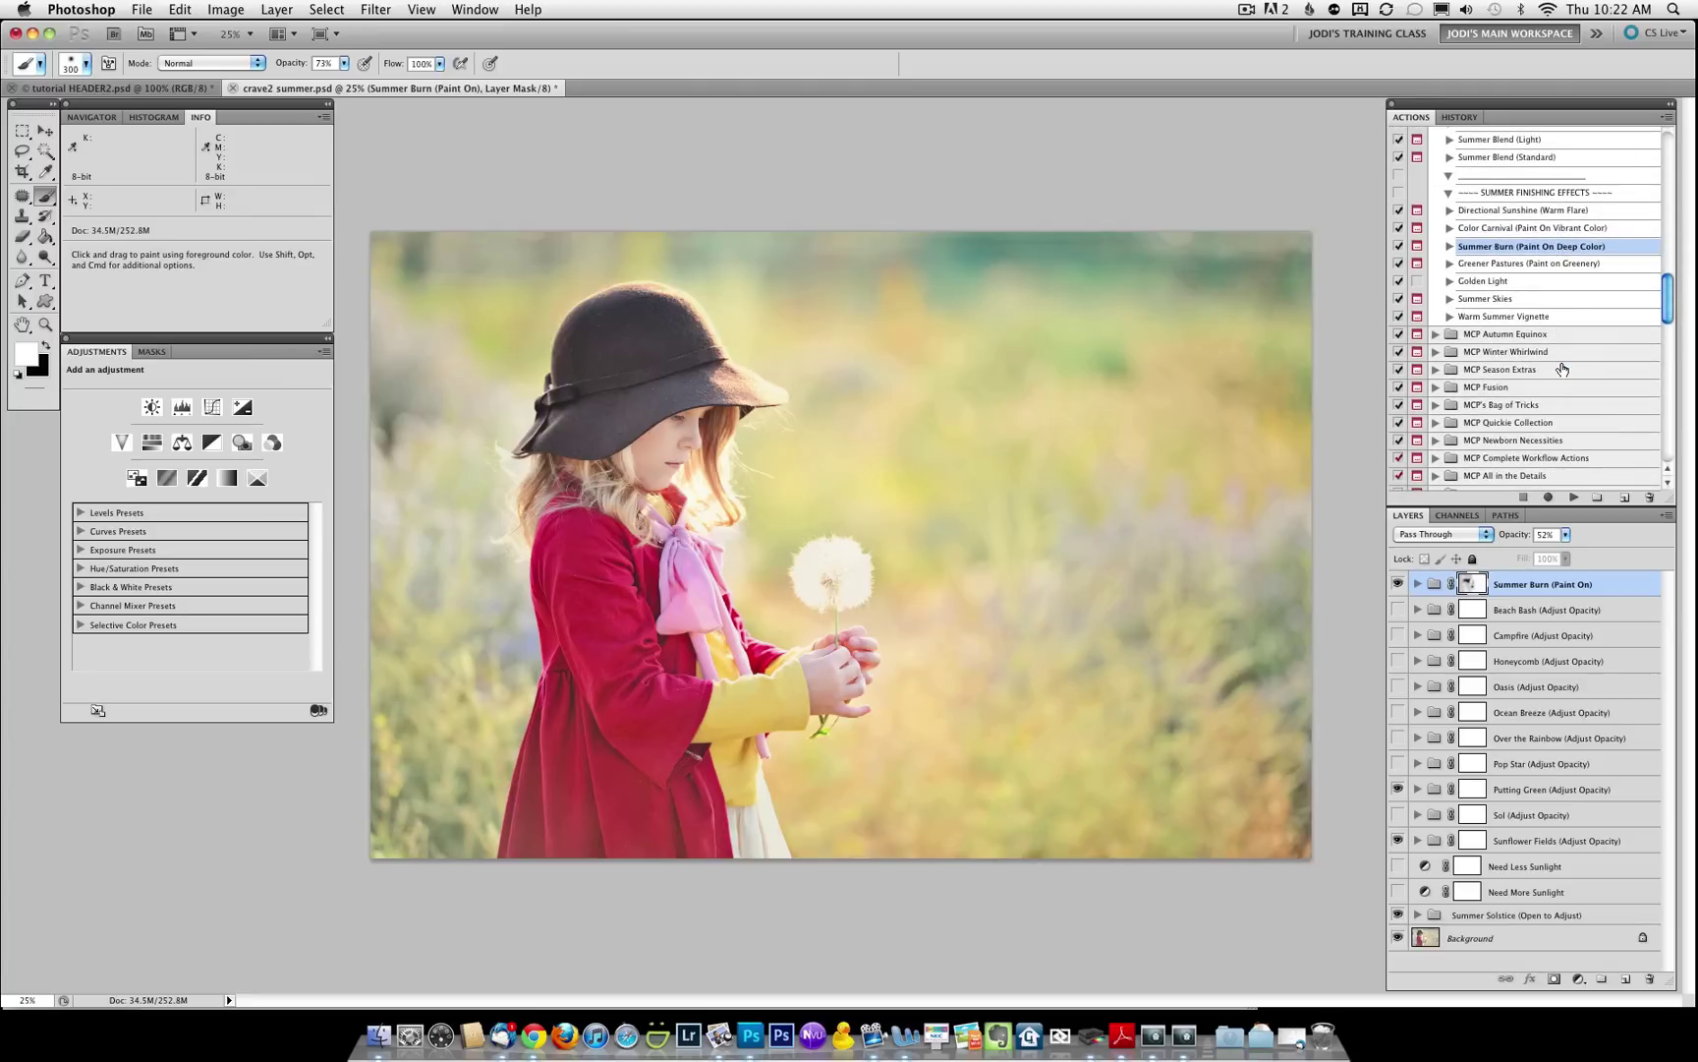
left_click(1436, 371)
scroll(1445, 378, "down", 9)
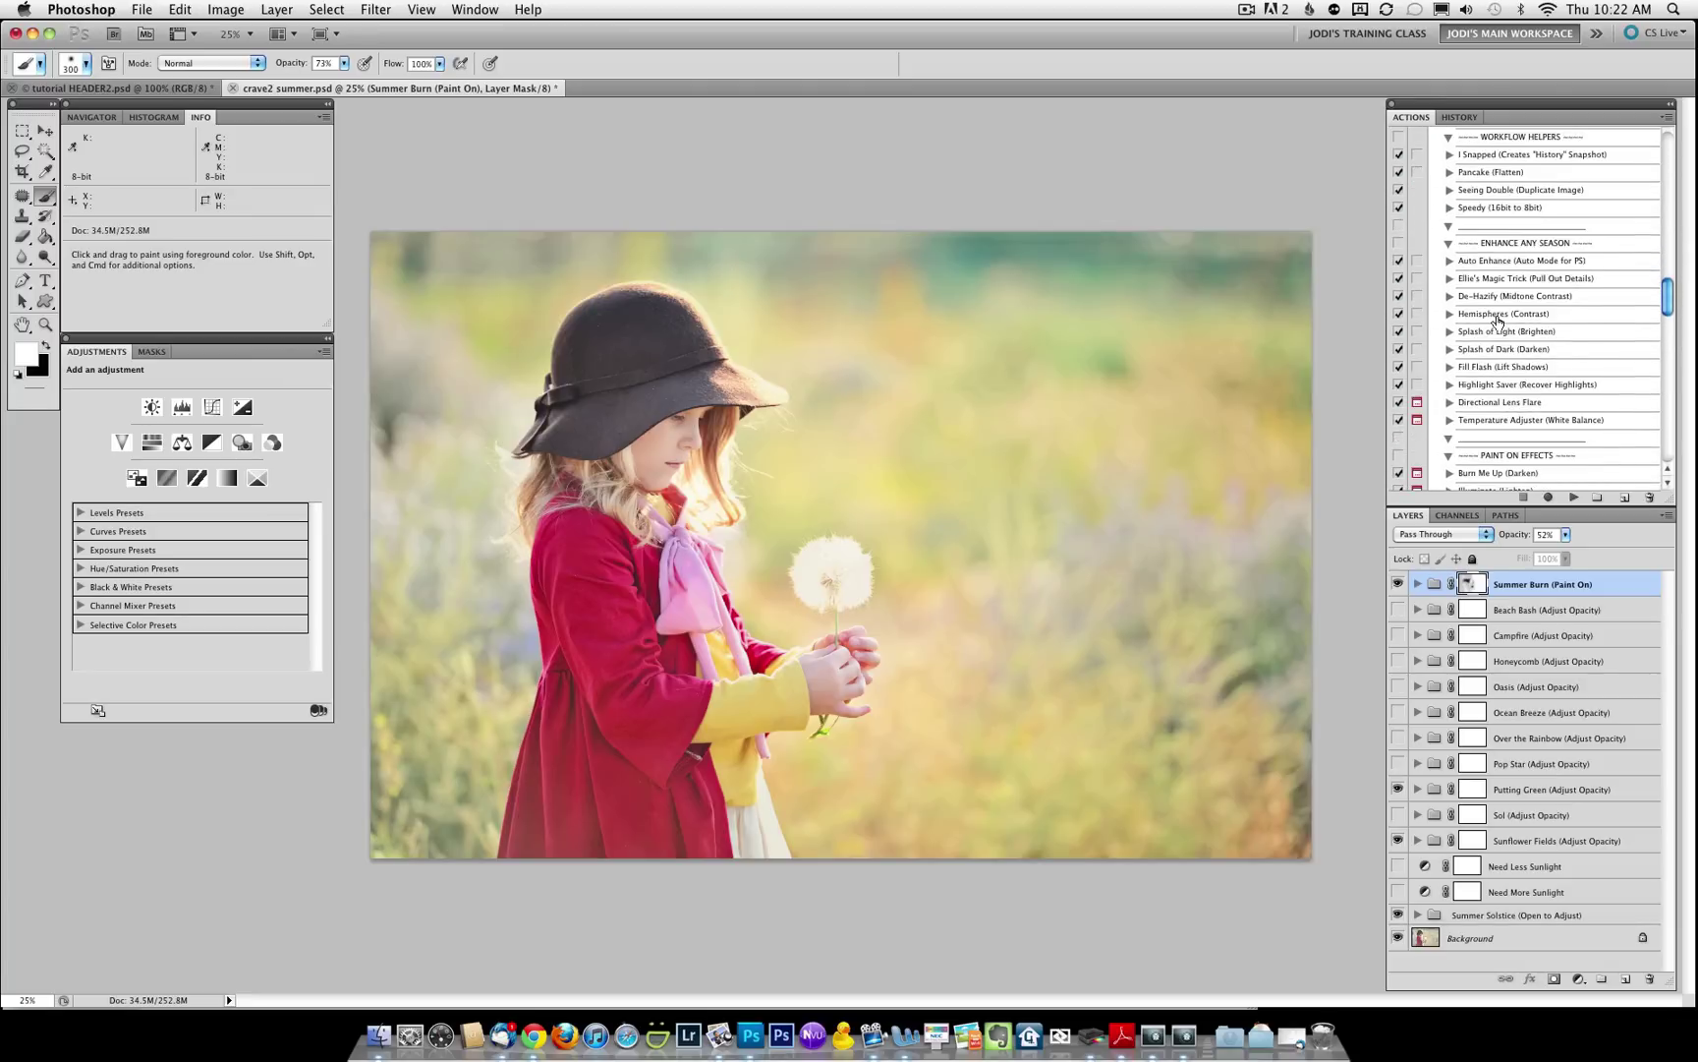
left_click(1498, 316)
left_click(1573, 497)
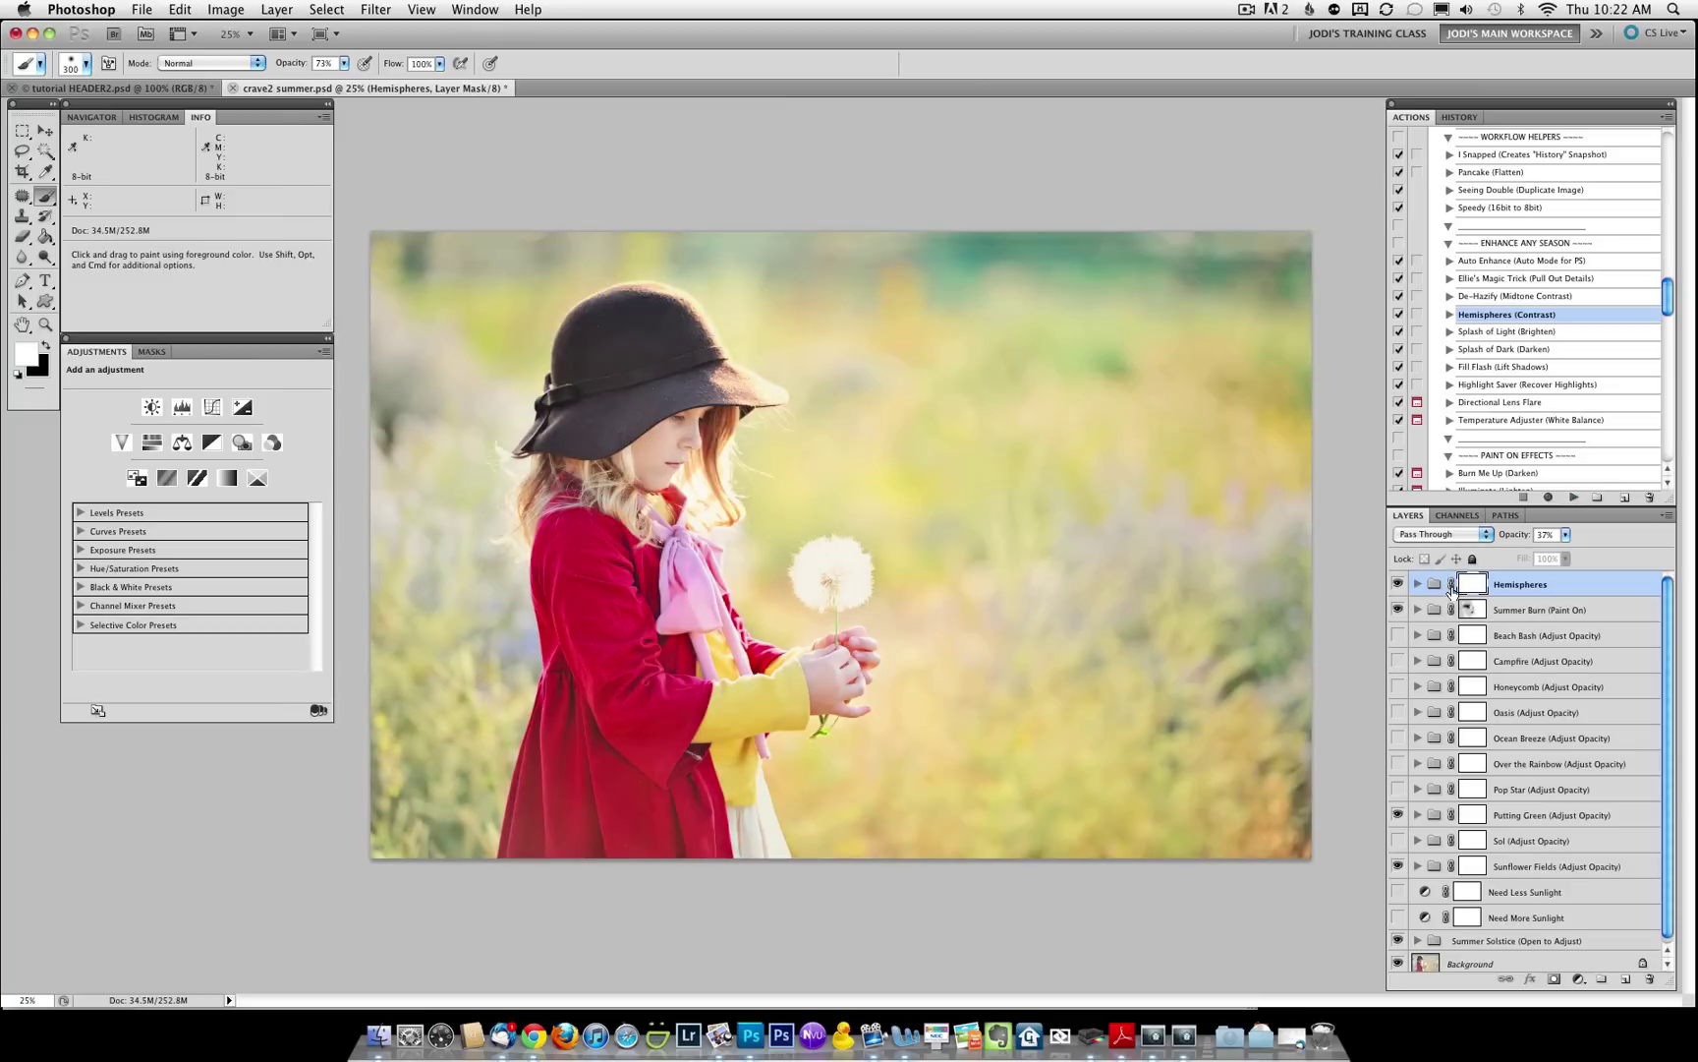
Save the current summer look as a new History snapshot.
left_click(1458, 118)
left_click(1462, 117)
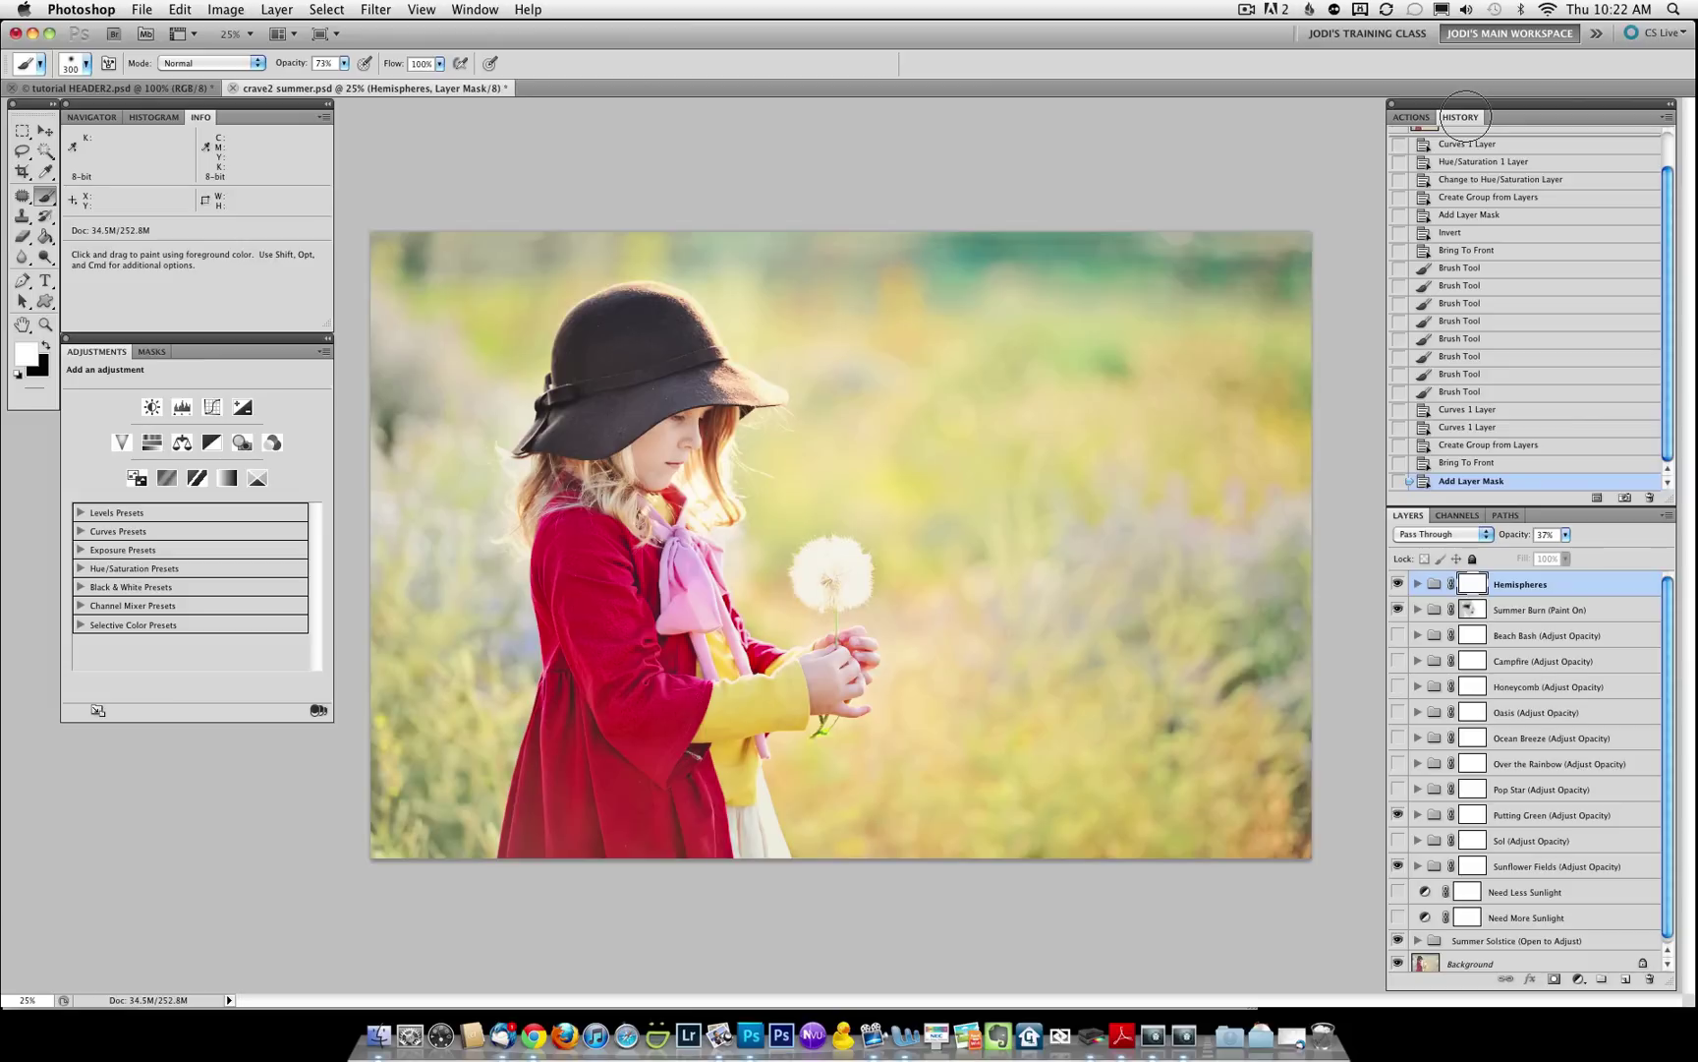
left_click(1624, 499)
scroll(1464, 152, "up", 2)
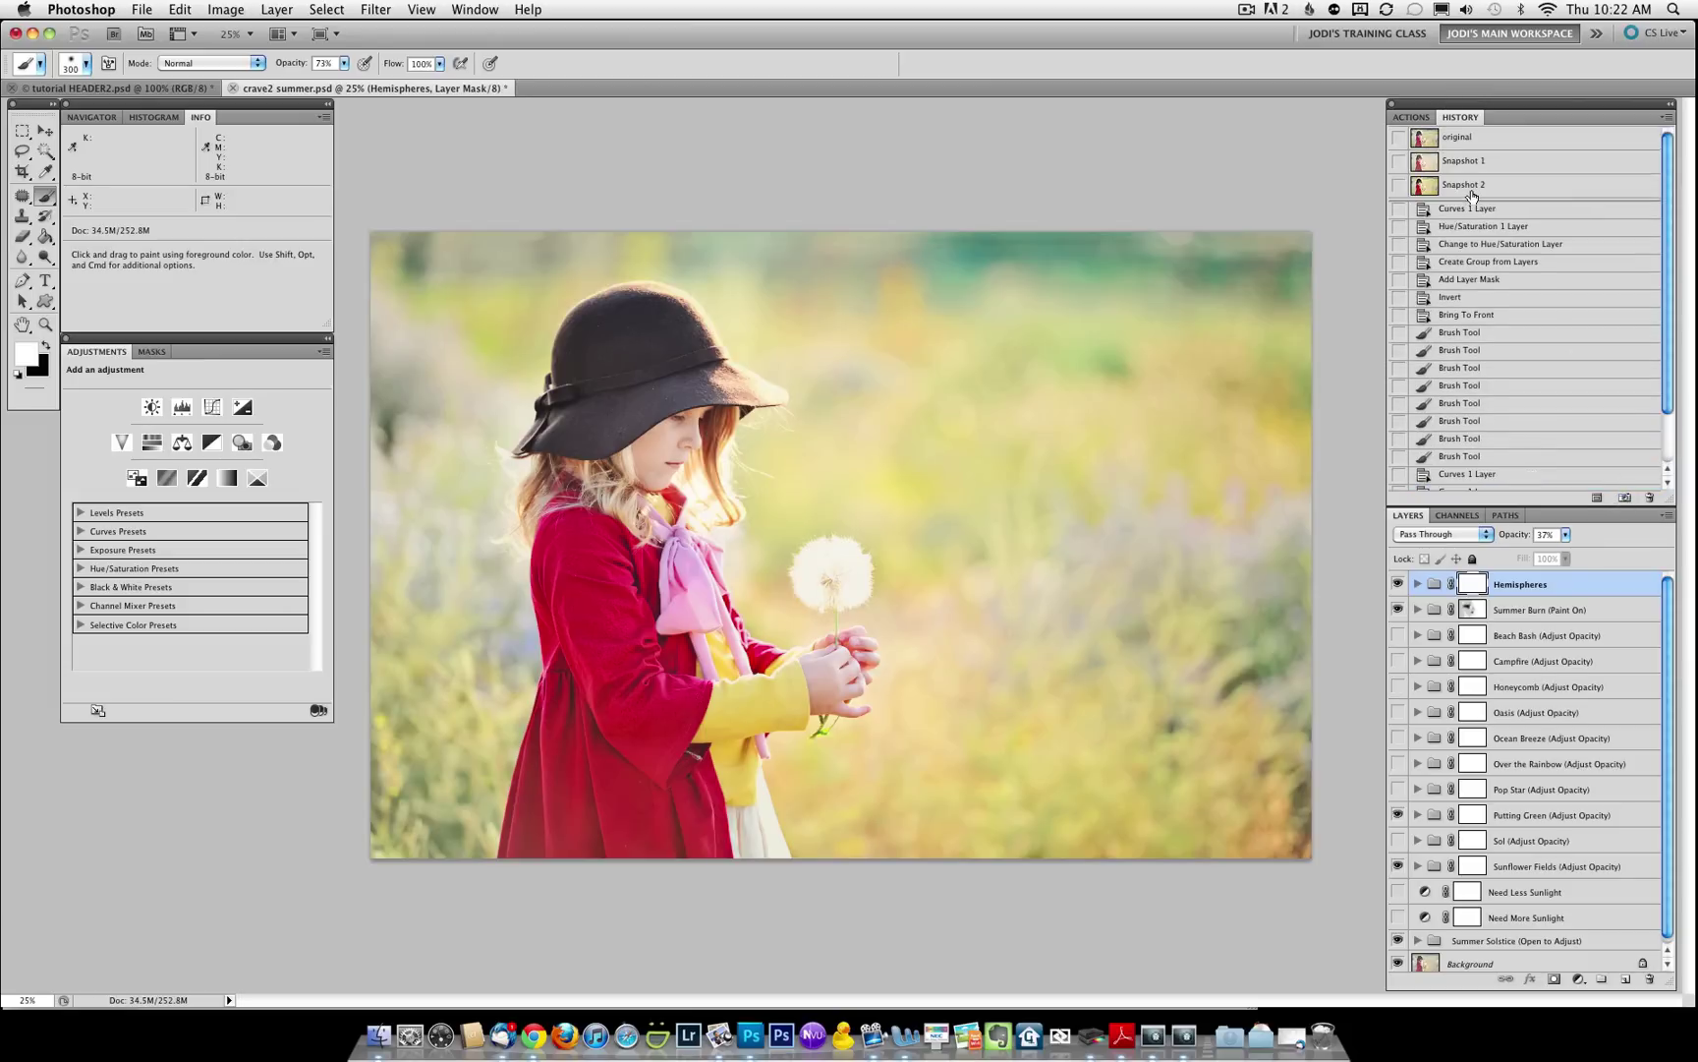
Revert to the 'original' snapshot and select Autumn Brew (Standard) in MCP Autumn Equinox.
left_click(1462, 142)
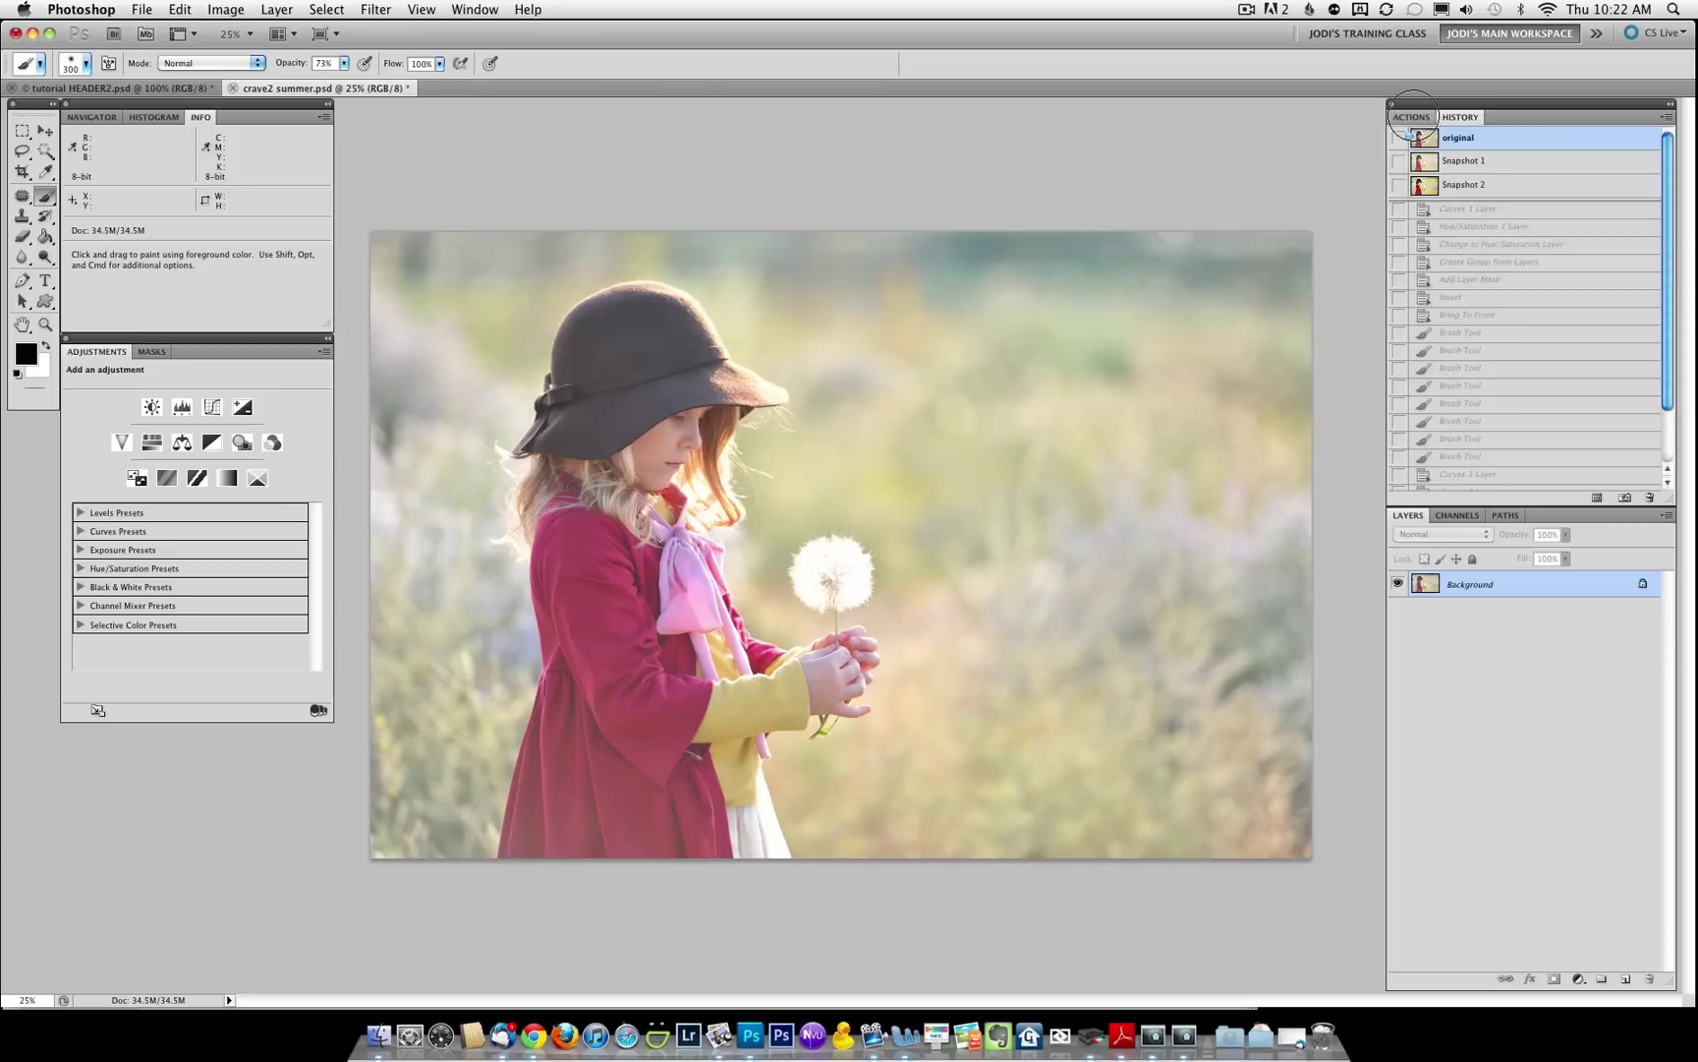
left_click(1416, 119)
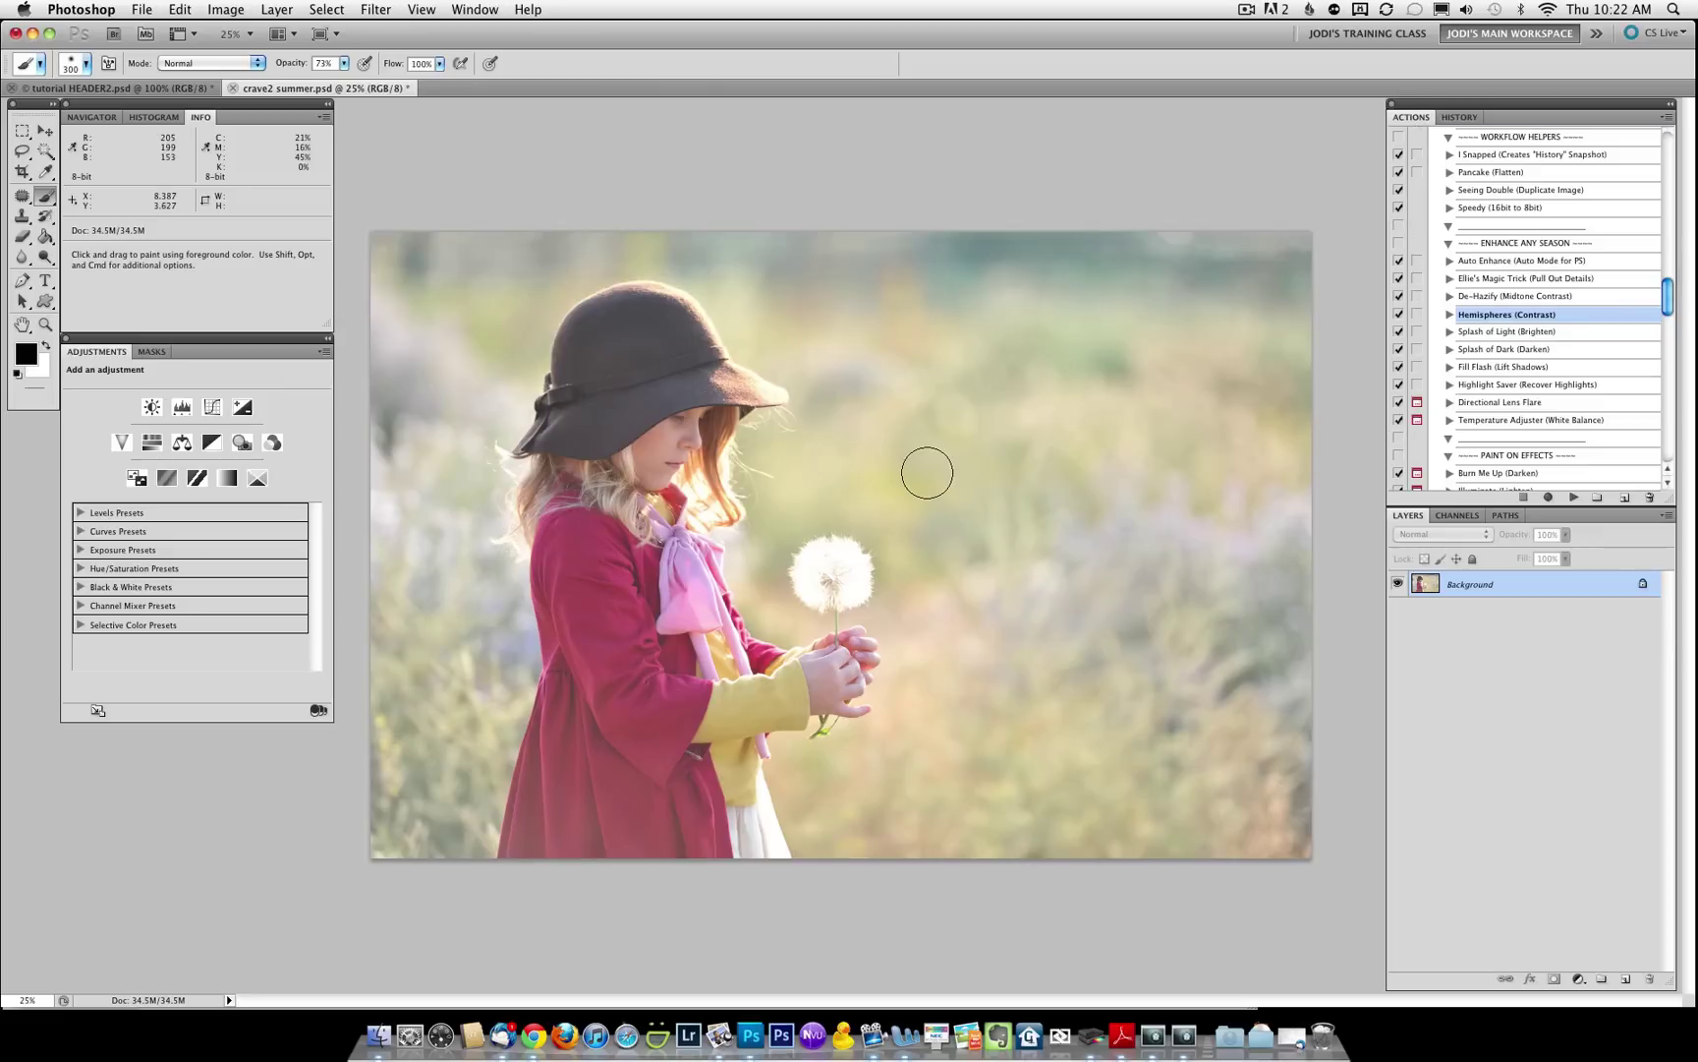
scroll(1484, 339, "down", 8)
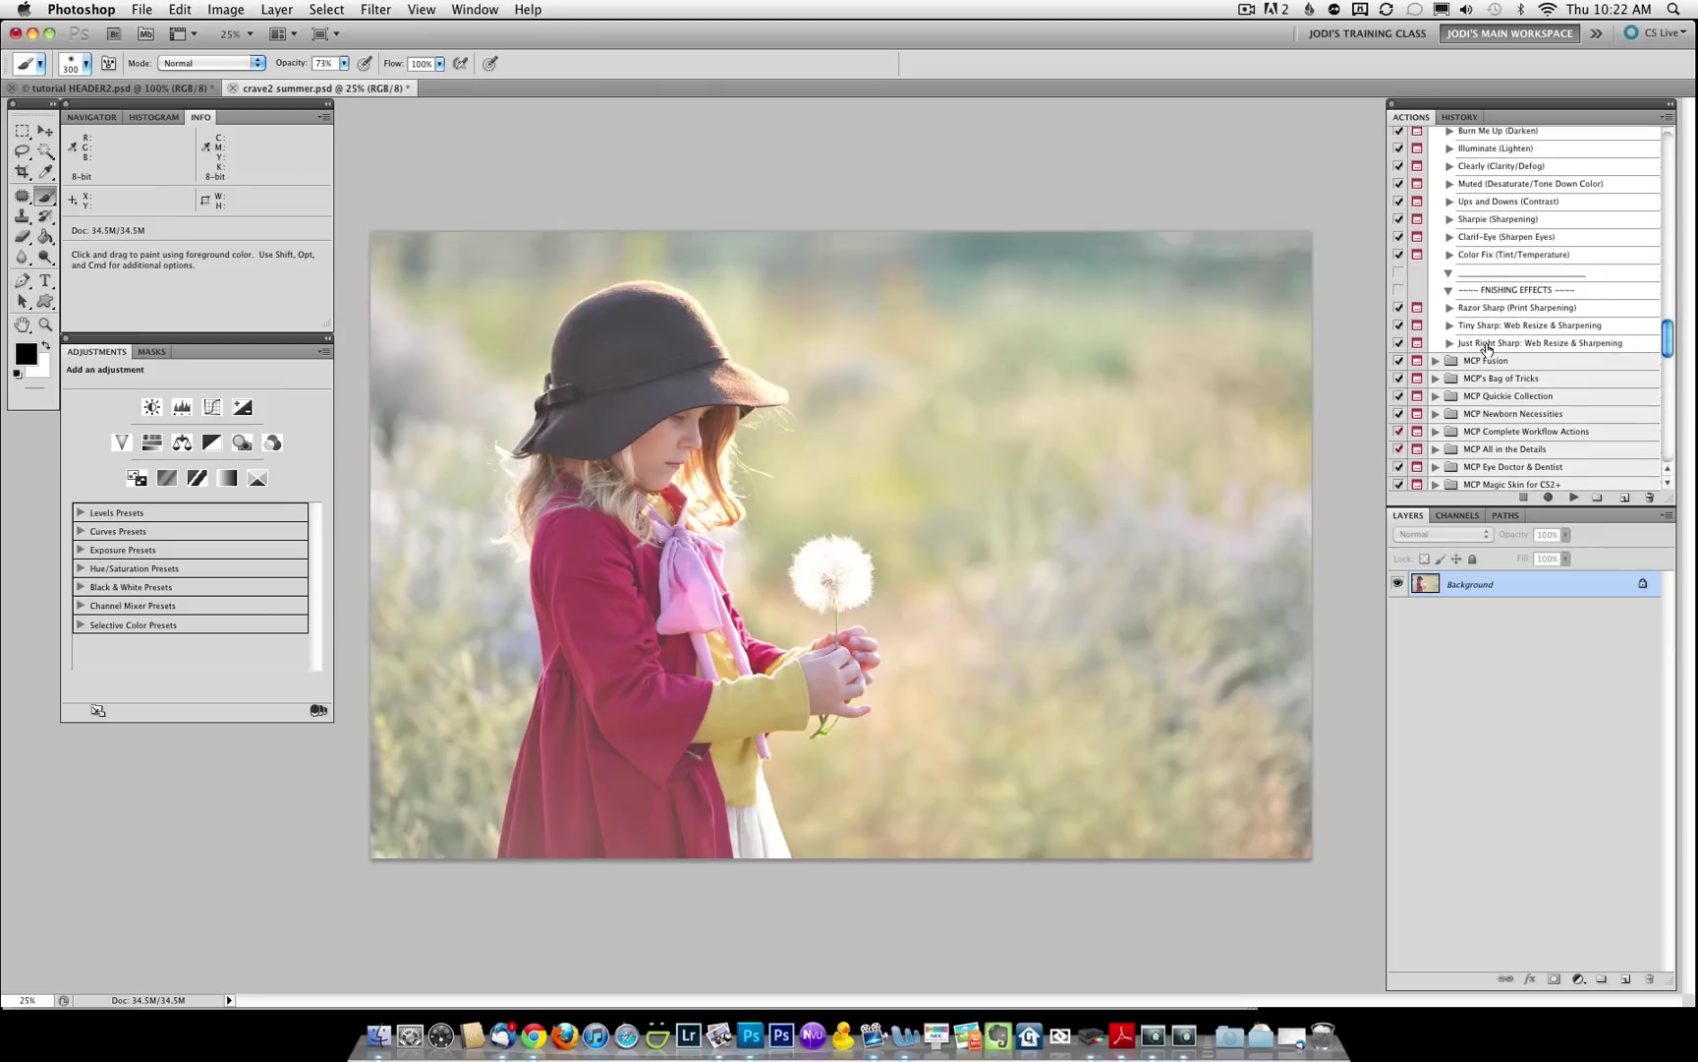
left_click(1441, 362)
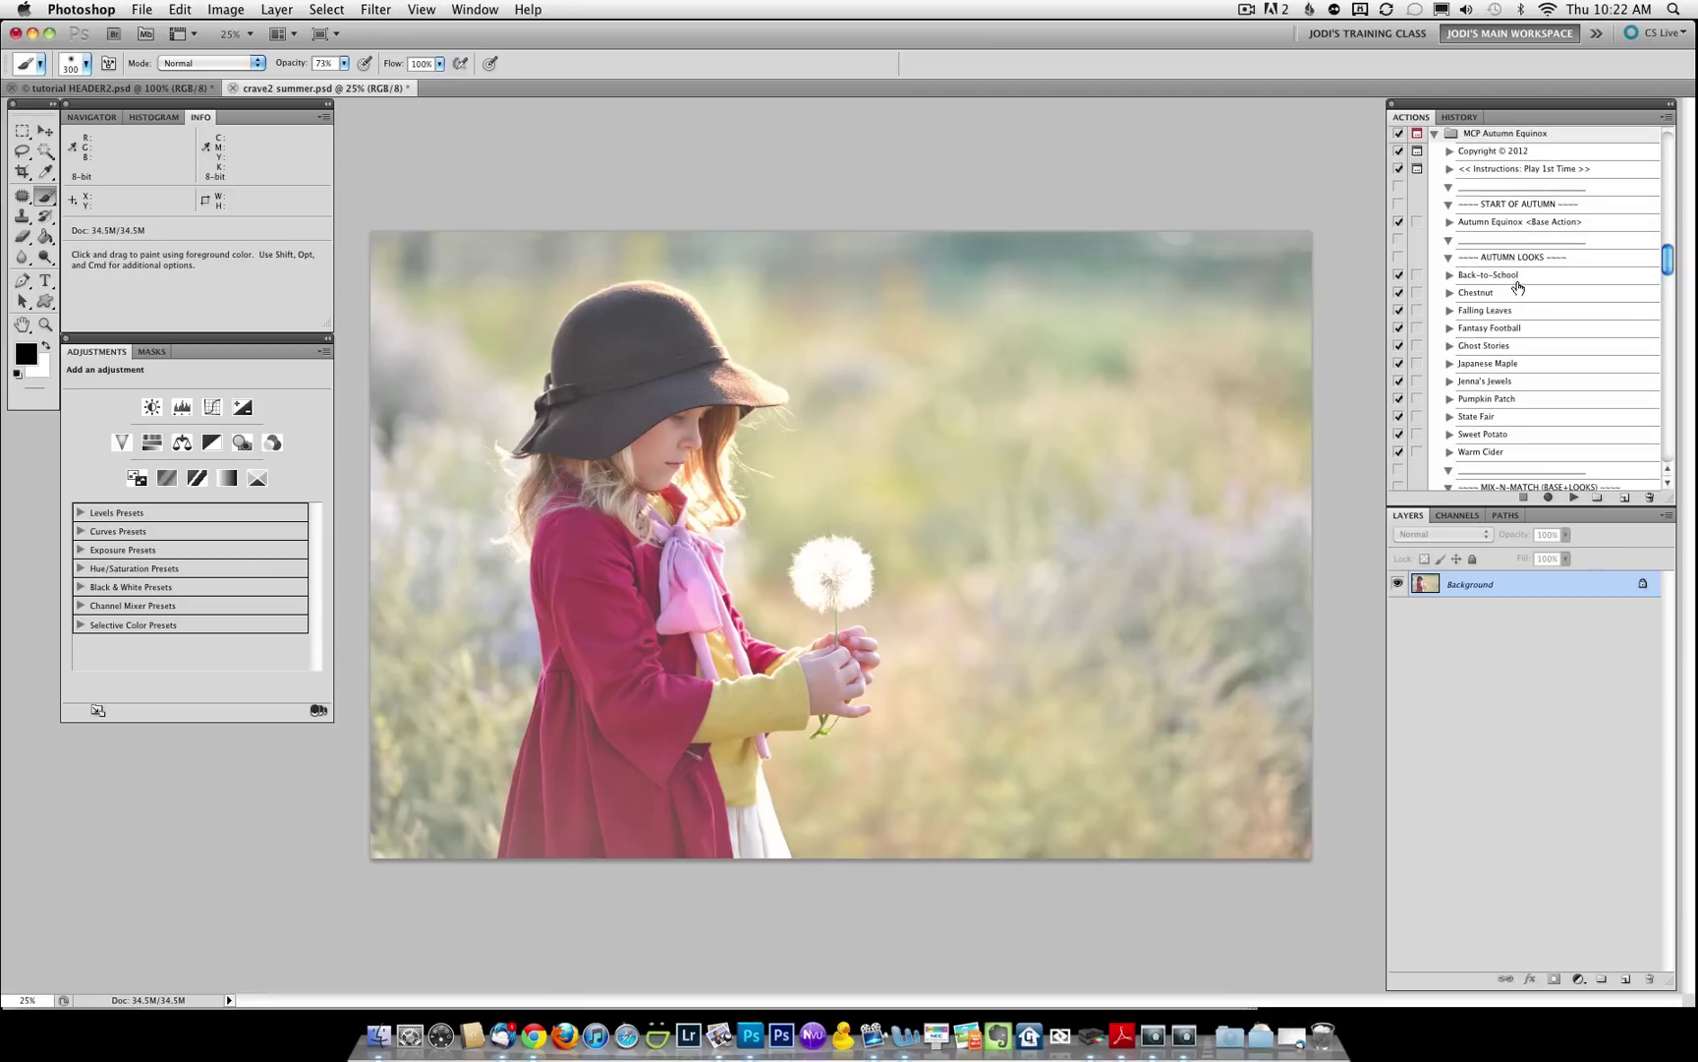
scroll(1516, 383, "down", 5)
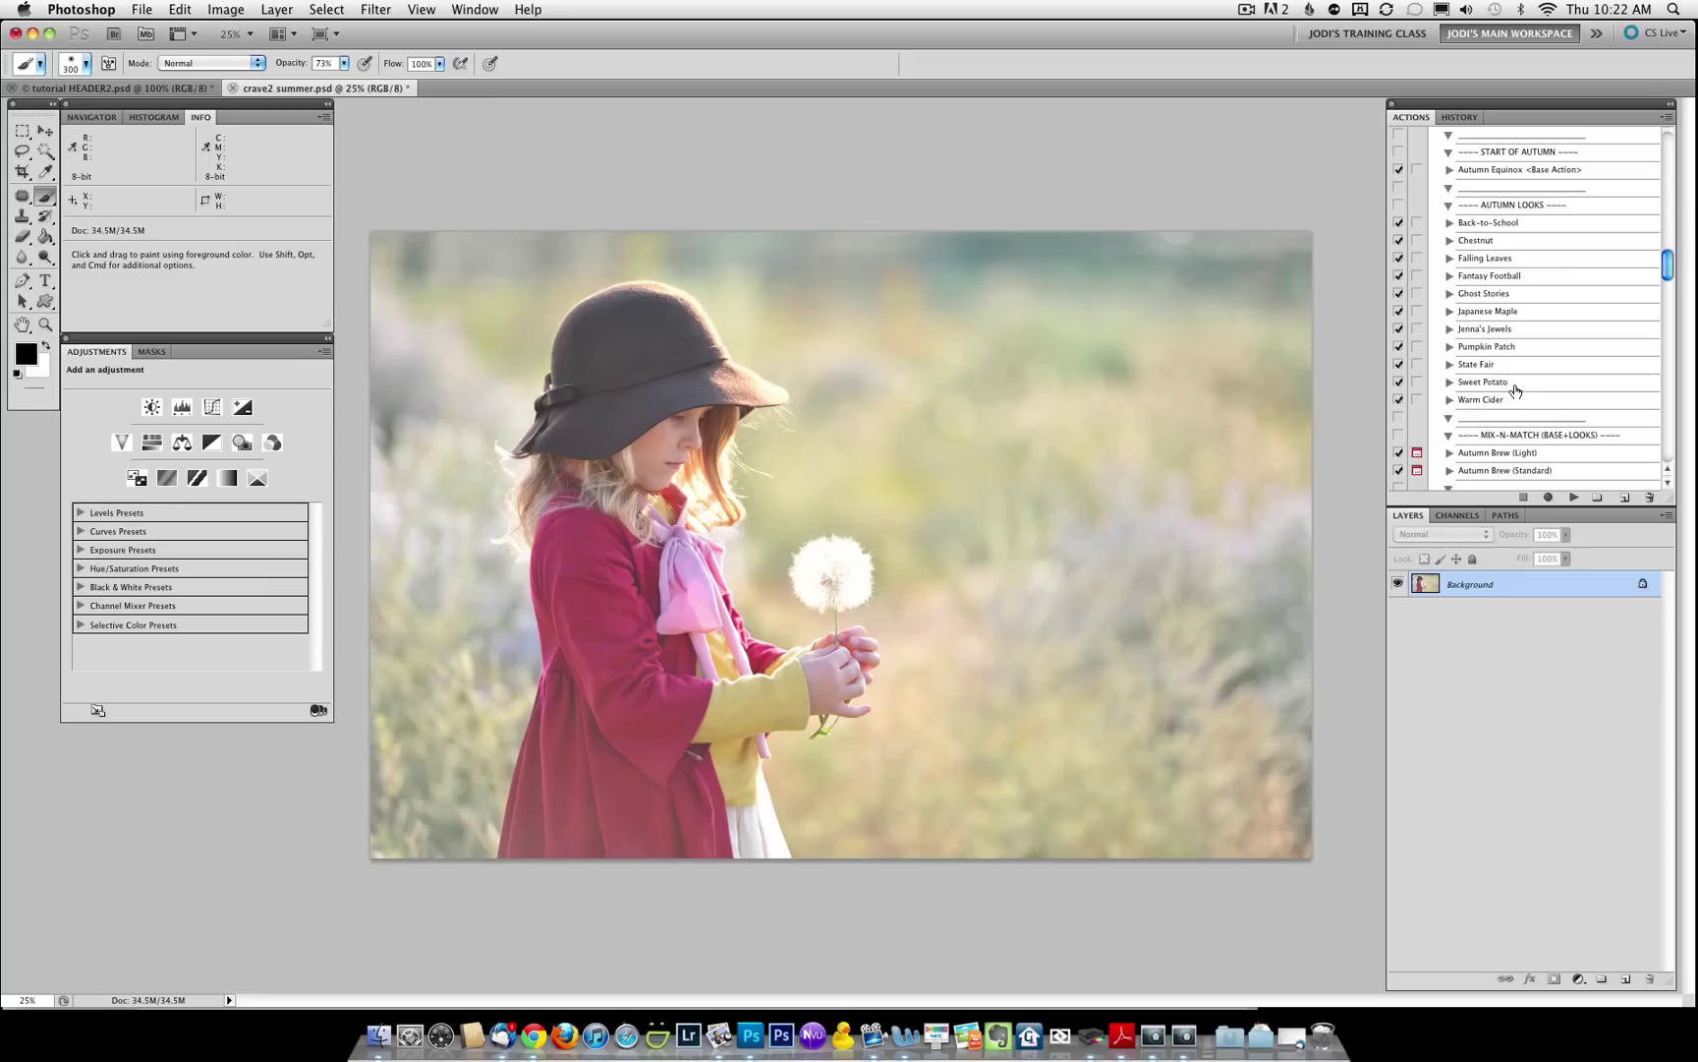
left_click(1492, 444)
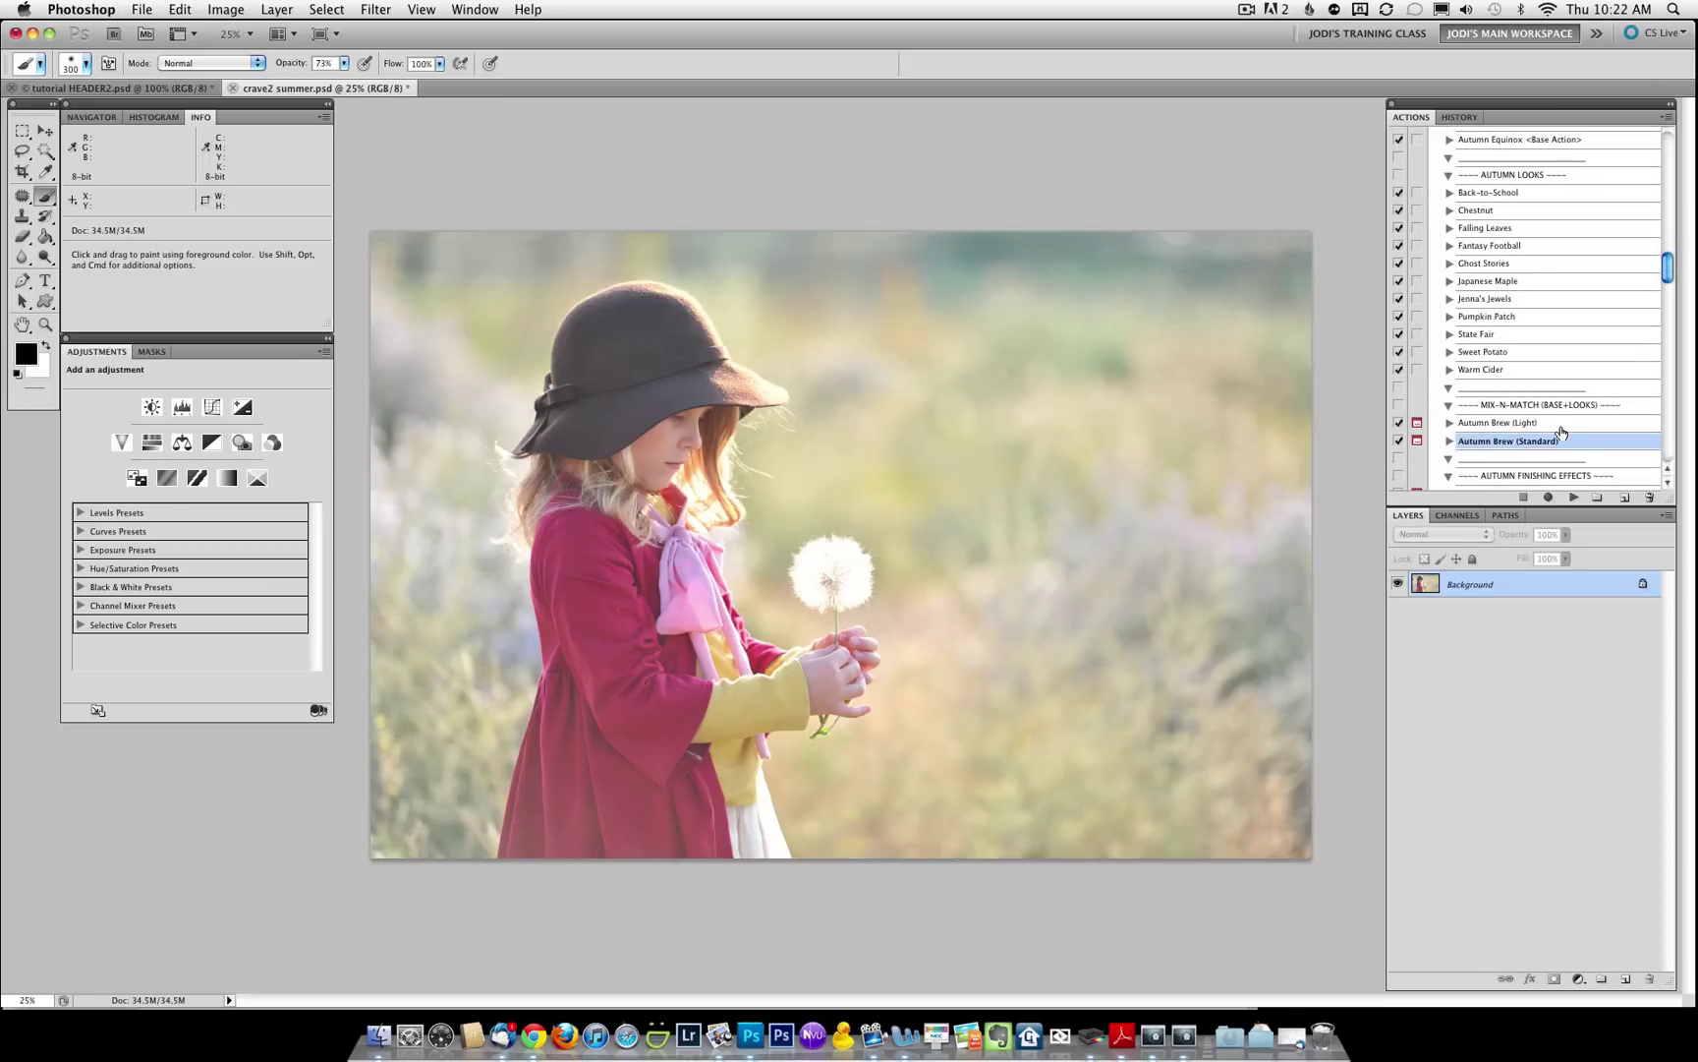
Play Autumn Brew (Standard) and switch on the Japanese Maple and Warm Cider looks.
left_click(1573, 496)
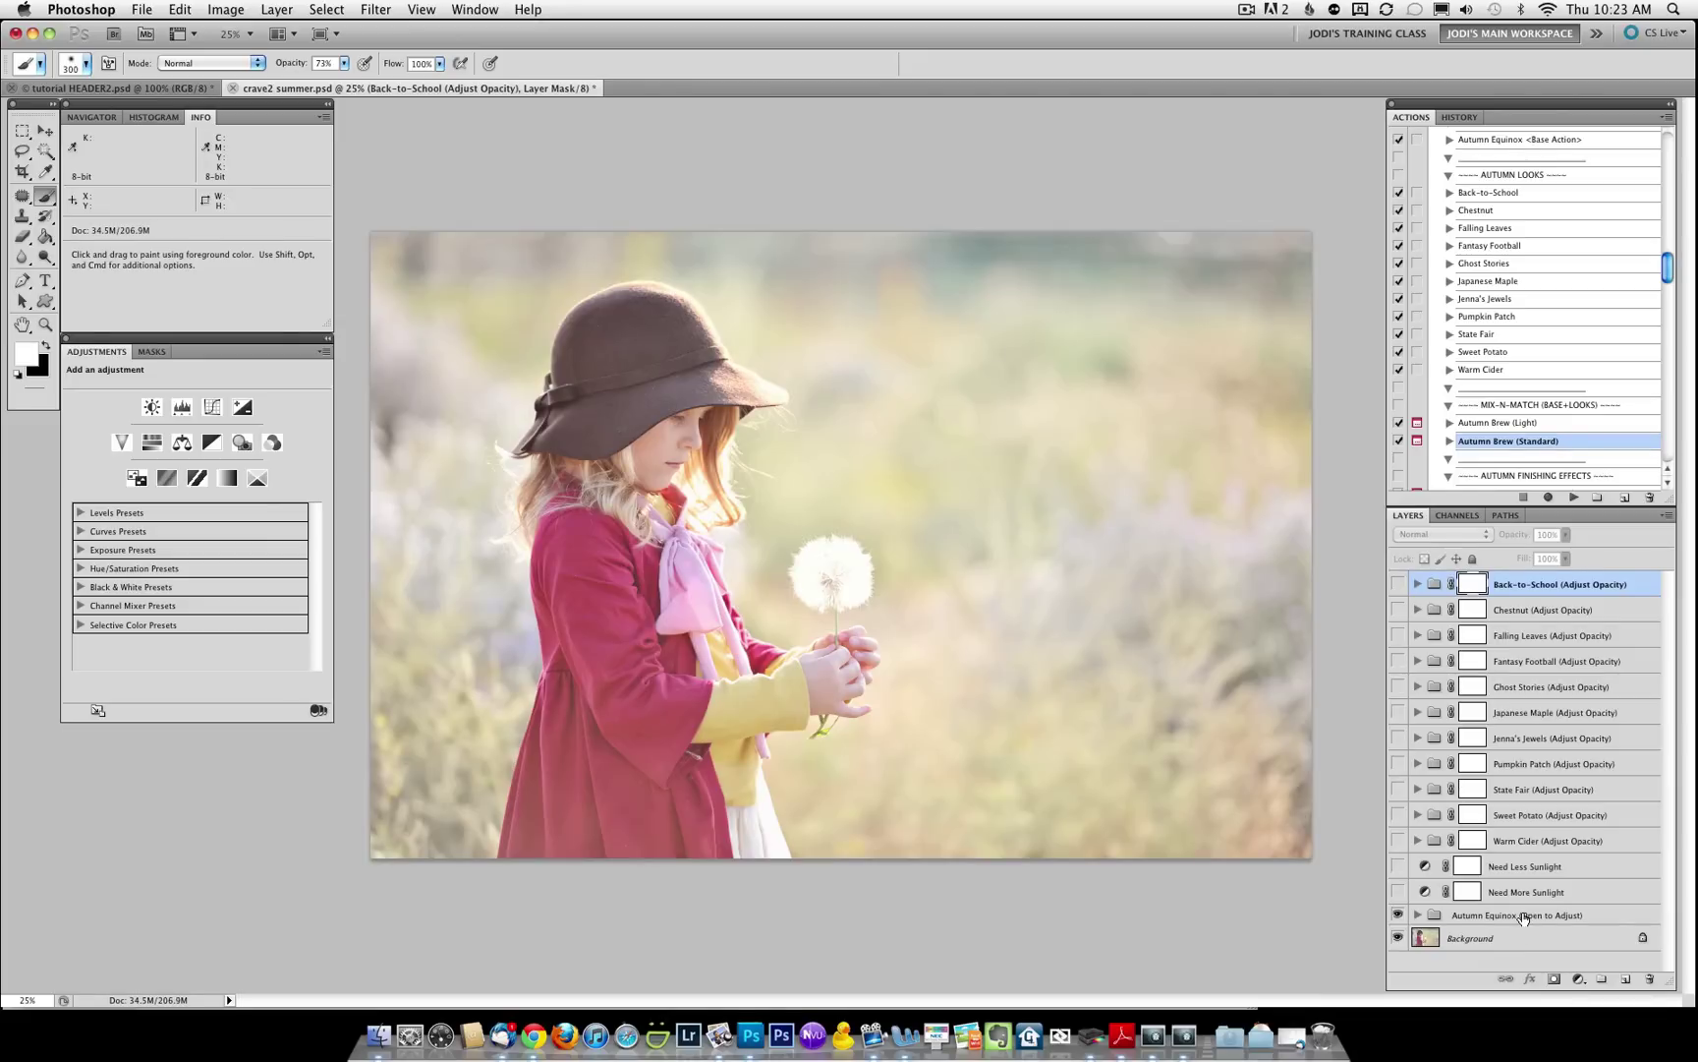
left_click(1543, 713)
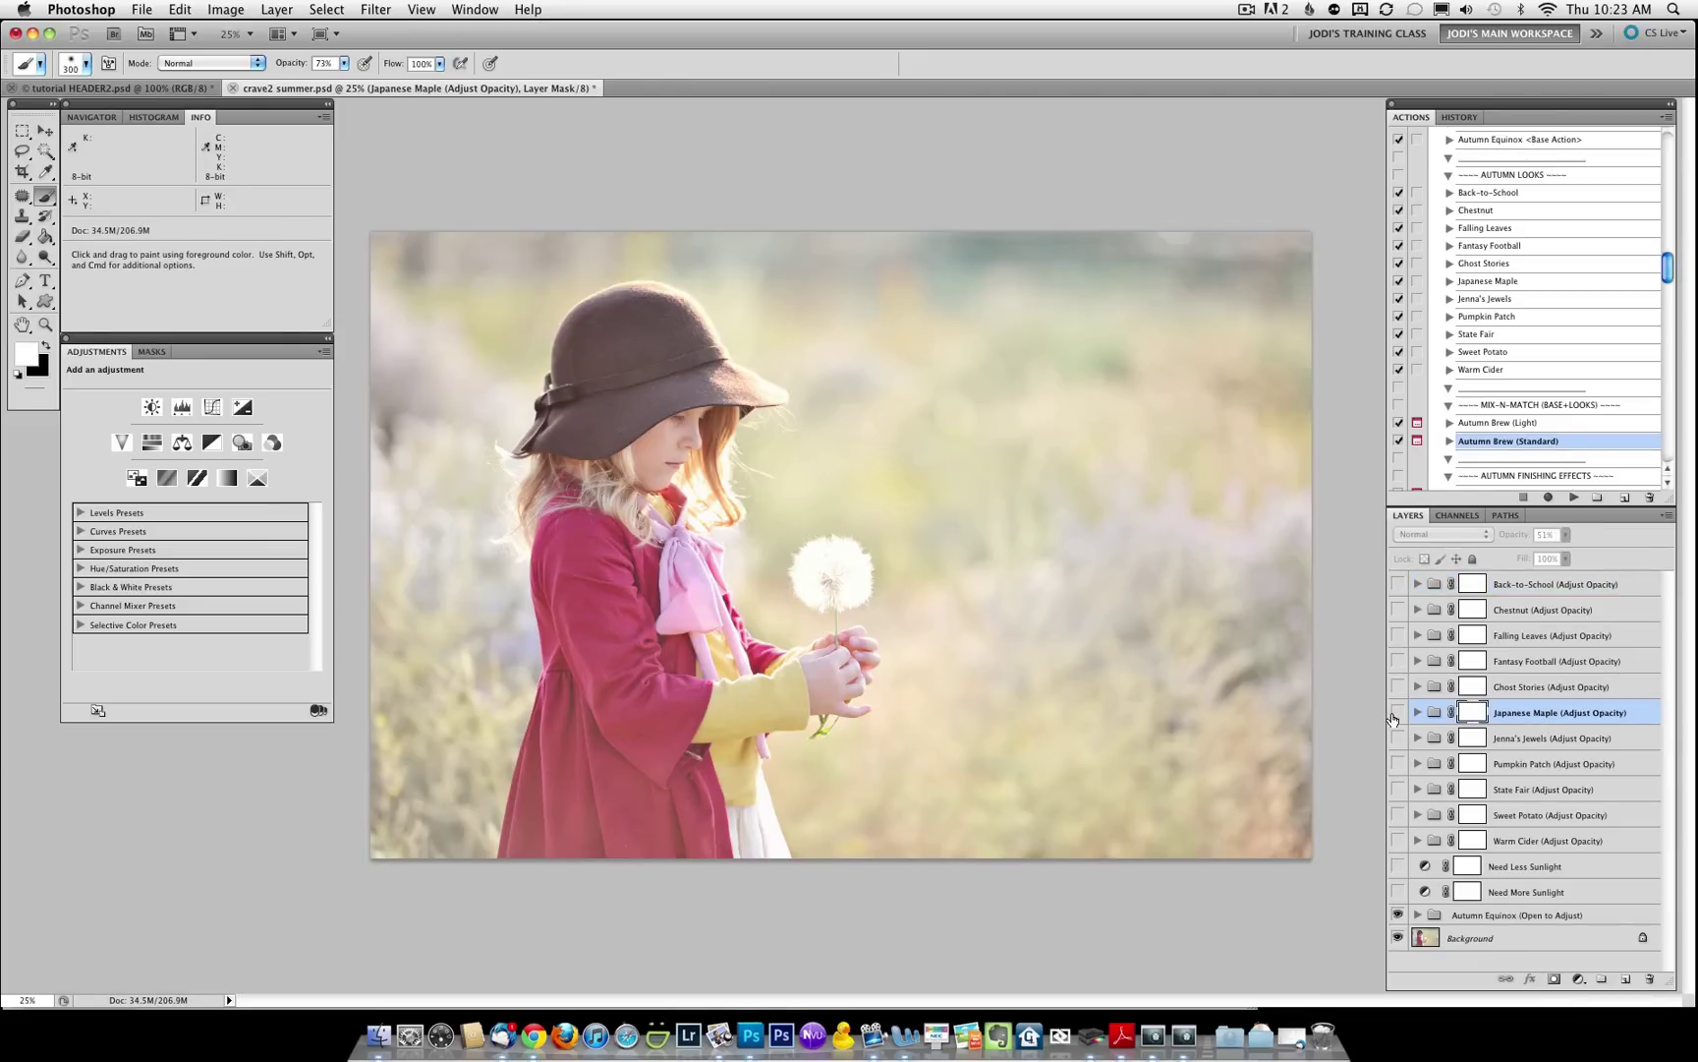
left_click(1397, 713)
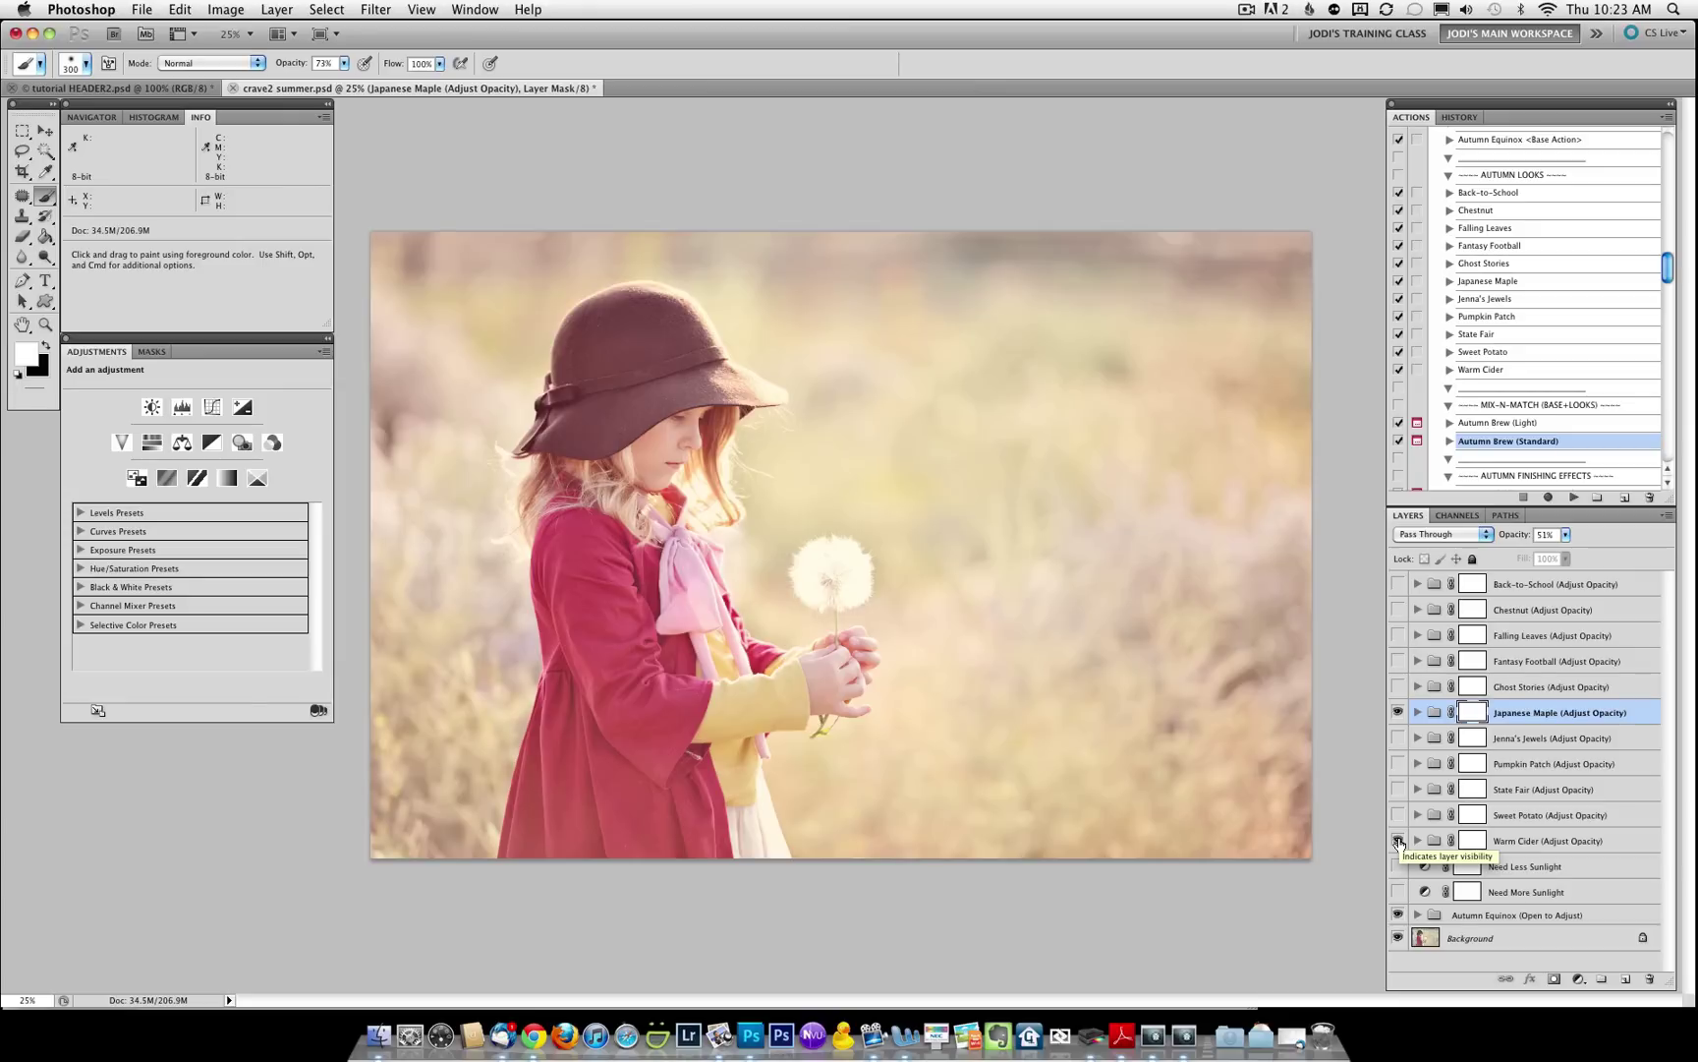
left_click(1399, 842)
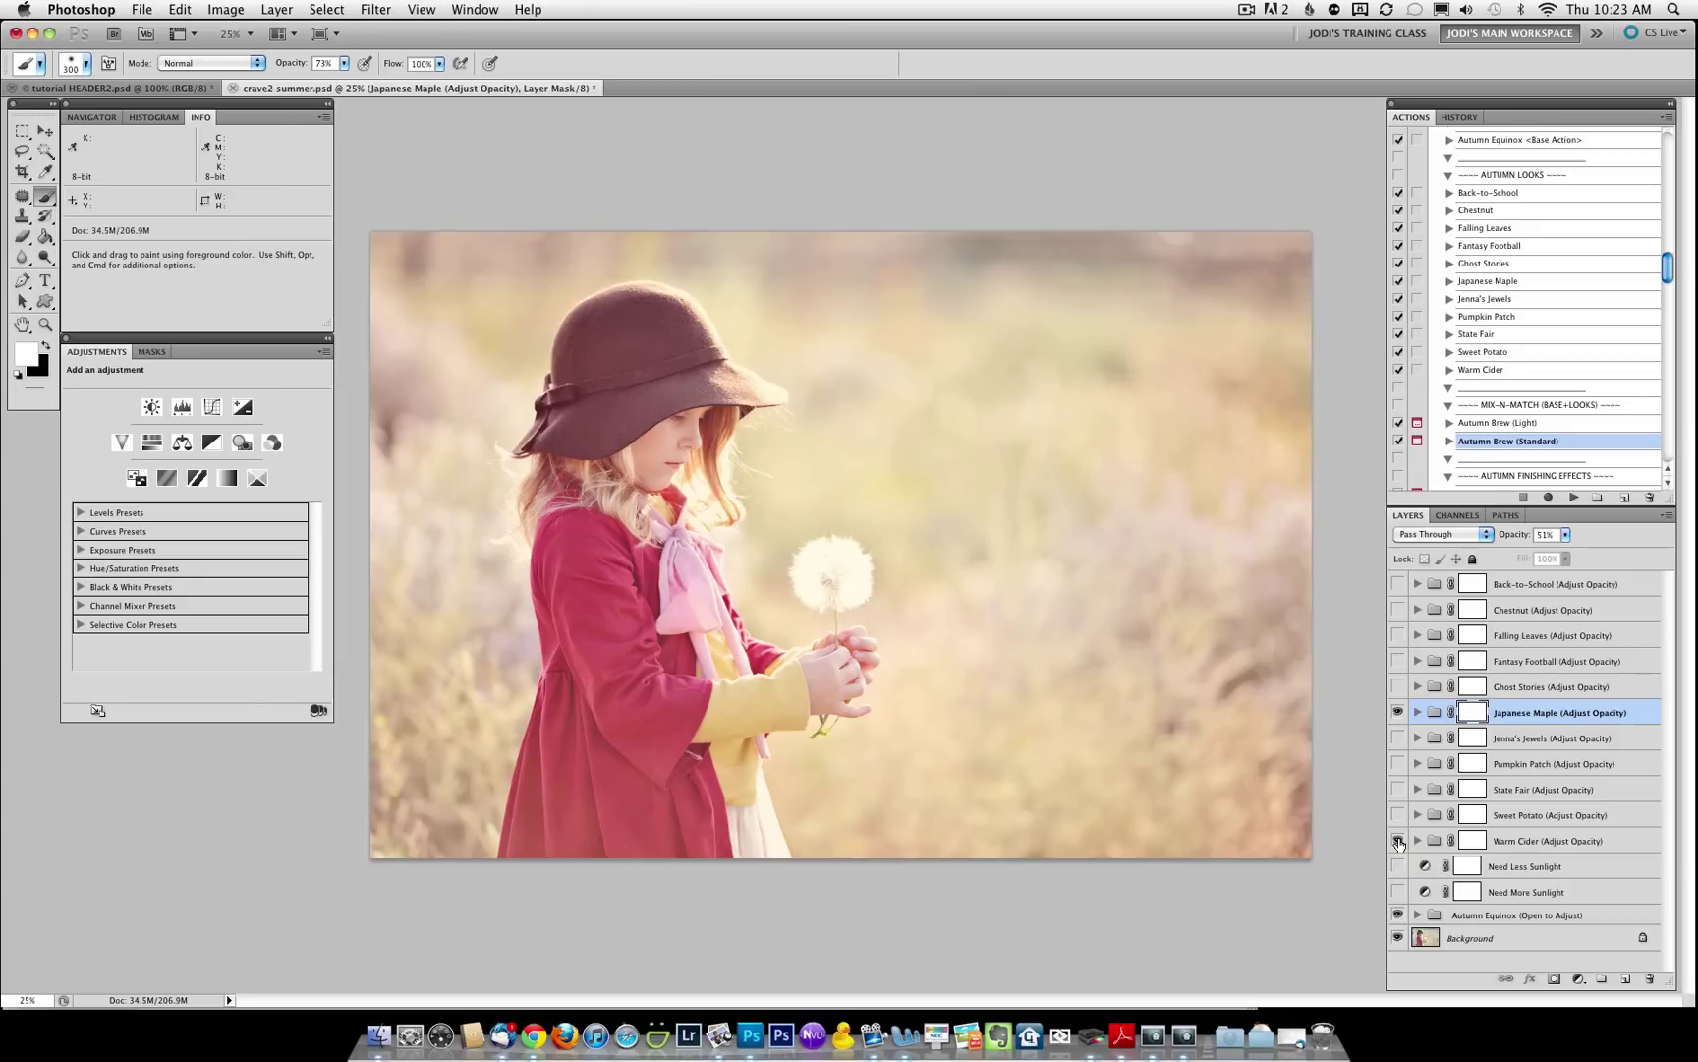
scroll(1528, 423, "down", 1)
scroll(1528, 423, "down", 5)
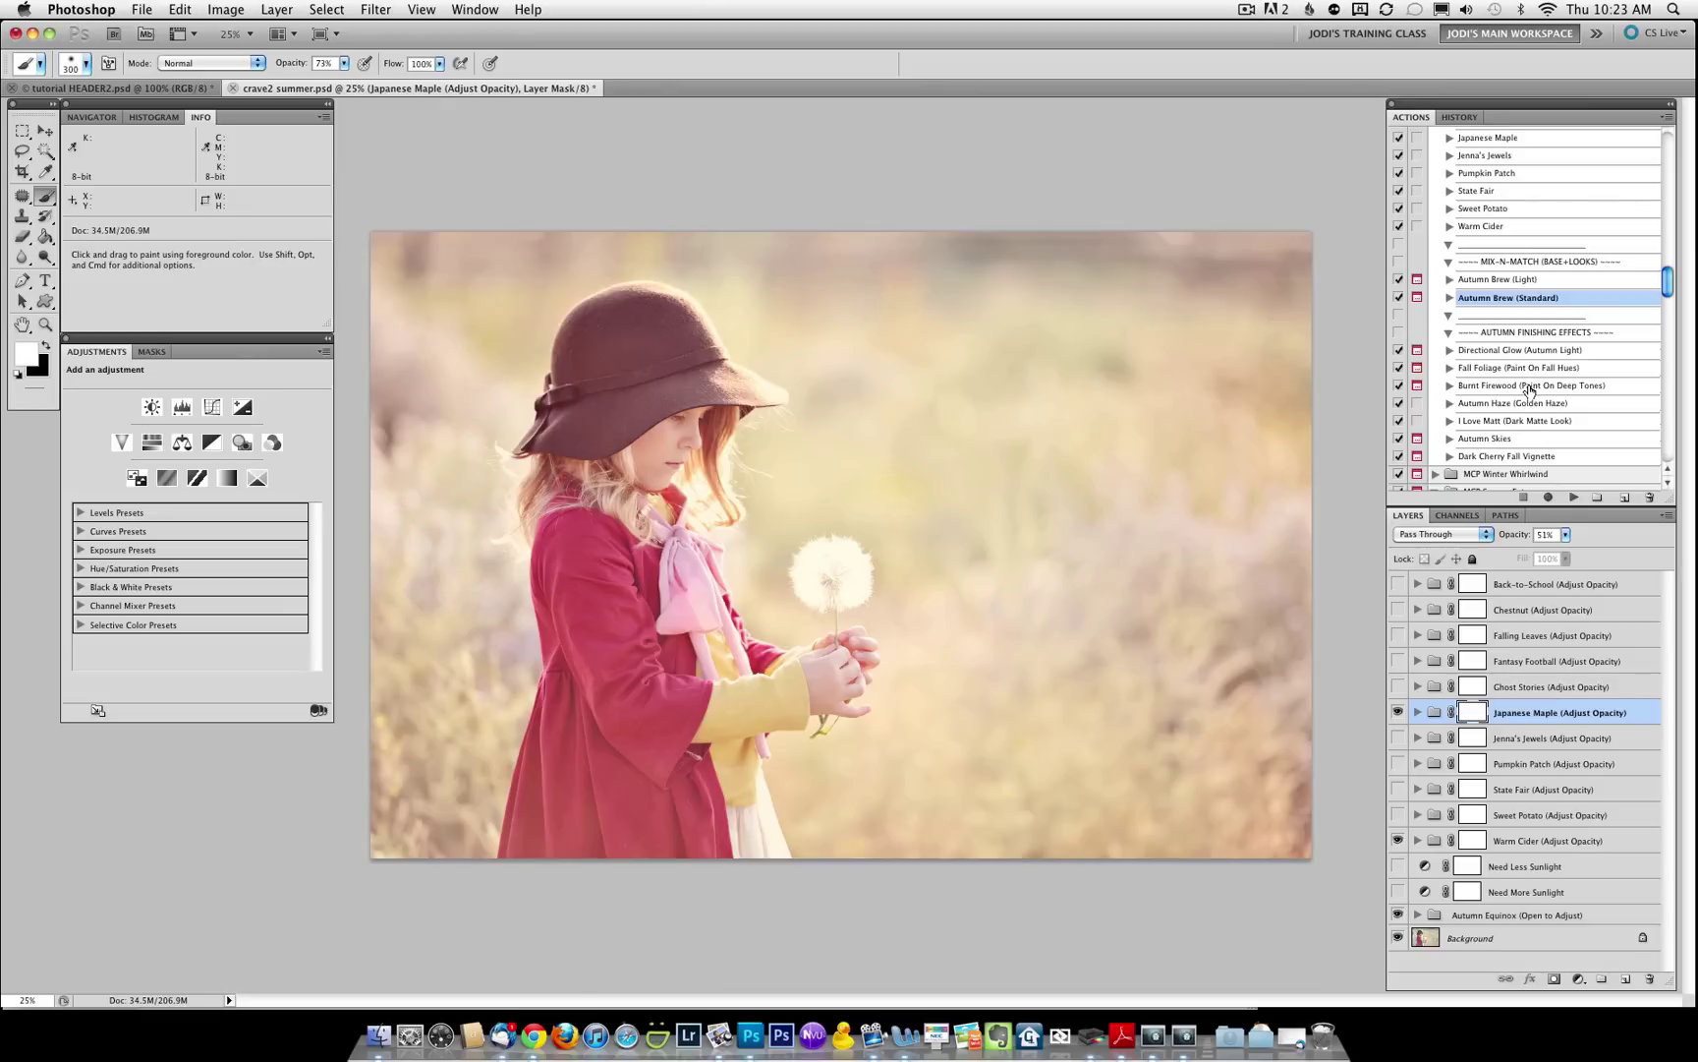
left_click(1528, 388)
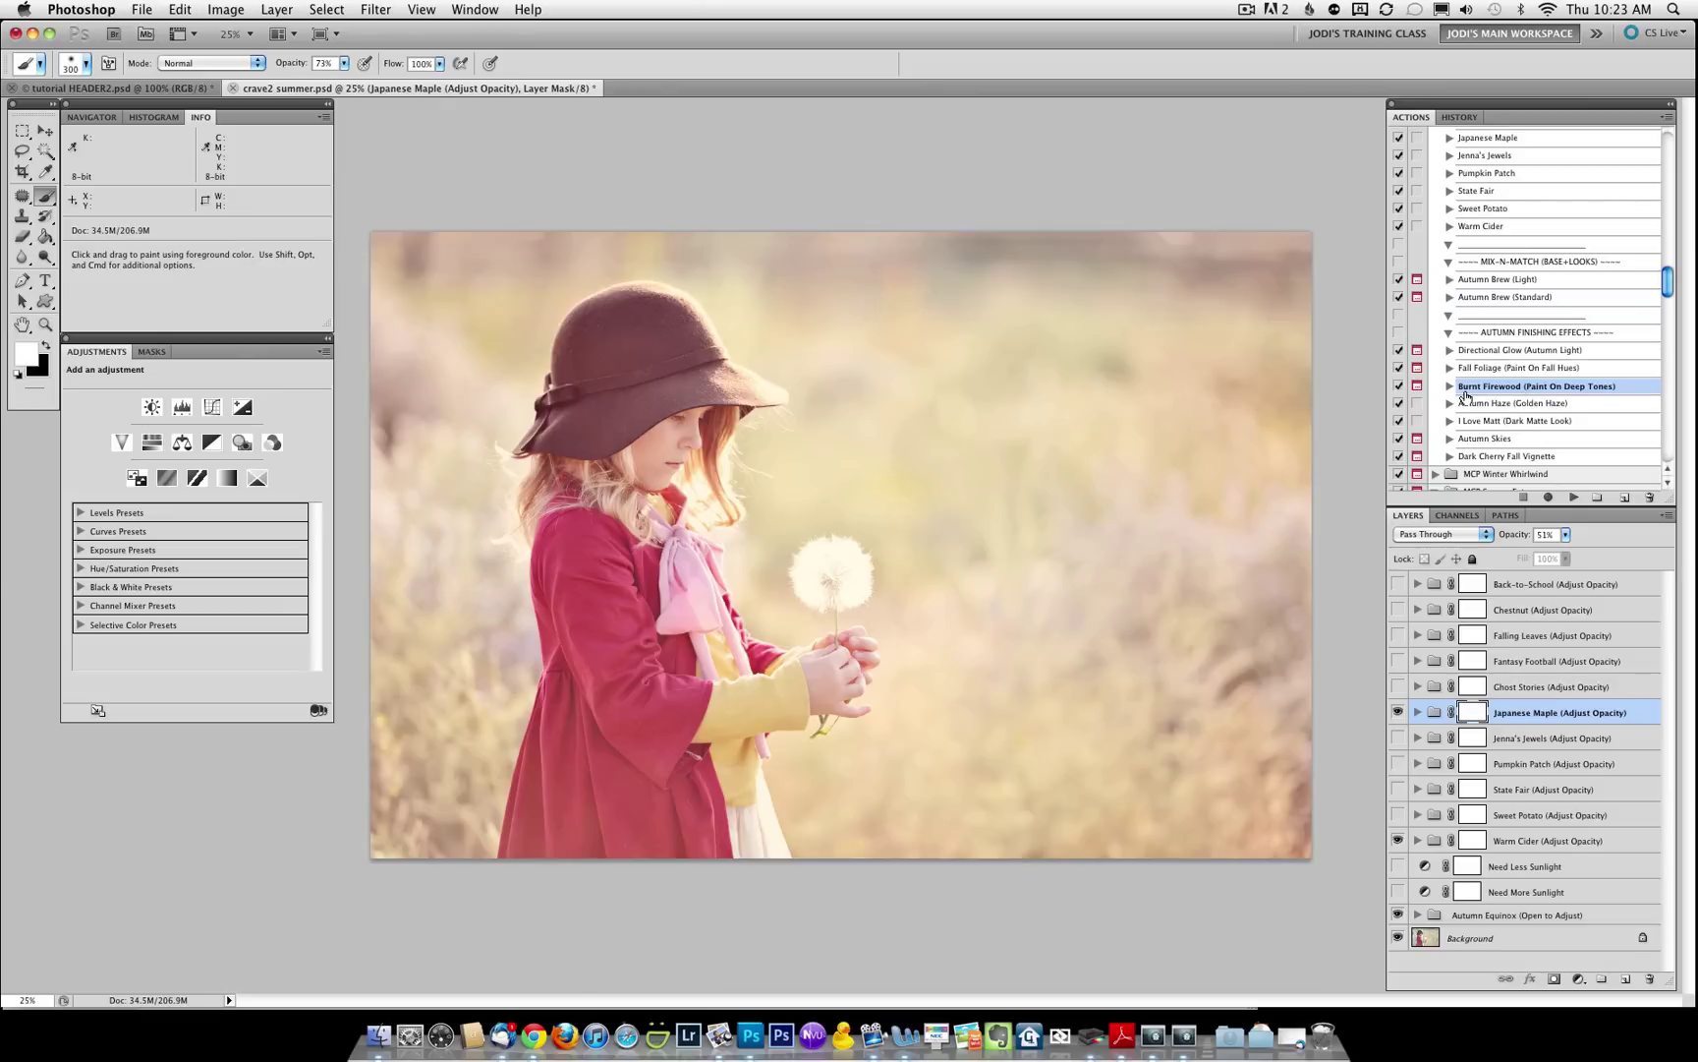
Play Burnt Firewood (Paint On Deep Tones) and paint warm deep tones over the background and red coat.
left_click(1571, 497)
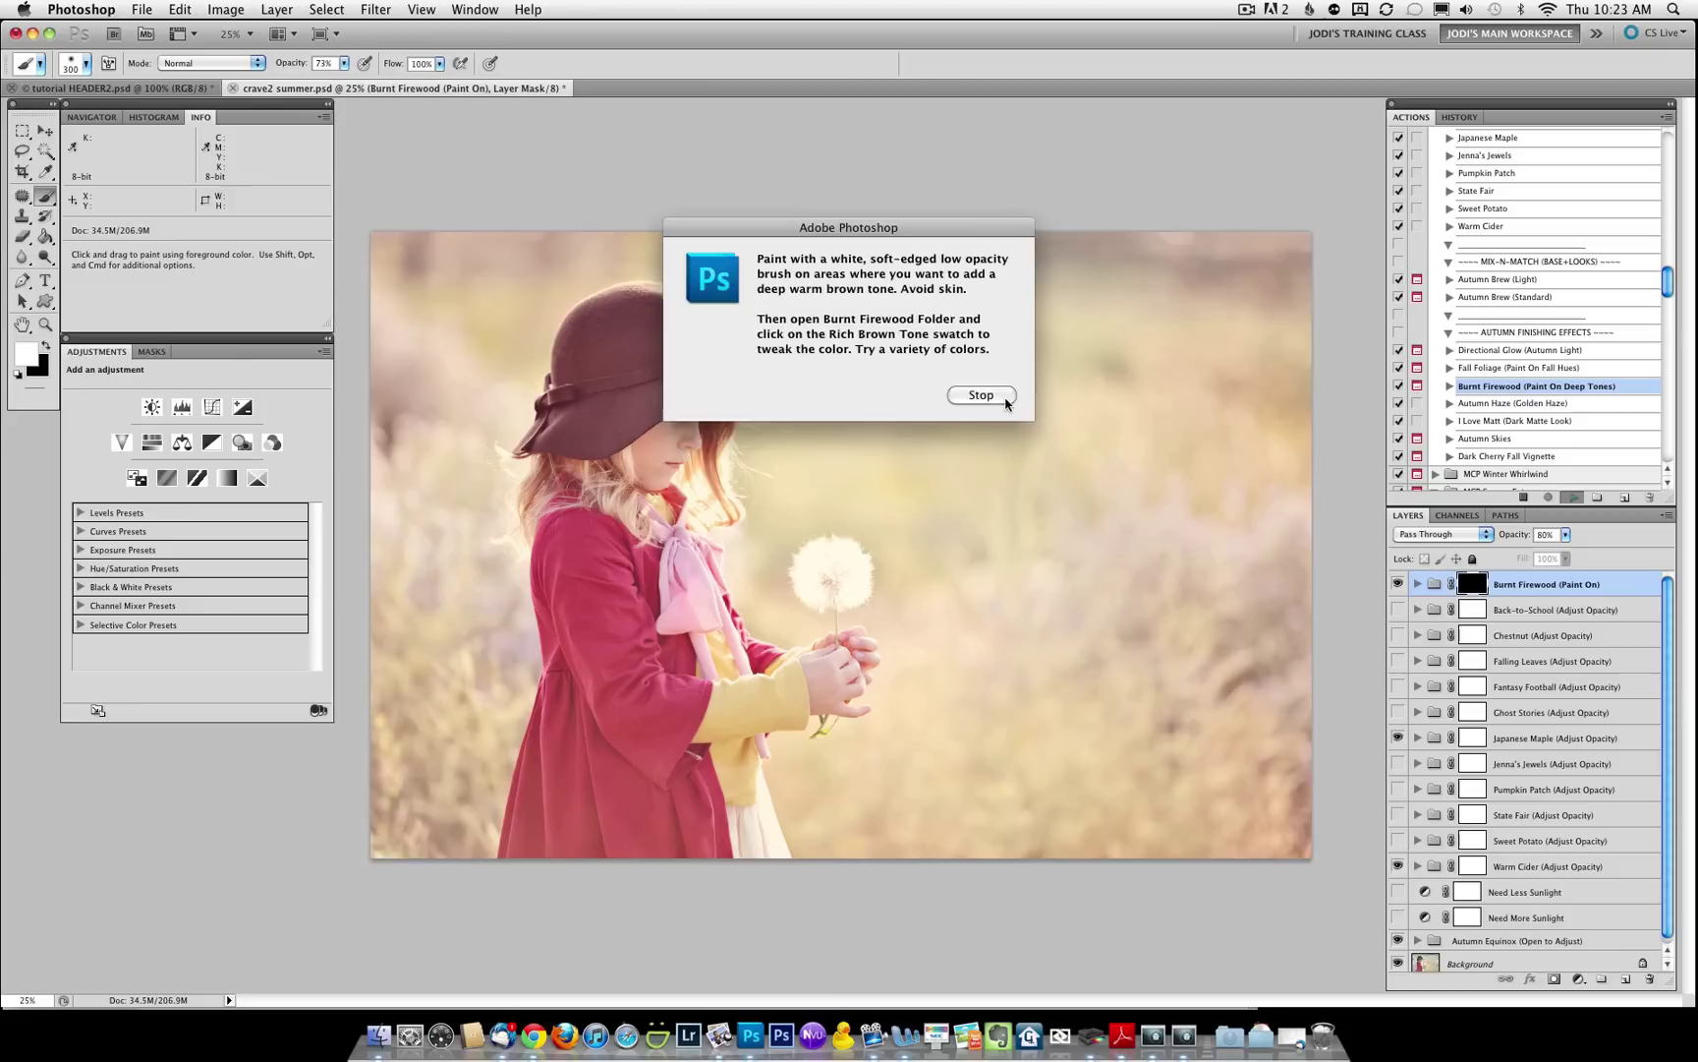
left_click(980, 395)
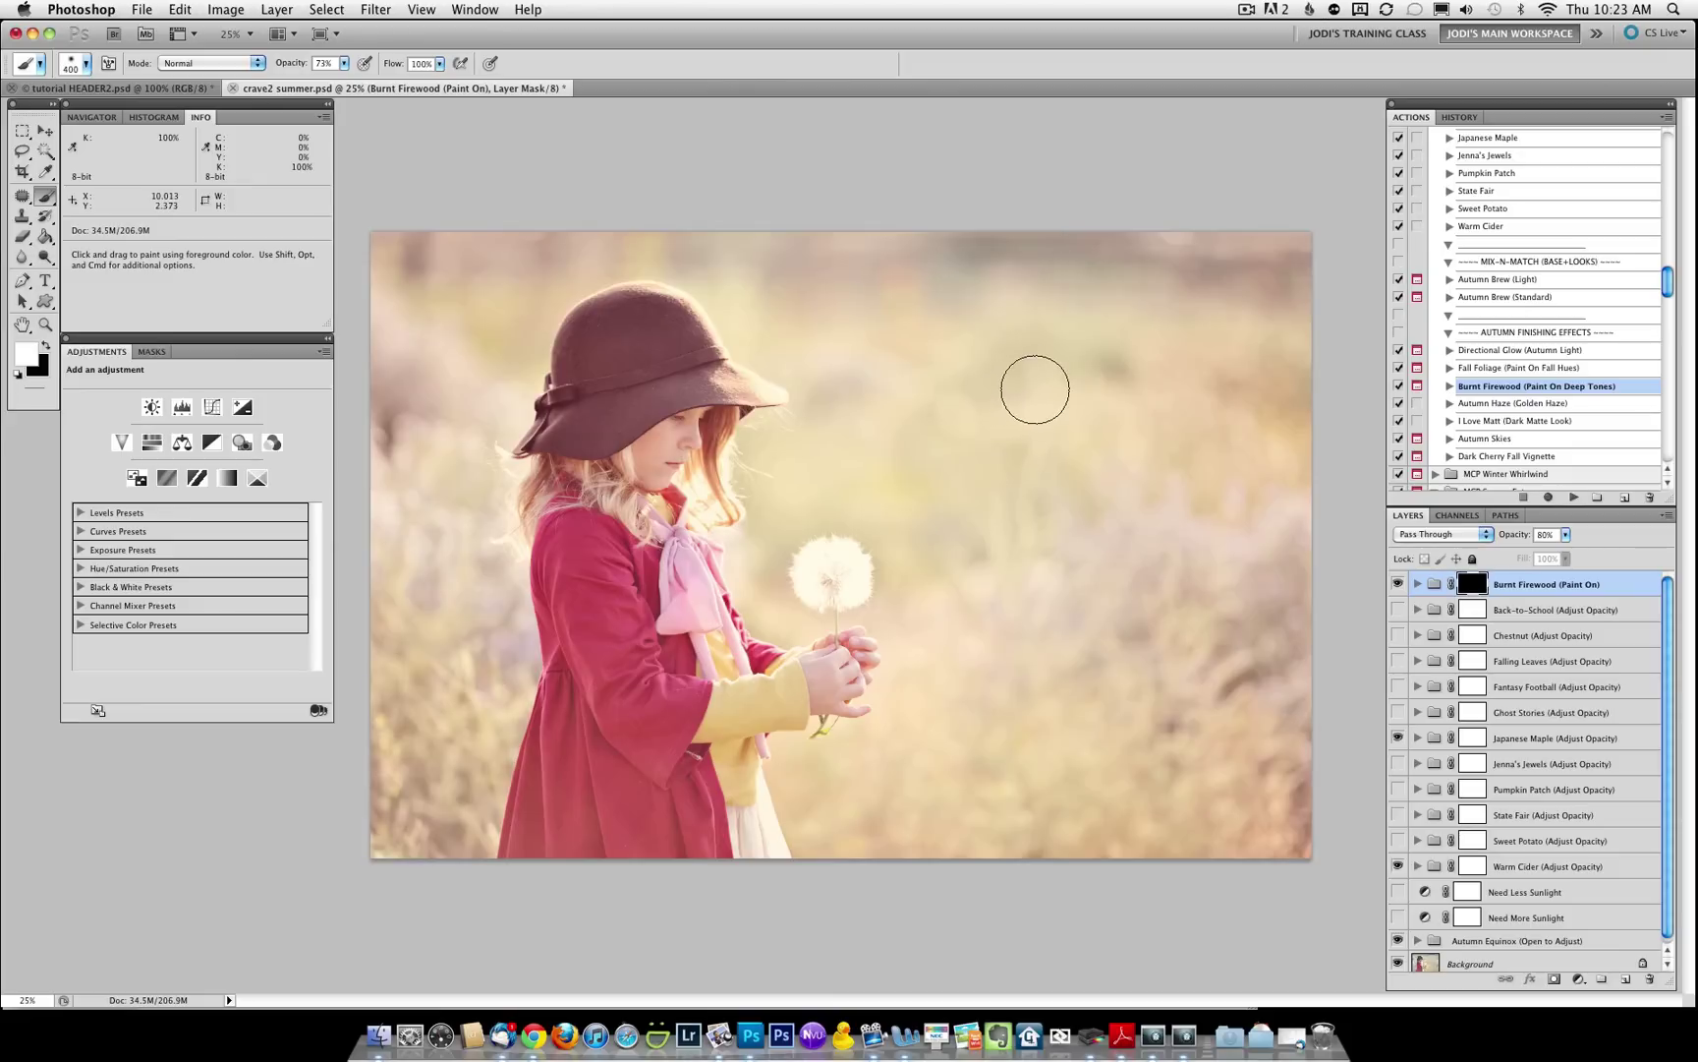
key("bracketright")
key("bracketright")
key("bracketright")
key("bracketright")
key("bracketright")
key("bracketright")
key("bracketright")
key("bracketright")
key("bracketright")
key("bracketright")
left_click(1202, 246)
left_click_drag(1236, 799, 1225, 732)
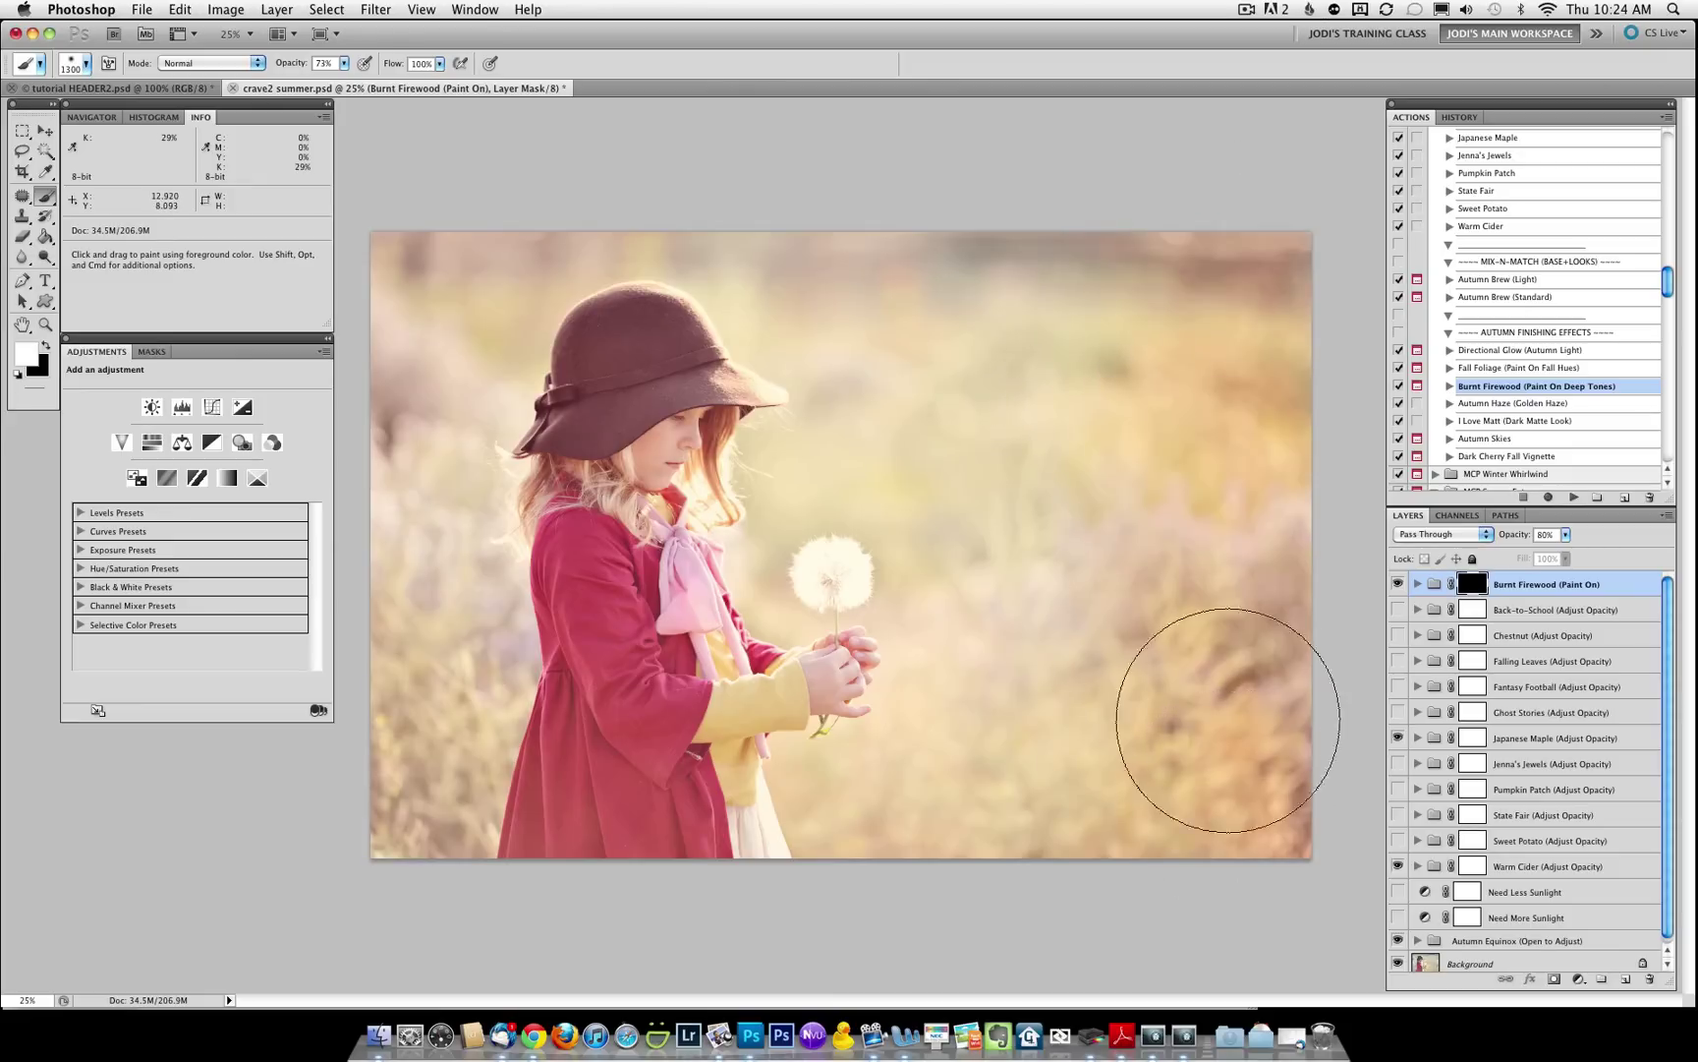
mouse_move(919, 396)
left_mouse_down()
mouse_move(1026, 775)
mouse_move(811, 768)
mouse_move(875, 834)
mouse_move(983, 750)
mouse_move(887, 284)
left_mouse_up()
mouse_move(533, 689)
left_mouse_down()
mouse_move(594, 693)
mouse_move(594, 638)
mouse_move(622, 673)
mouse_move(576, 798)
mouse_move(456, 825)
mouse_move(352, 362)
mouse_move(377, 449)
mouse_move(415, 375)
mouse_move(569, 247)
left_mouse_up()
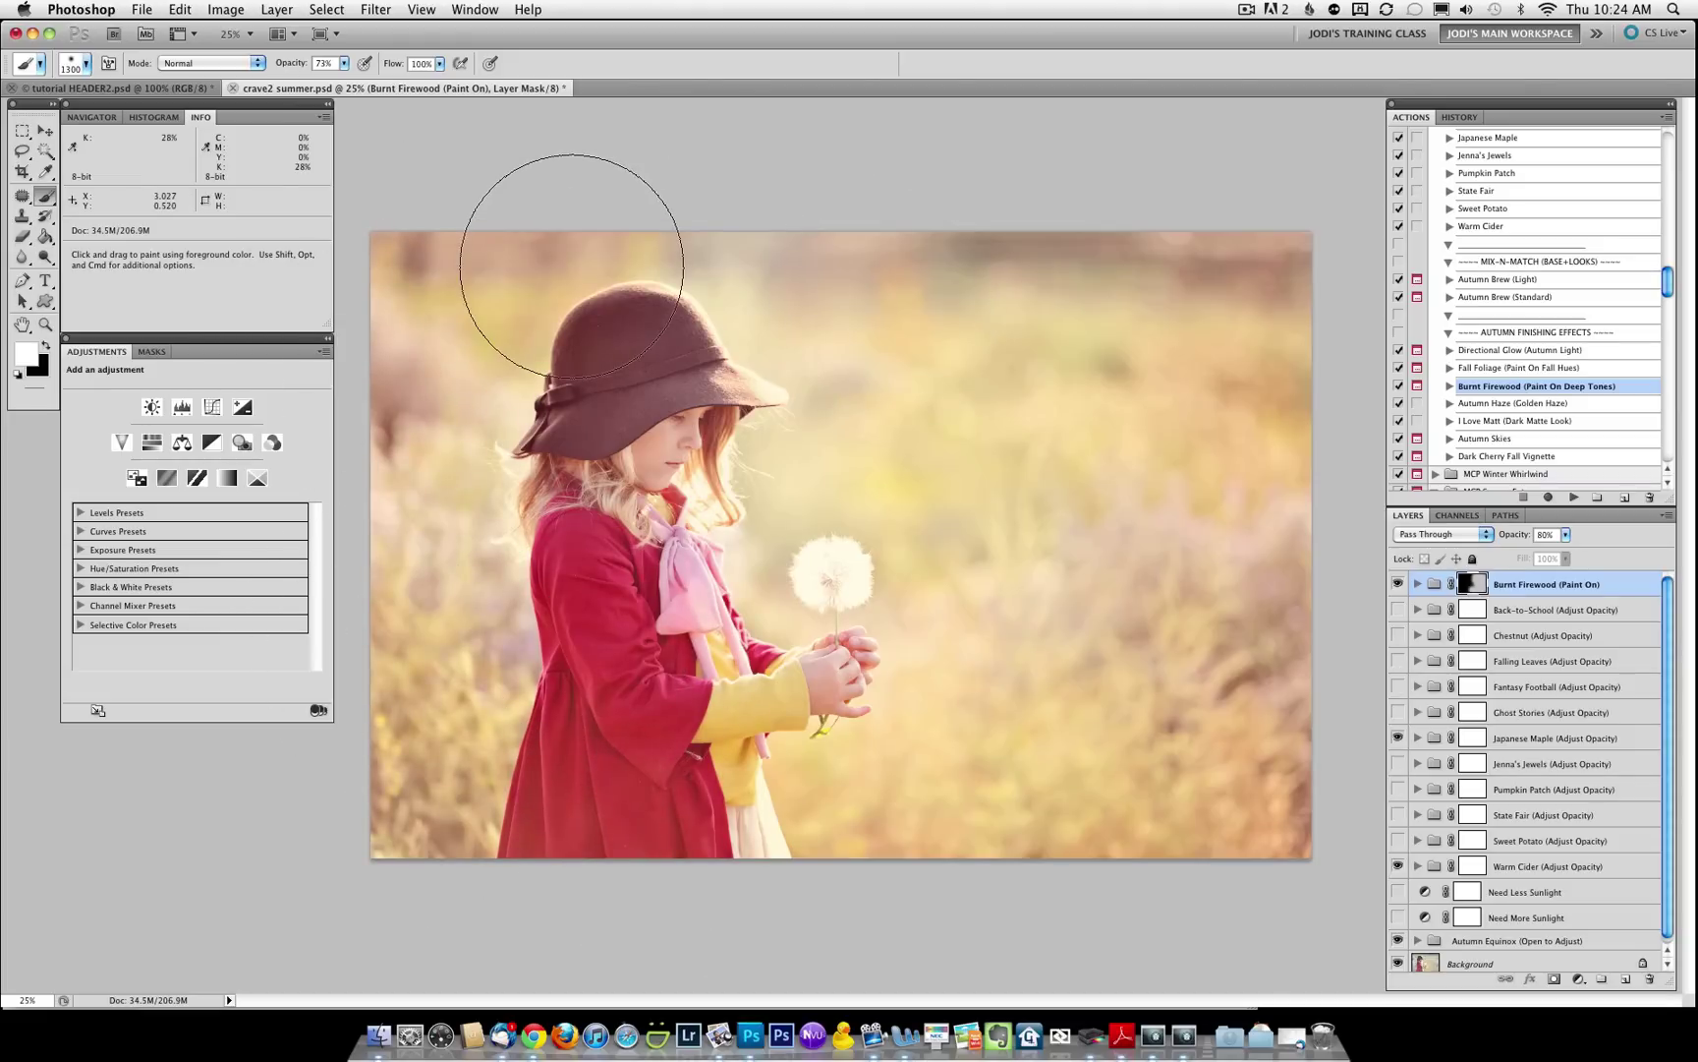
key("bracketleft")
key("bracketleft")
key("bracketleft")
key("bracketleft")
key("bracketleft")
key("bracketleft")
key("bracketleft")
key("bracketleft")
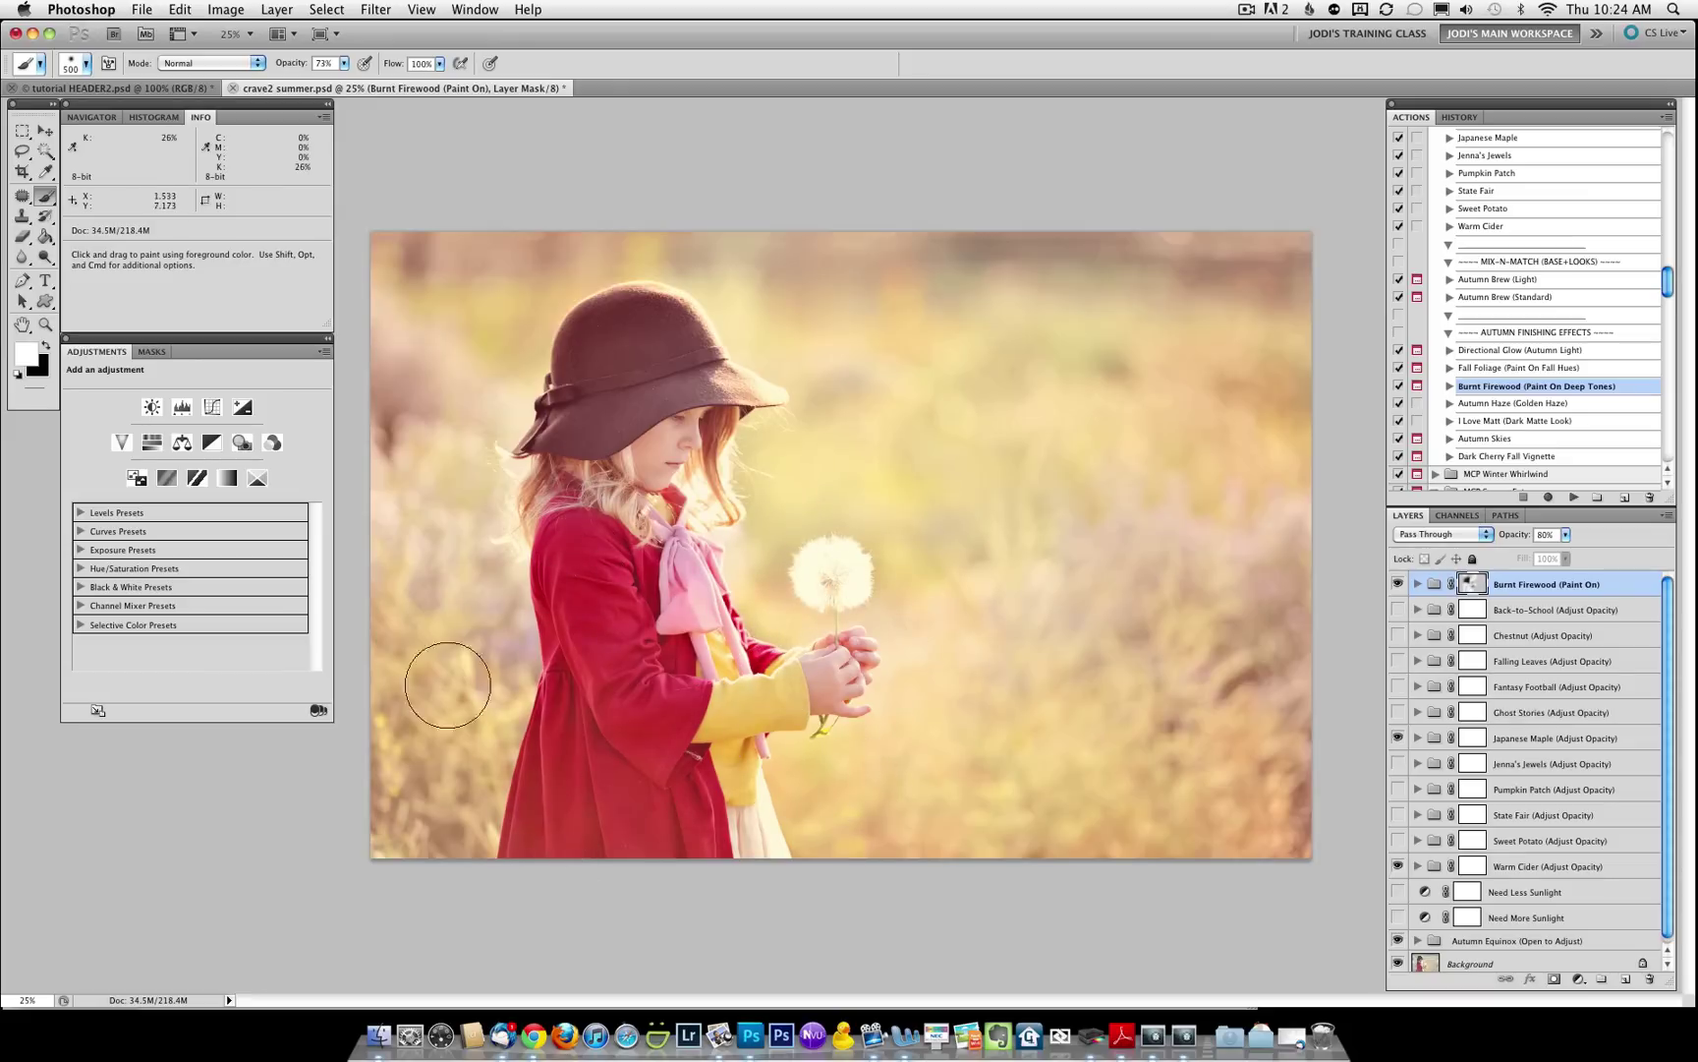
key("bracketright")
key("bracketright")
key("bracketright")
key("bracketright")
key("bracketright")
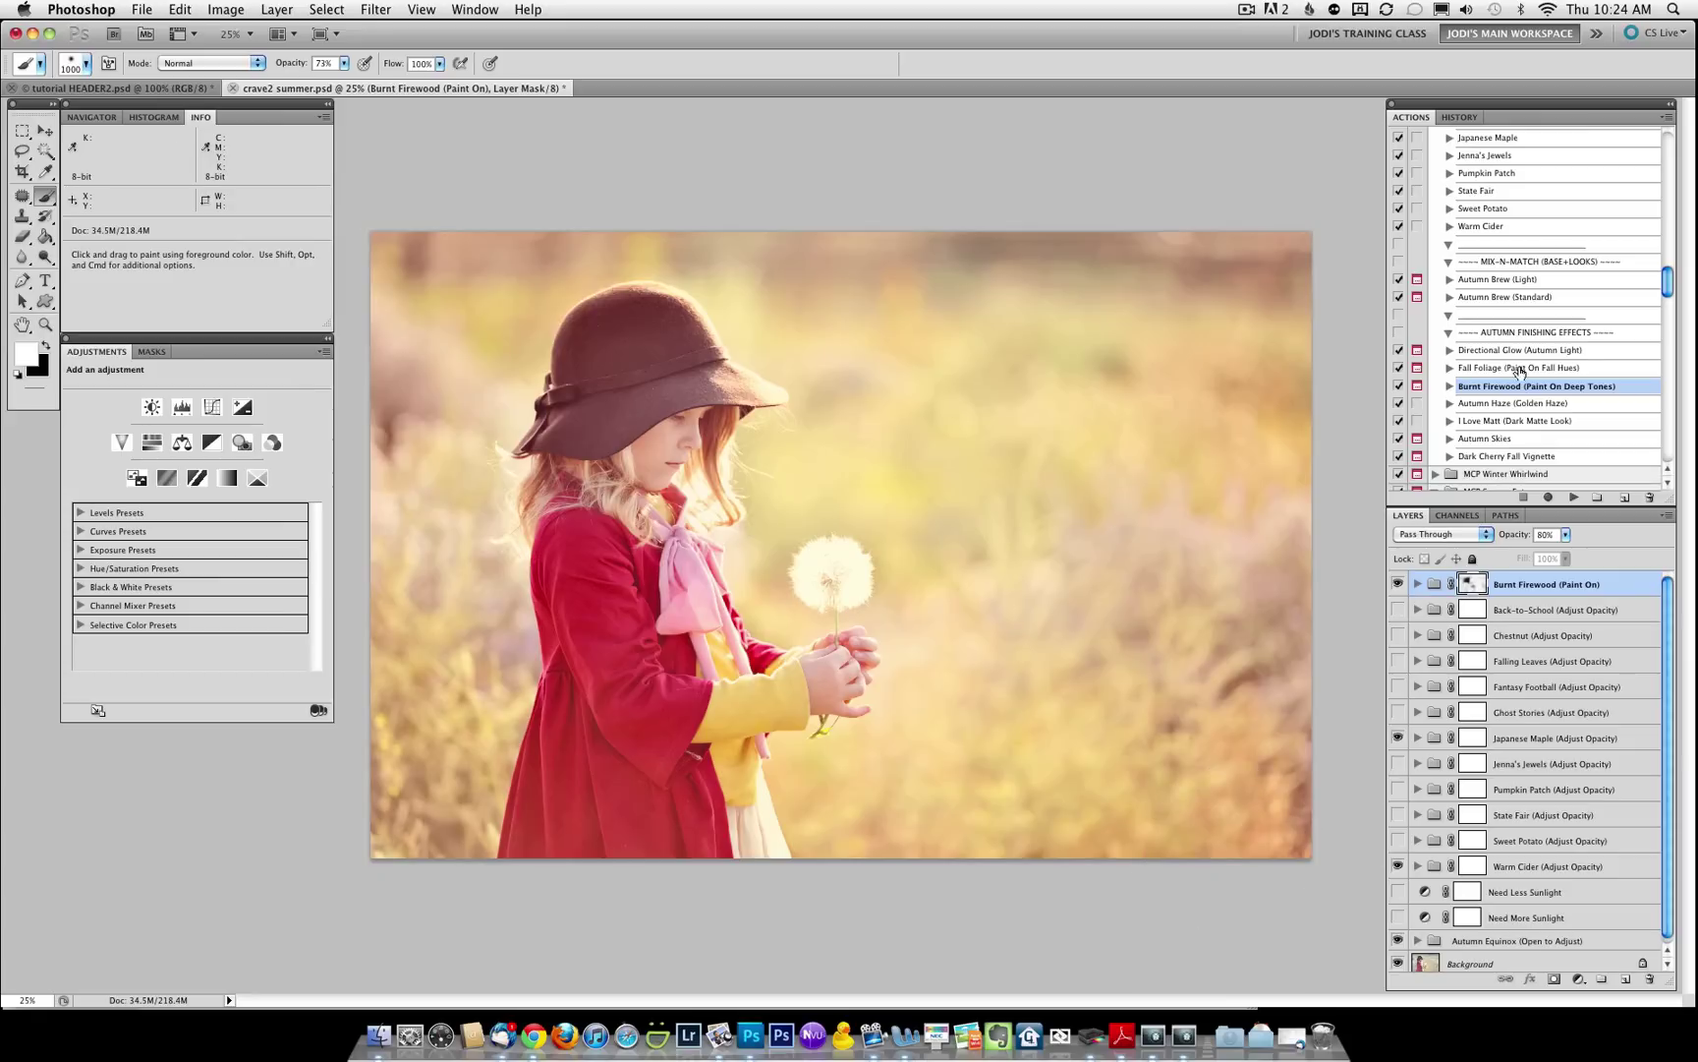
Add the Dark Cherry Fall Vignette and set its layer opacity to 44%.
left_click(1496, 457)
left_click(1571, 499)
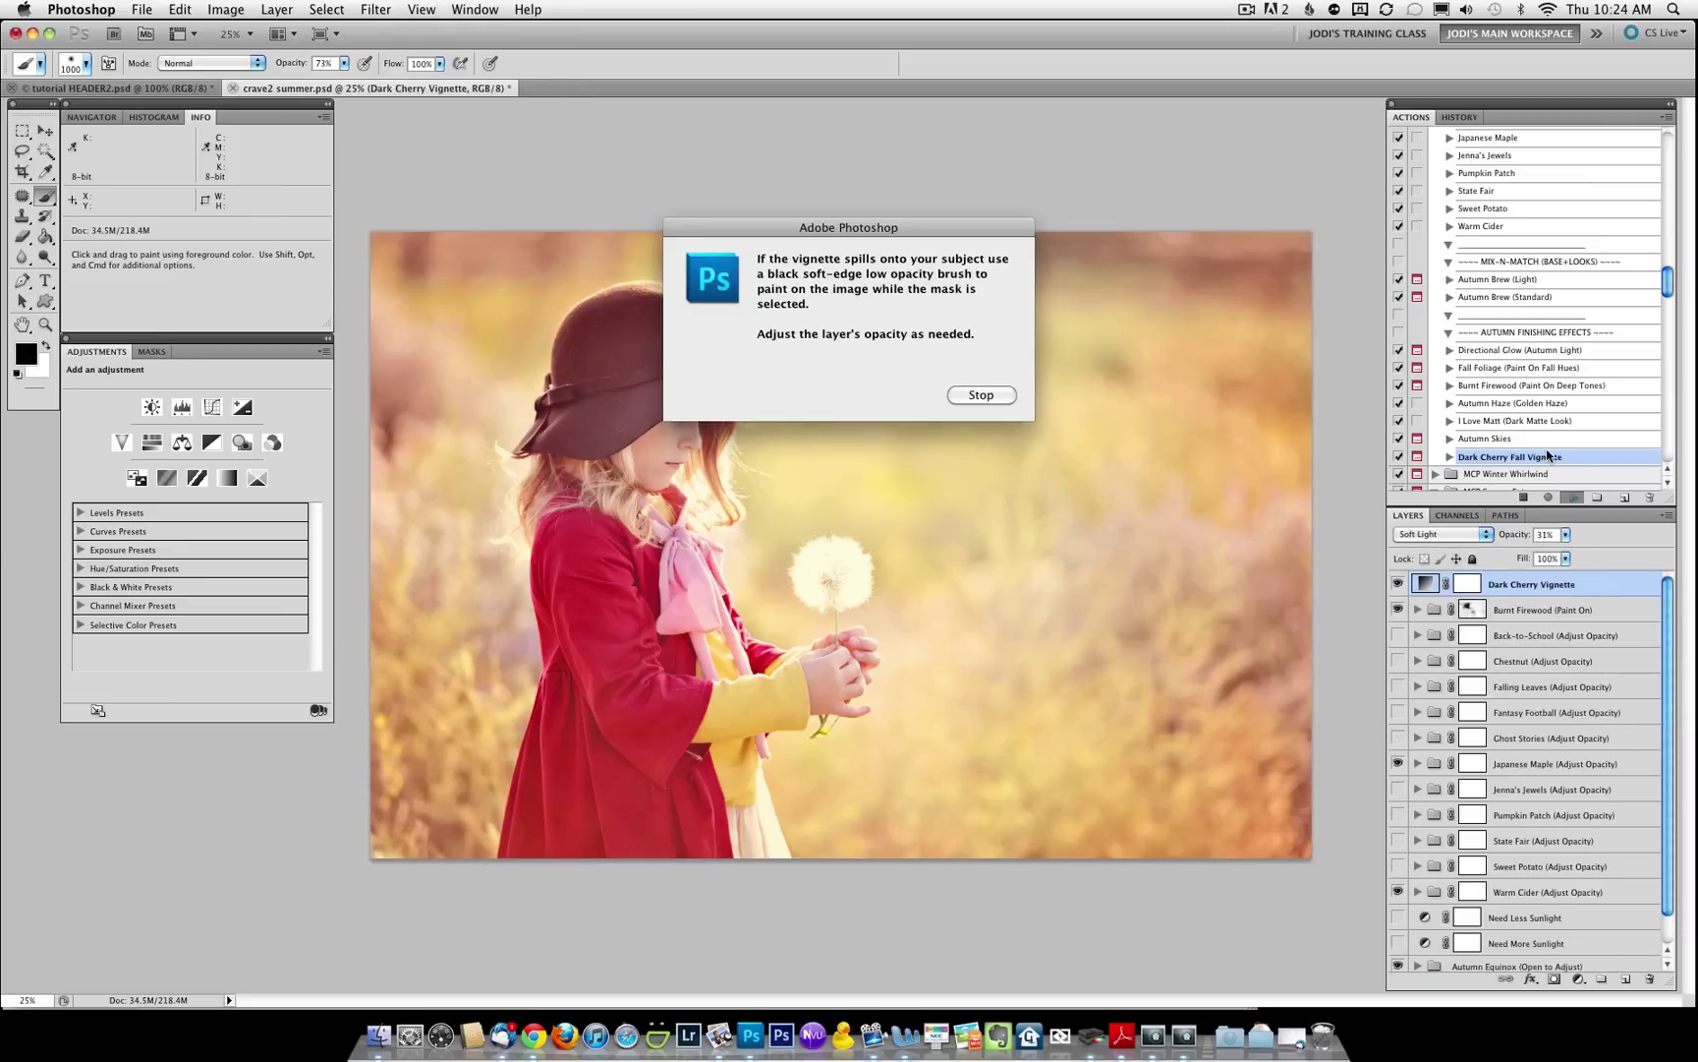
key("Return")
left_click_drag(1566, 534, 1565, 558)
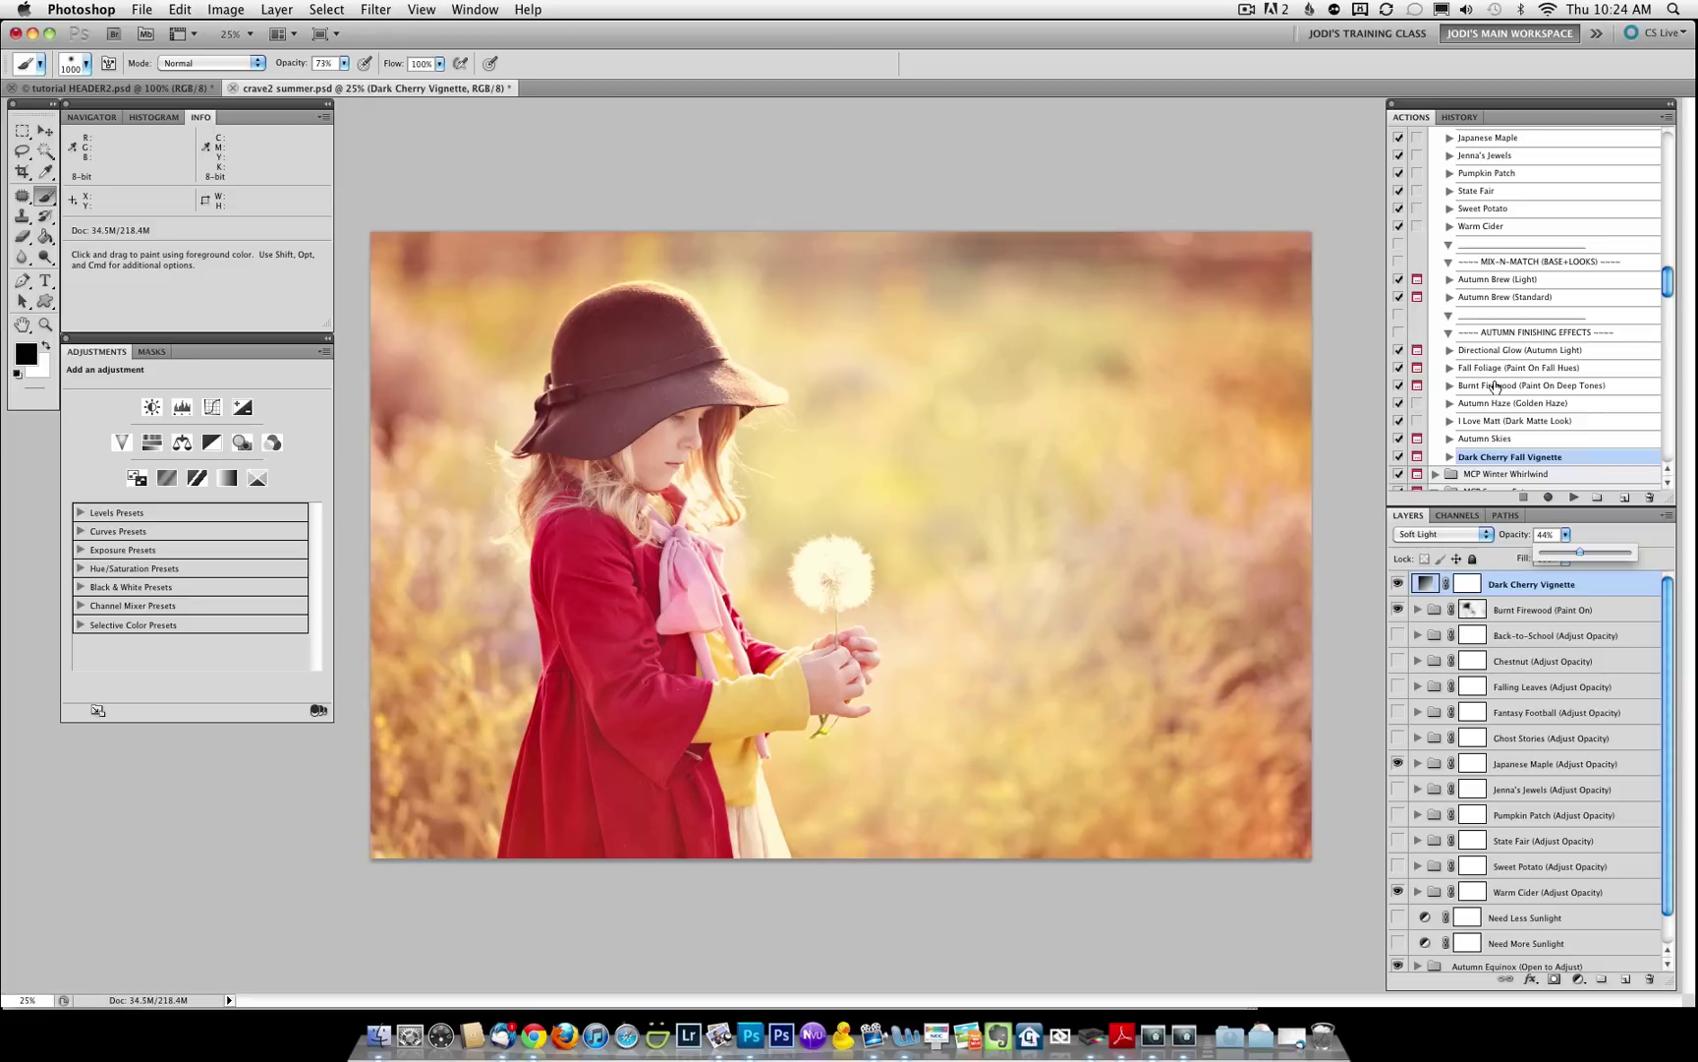
Run Directional Glow (Autumn Light) and turn on its Right Corner/Angled glow layer.
left_click(1497, 352)
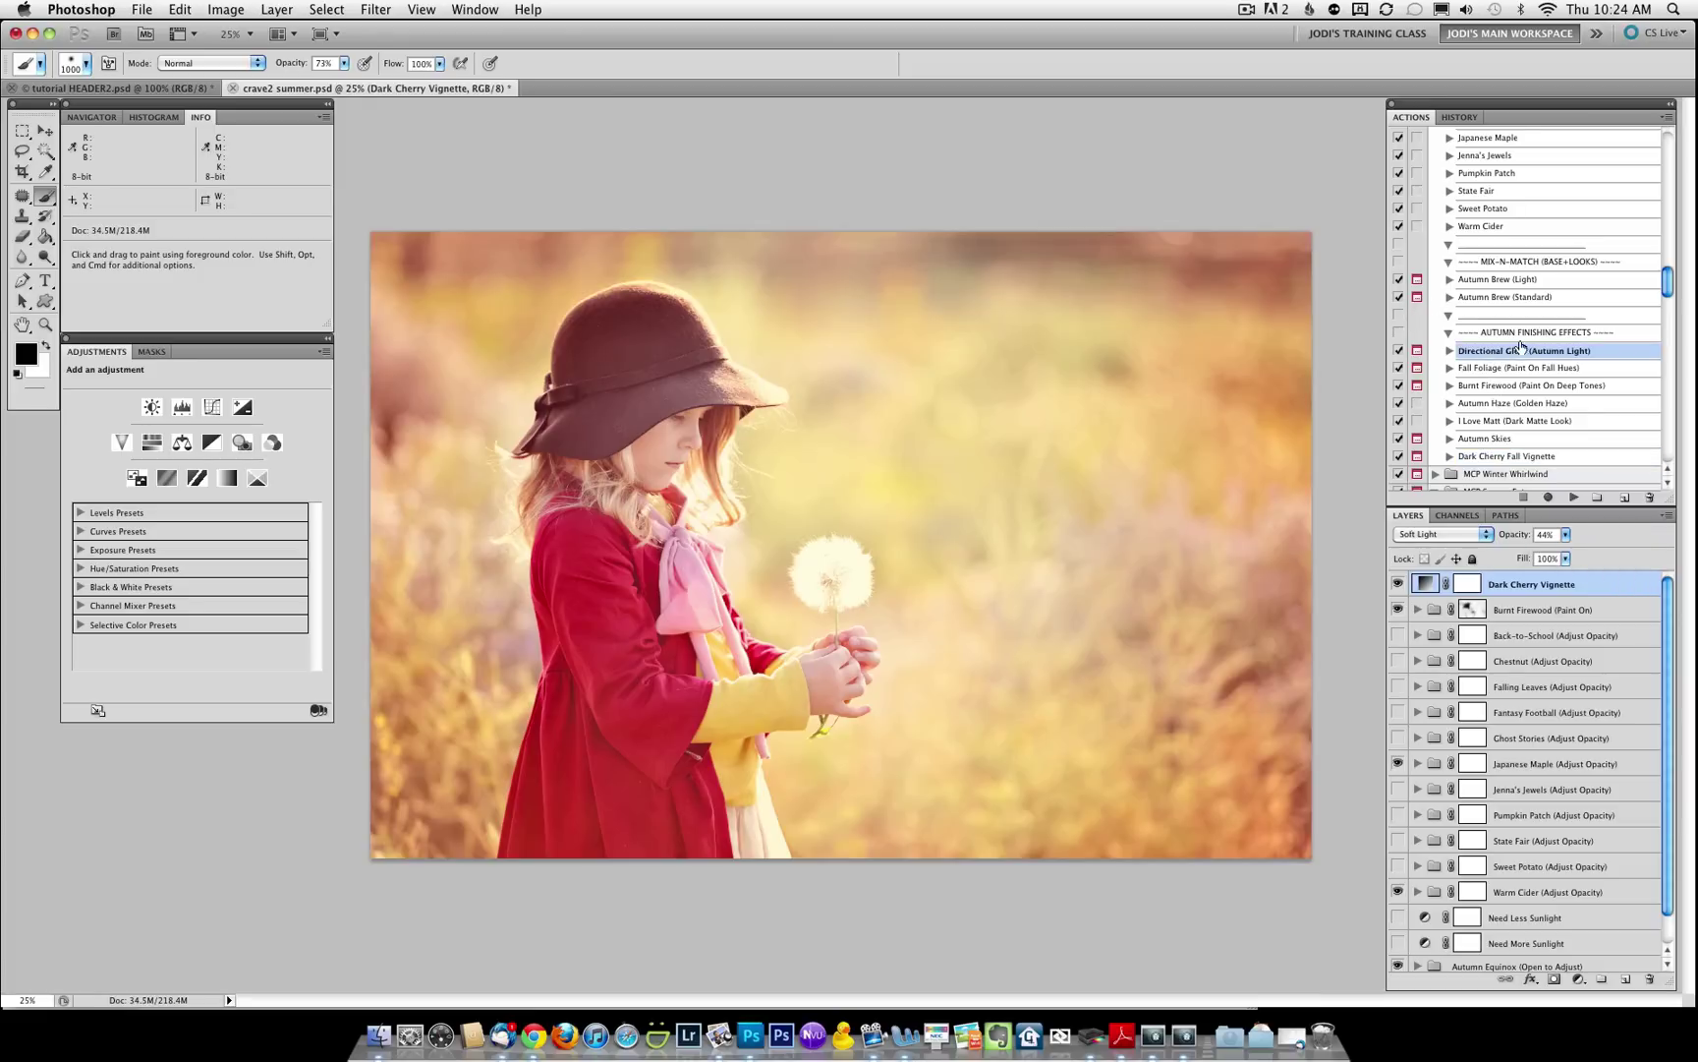
left_click(1571, 499)
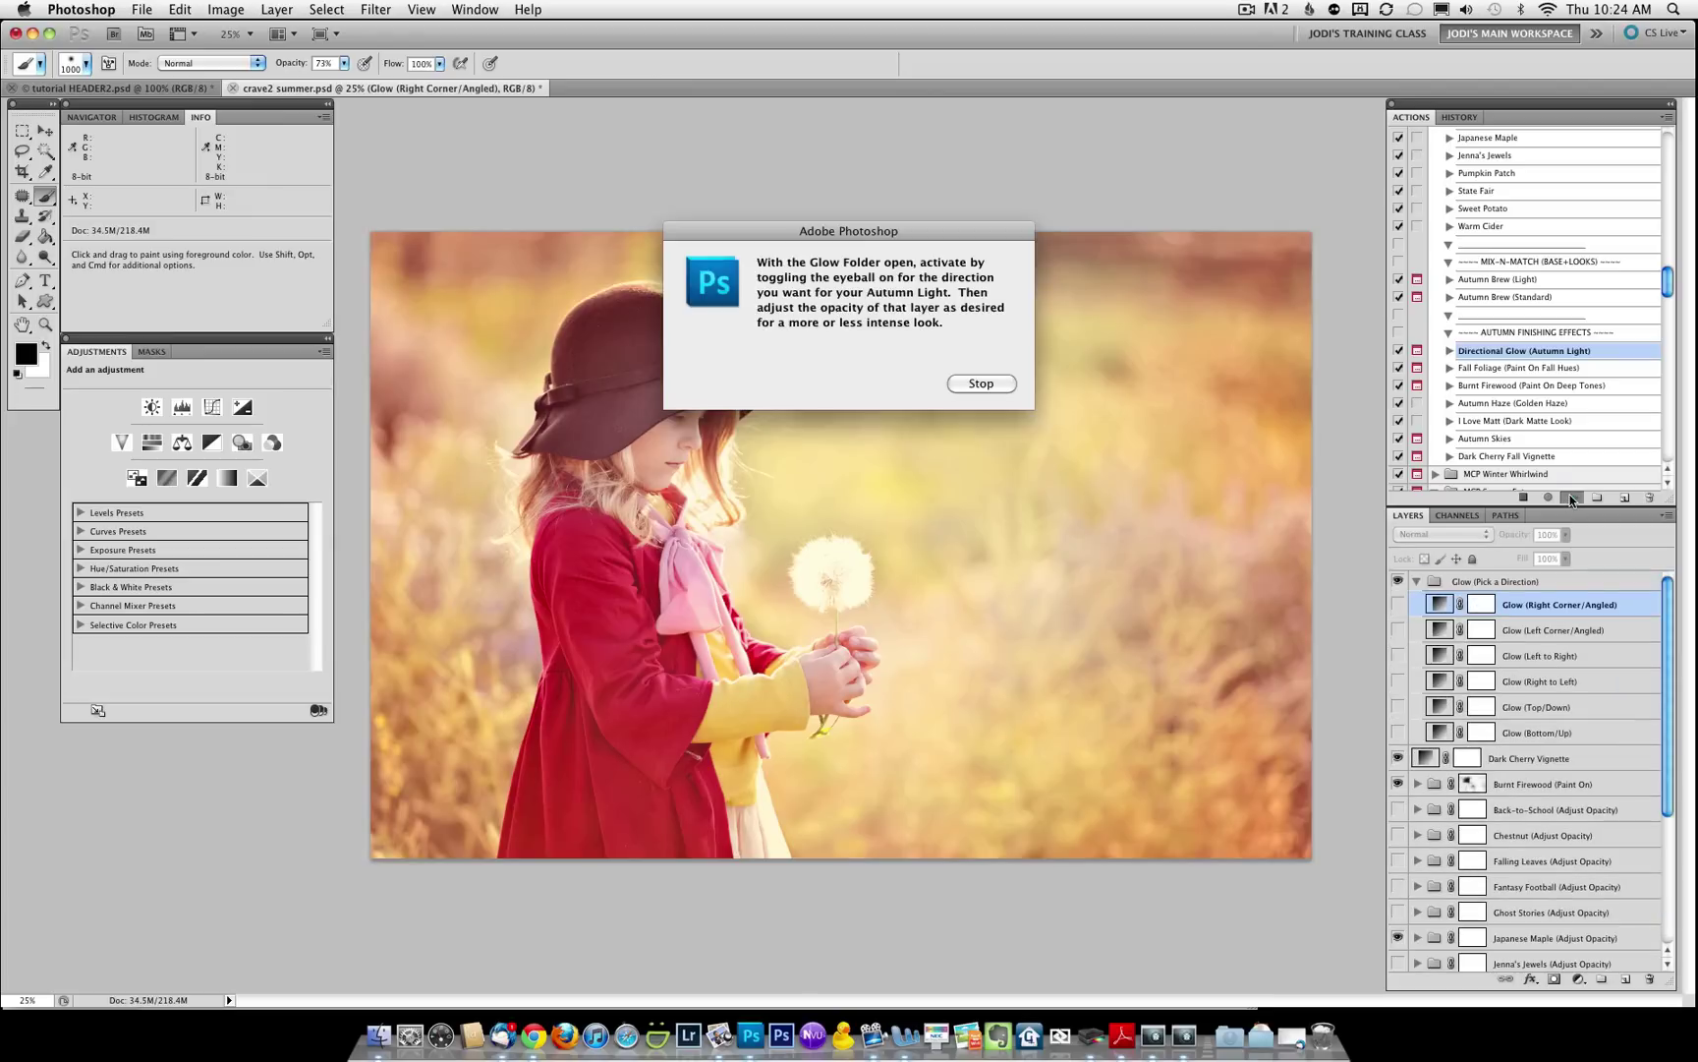
left_click(978, 386)
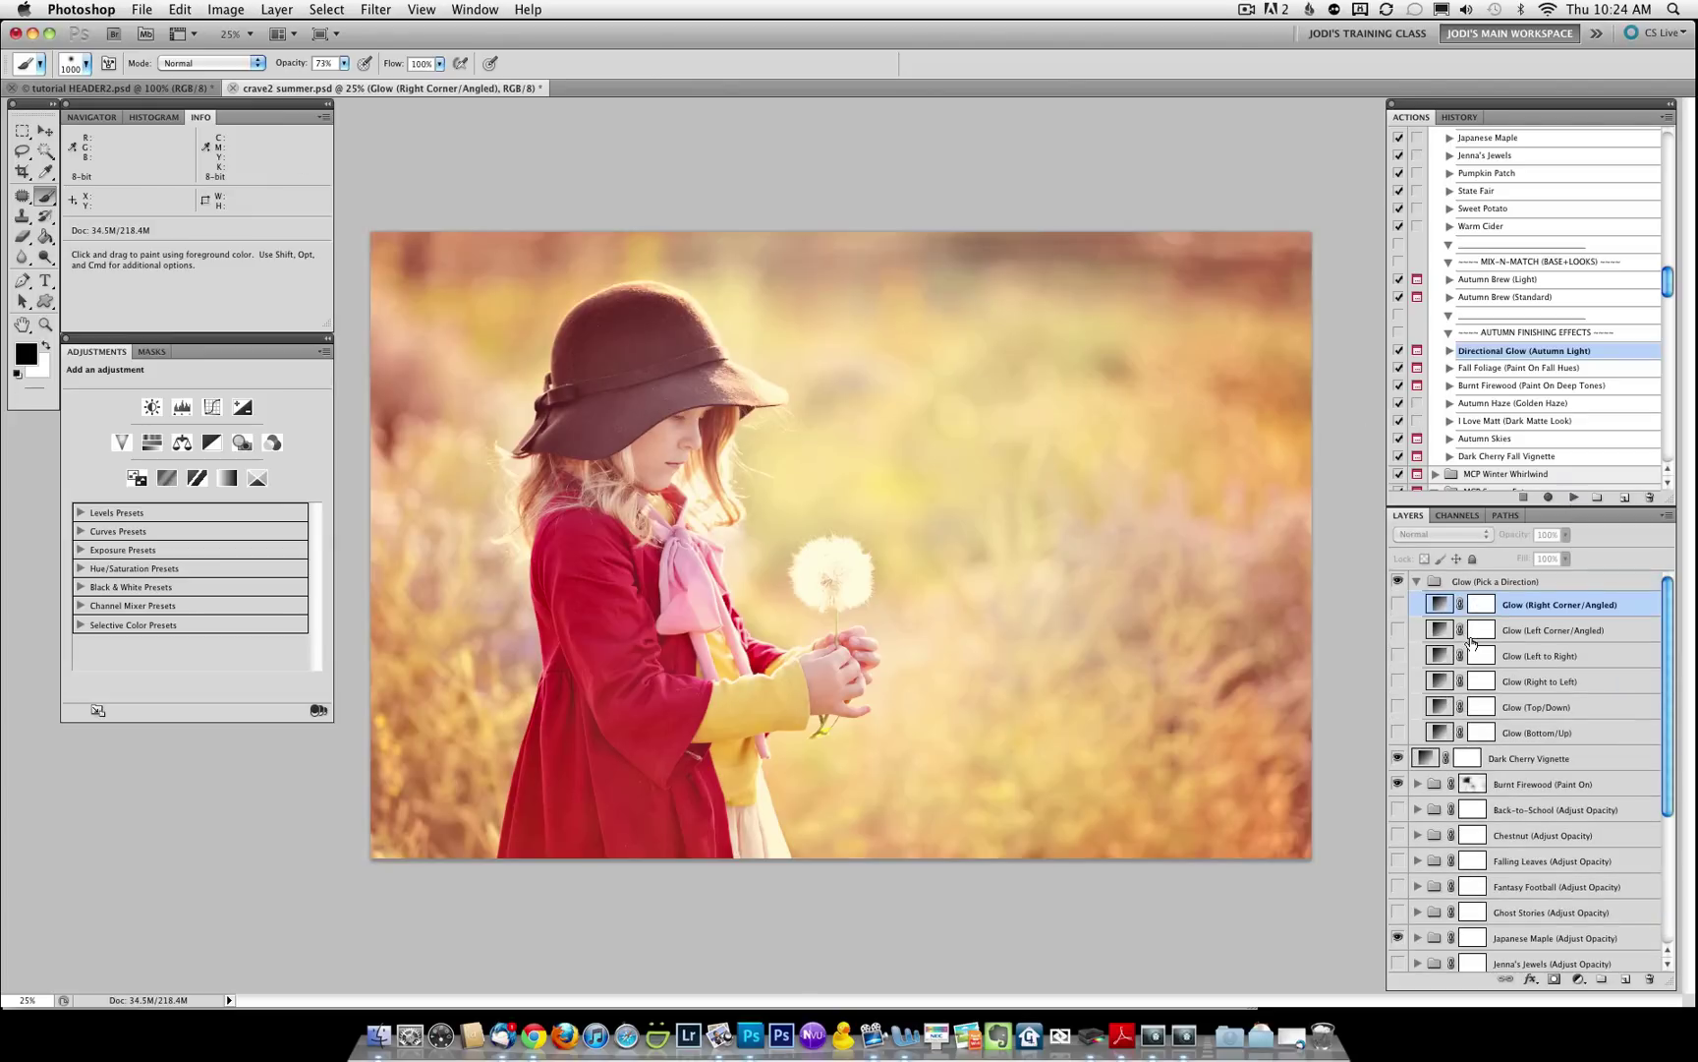
left_click(1399, 605)
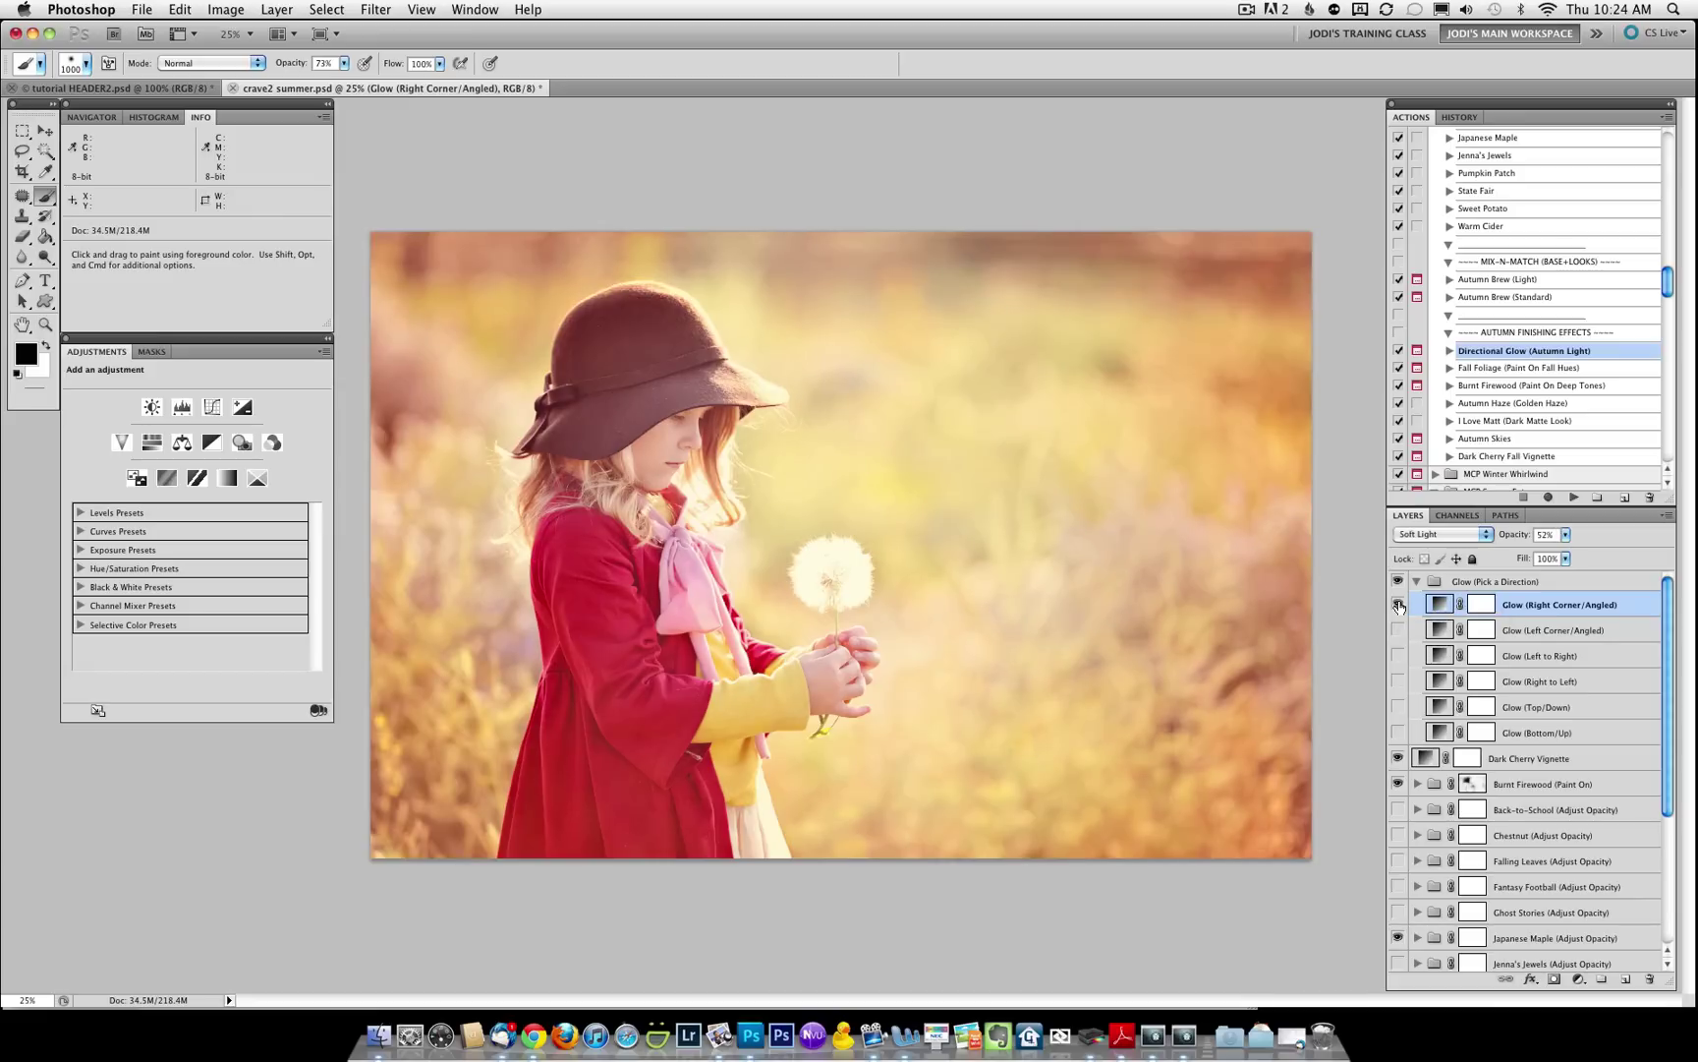
left_click(1399, 605)
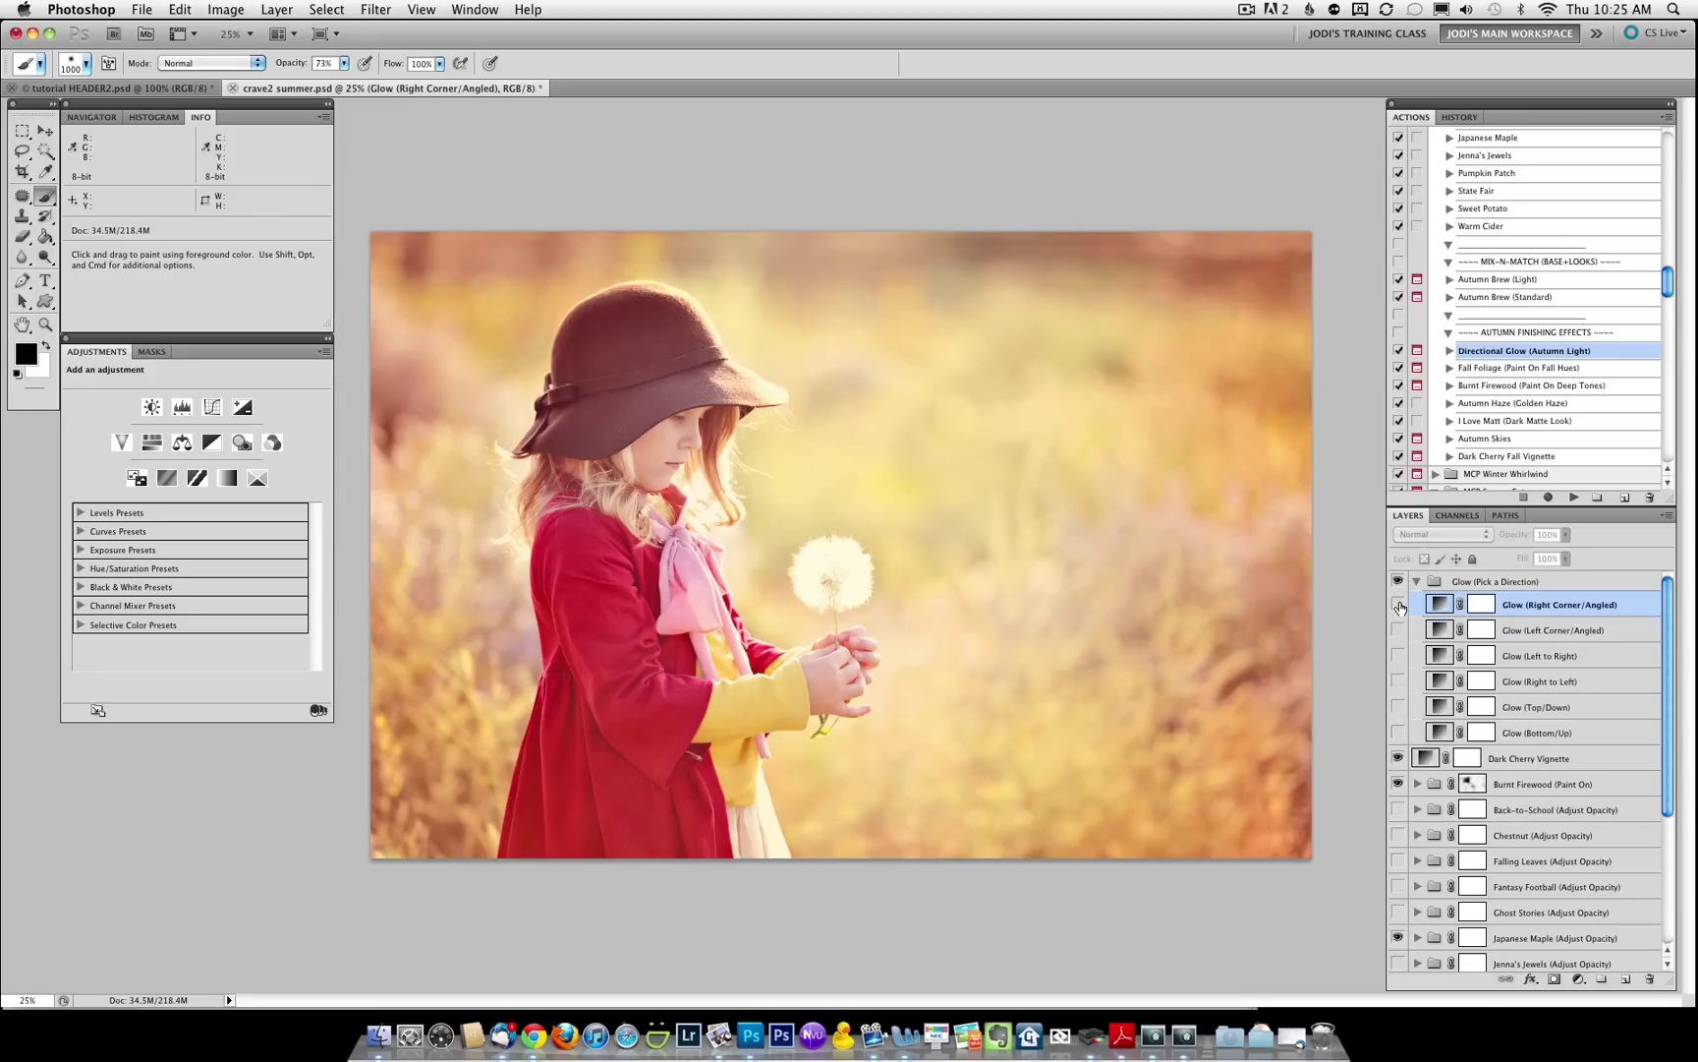
left_click(1399, 606)
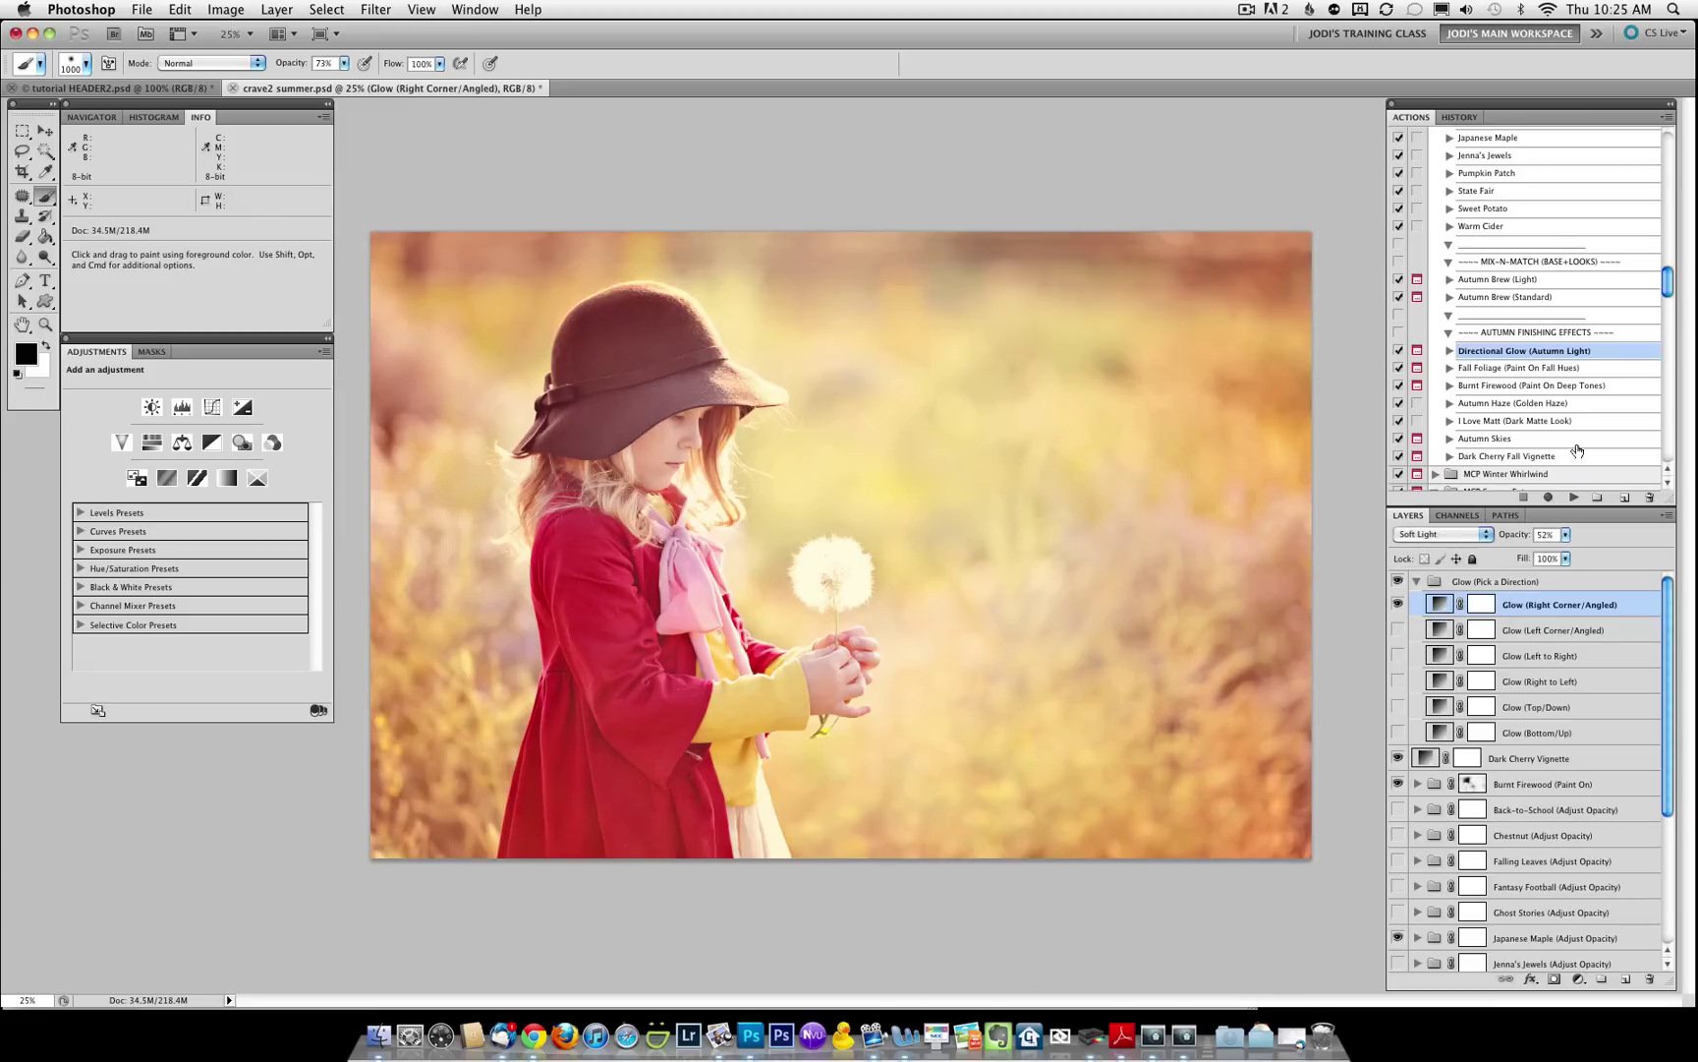
Revert the photo to its original History state.
scroll(1572, 388, "down", 3)
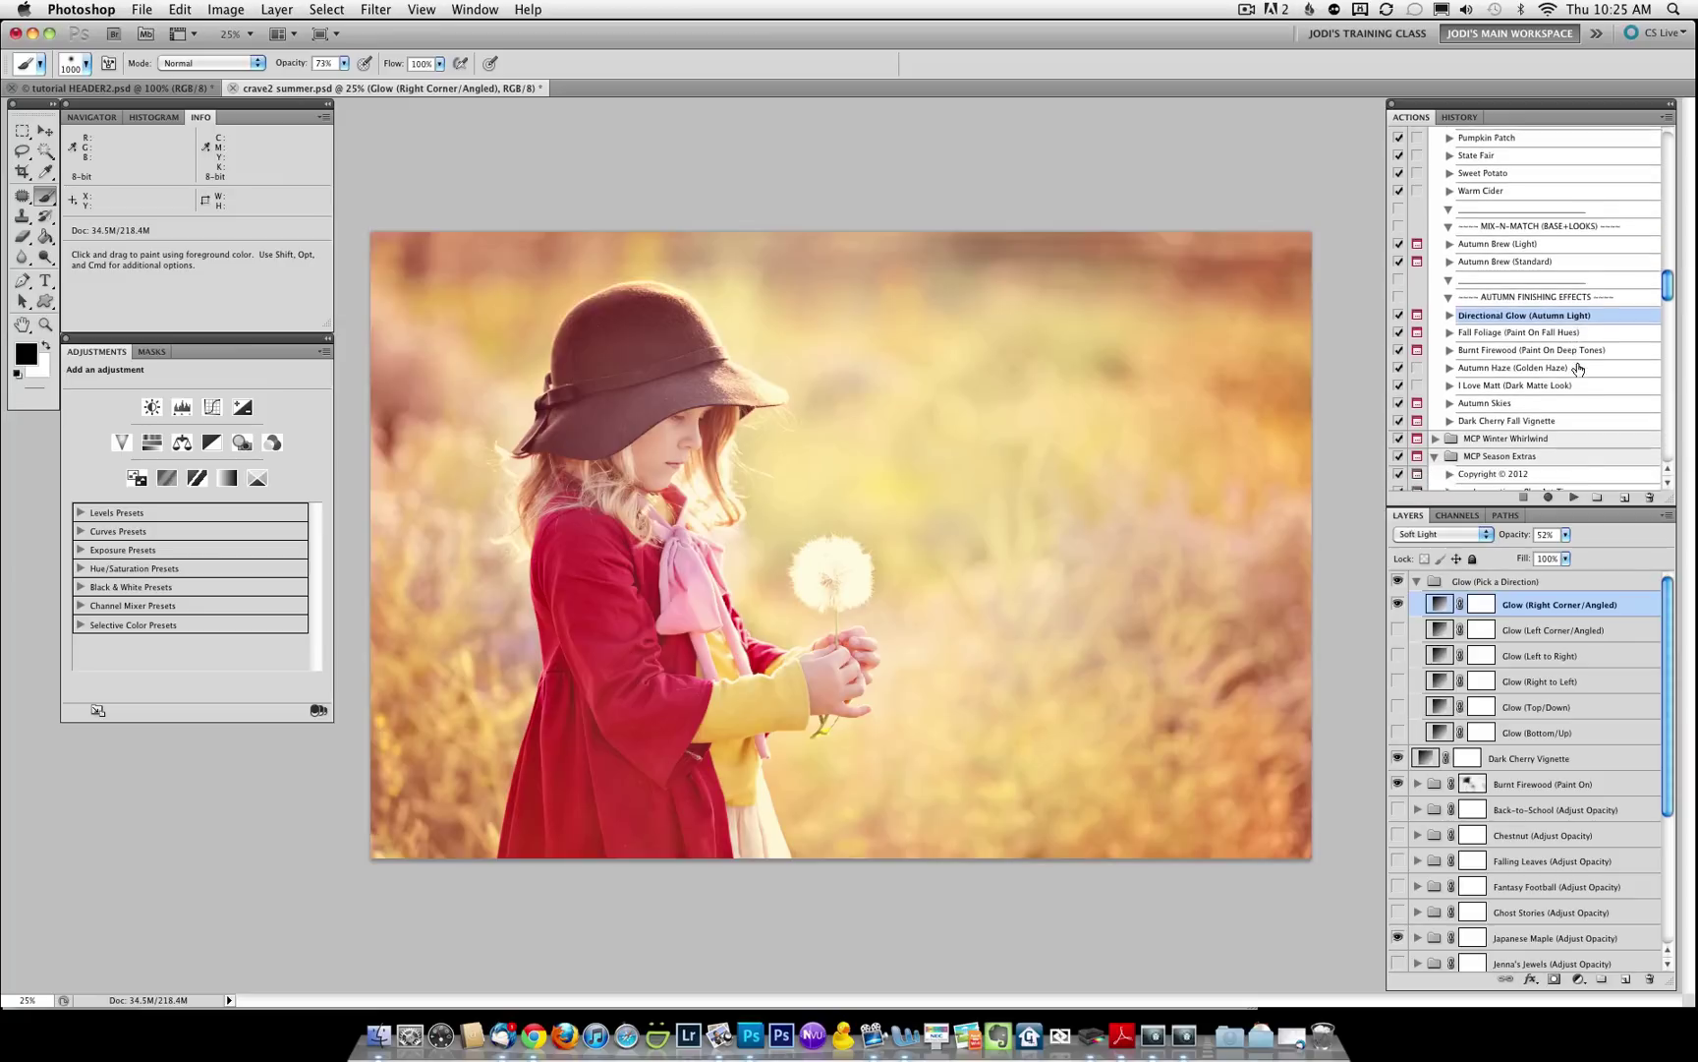
left_click(1468, 118)
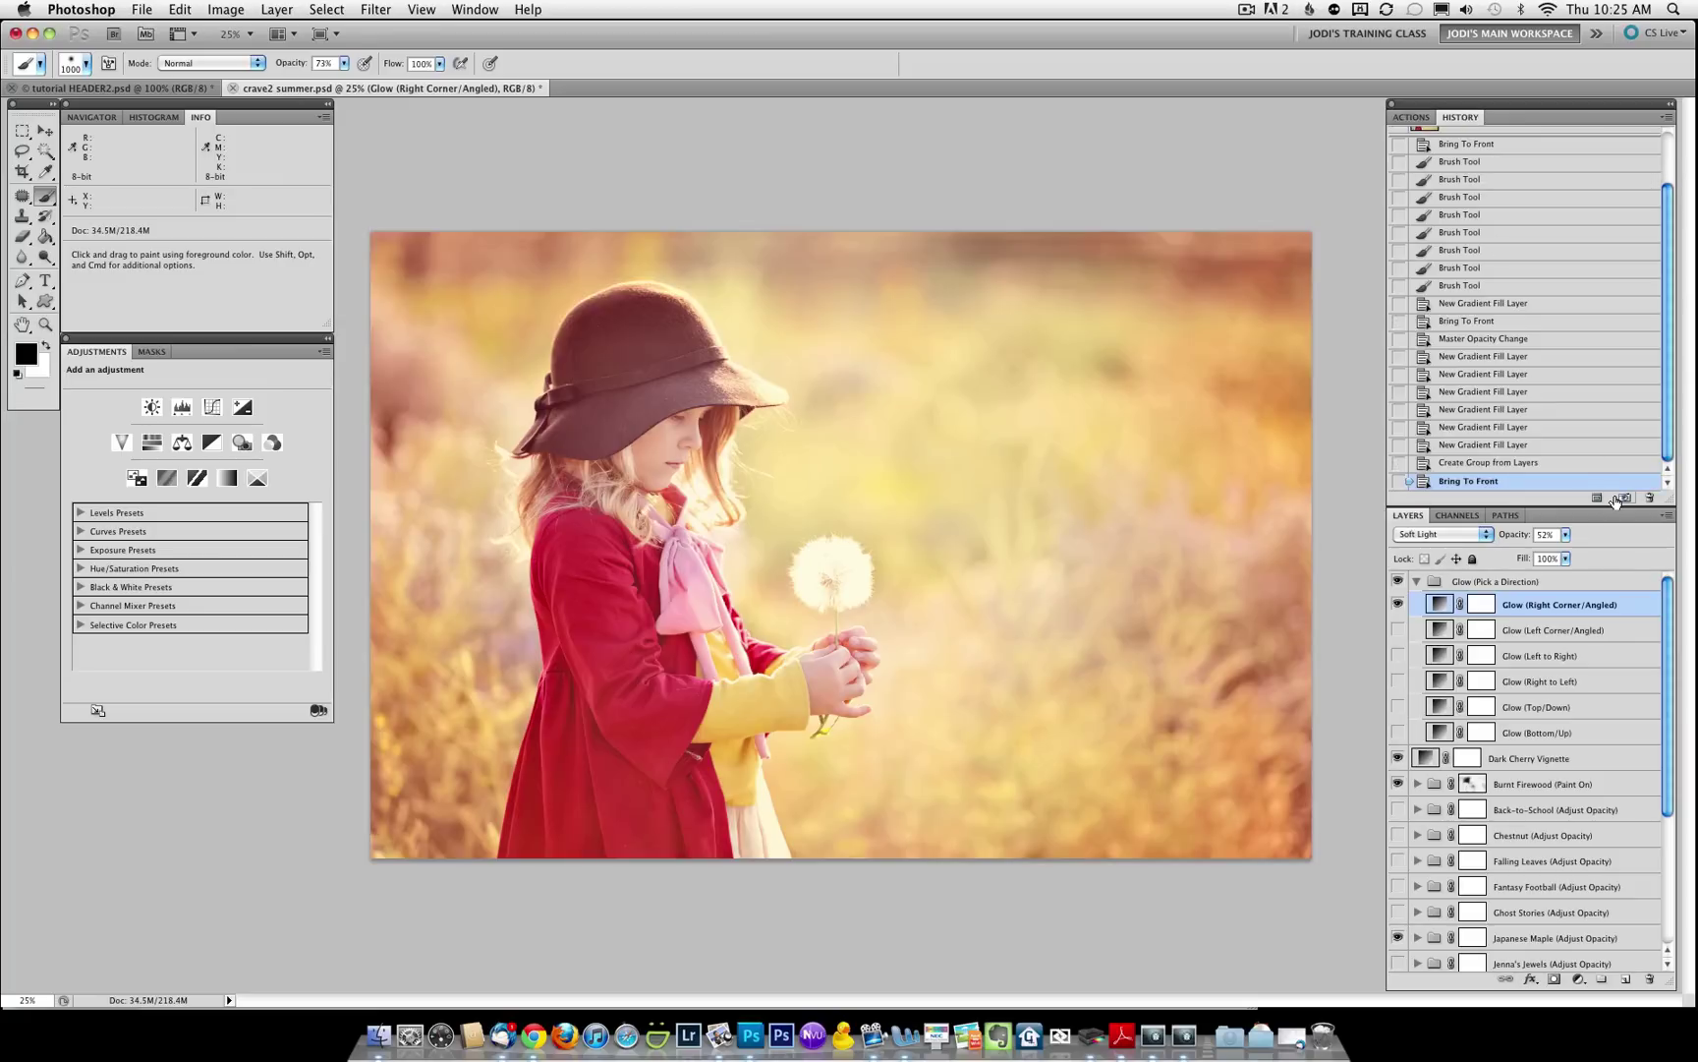
scroll(1569, 281, "up", 3)
scroll(1570, 281, "up", 3)
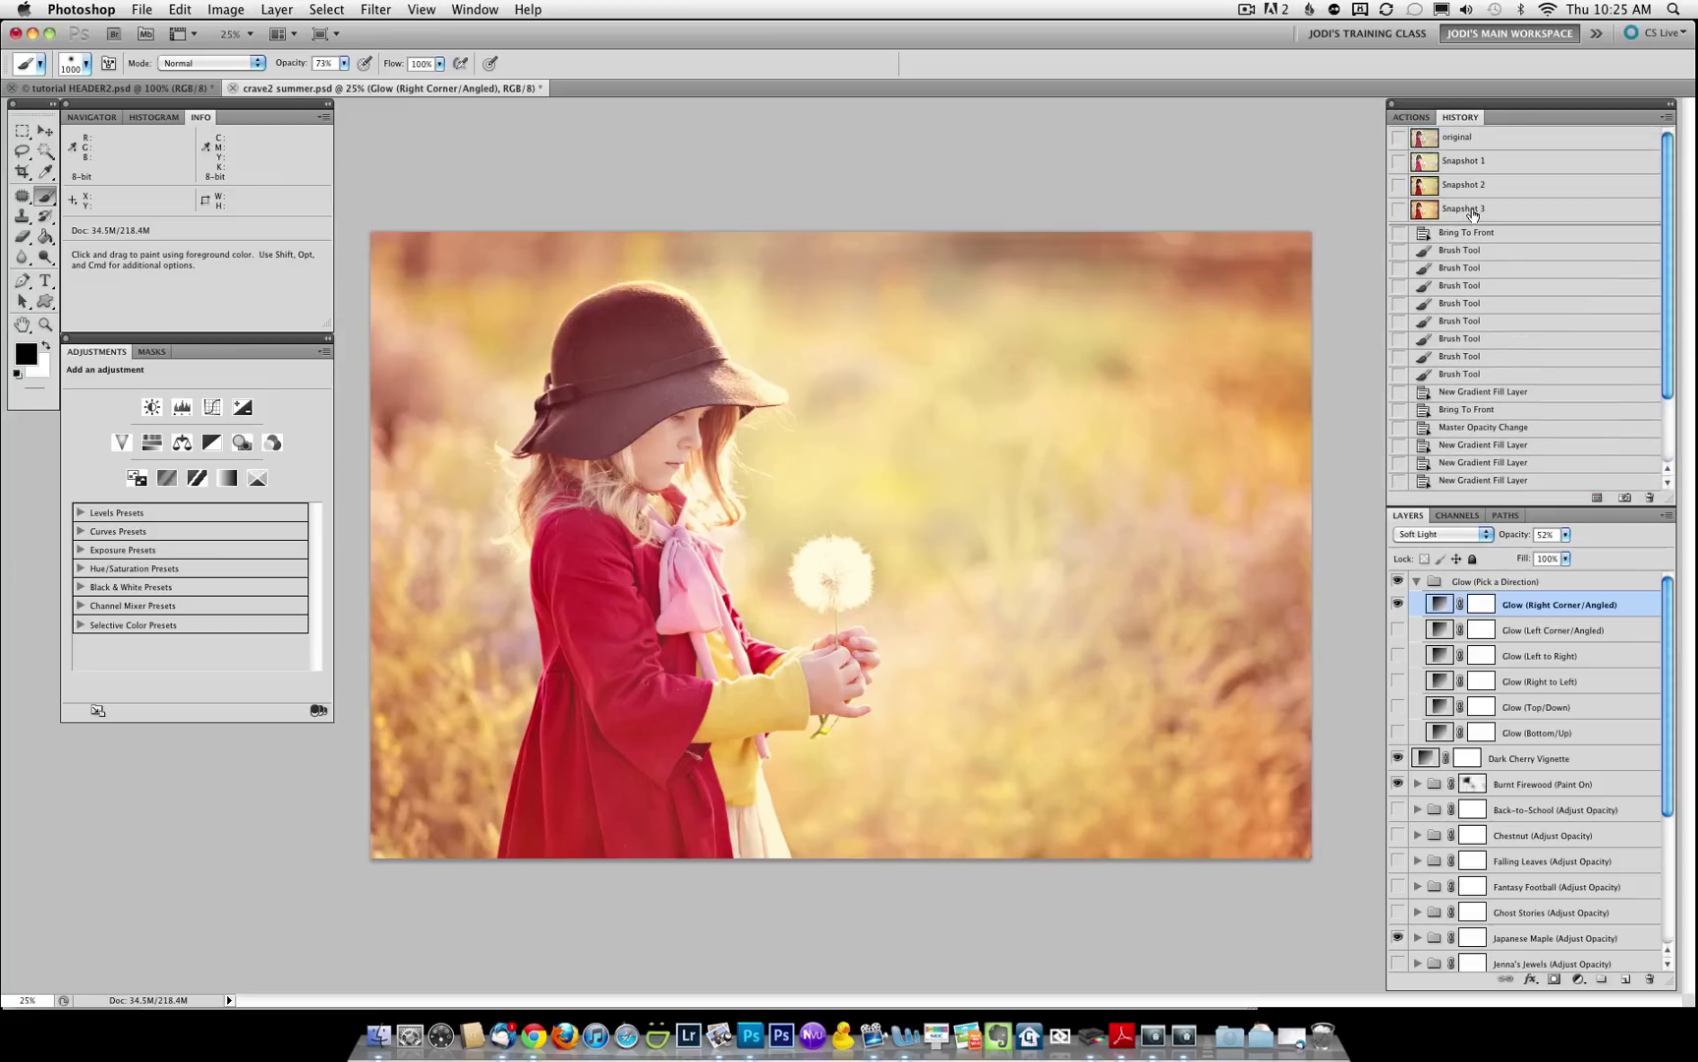
left_click(1472, 138)
Select Winter Whirlwind <Base Action> in the expanded MCP Winter Whirlwind set.
left_click(1411, 117)
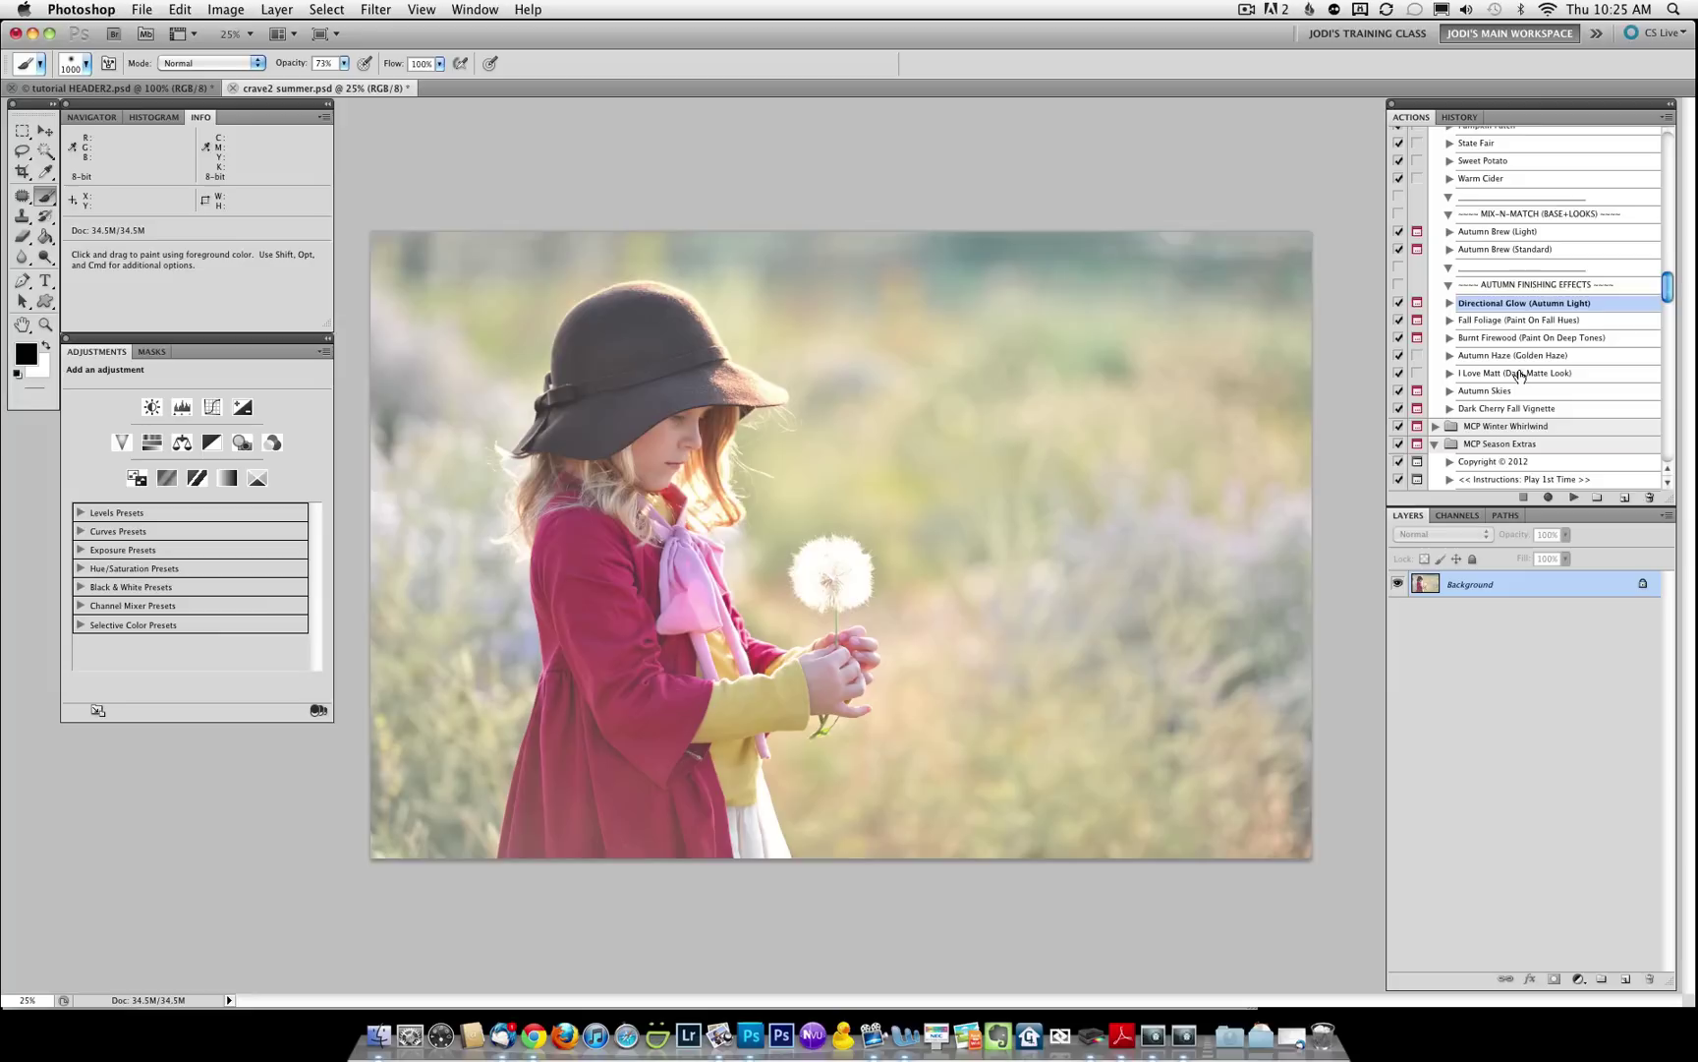
scroll(1521, 375, "down", 4)
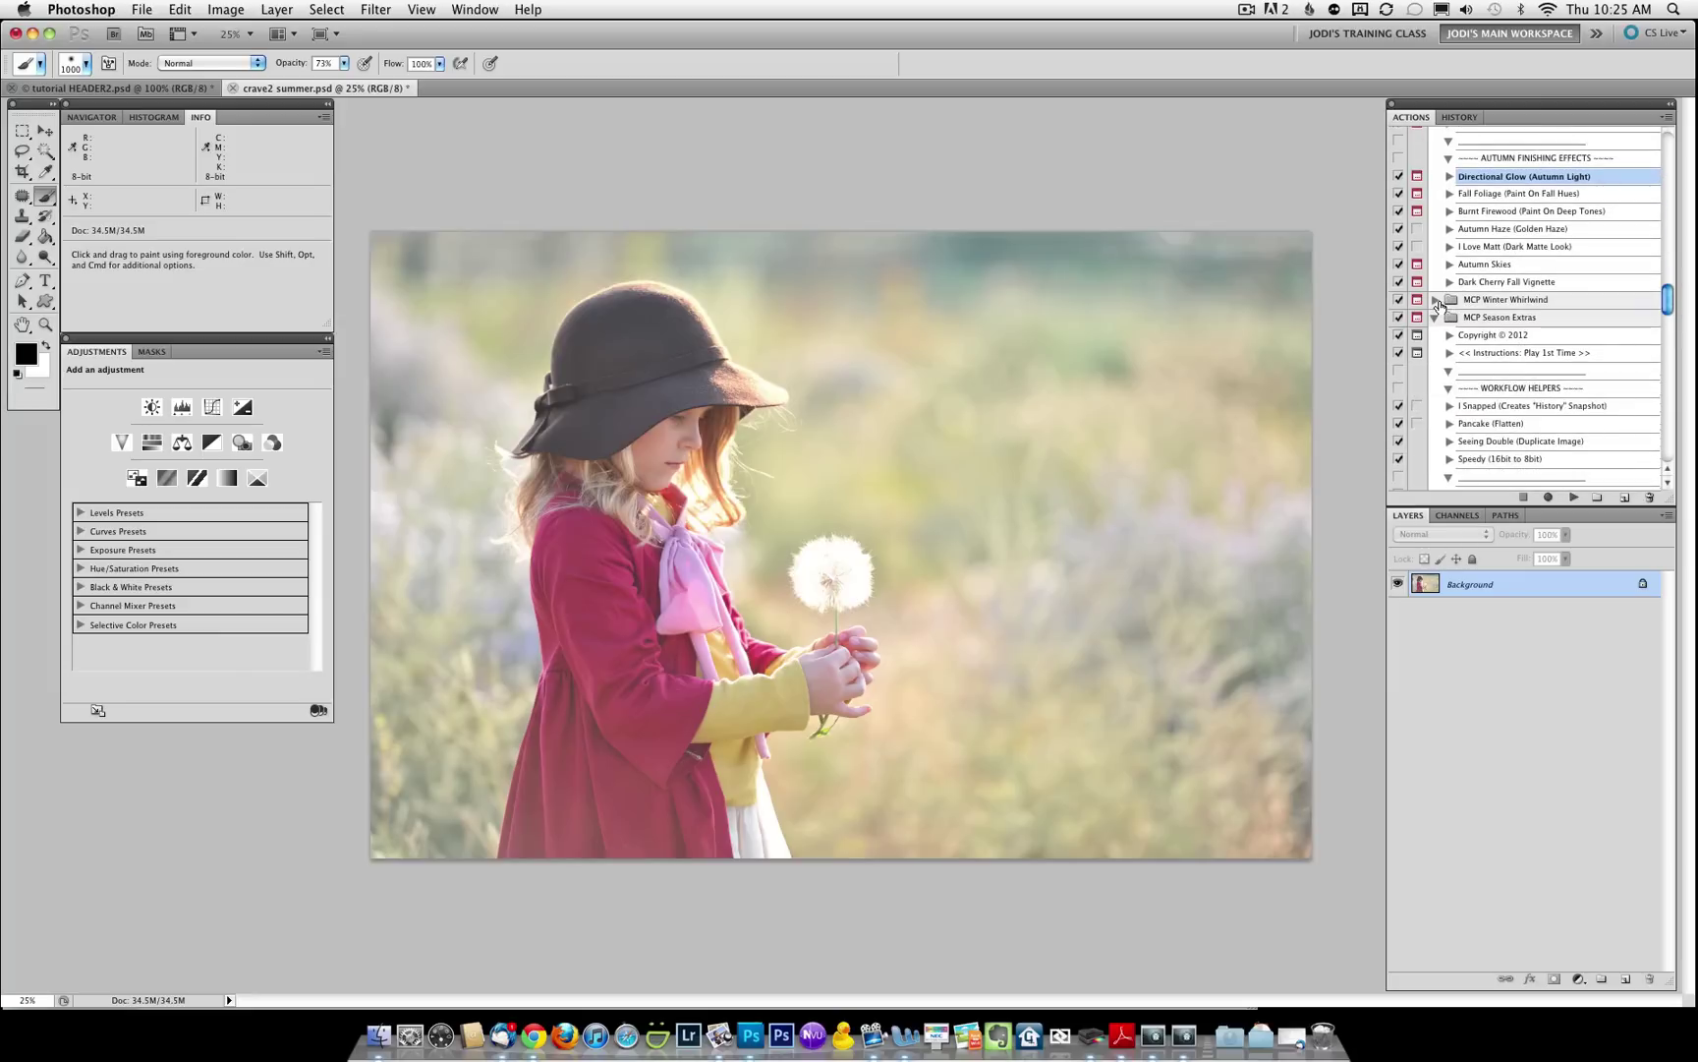
left_click(1436, 300)
scroll(1524, 305, "down", 6)
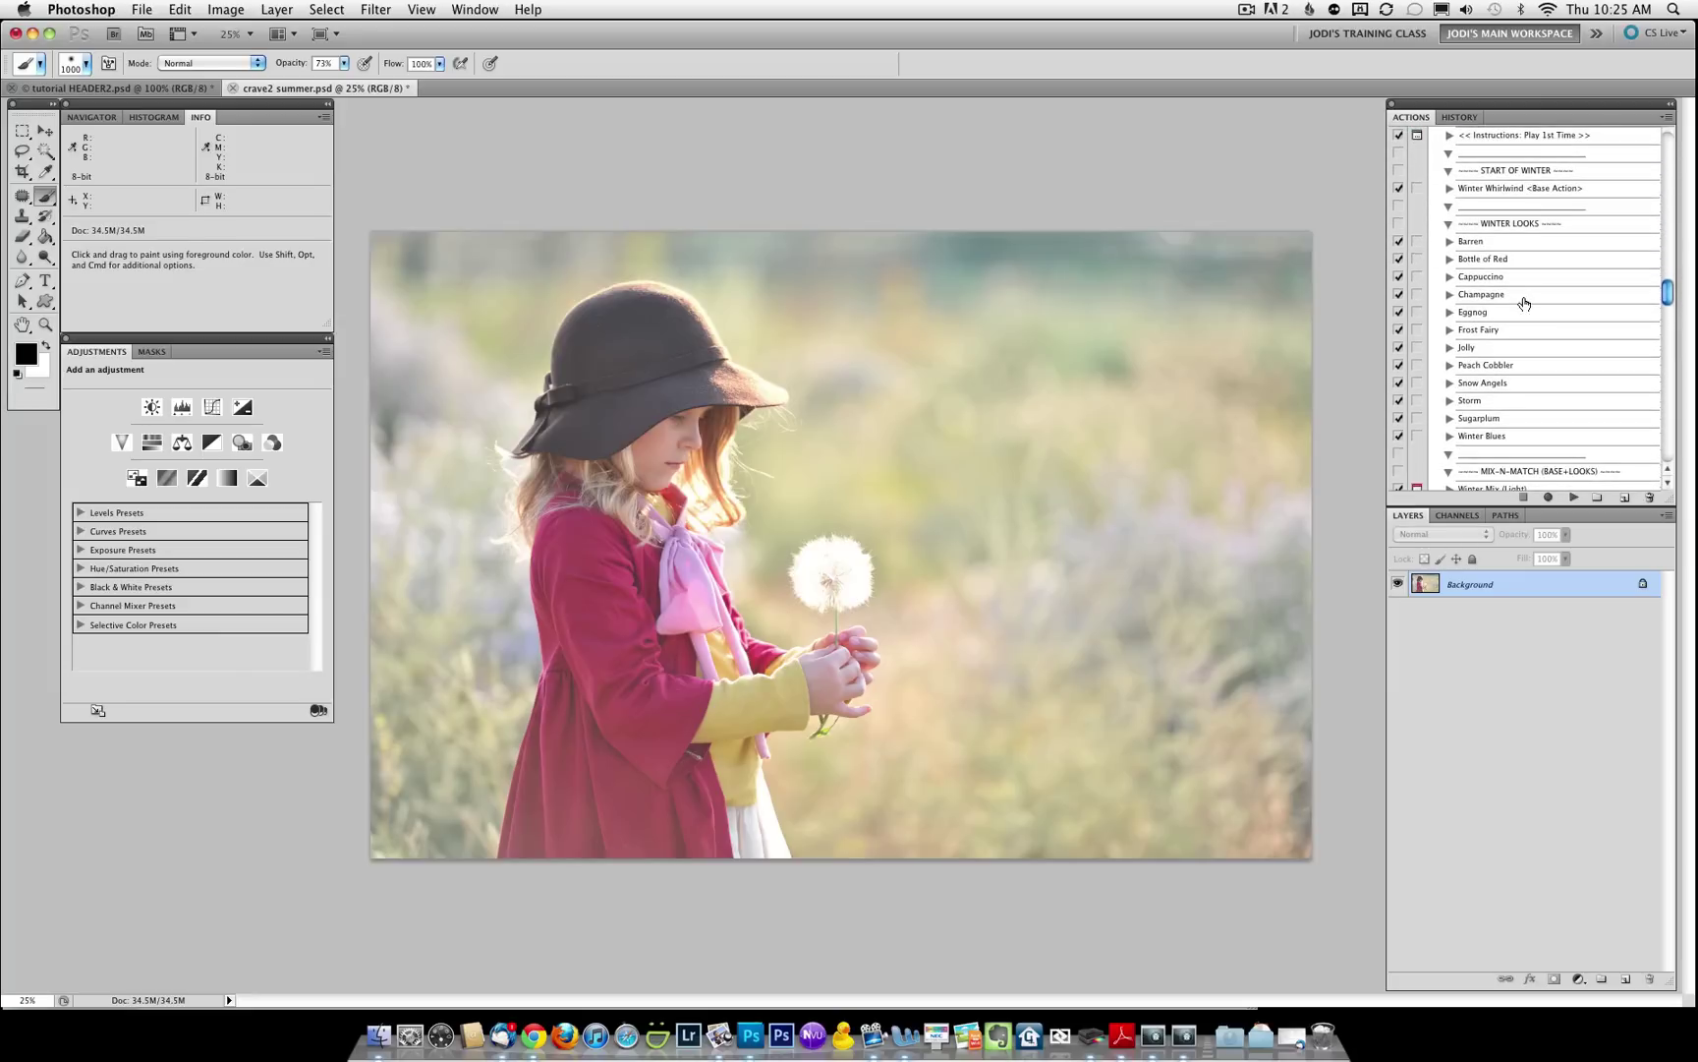
left_click(1511, 190)
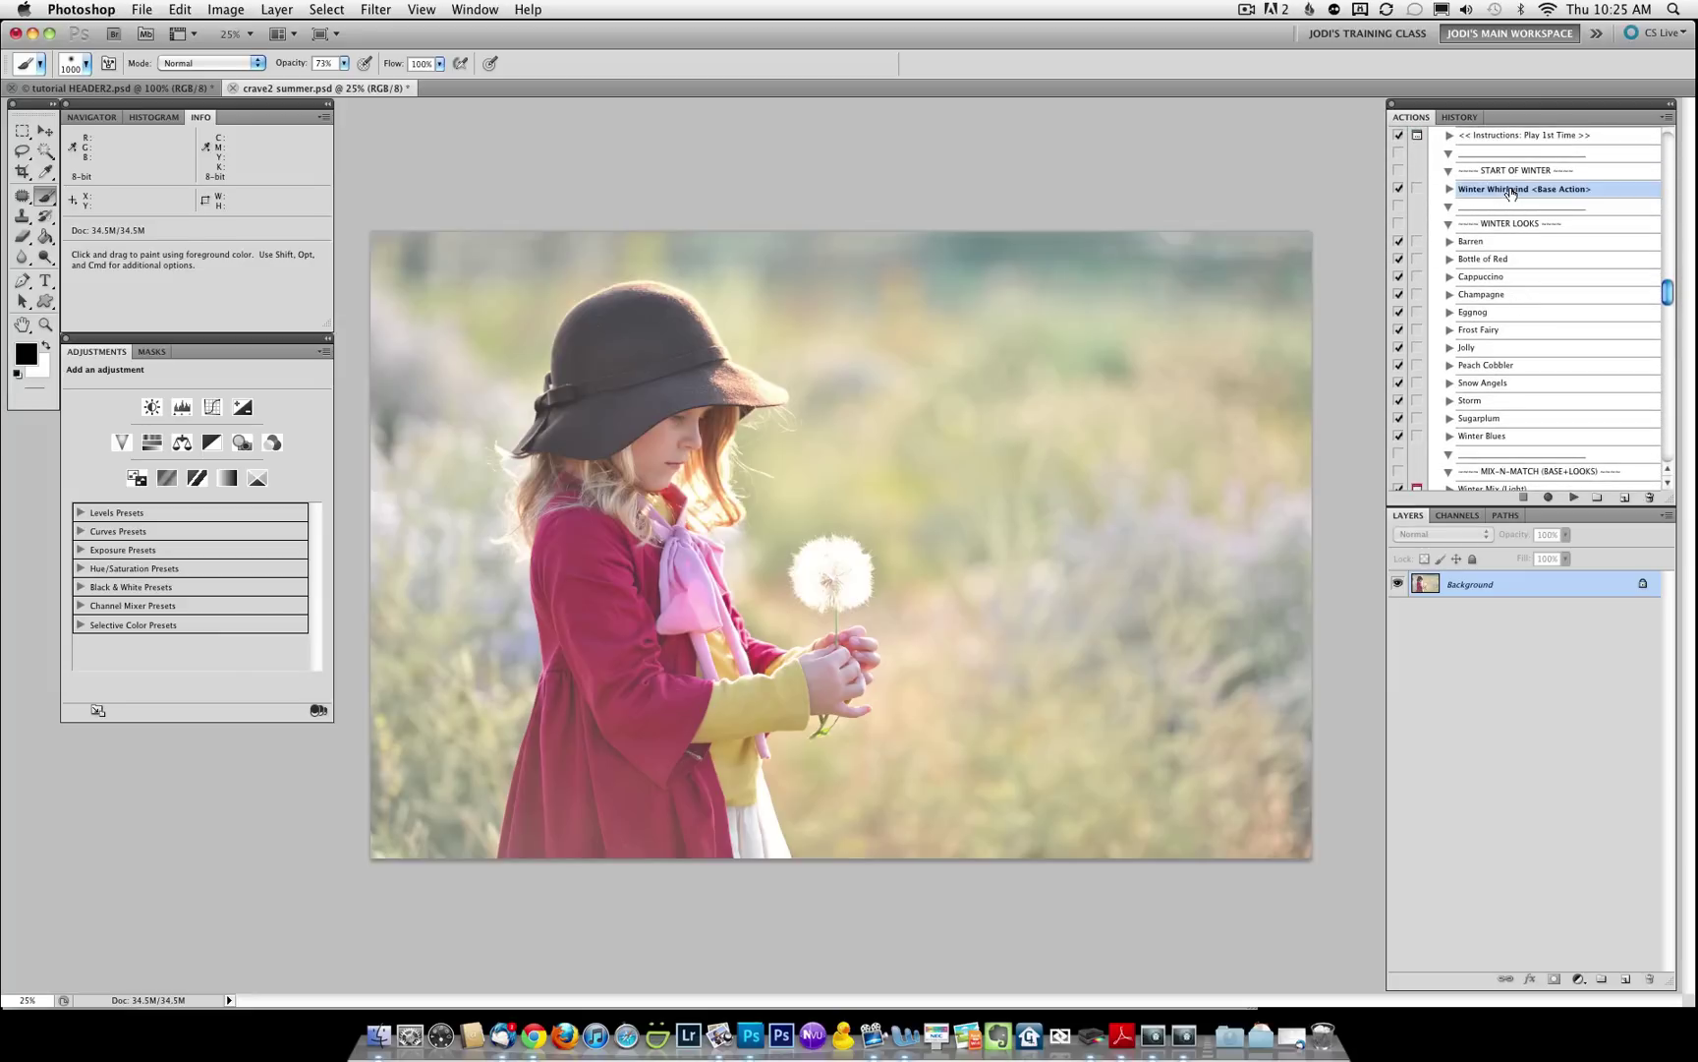
Run the Winter Whirlwind base action, then toggle the B&W layer and test its opacity.
left_click(1574, 499)
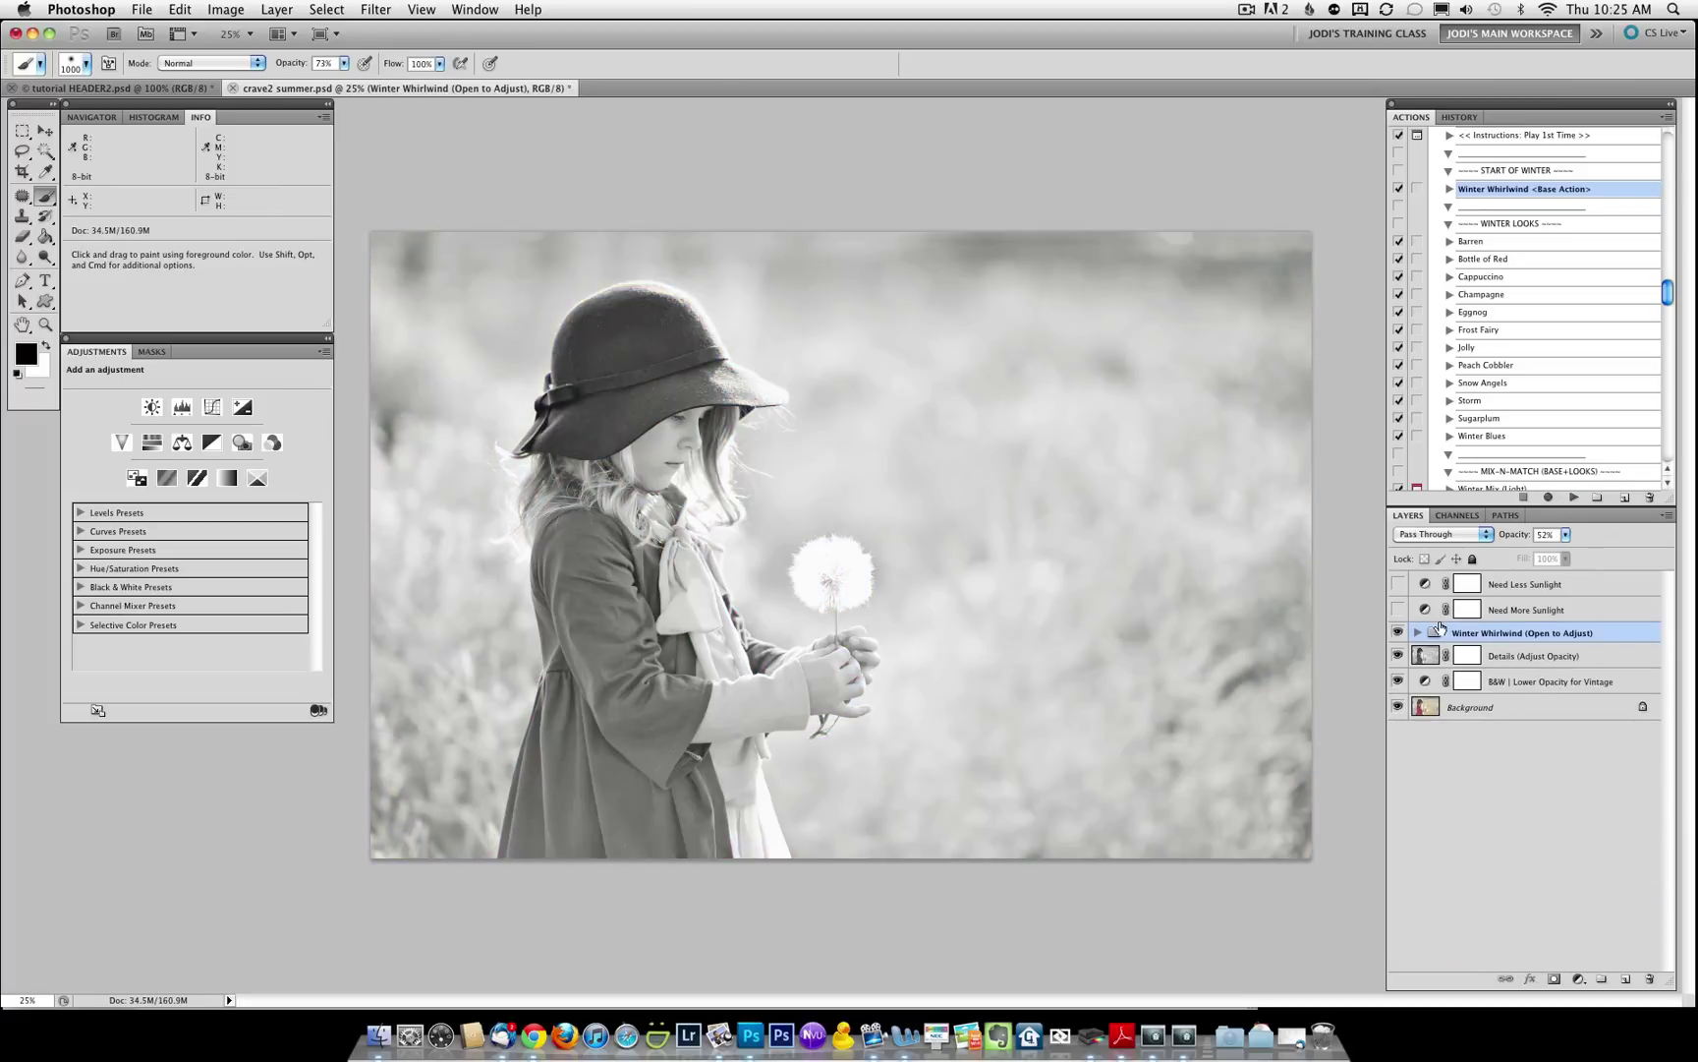
left_click(1554, 683)
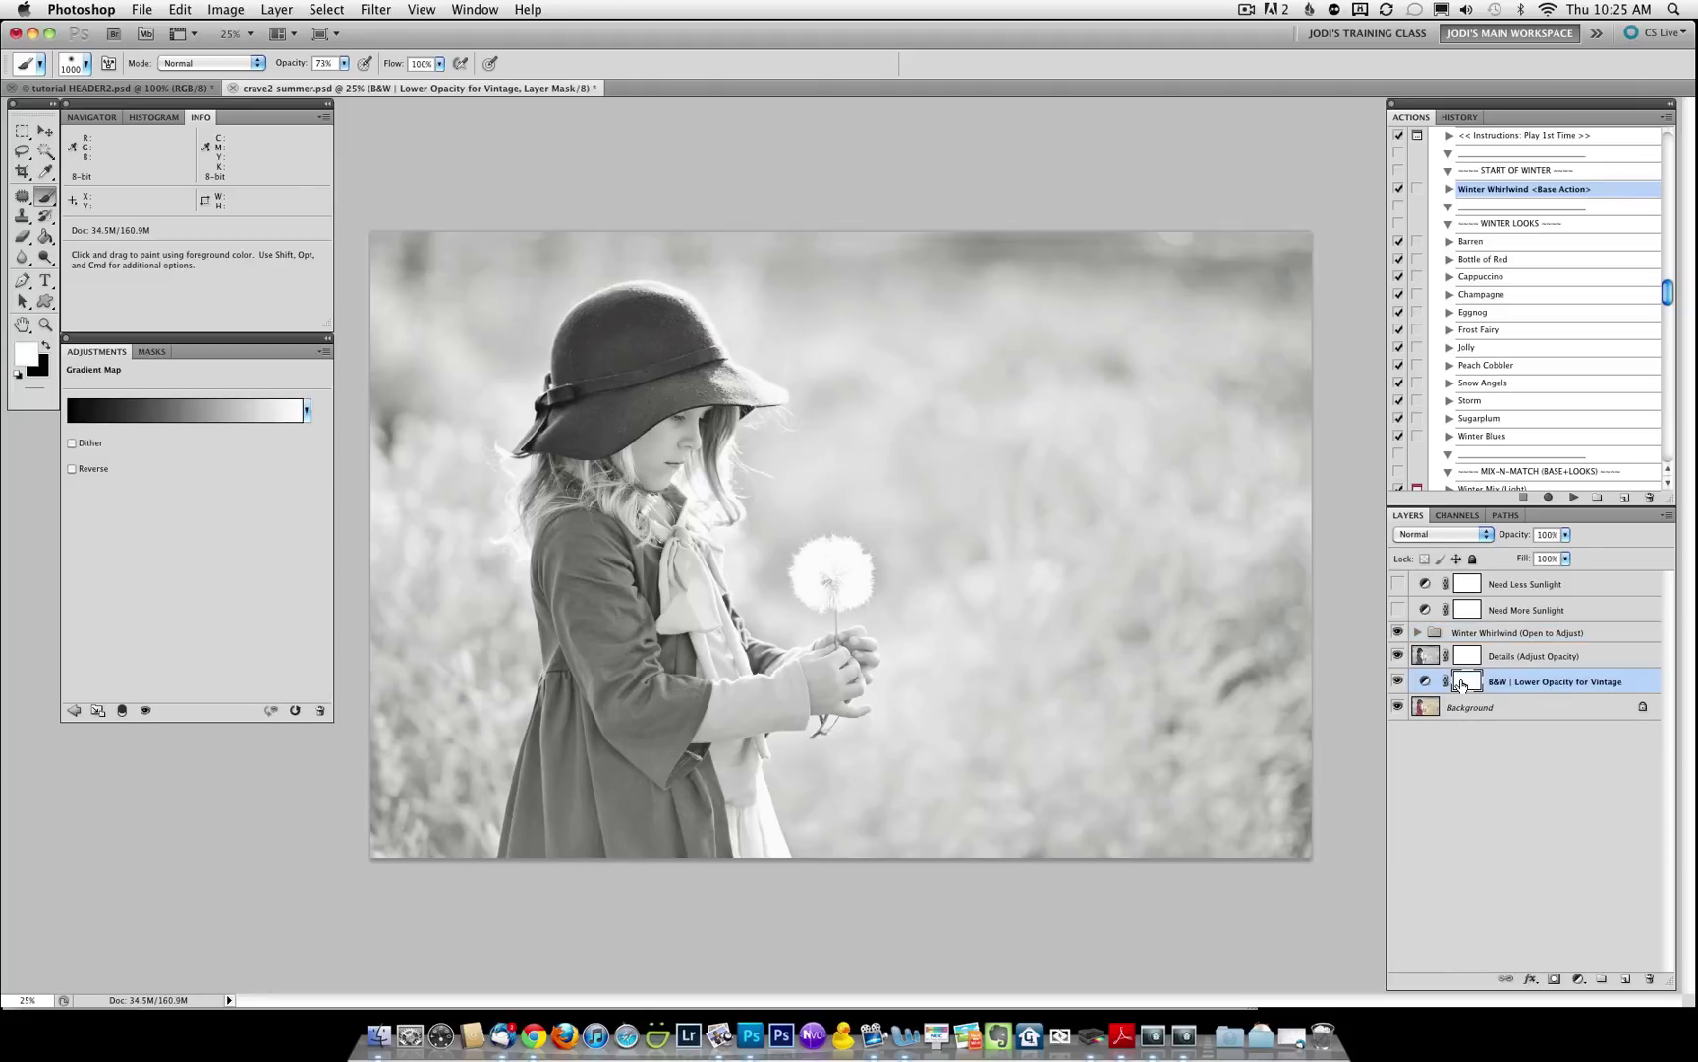
left_click(1397, 683)
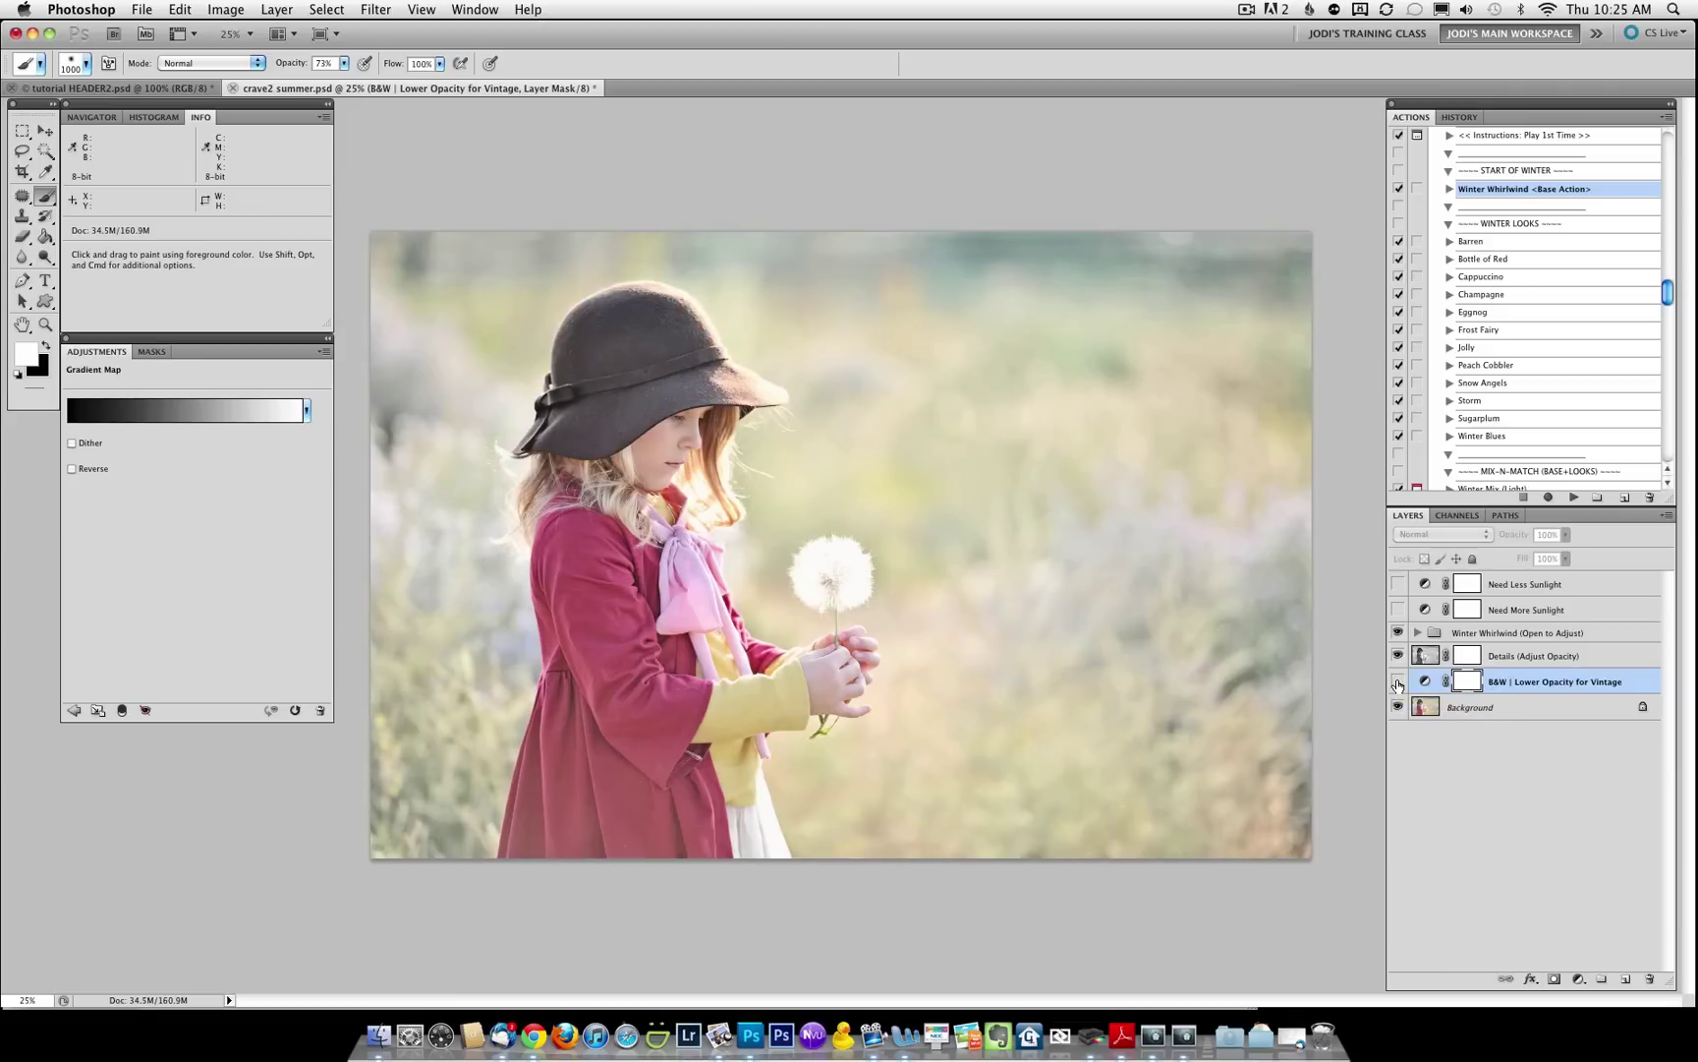
left_click(1398, 681)
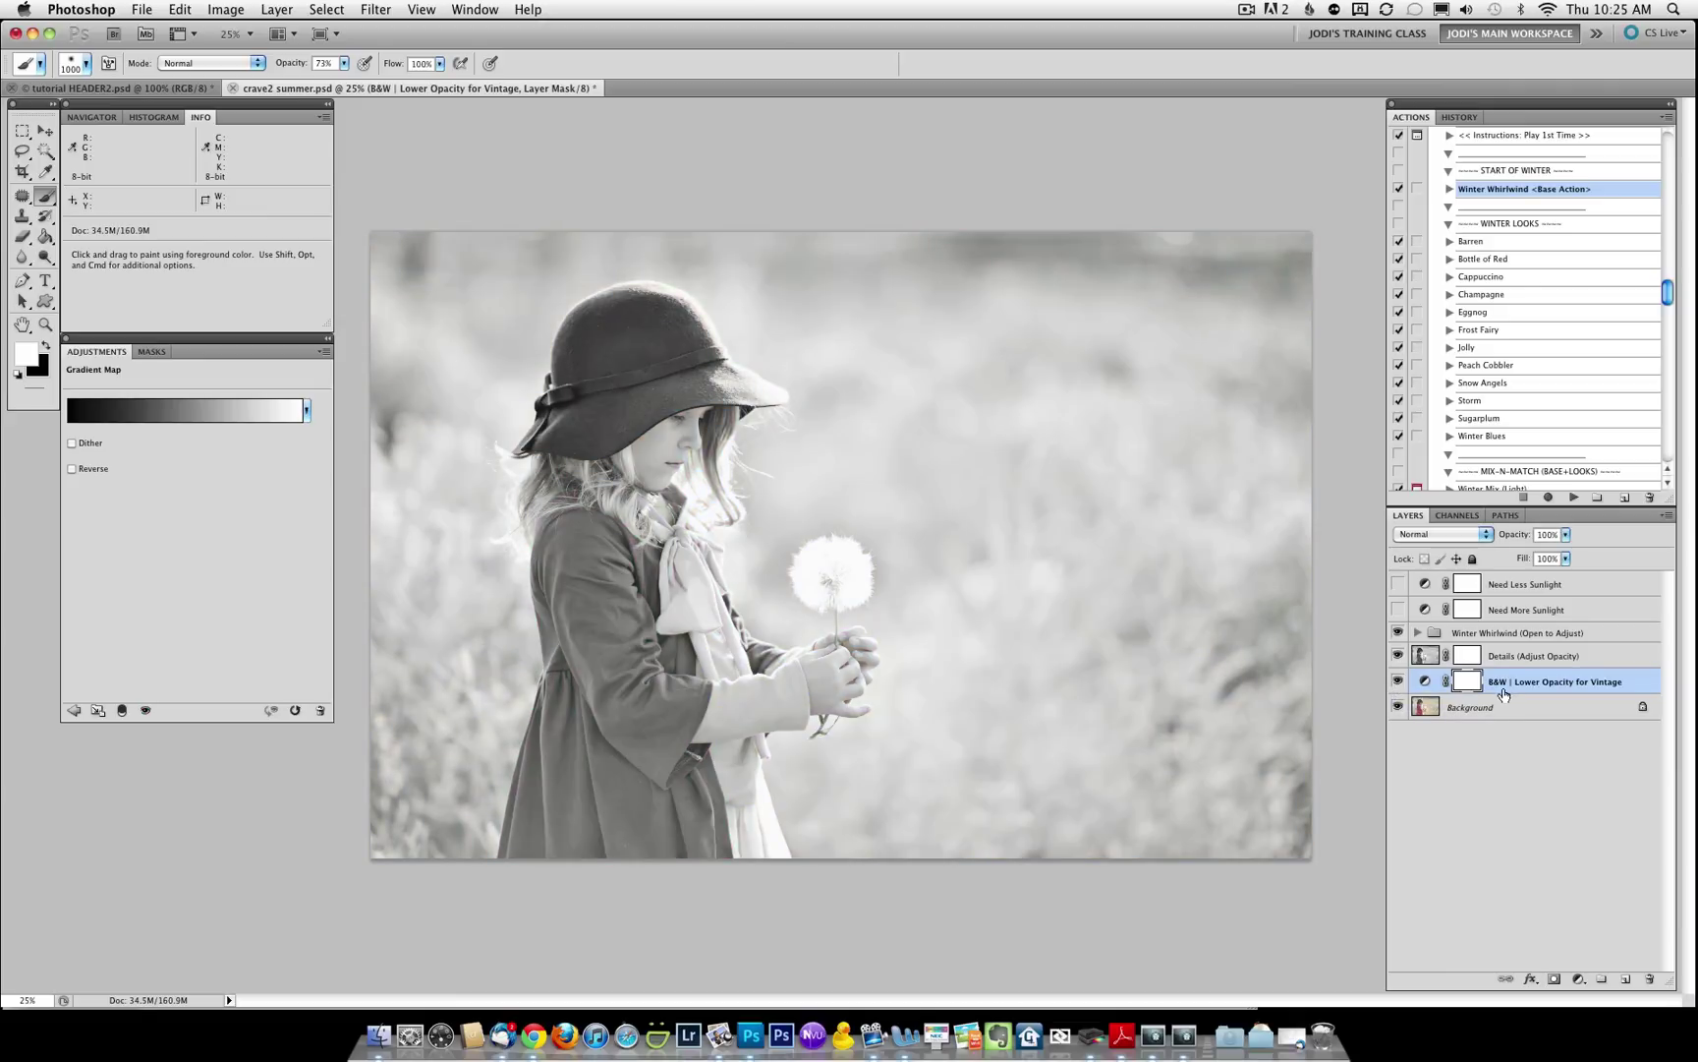
left_click(1566, 536)
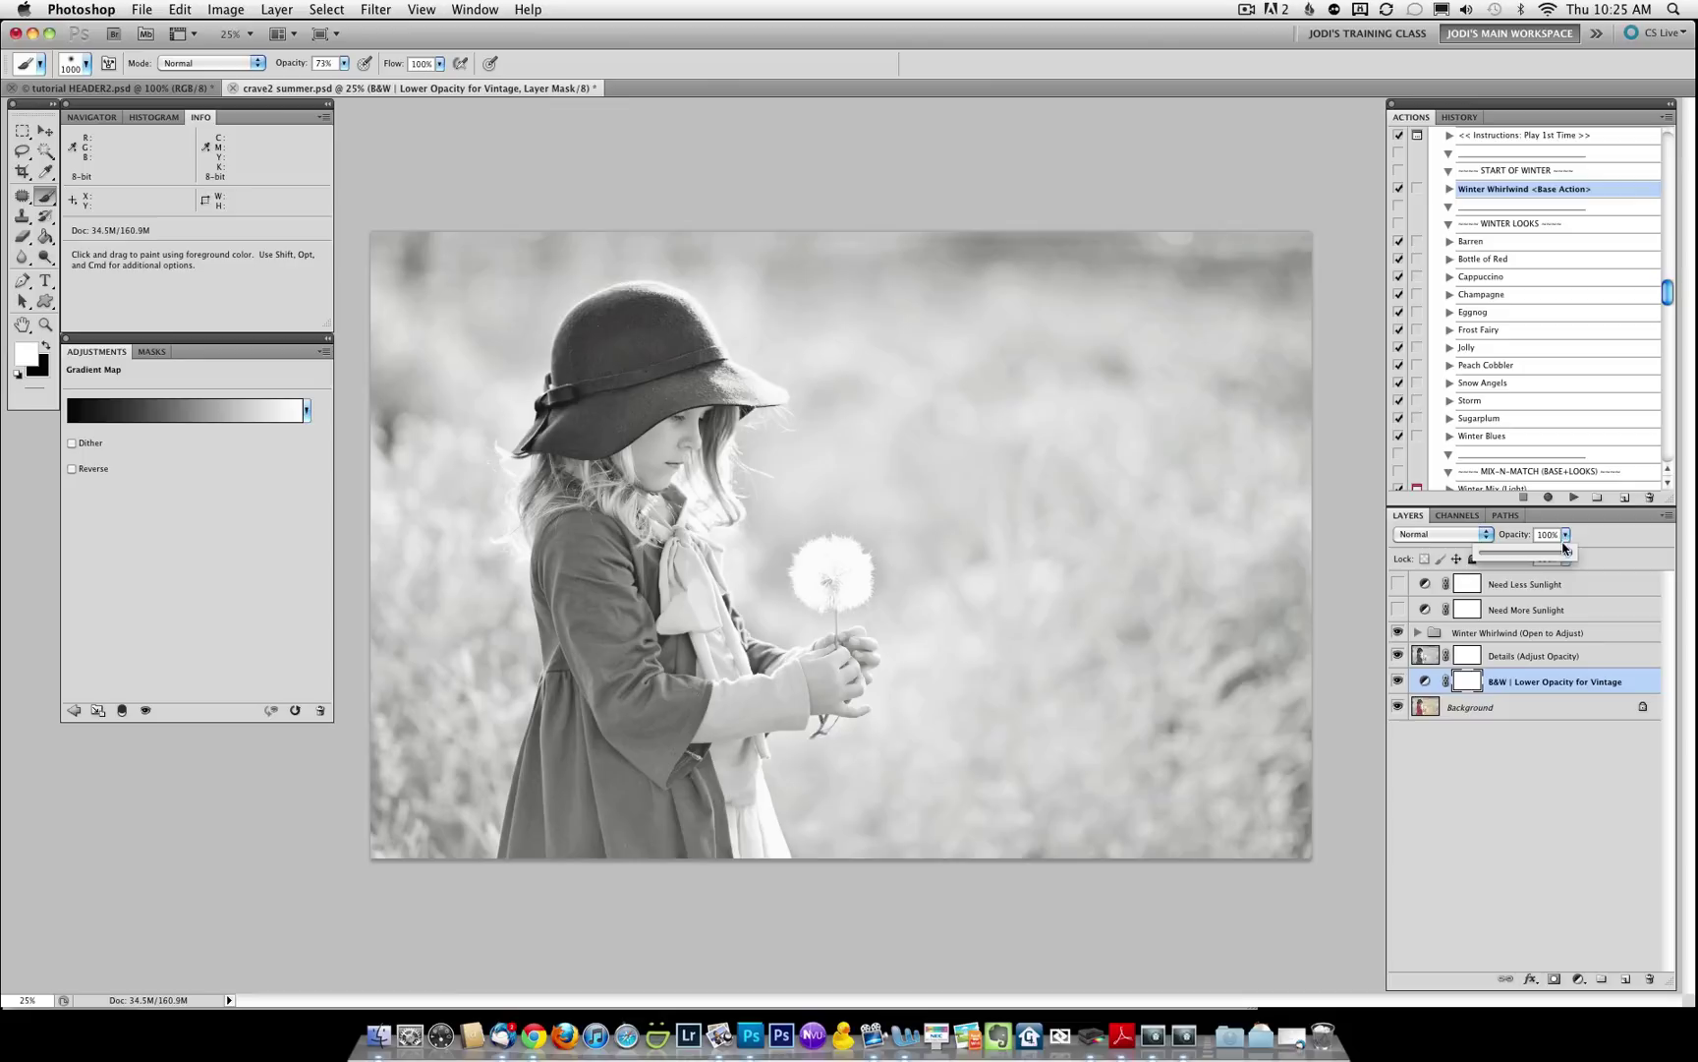
mouse_move(1567, 551)
left_mouse_down()
mouse_move(1519, 563)
mouse_move(1592, 544)
left_mouse_up()
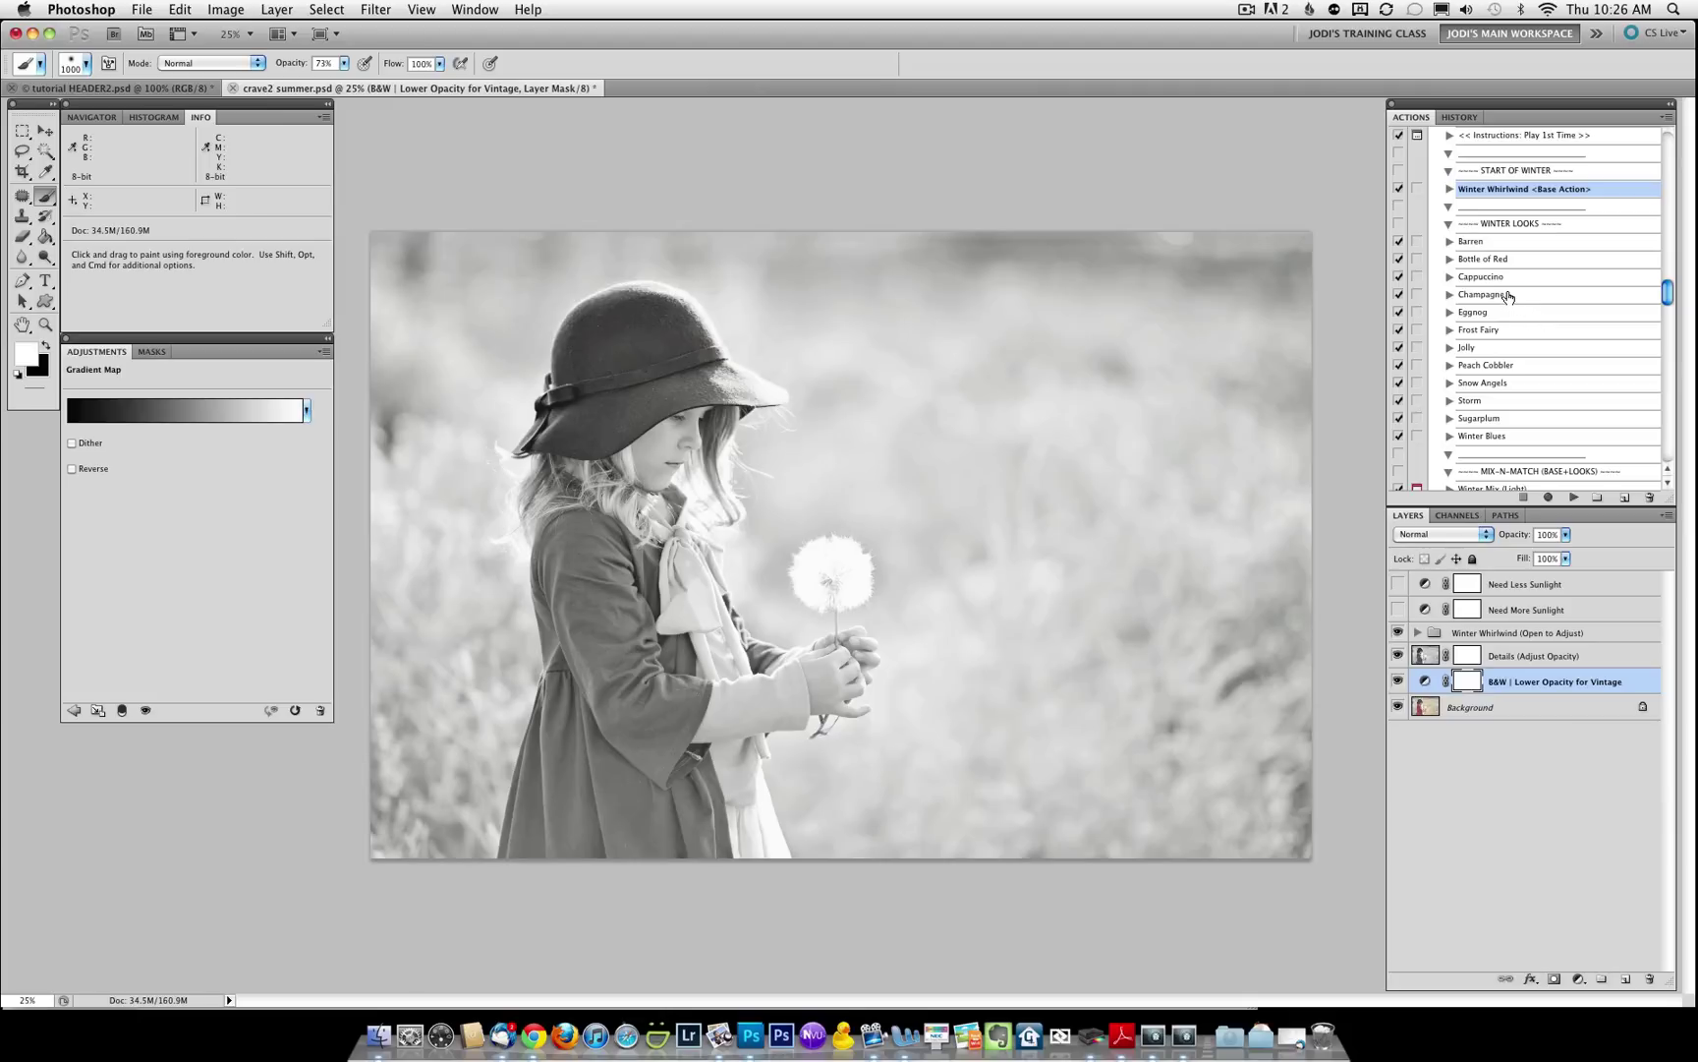
Play the Champagne and Peach Cobbler winter look actions.
left_click(1505, 295)
left_click(1572, 497)
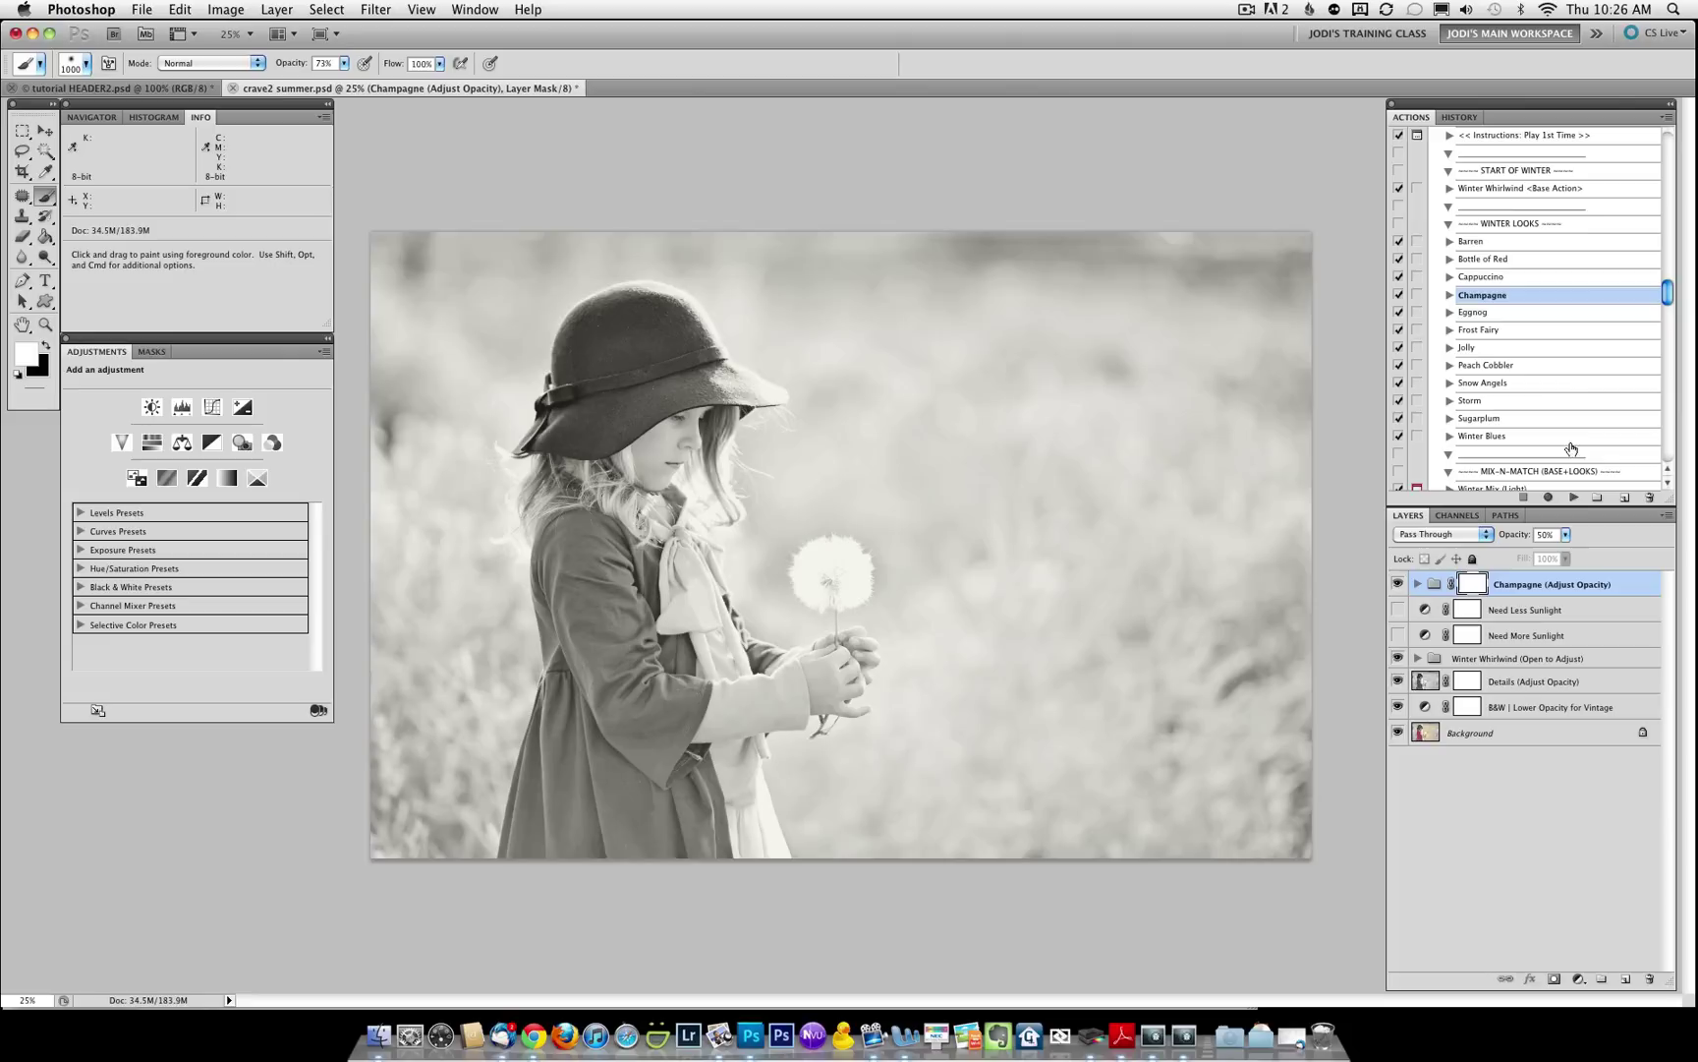
left_click(1512, 362)
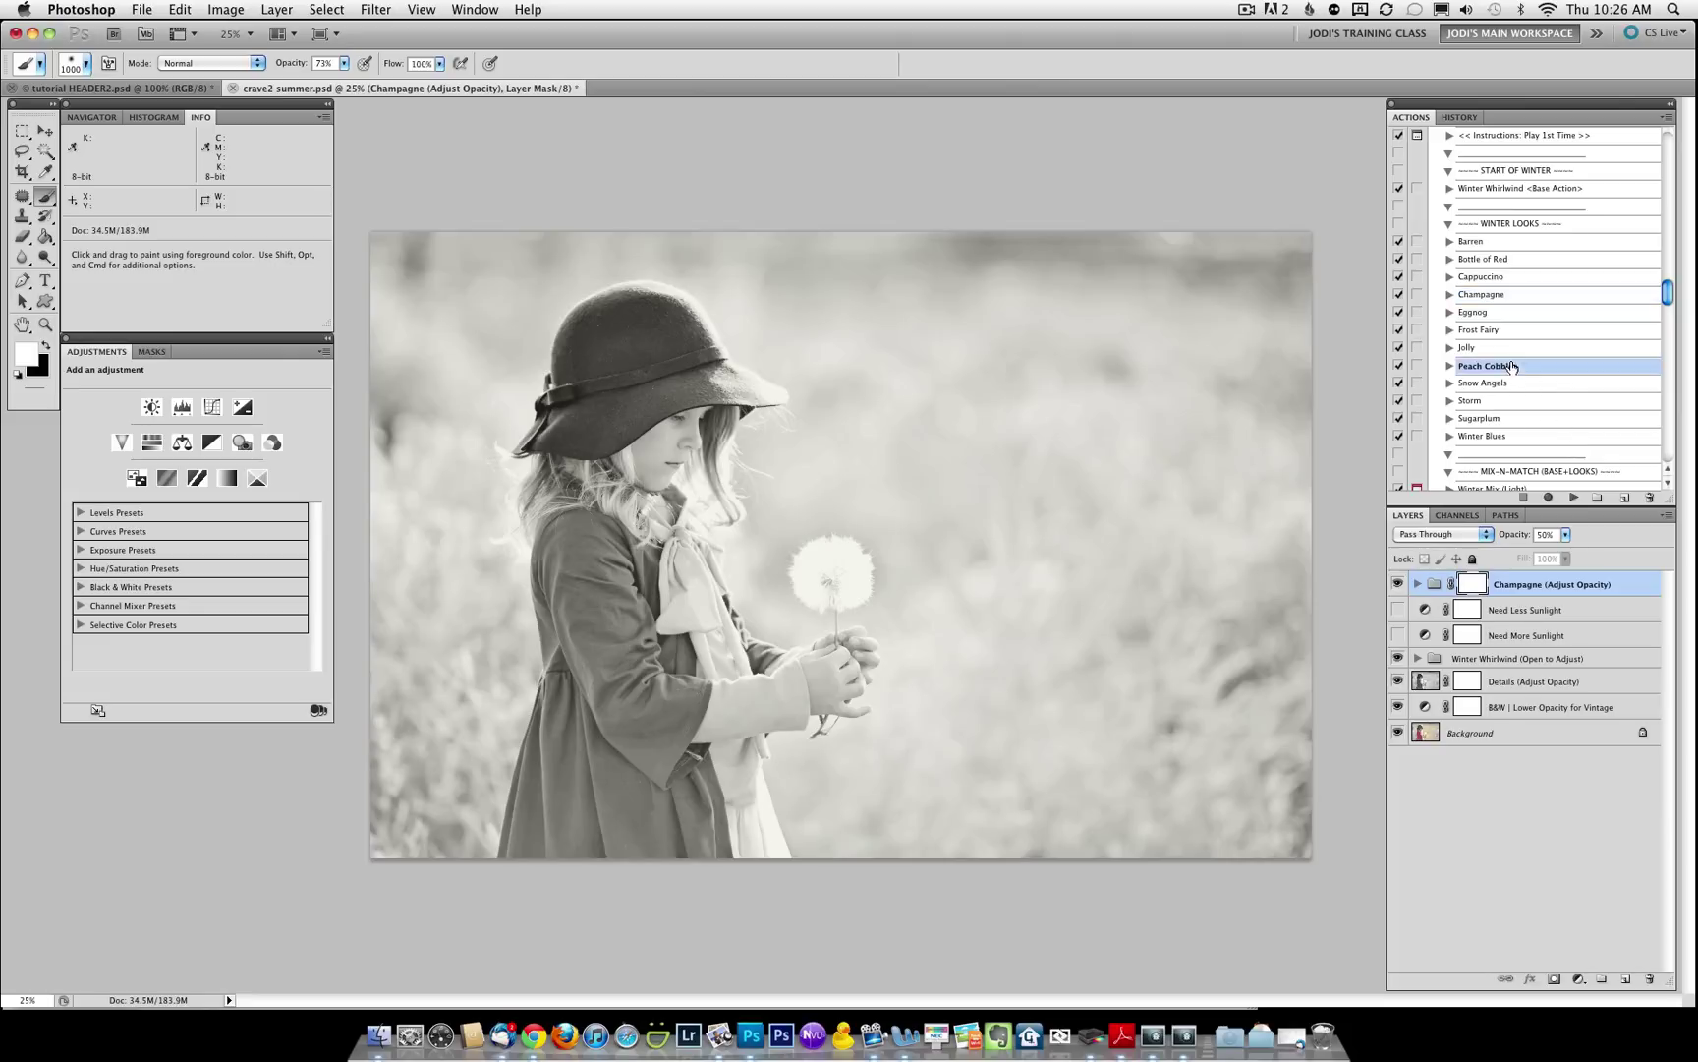
left_click(1572, 498)
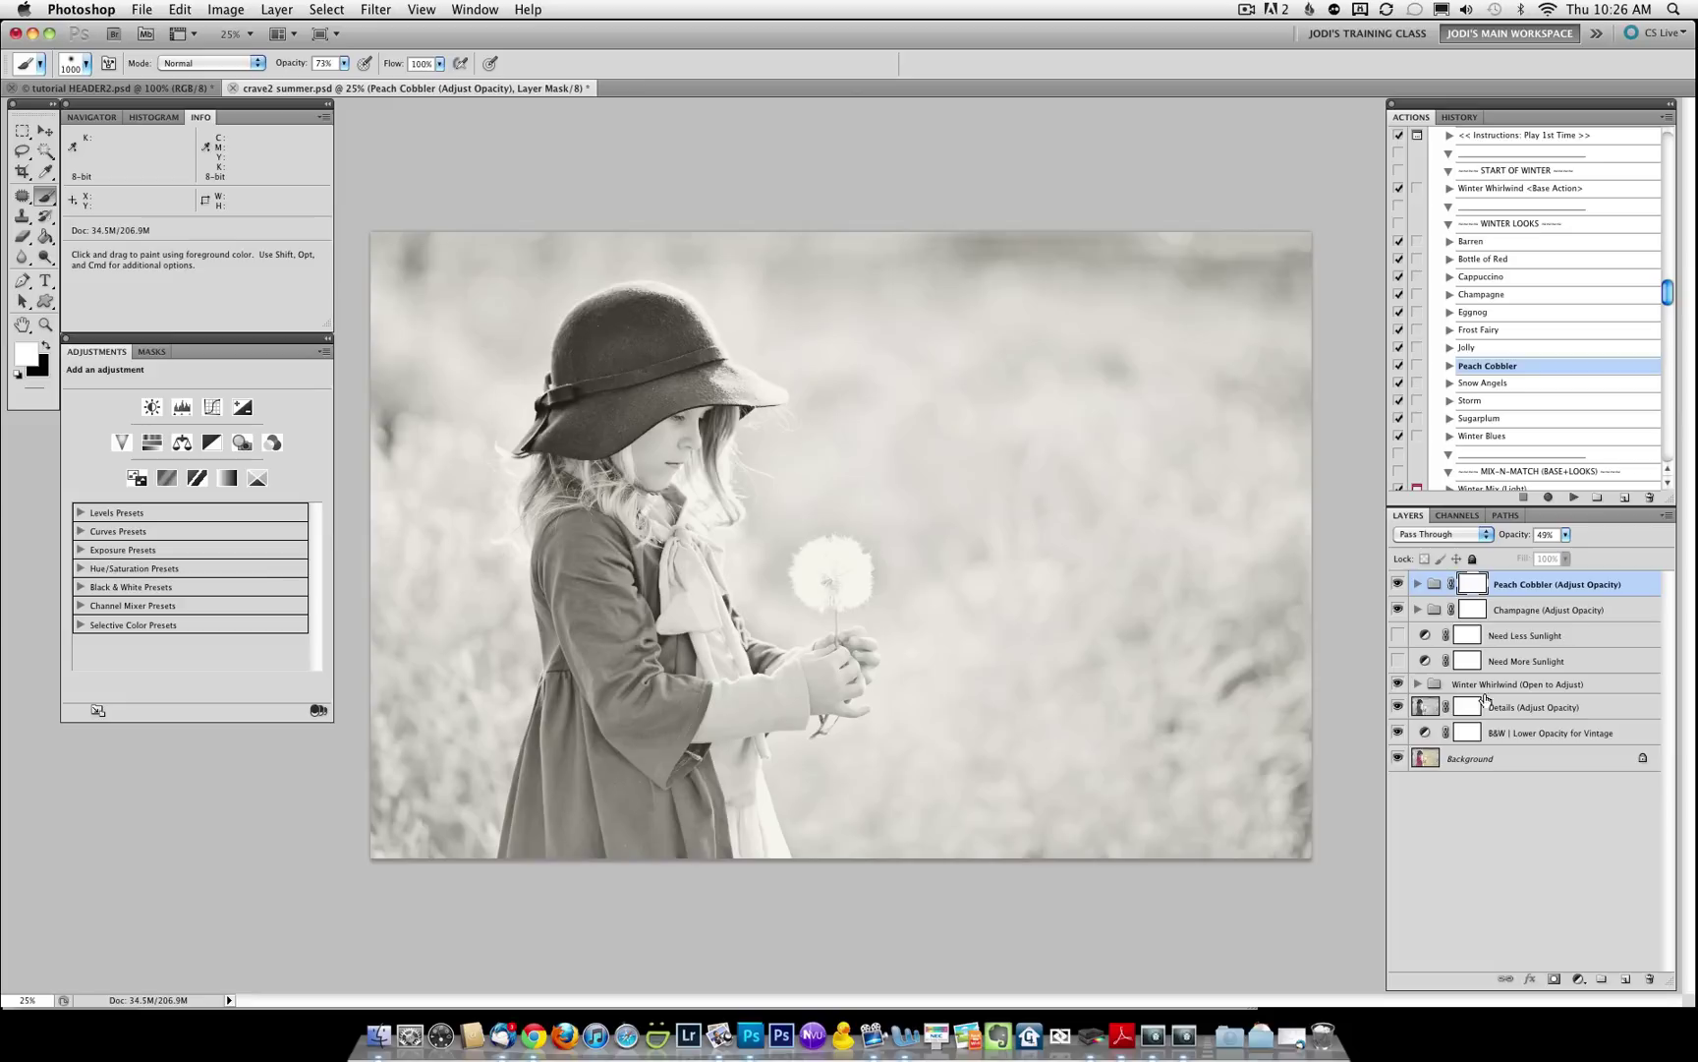
Compare the Details (Adjust Opacity) layer on and off, then raise its opacity slightly.
left_click(1555, 708)
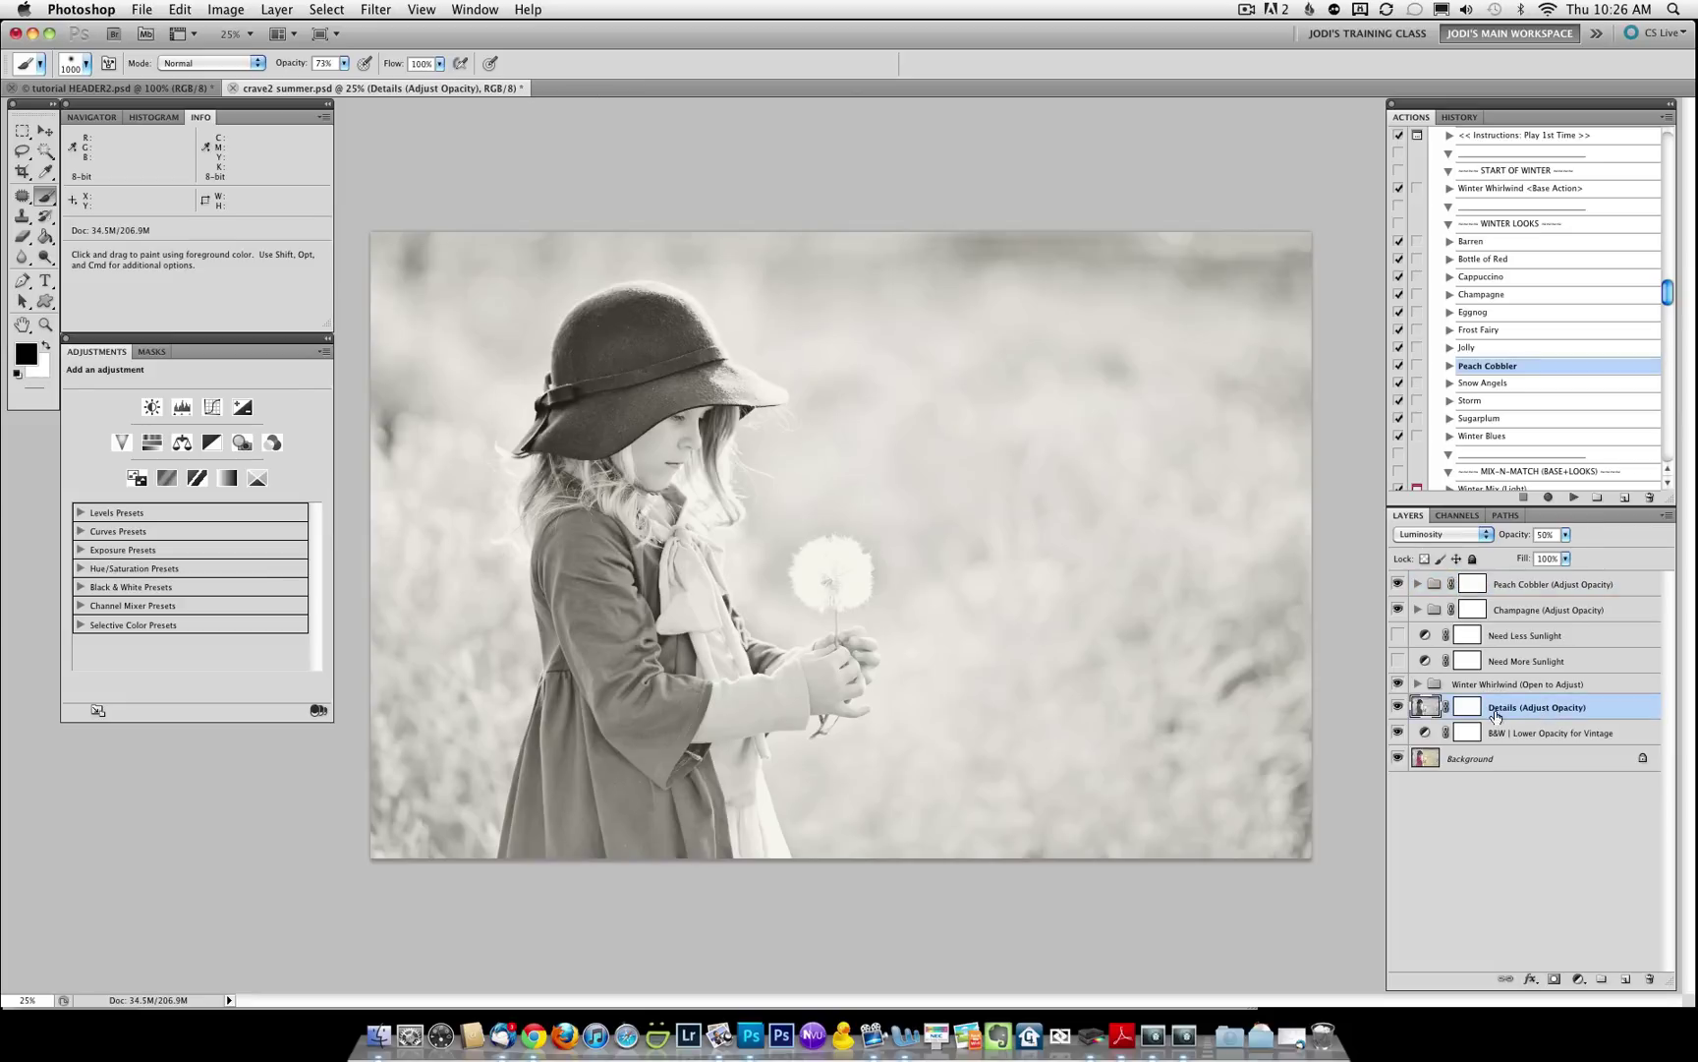
left_click(1399, 708)
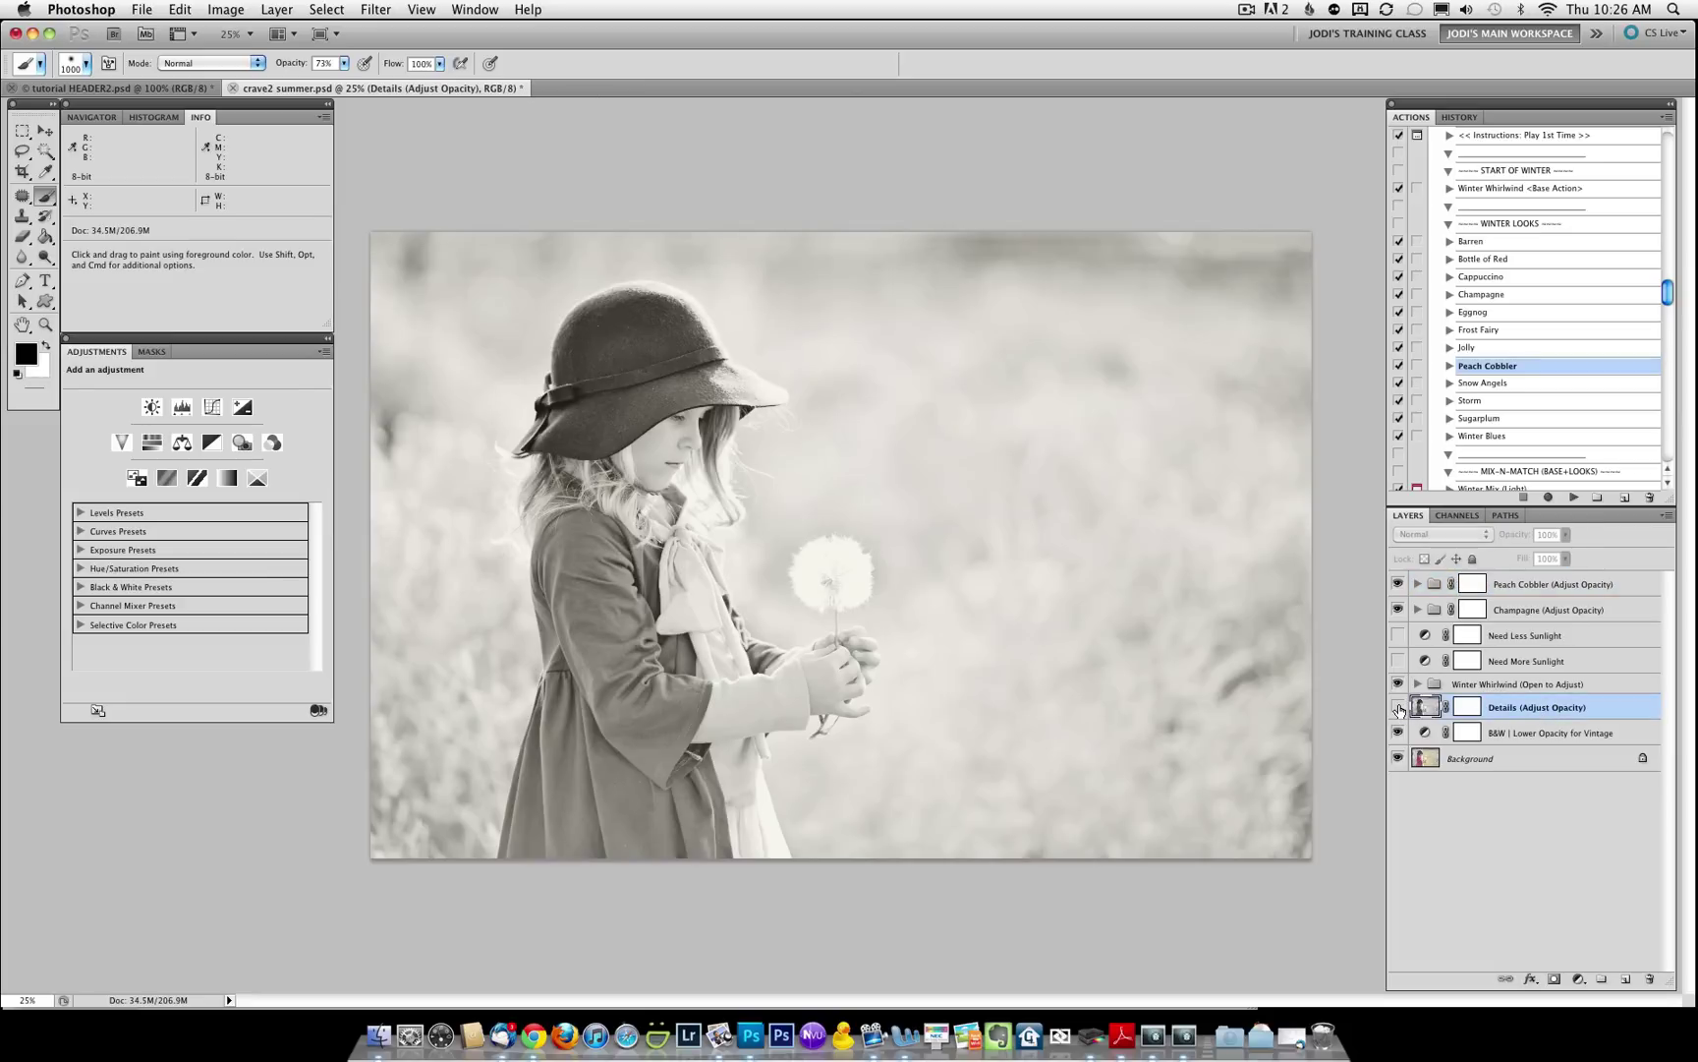
left_click(1399, 708)
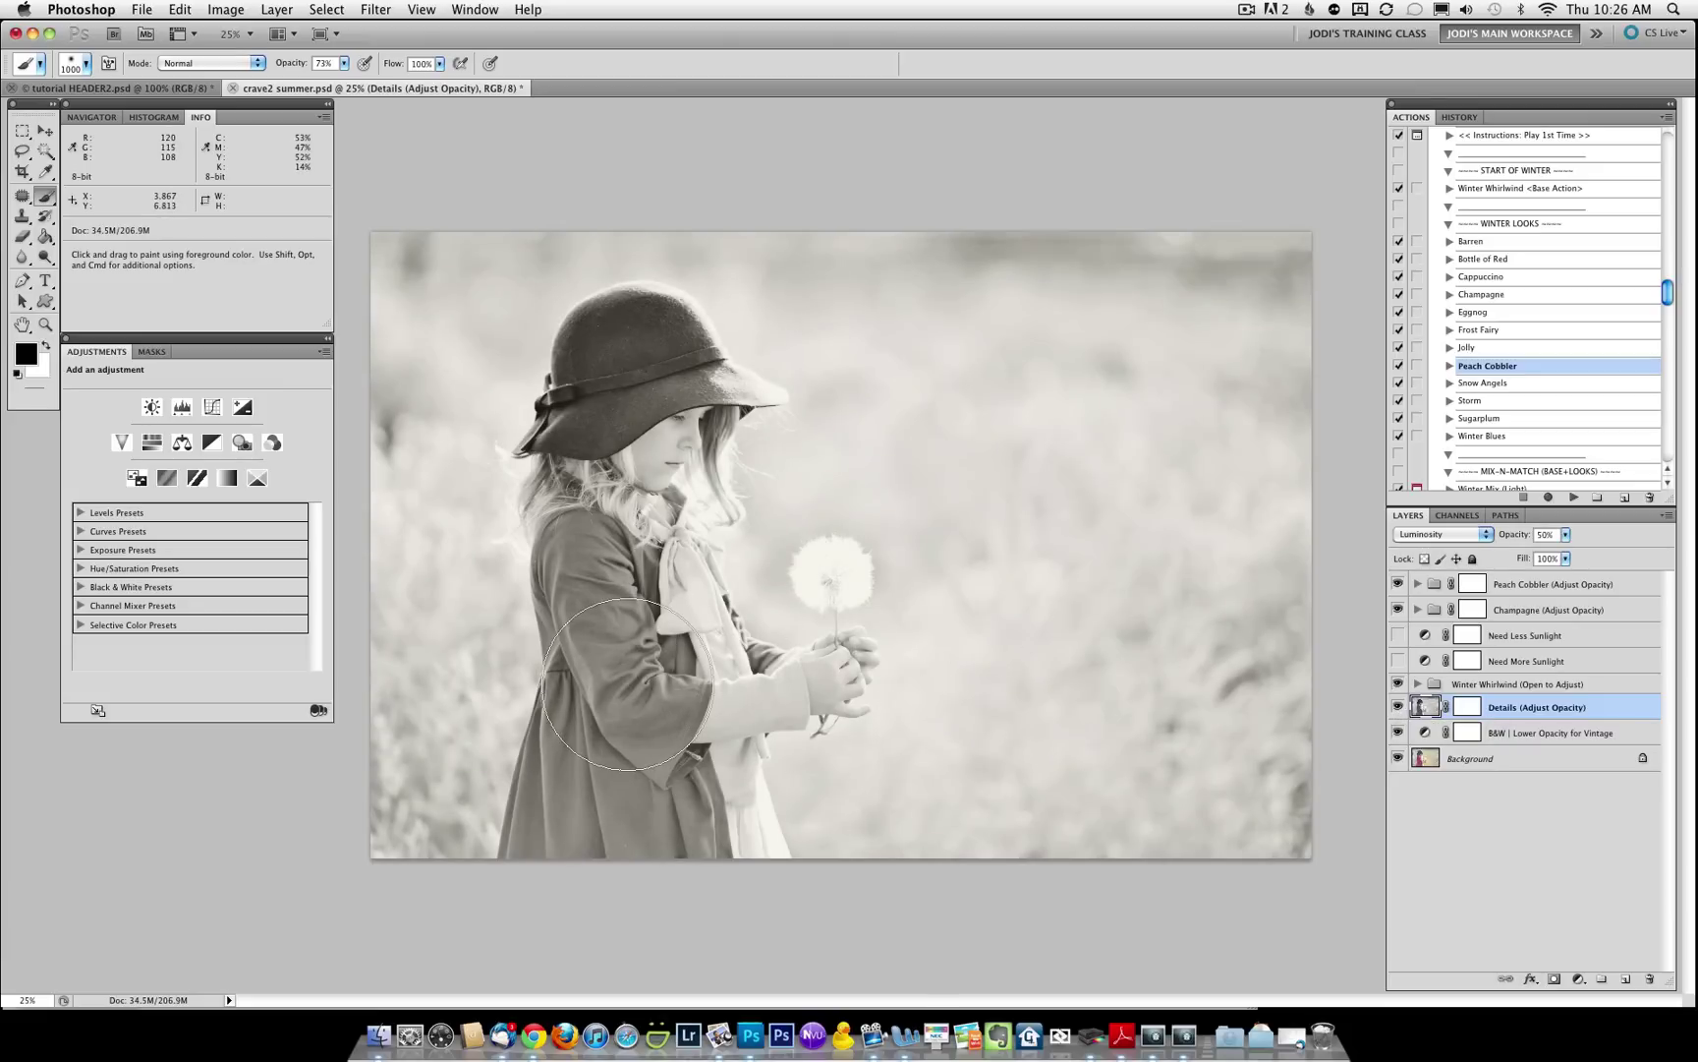
mouse_move(1516, 539)
left_mouse_down()
mouse_move(1534, 538)
mouse_move(1511, 539)
left_mouse_up()
Play the Hemispheres (Contrast) action on the winter photo.
scroll(1570, 376, "down", 8)
scroll(1570, 376, "down", 3)
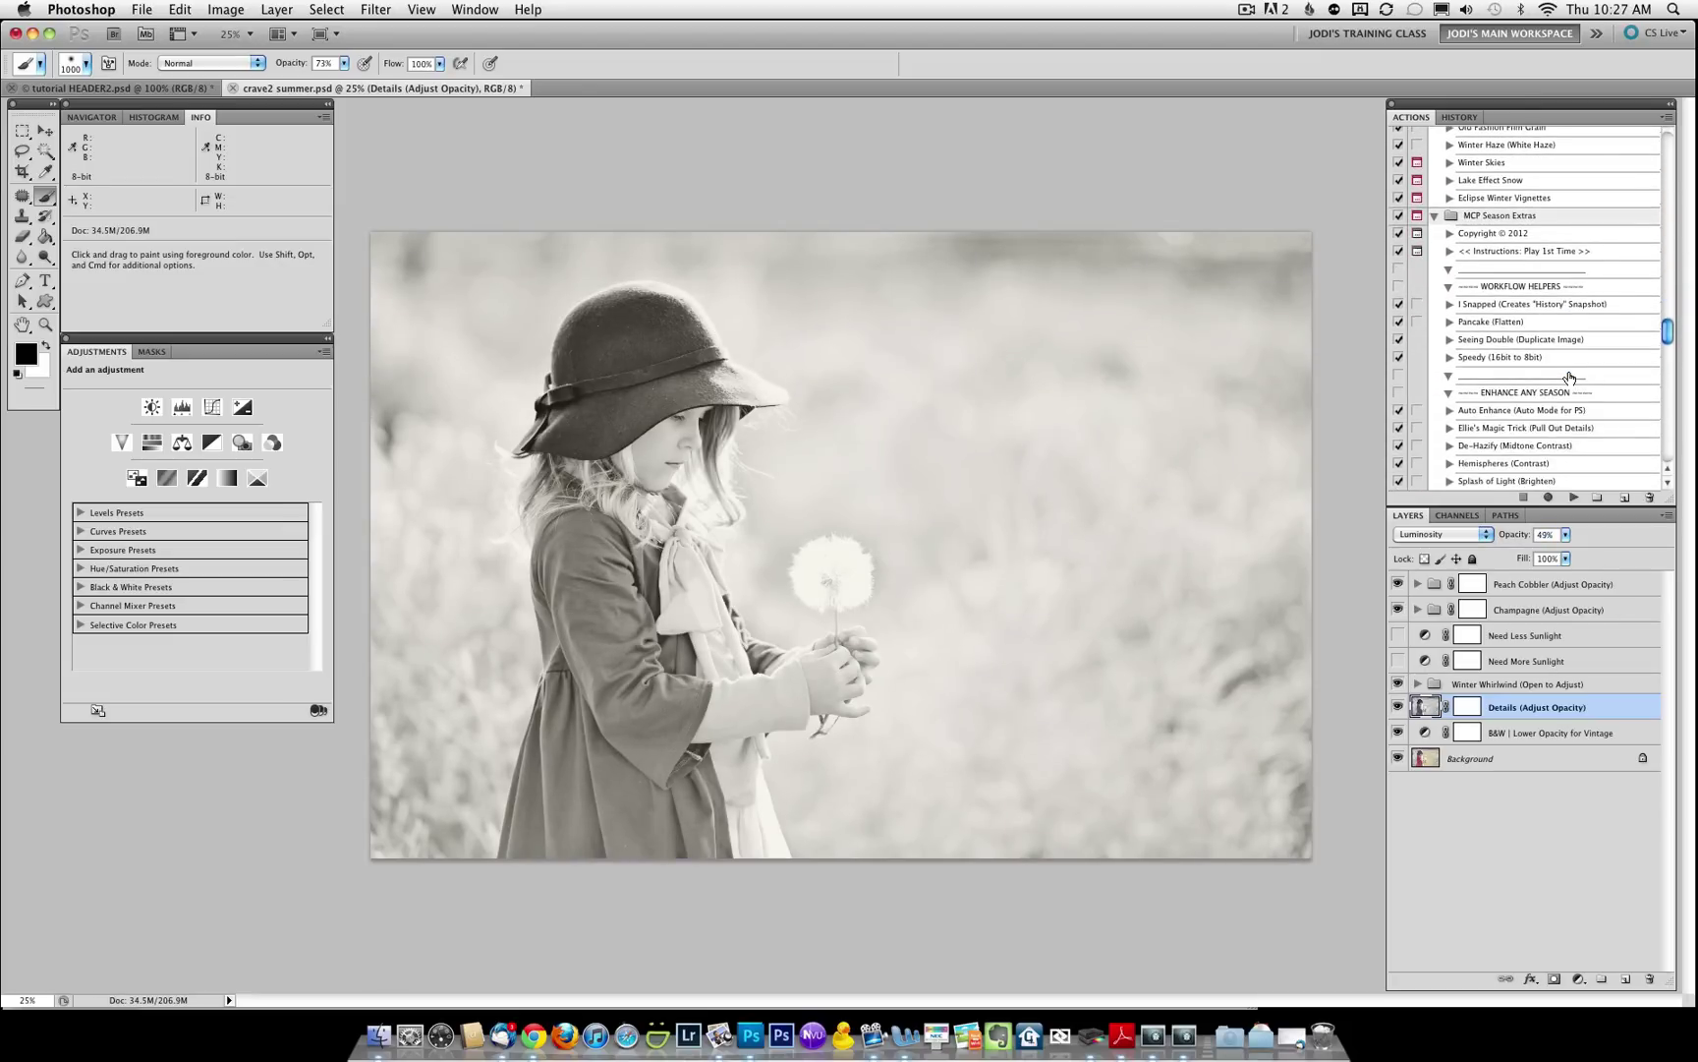
scroll(1528, 299, "down", 2)
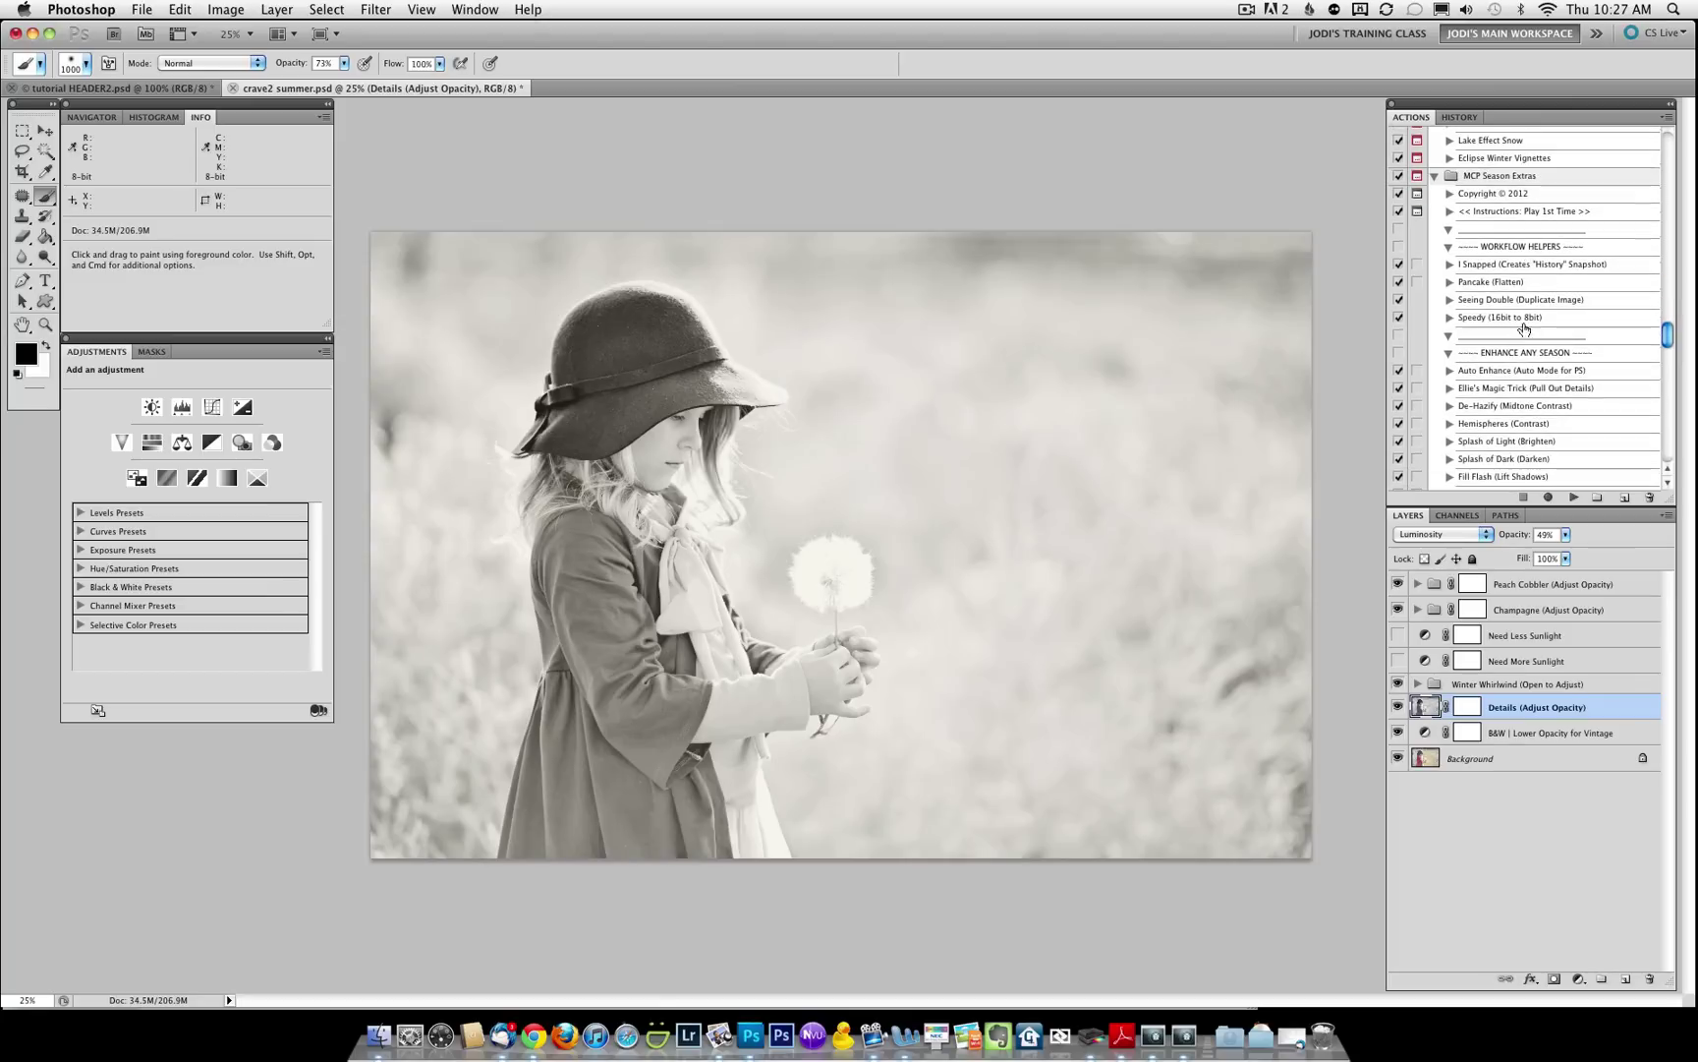
left_click(1499, 423)
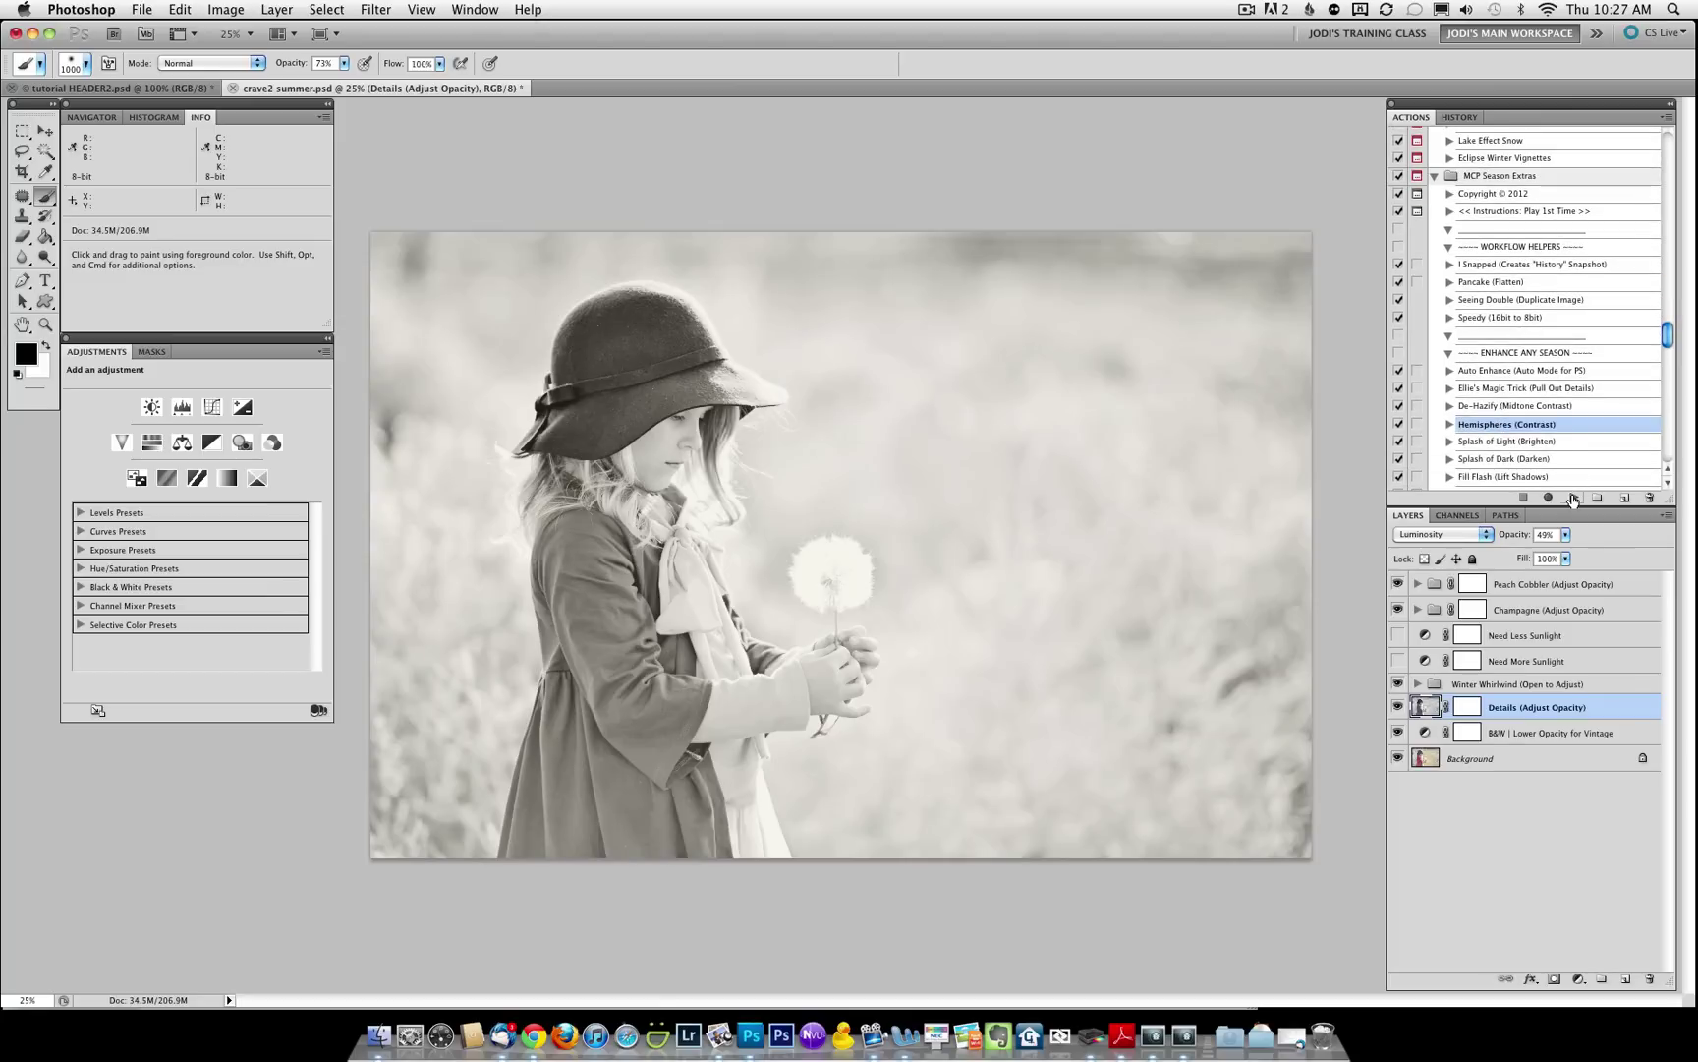
left_click(1573, 497)
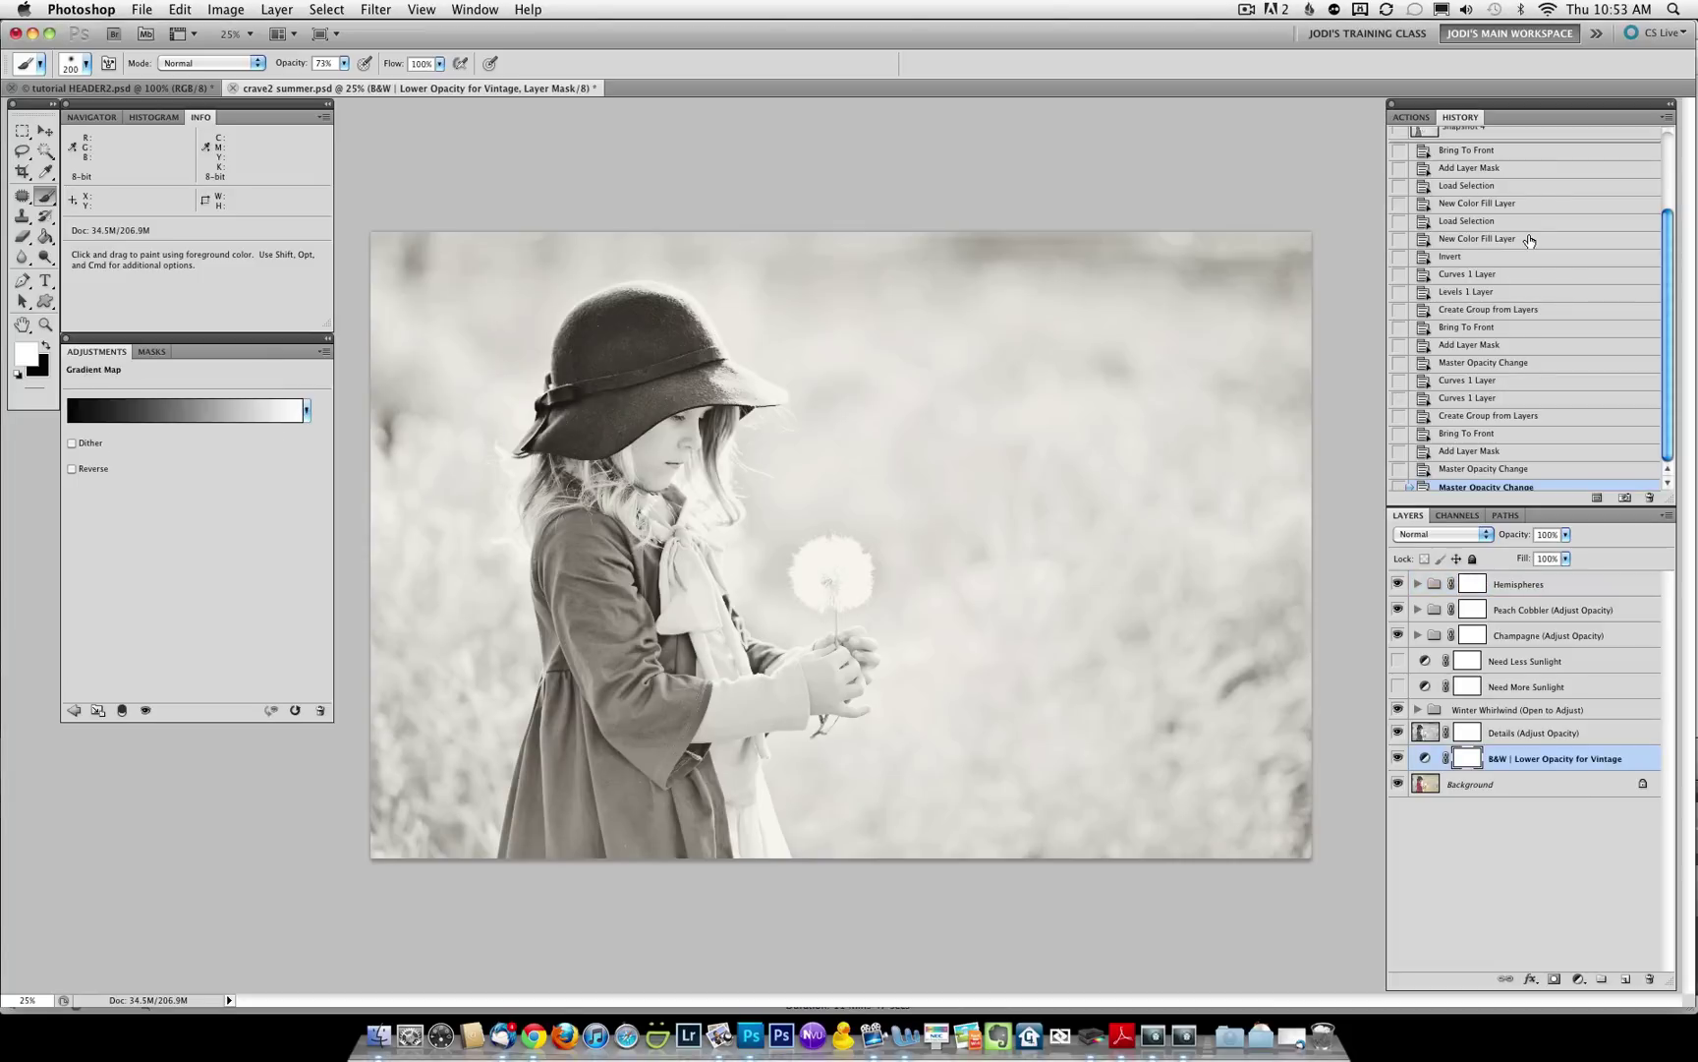
scroll(1525, 243, "up", 5)
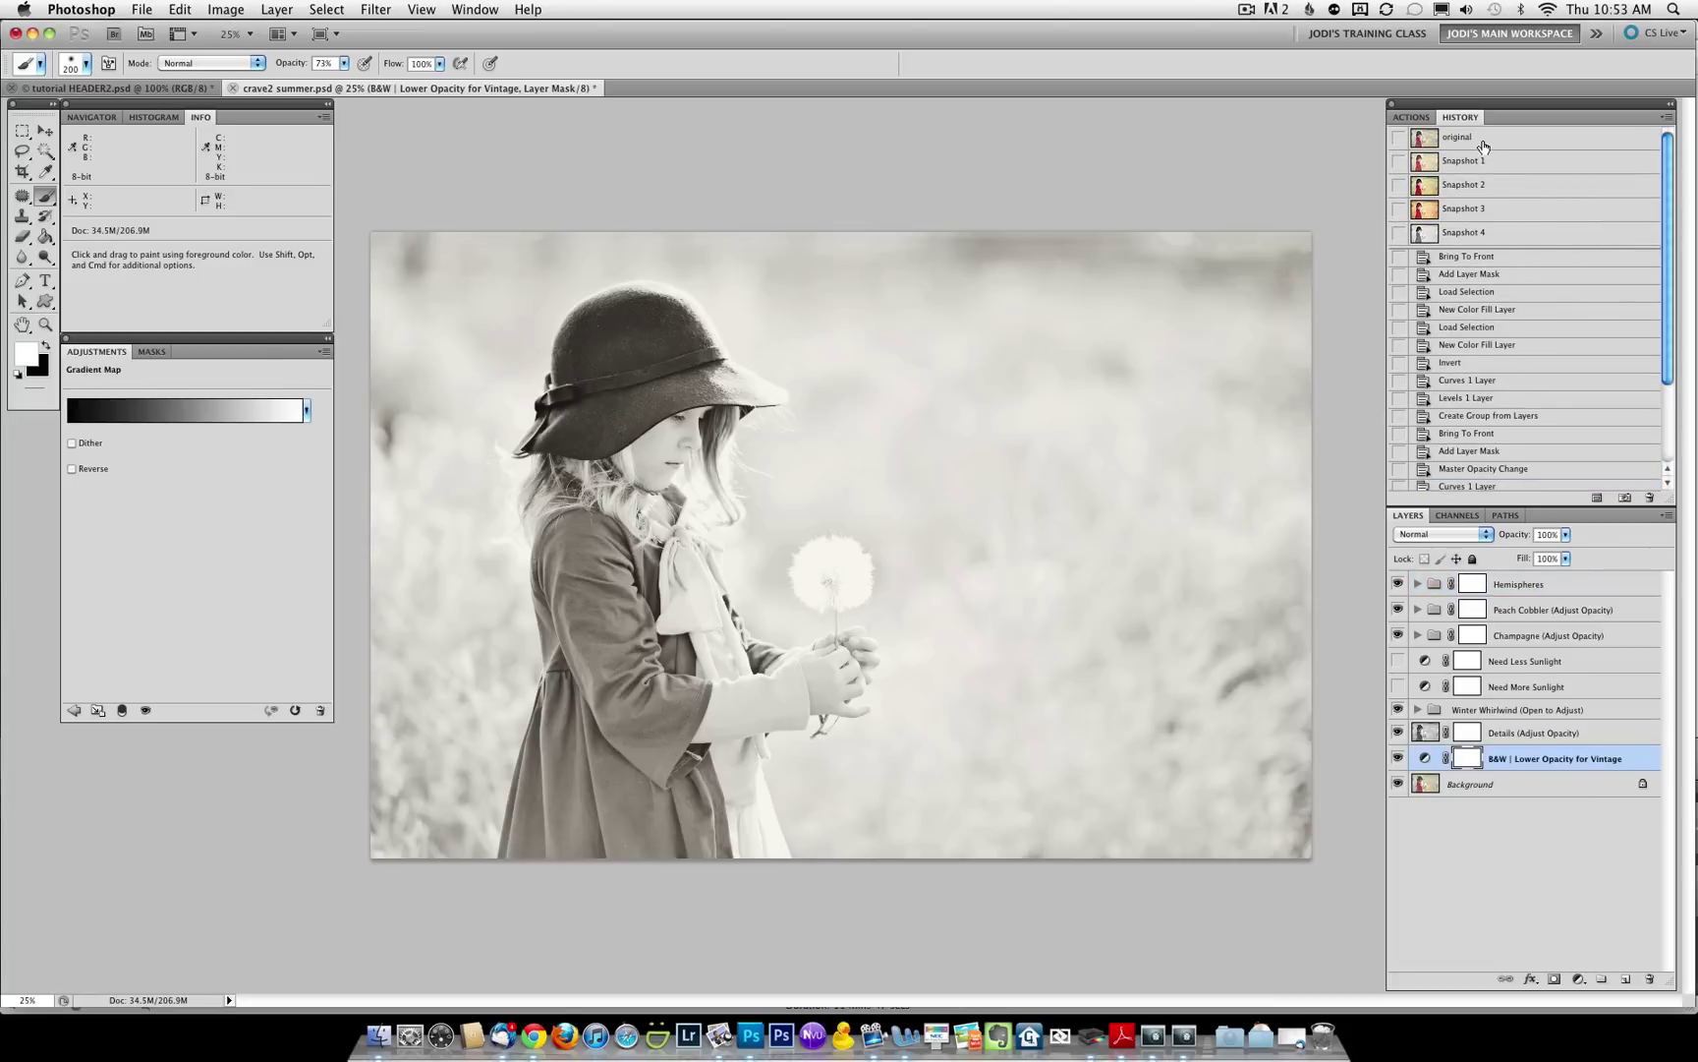
left_click(1483, 144)
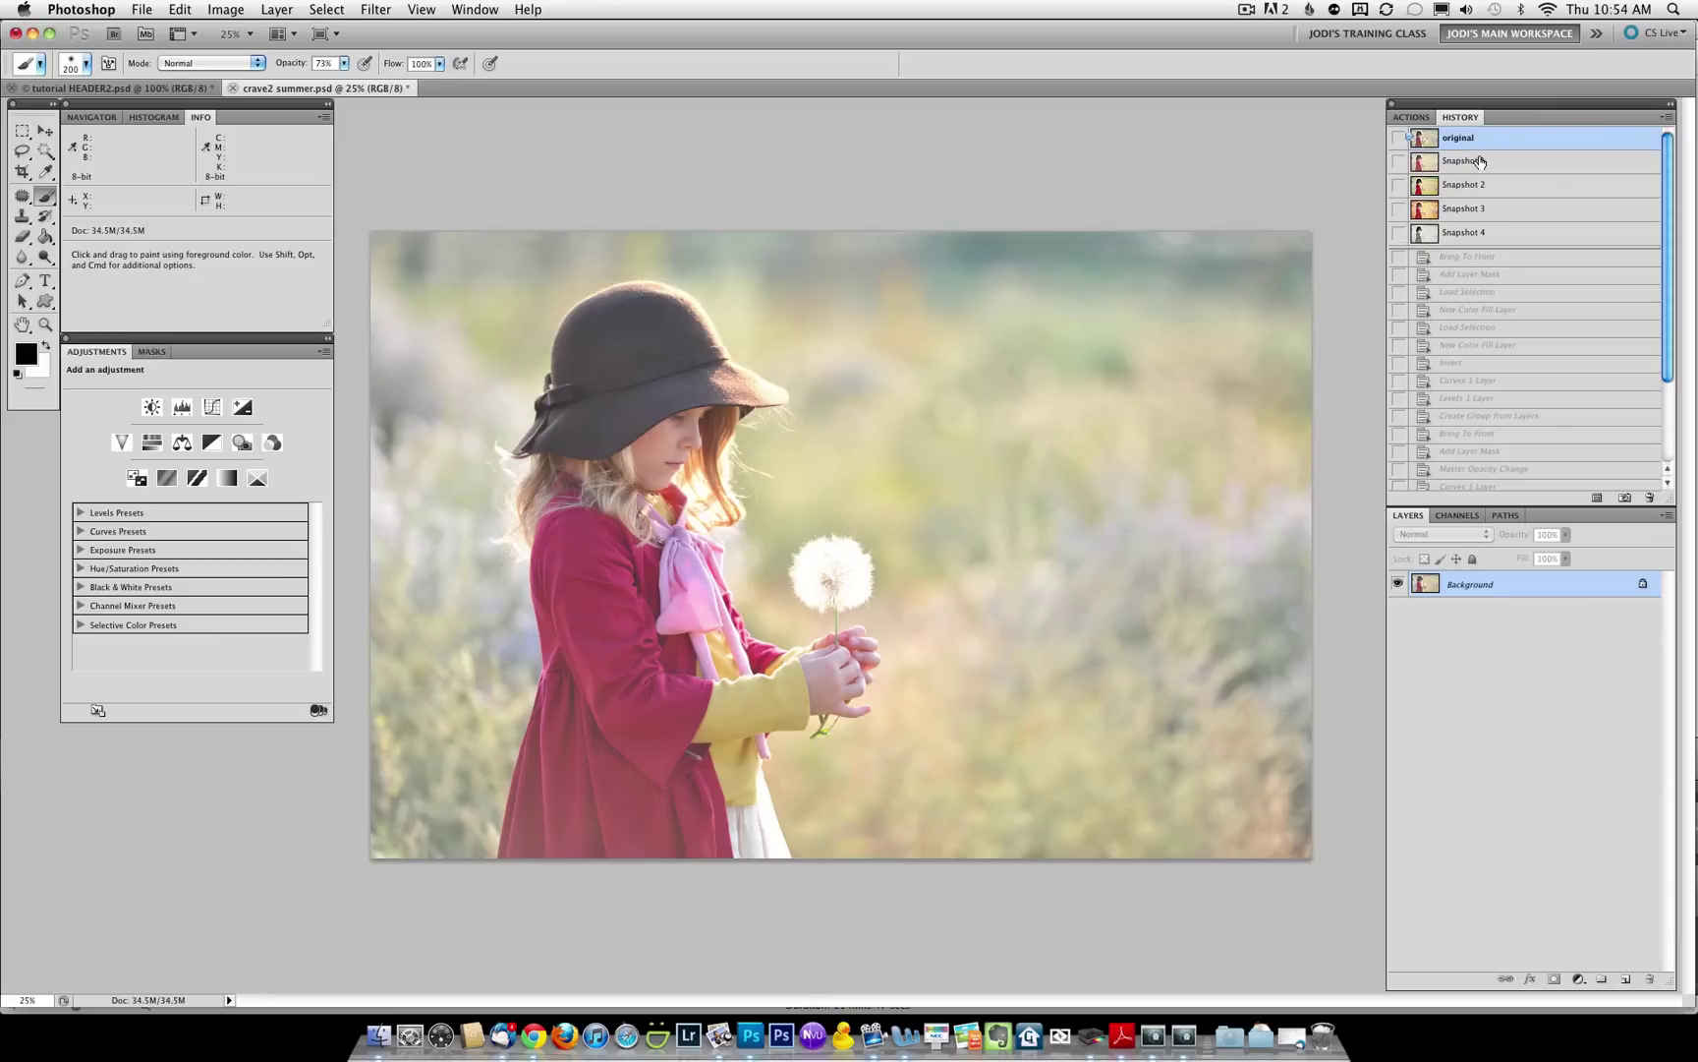
left_click(1478, 166)
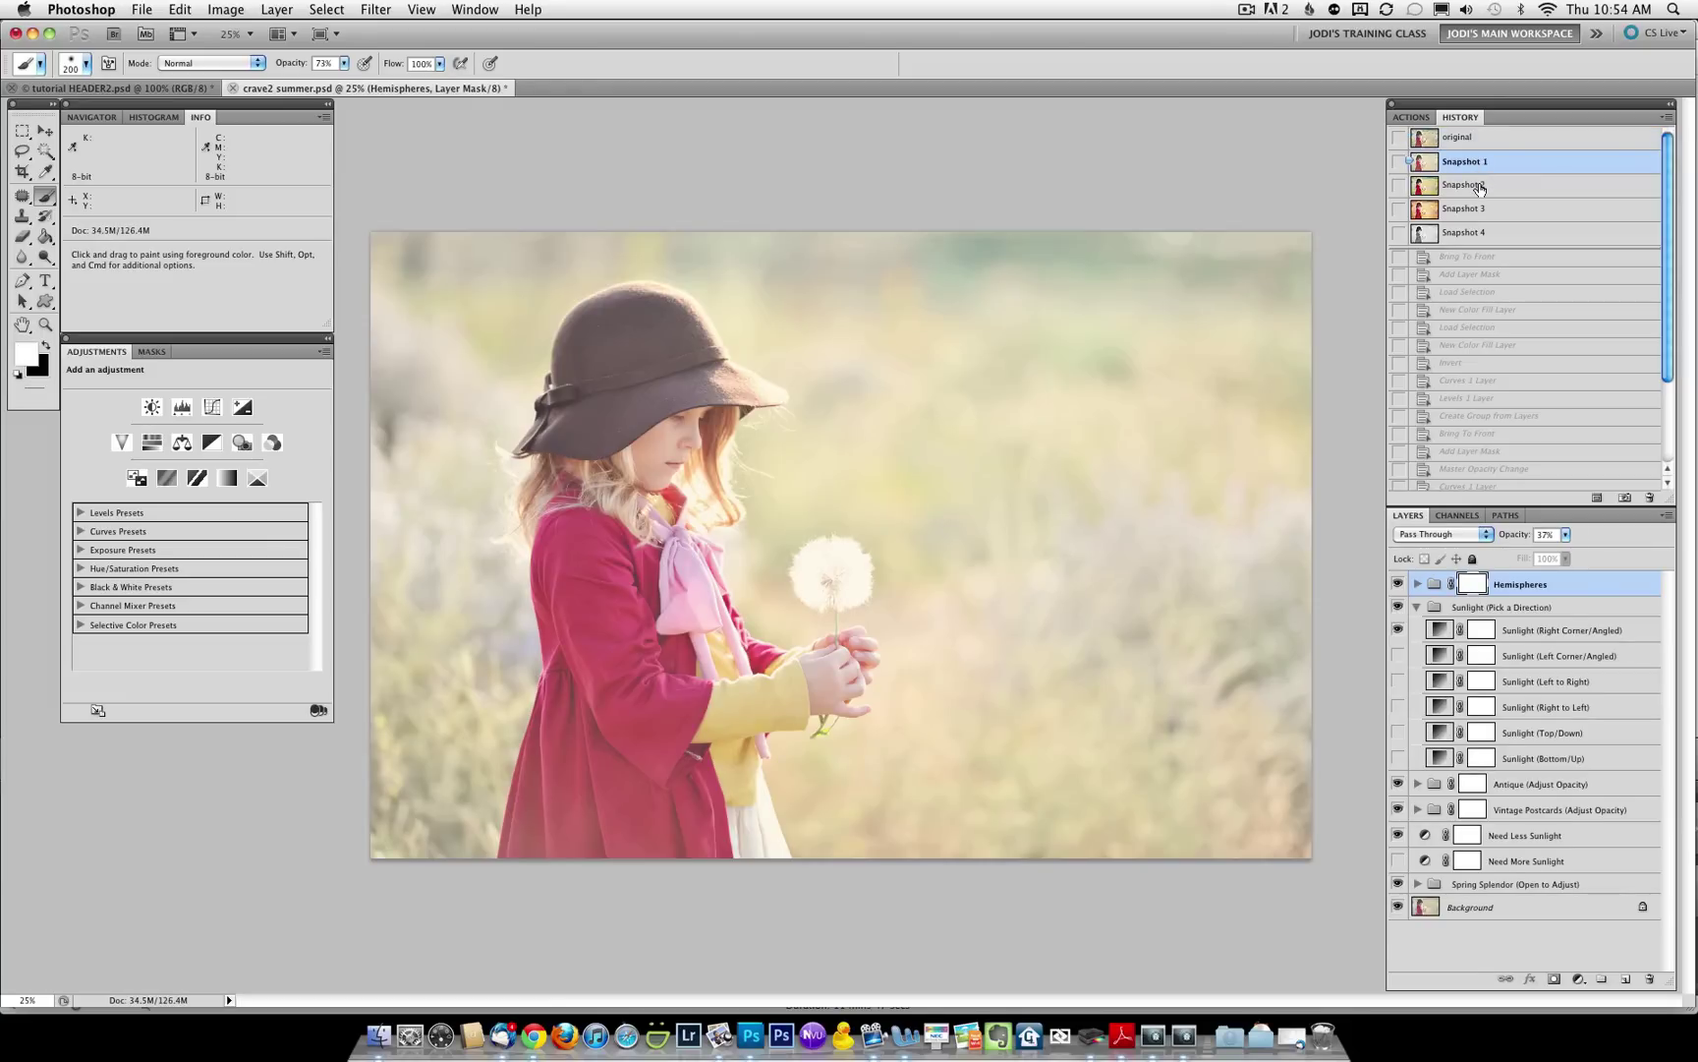
left_click(1480, 187)
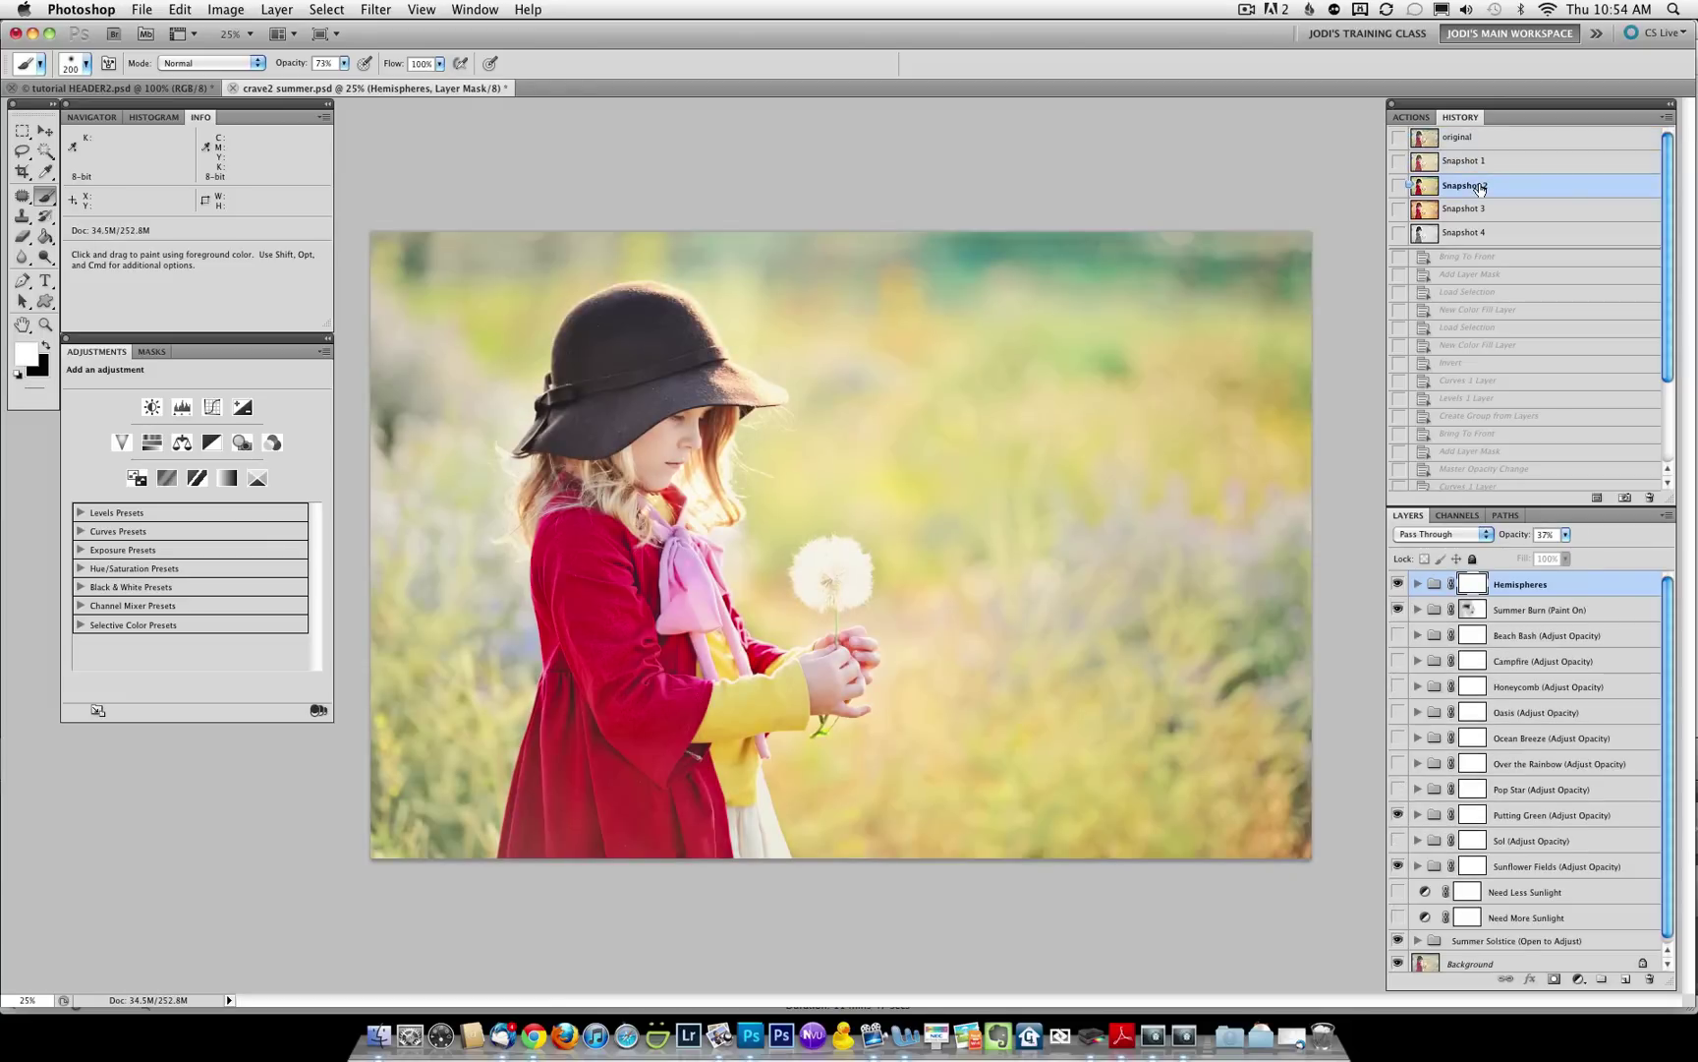
left_click(1470, 210)
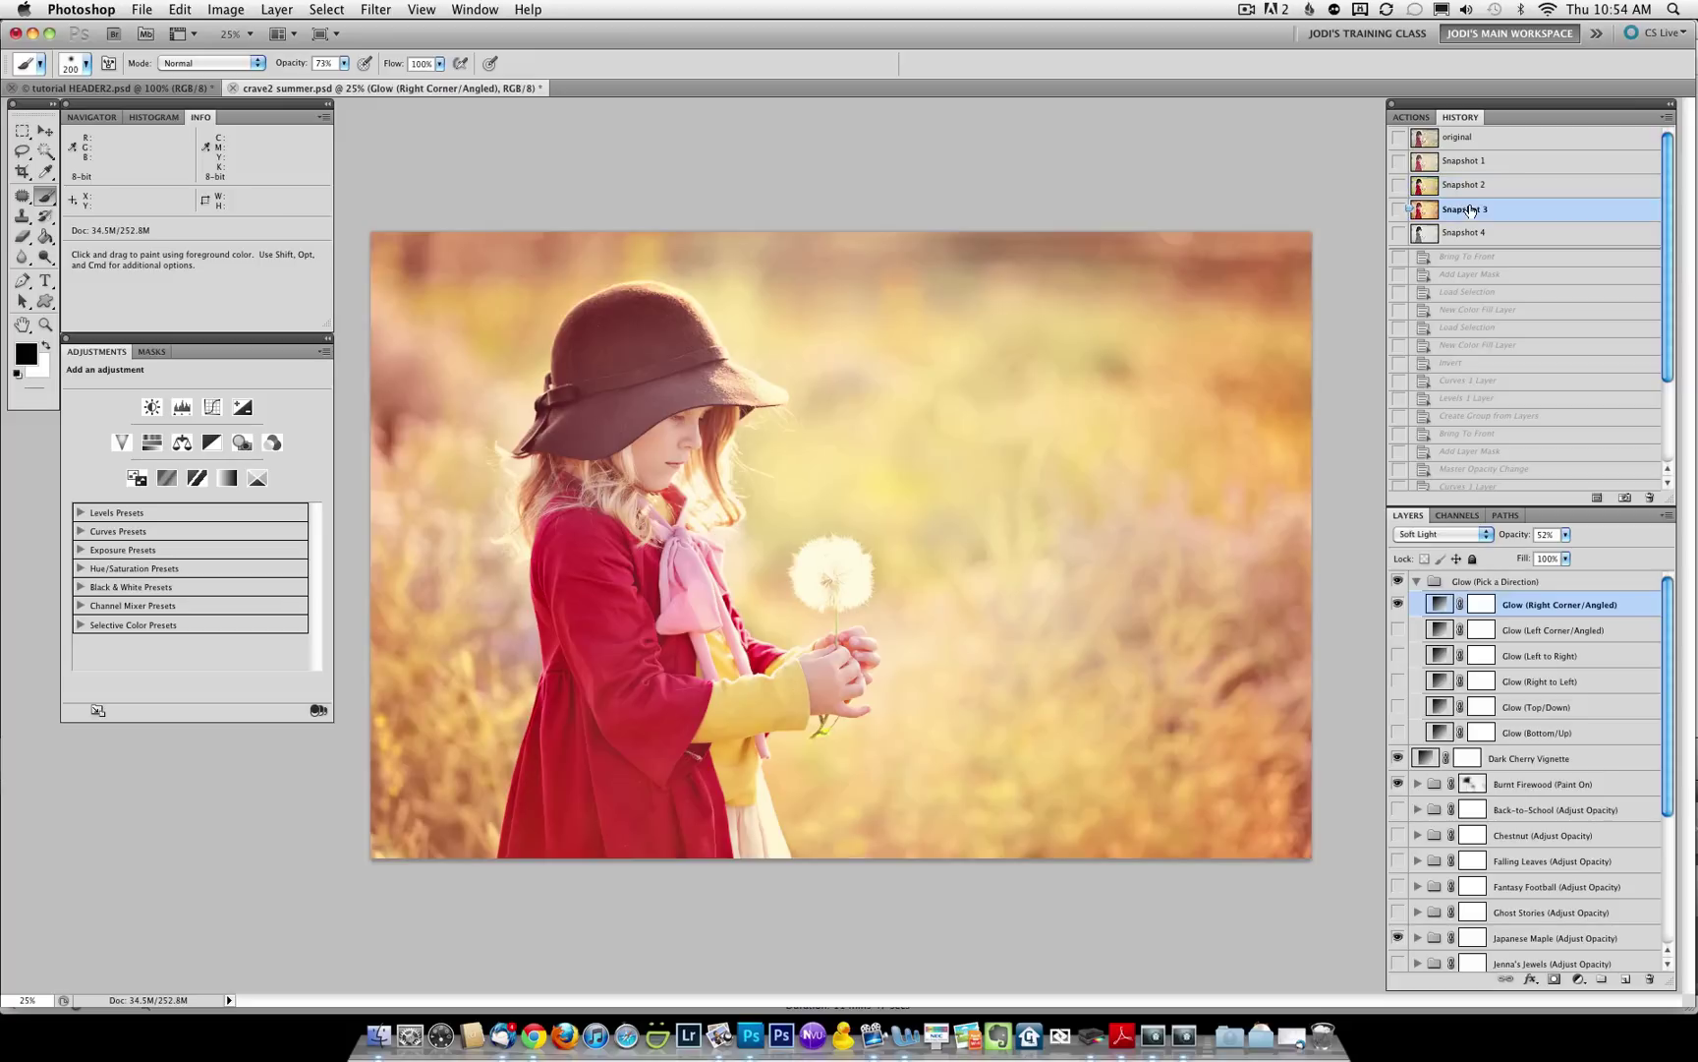
left_click(1467, 235)
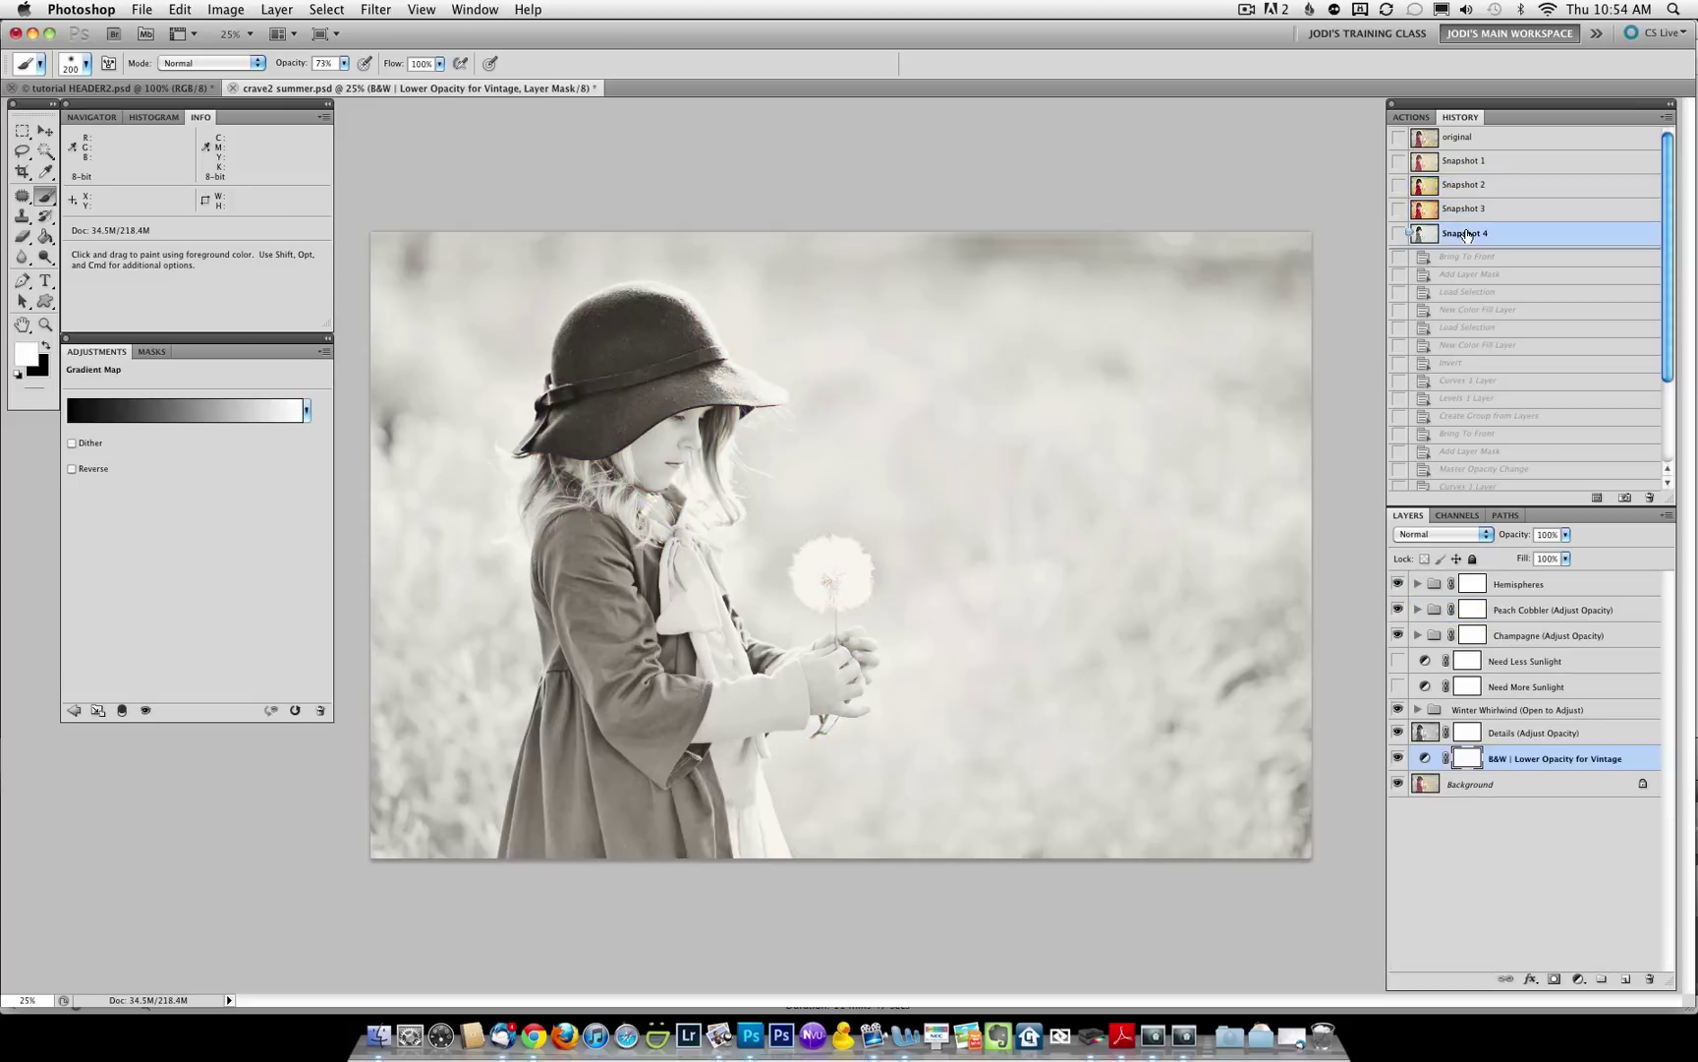